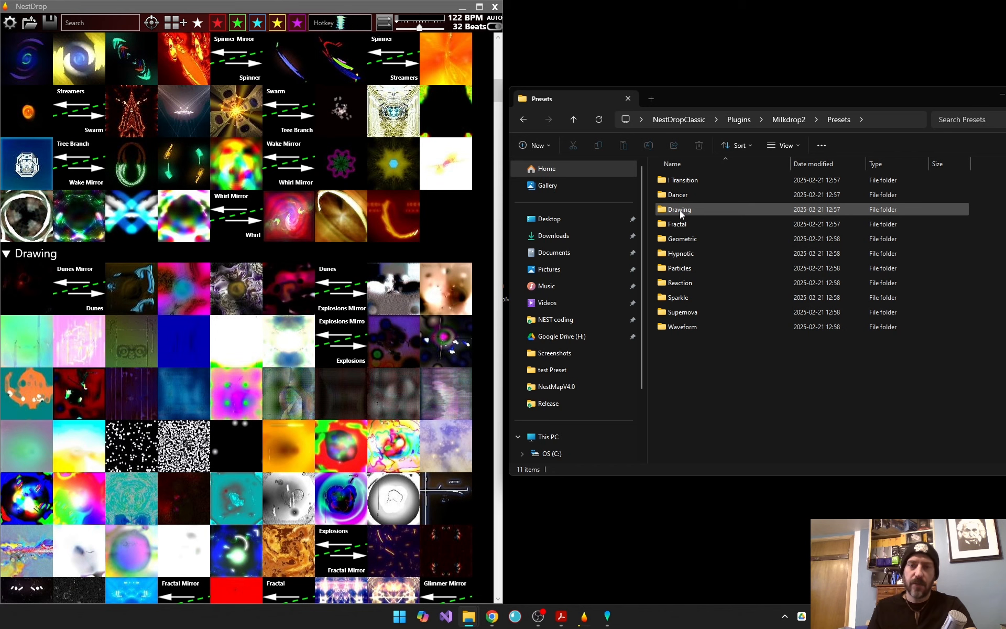
Open the Drawing preset folder and compare its subfolders with the thumbnails in NestDrop's Drawing category
double_click(681, 210)
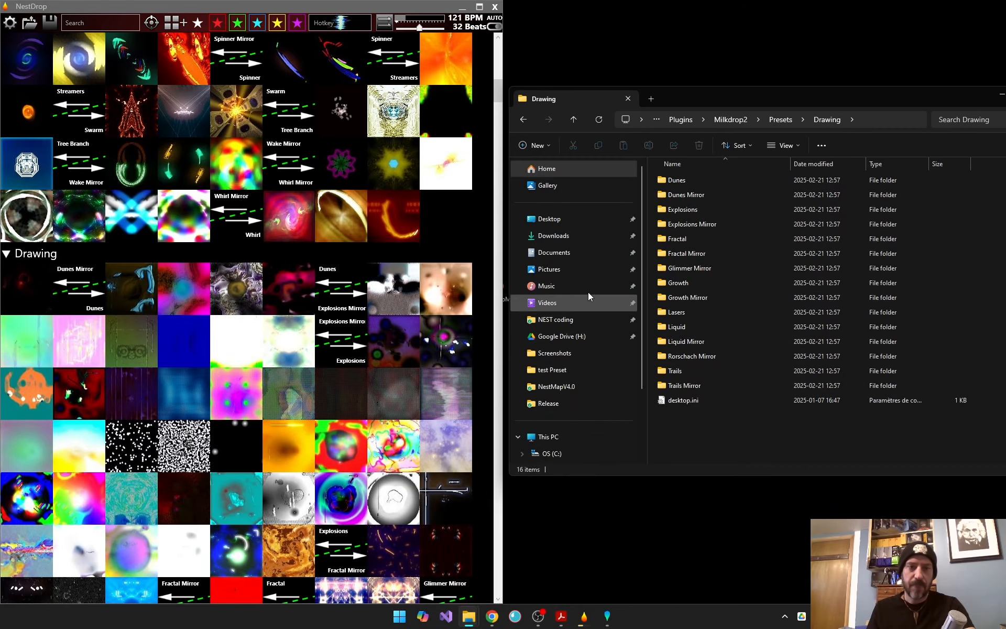
scroll(375, 405, "down", 10)
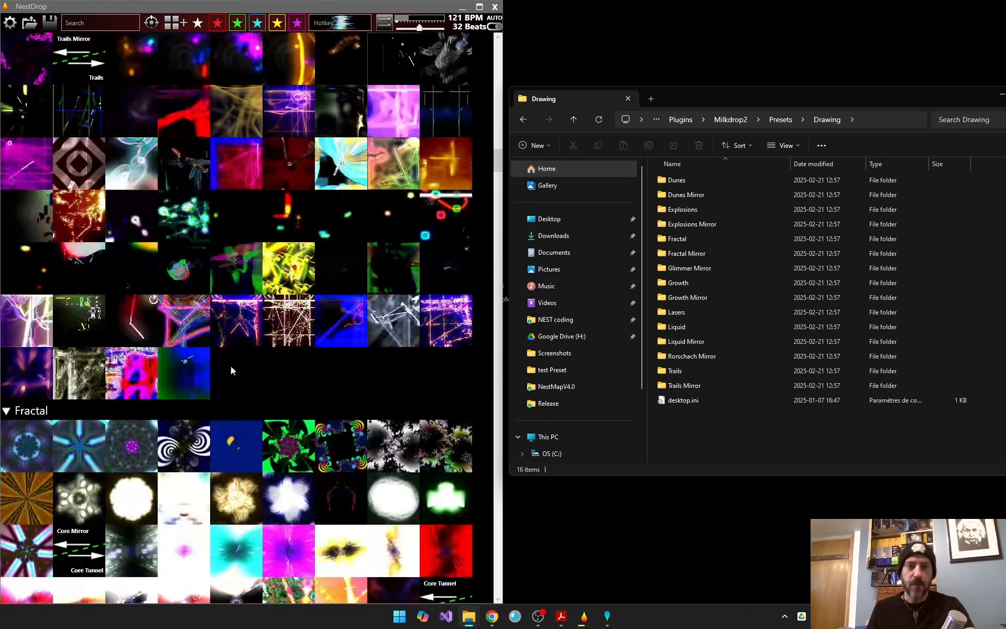
scroll(351, 367, "up", 20)
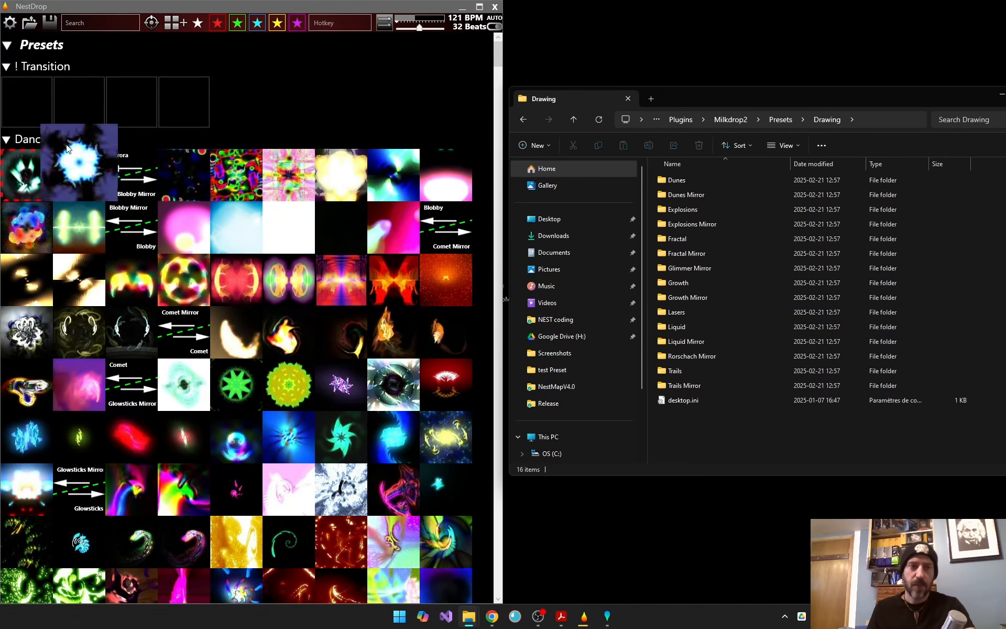
Collapse all the preset categories in NestDrop and expand them all again
left_click(6, 141)
left_click(7, 140)
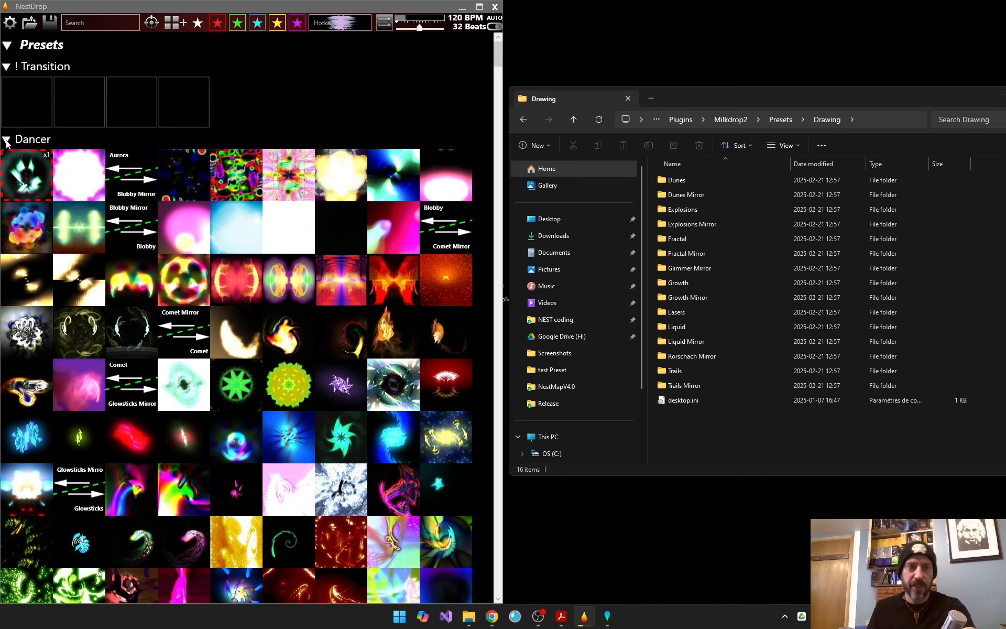
left_click(7, 142)
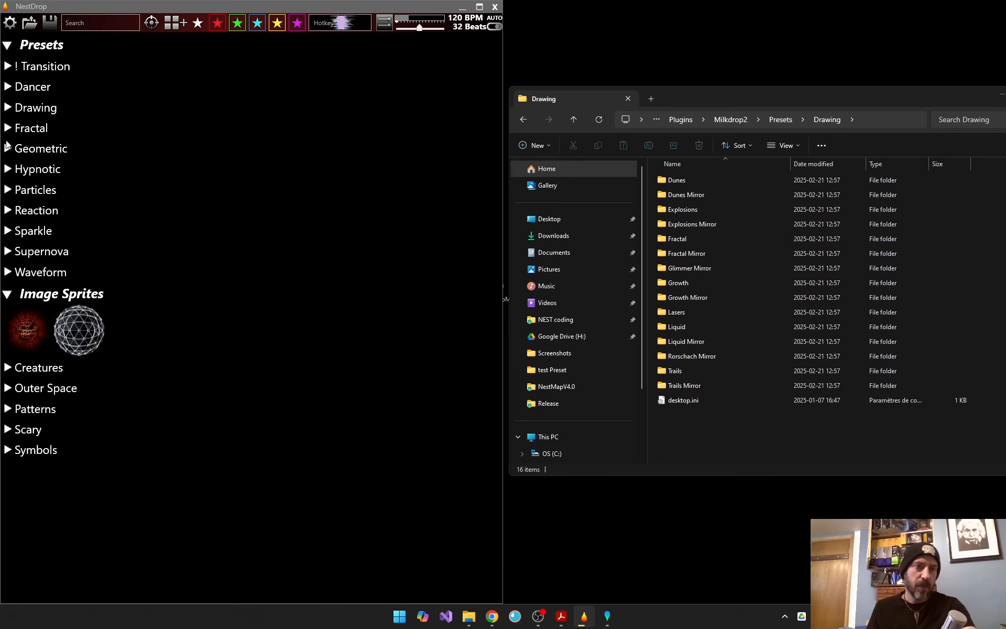
left_click(10, 92)
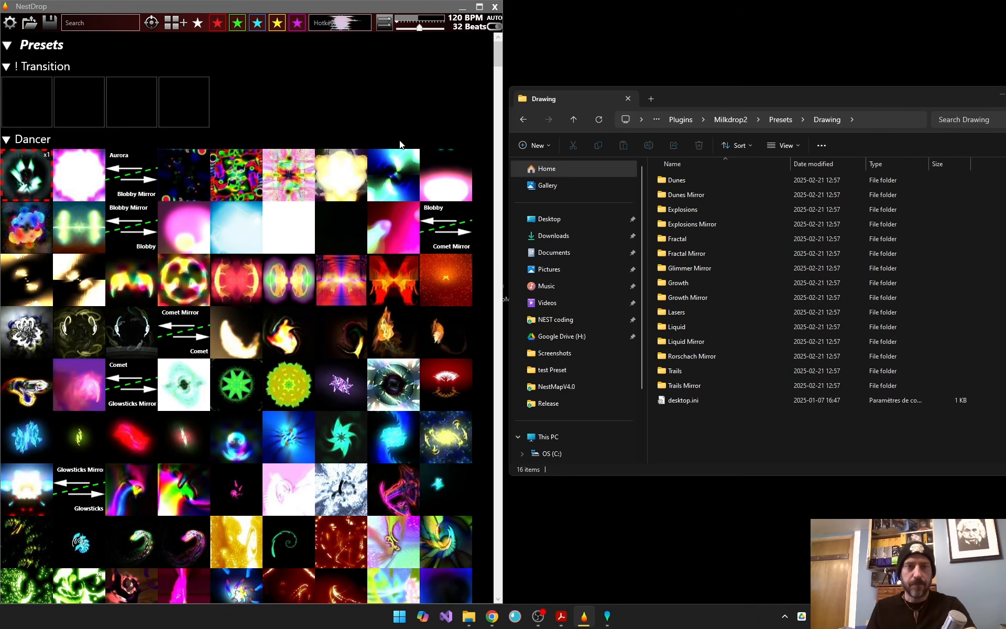
Maximize the NestDrop window, restore it, and detach it from the screen edge as a smaller floating window
left_click(477, 13)
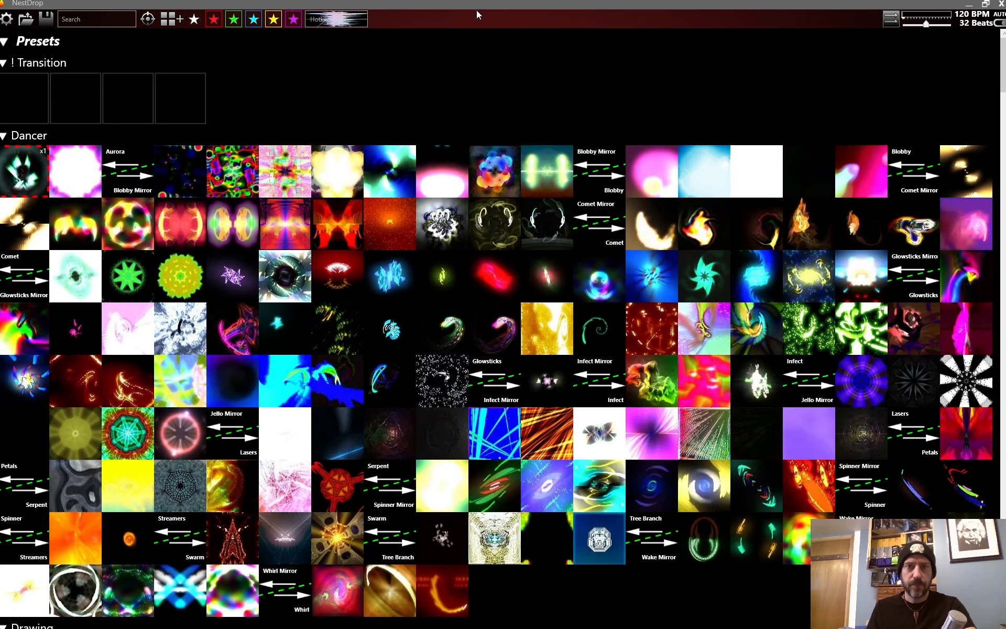
left_click(985, 5)
left_click_drag(345, 72, 368, 66)
left_click_drag(256, 61, 304, 54)
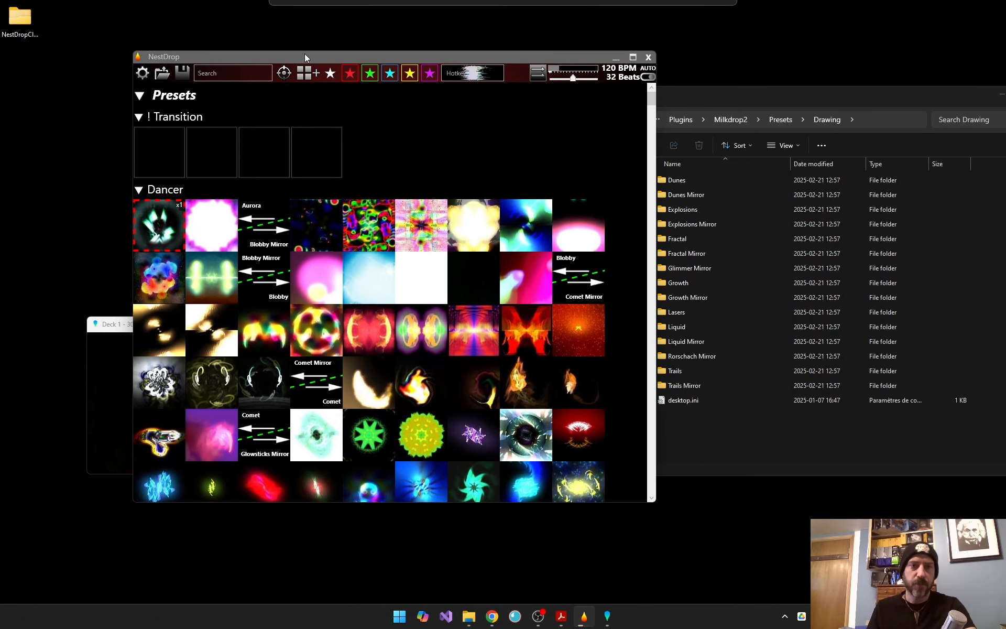
Arrange the NestDrop window with the Deck 1 preview below it, and minimize the Drawing folder window
left_click_drag(115, 326, 73, 416)
left_click_drag(325, 54, 208, 12)
left_click(207, 514)
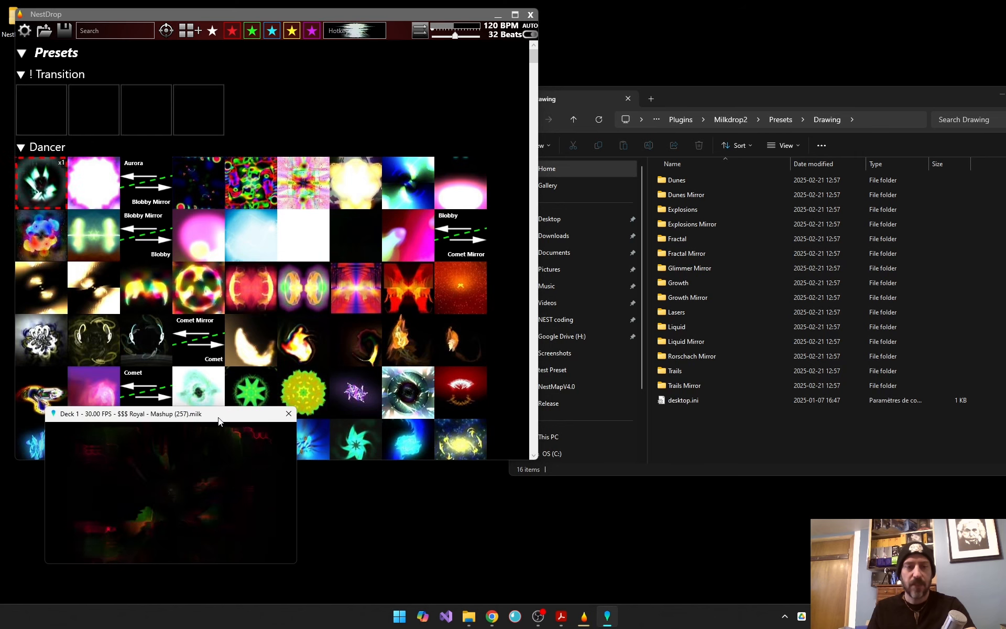
left_click_drag(218, 417, 237, 444)
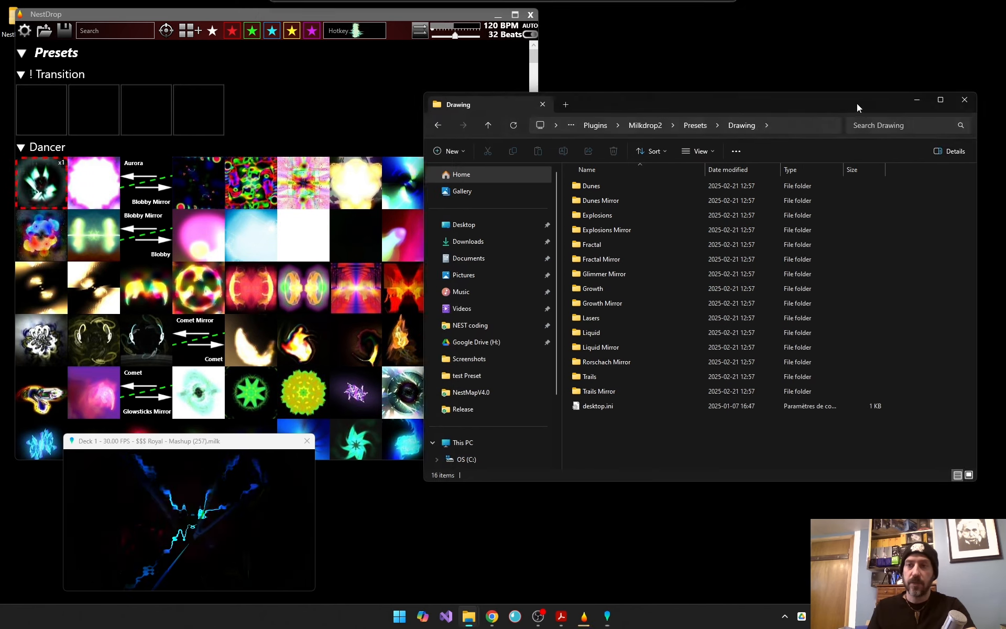
left_click(886, 102)
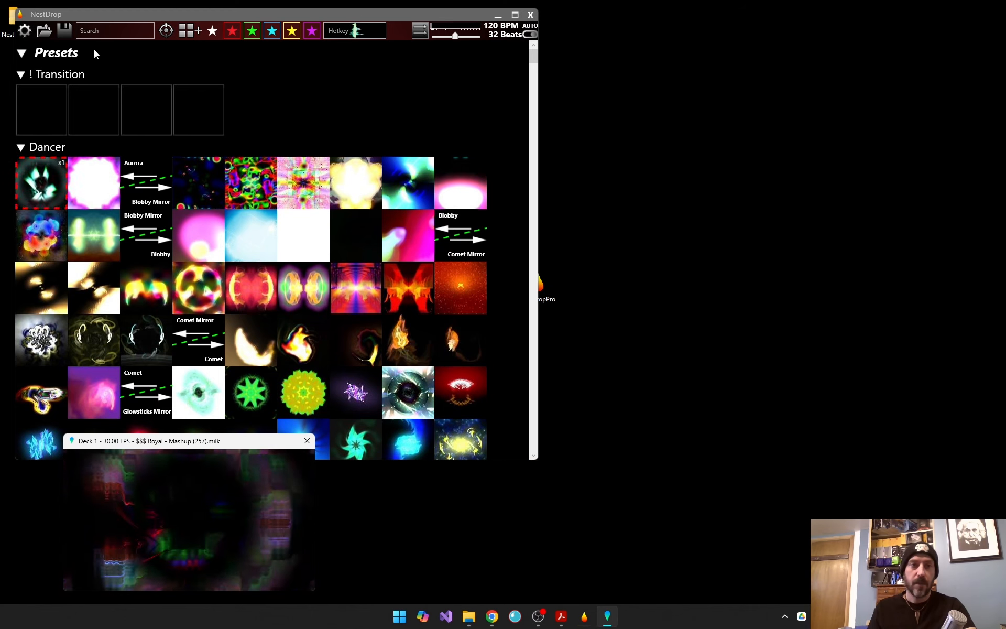
Set the number of active decks to 2 in Effects and Settings and place Deck 2's preview beside Deck 1's
left_click(24, 32)
left_click_drag(459, 32, 615, 43)
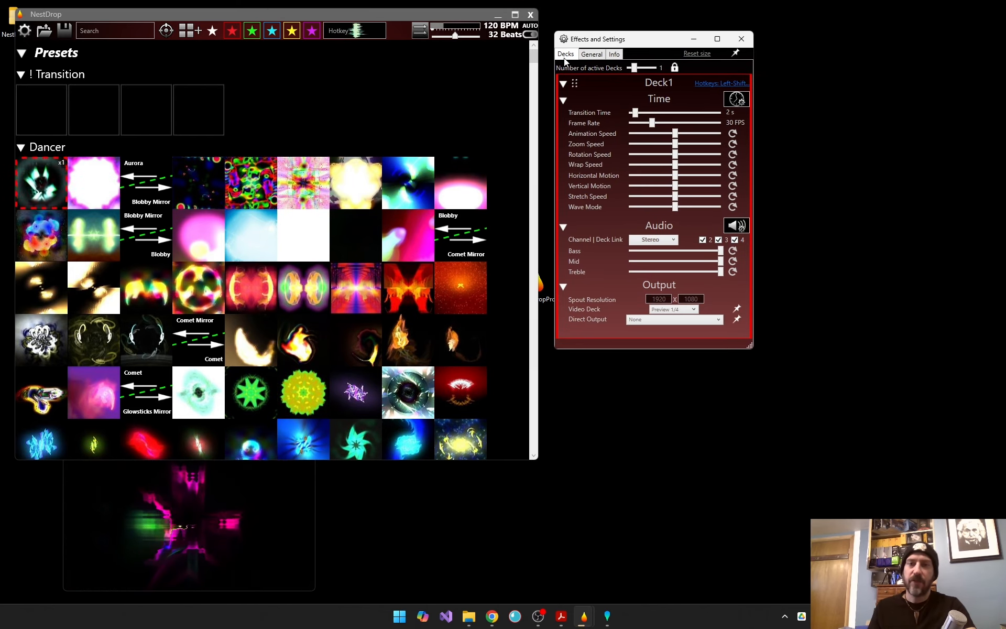
left_click(648, 69)
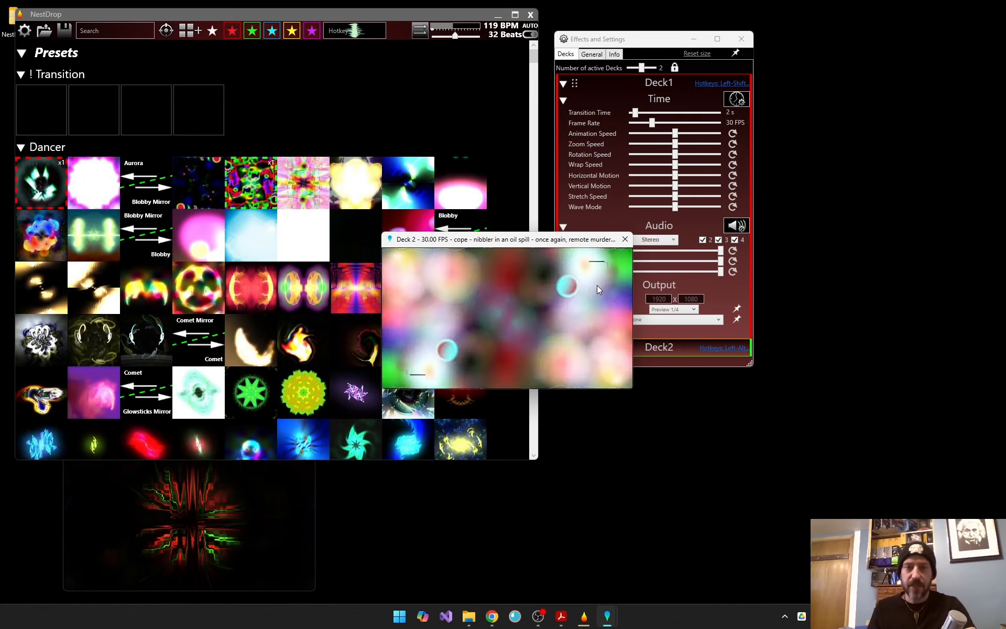
left_click_drag(547, 242, 492, 448)
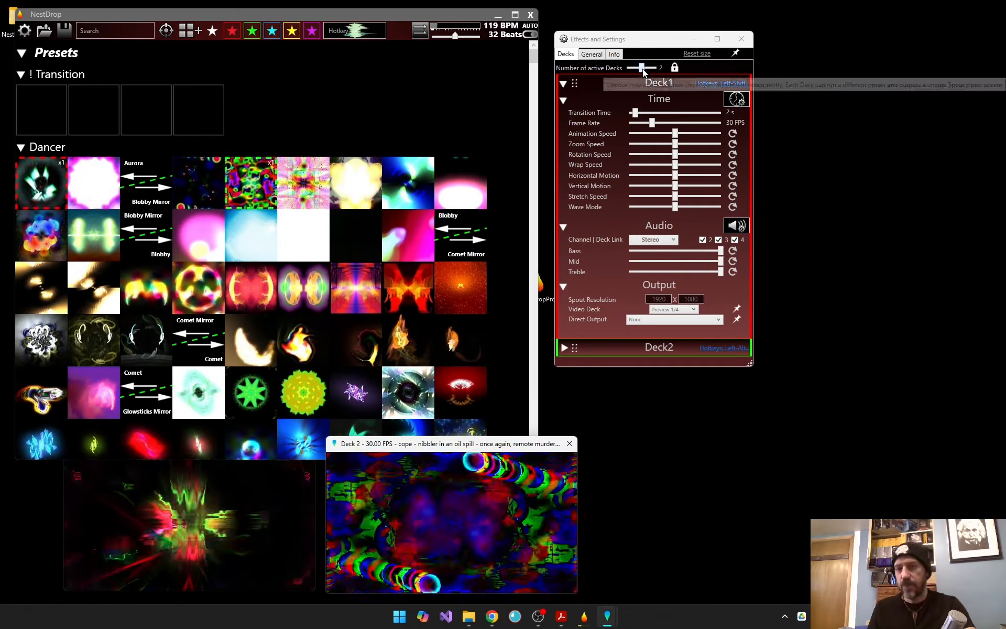
Examine Deck 2's Time settings and collapse the Deck 2 section again
left_click(564, 348)
left_click(564, 363)
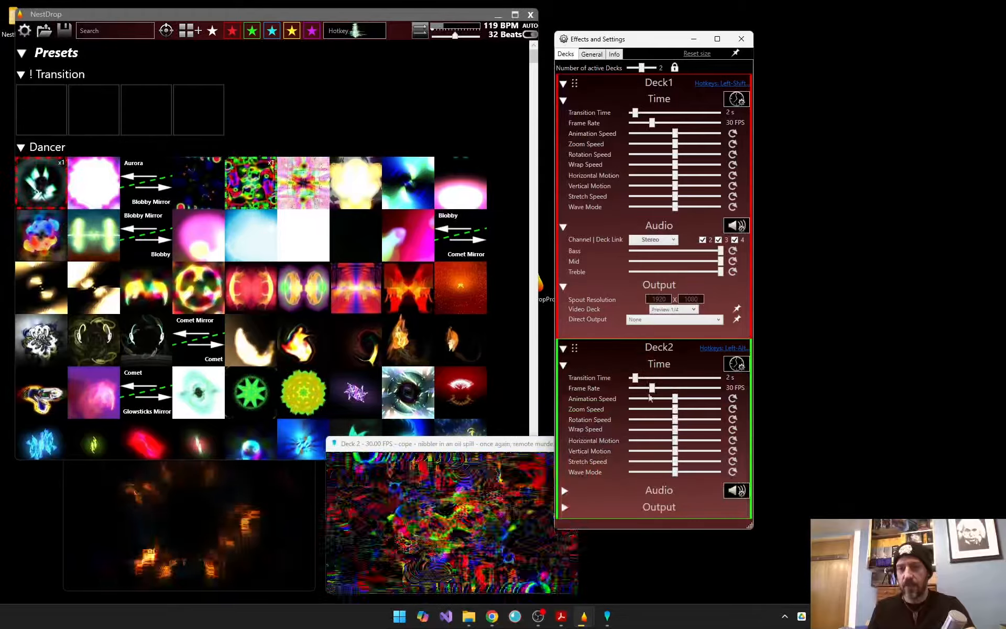
left_click(562, 350)
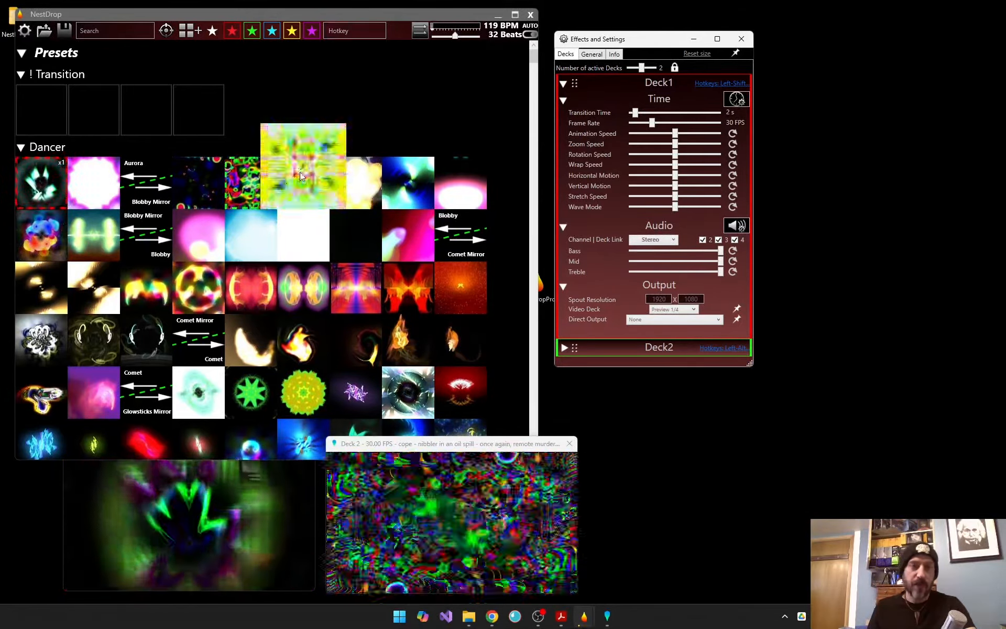
Load three Dancer presets into Deck 2 in turn: the pink plaid one, the pink blob and the dark blue speckled one
left_click(300, 172)
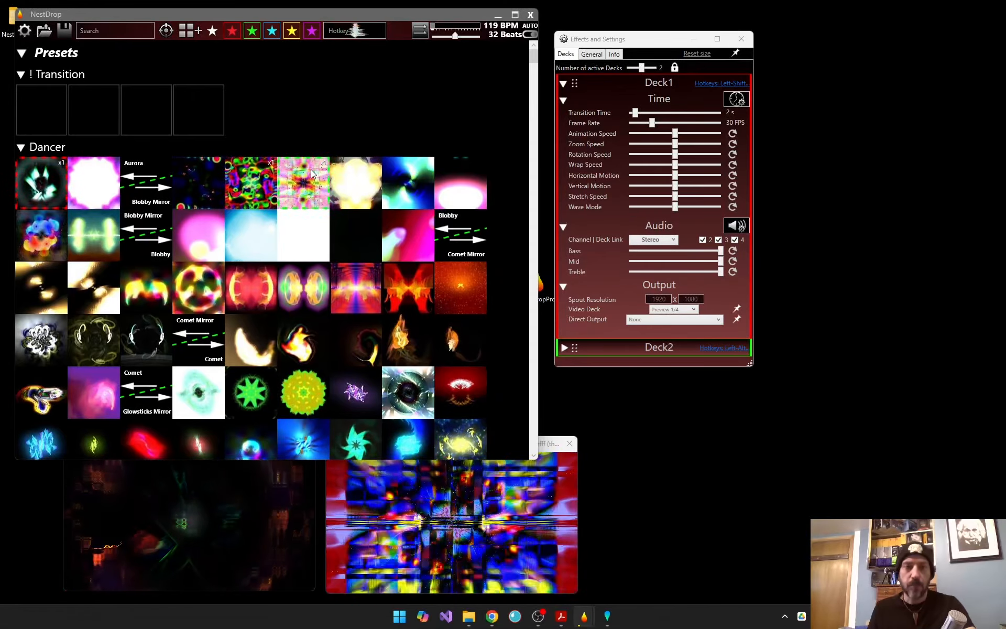
right_click(183, 229)
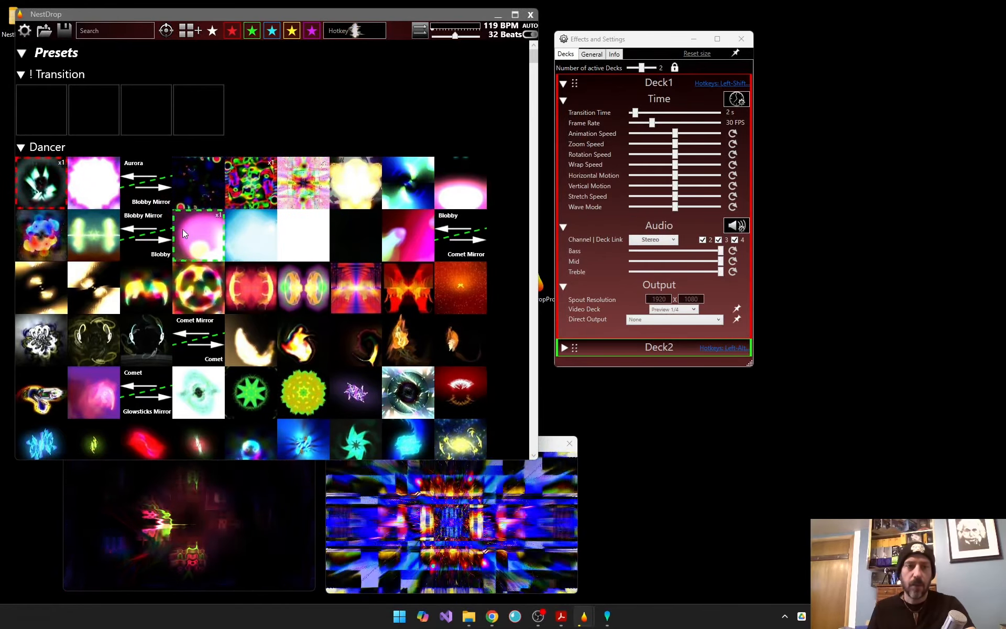
right_click(190, 194)
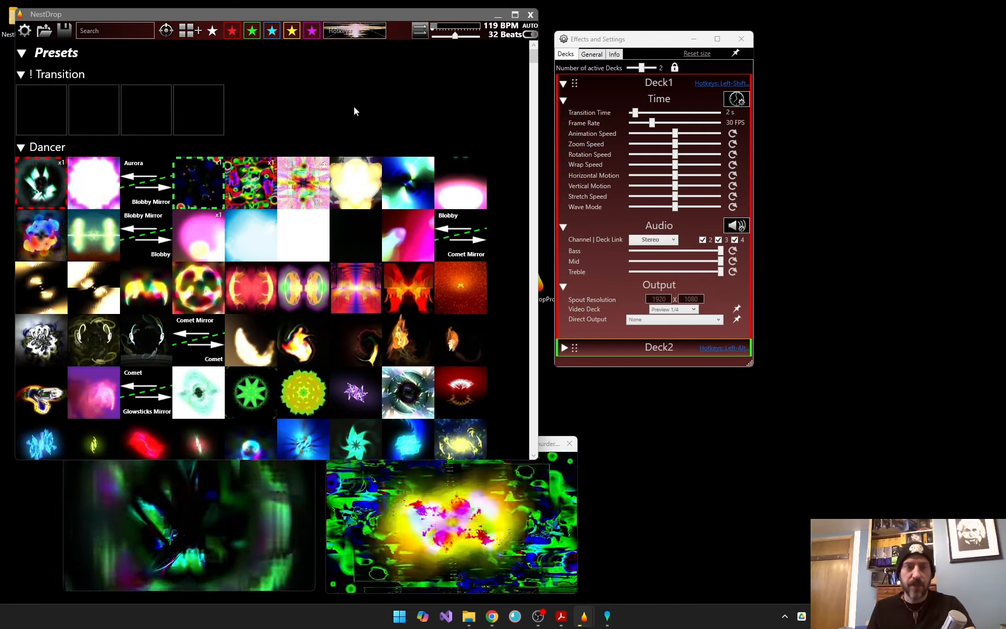
Use Deck 2's hotkey to load the pink-and-white preset ending the first Dancer row, and try the yellow deck hotkey
key("alt")
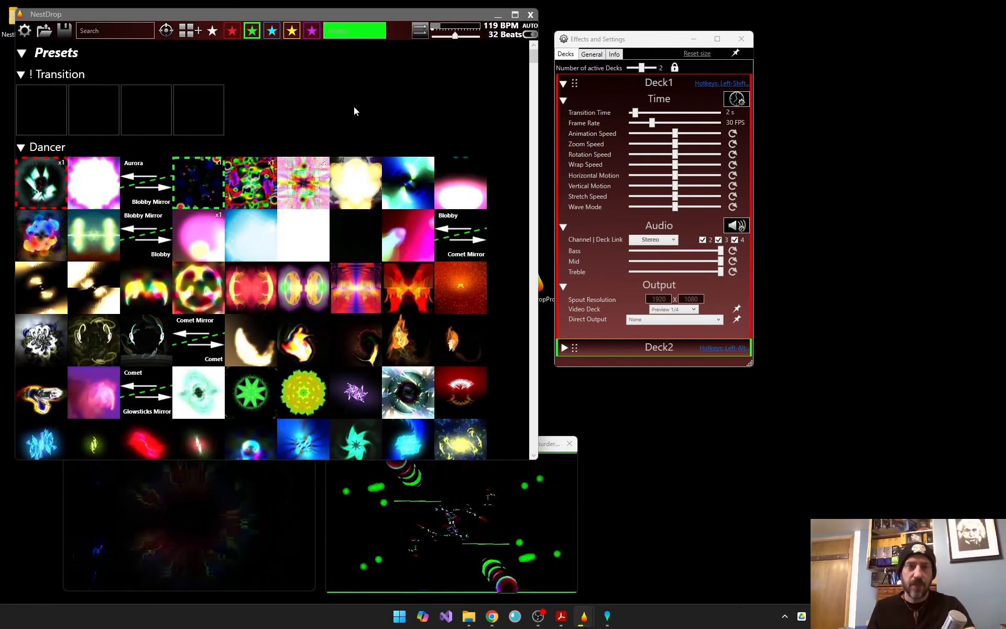
left_click(471, 185)
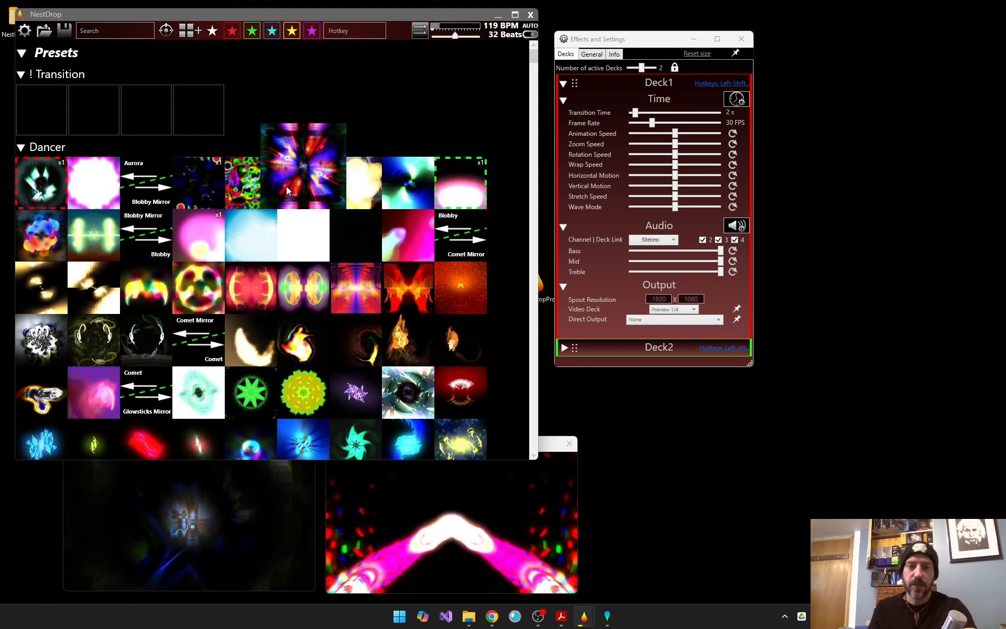
key("4")
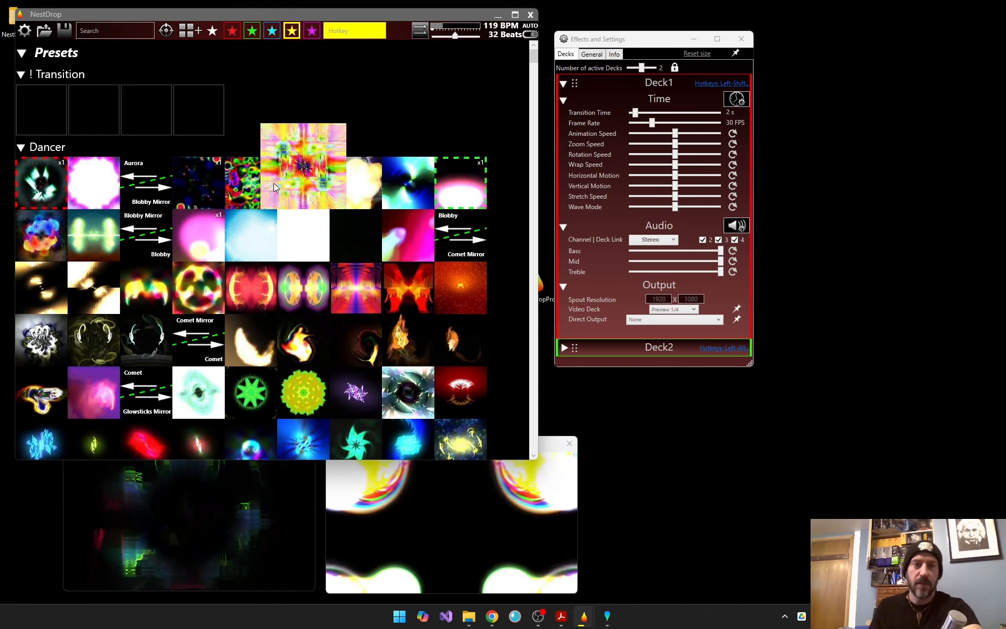
key("4")
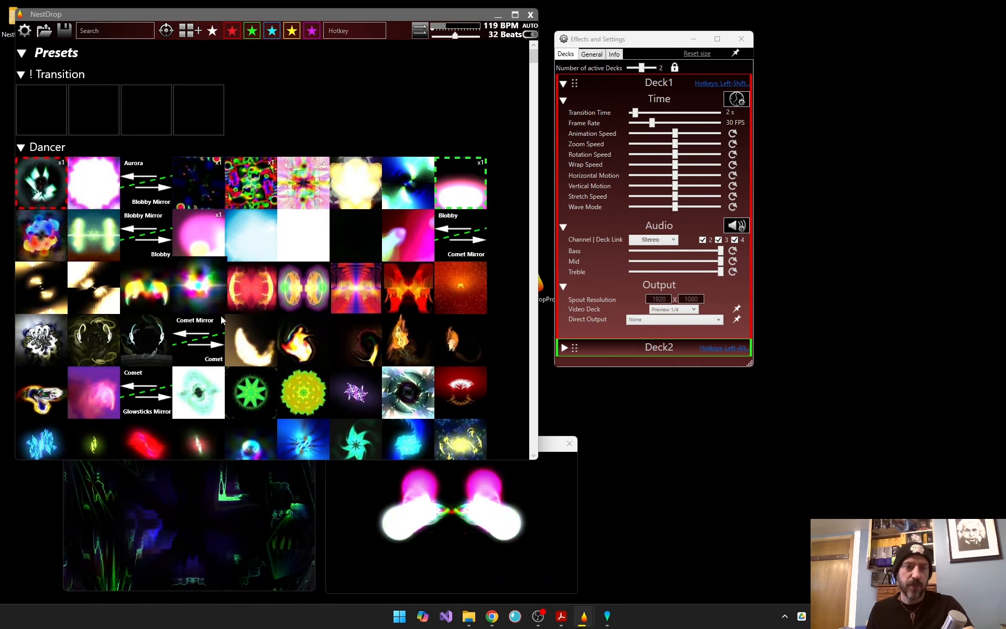
Load the preset $$$ Royal - Mashup (417) into Deck 1 and bring the Deck 1 preview to the front
left_click(416, 391)
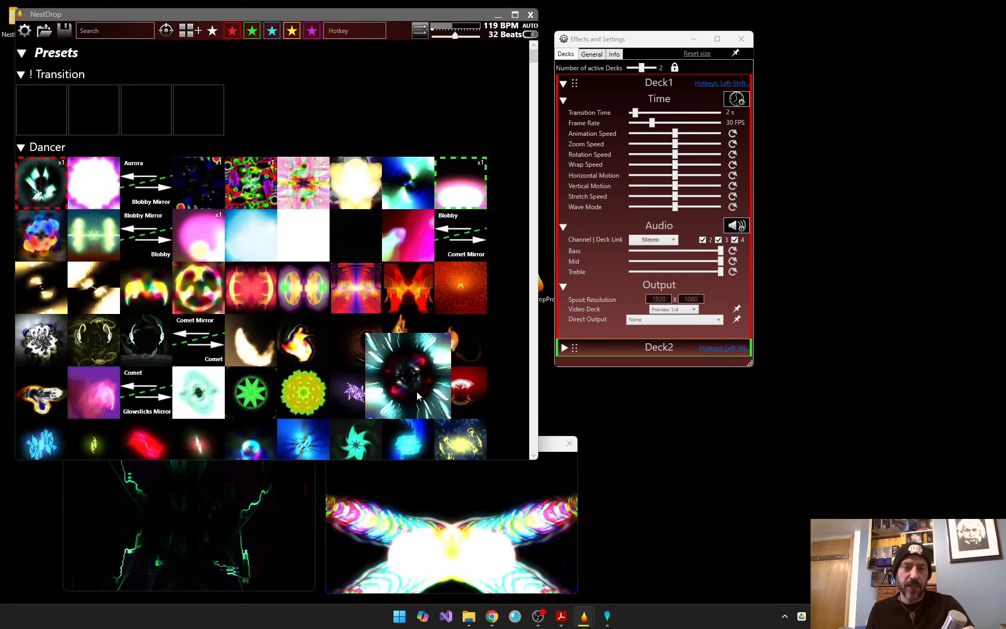
left_click(187, 526)
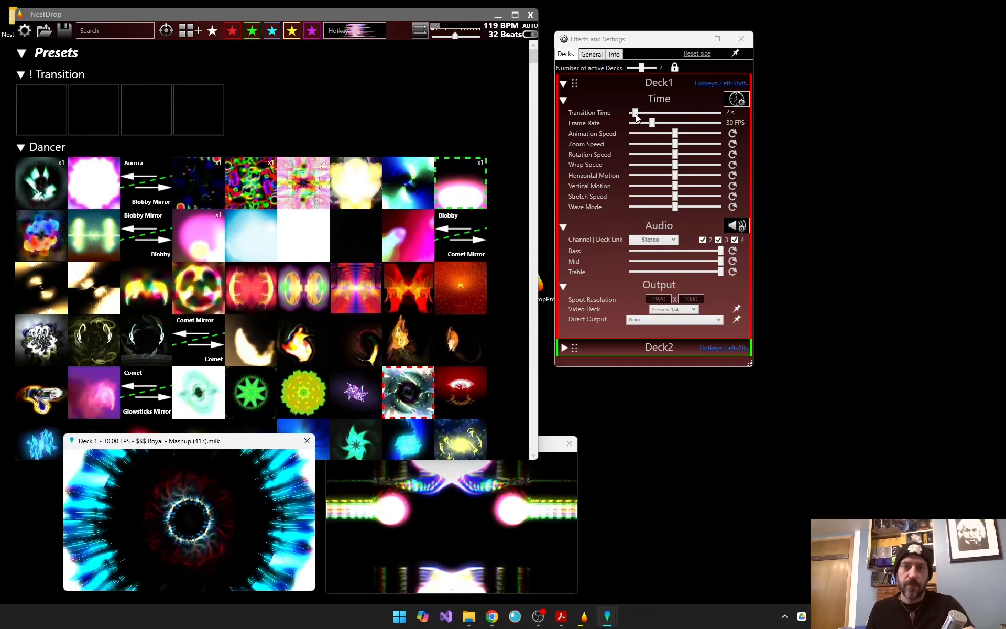
Set Deck 1's transition time to 0 s and load the yellow-green flower and green star presets into Deck 1
left_click_drag(636, 113, 618, 122)
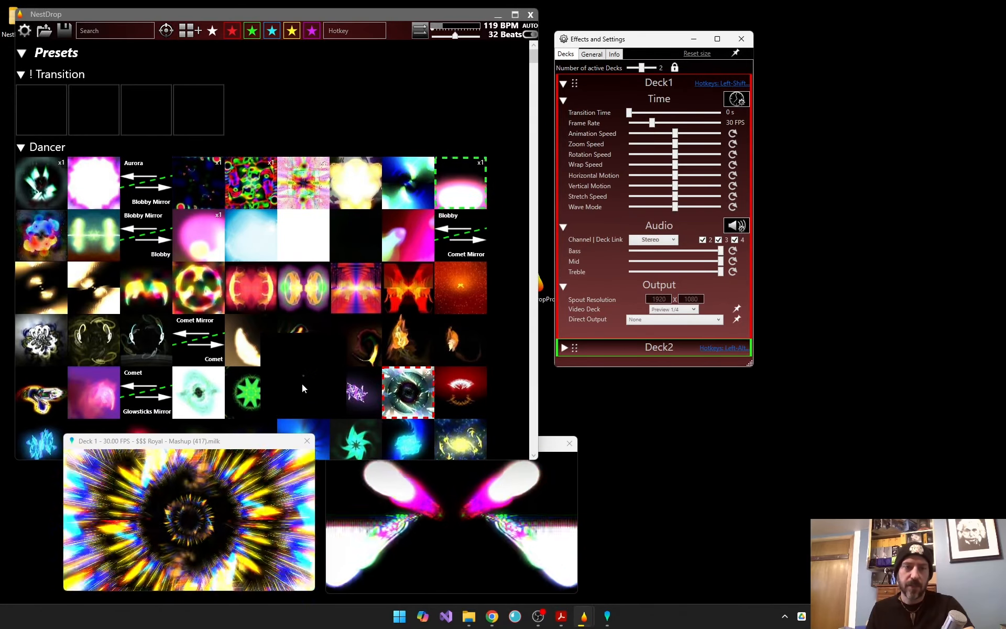
left_click(312, 391)
left_click(243, 394)
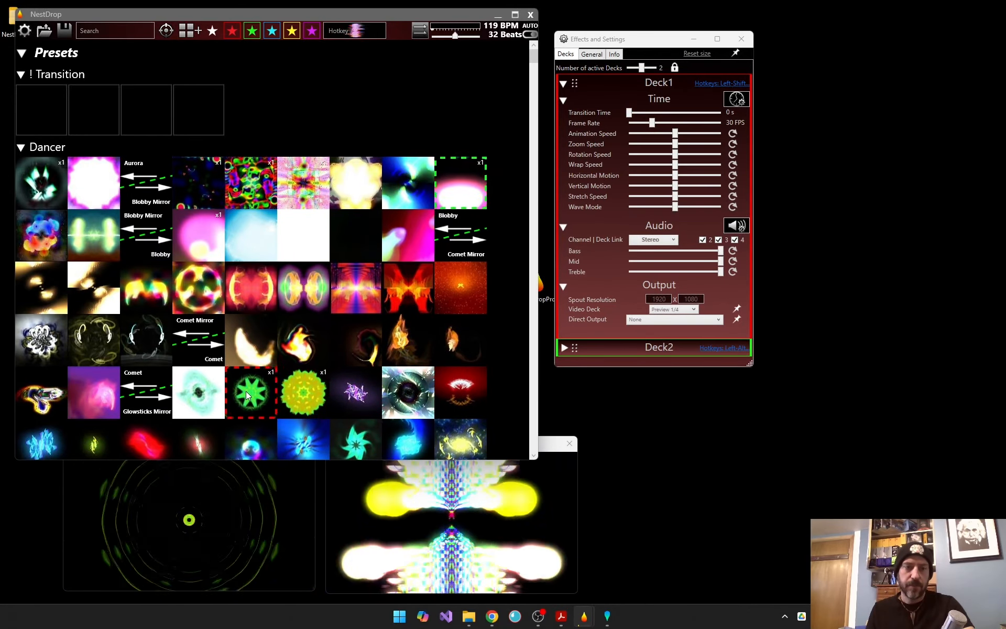
Set Deck 1's transition time to 10.1 s and load the black-and-white floral preset starting the fourth Dancer row
left_click_drag(629, 113, 660, 112)
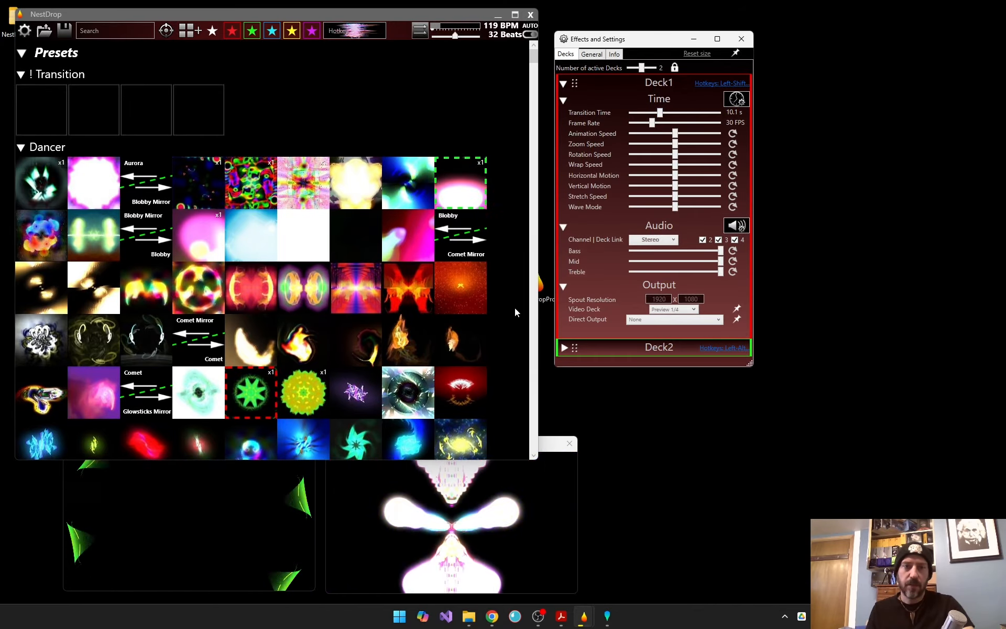
left_click(44, 341)
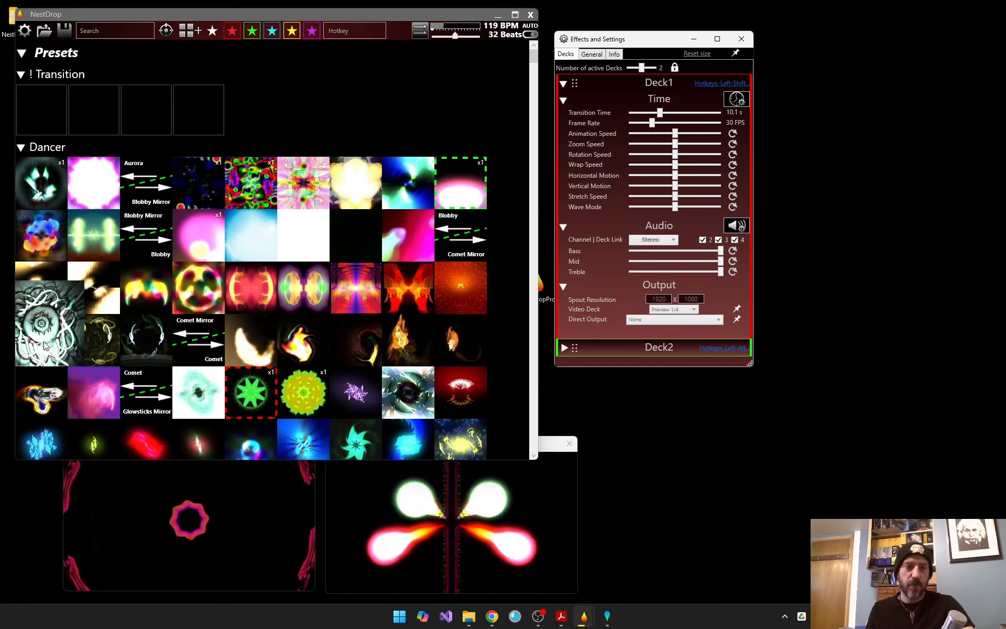
left_click(172, 542)
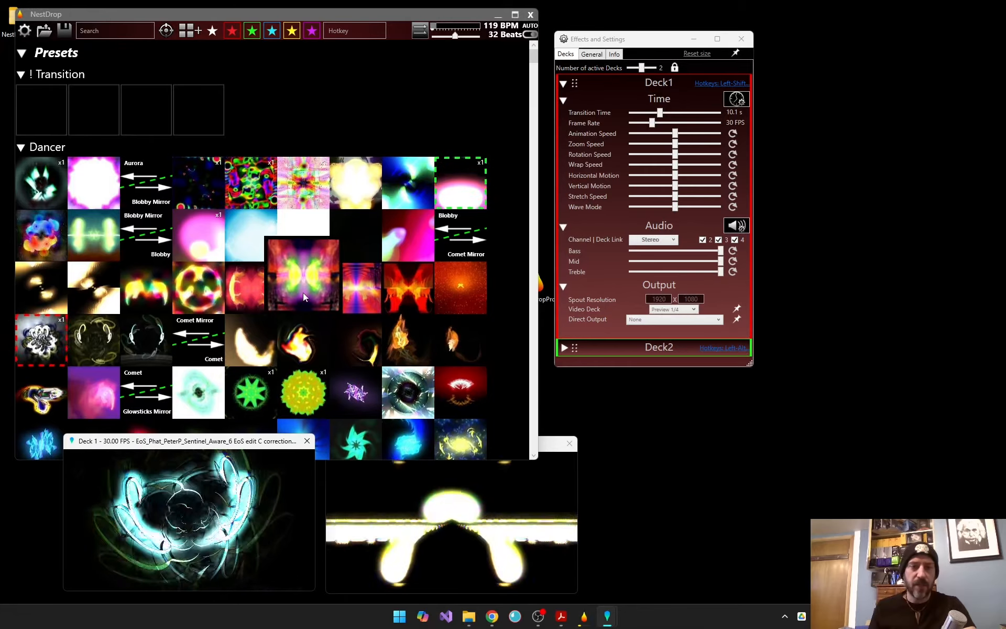
Load several more Dancer presets into Deck 1, ending with the black preset beside the black-and-white radial pattern
left_click(364, 286)
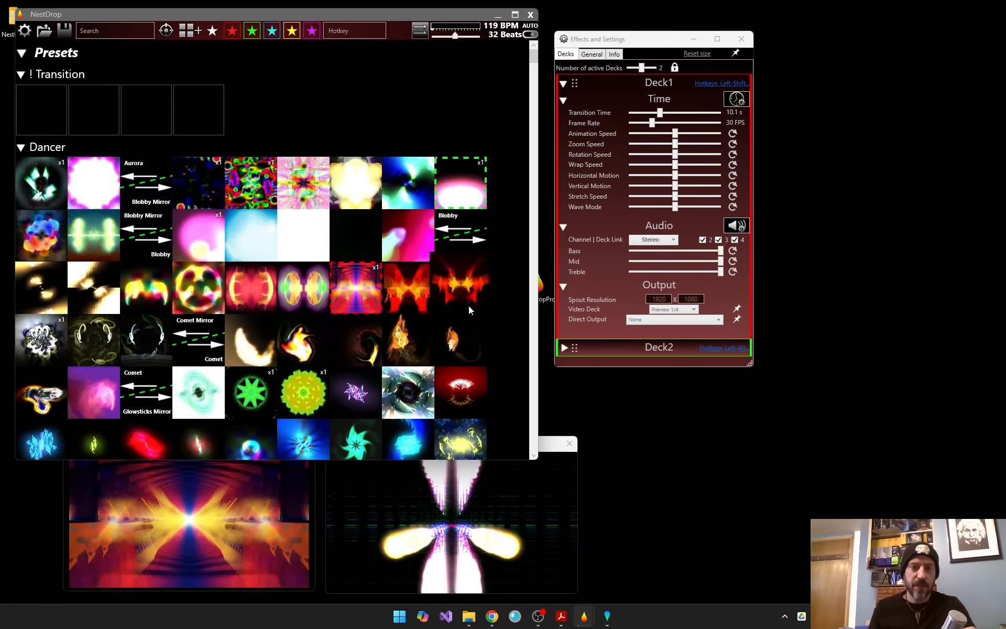
left_click(457, 288)
scroll(314, 333, "down", 6)
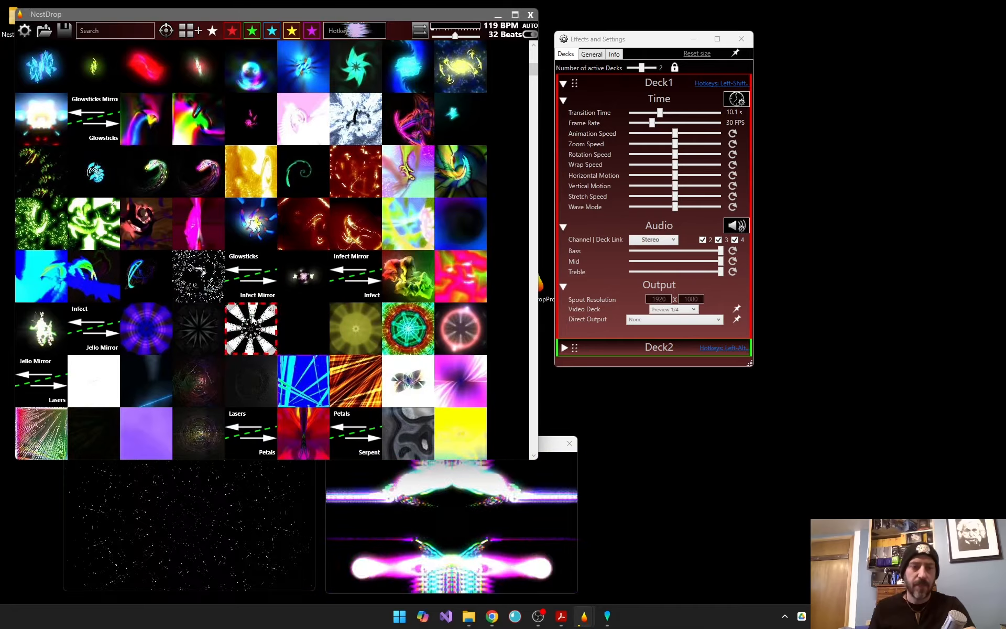
left_click(307, 318)
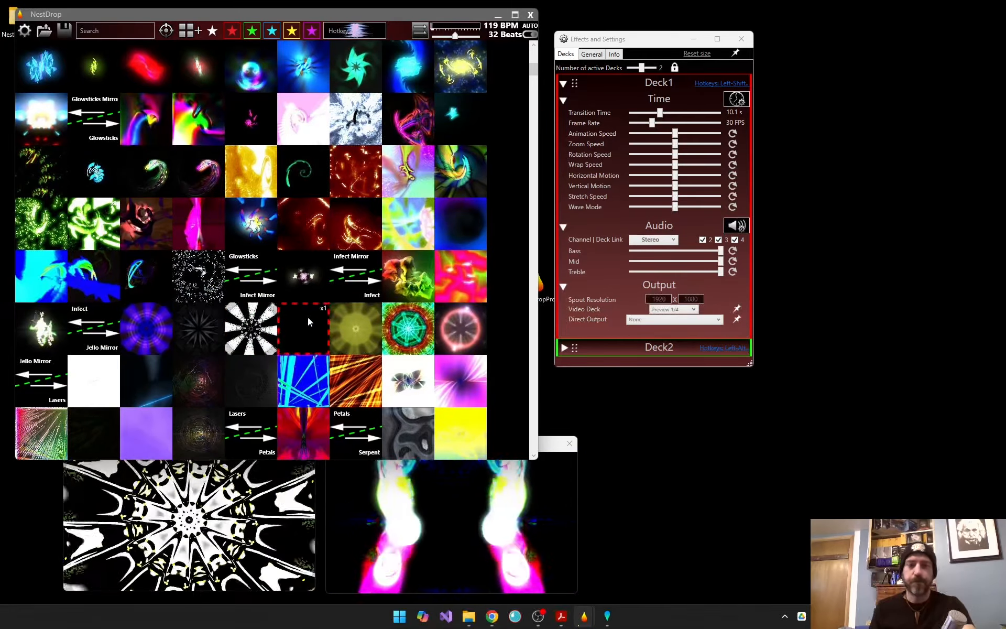
Set Deck 1's transition time to 2 s
left_click(636, 114)
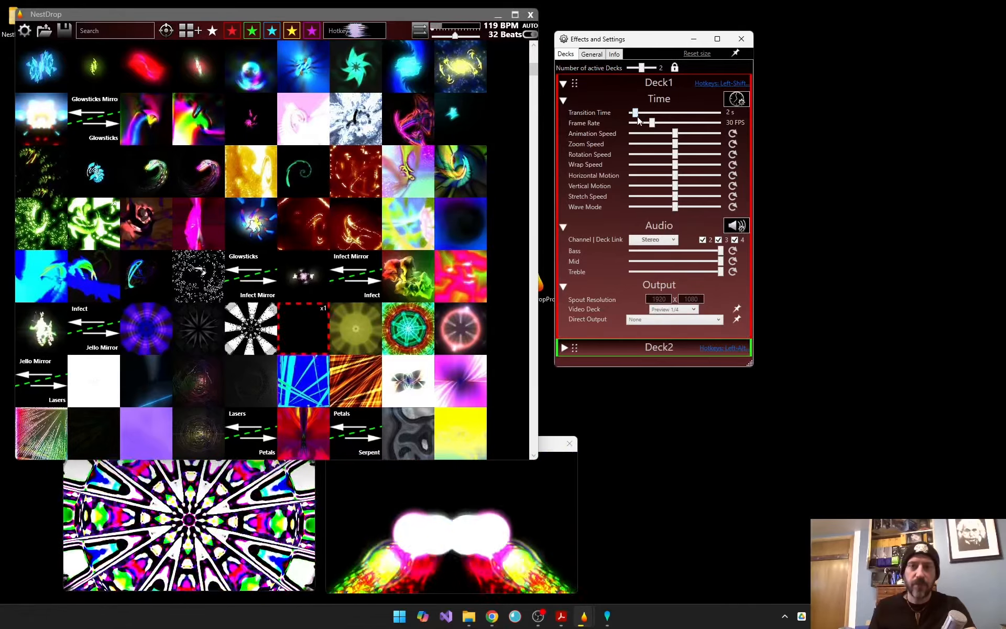
left_click_drag(637, 114, 636, 112)
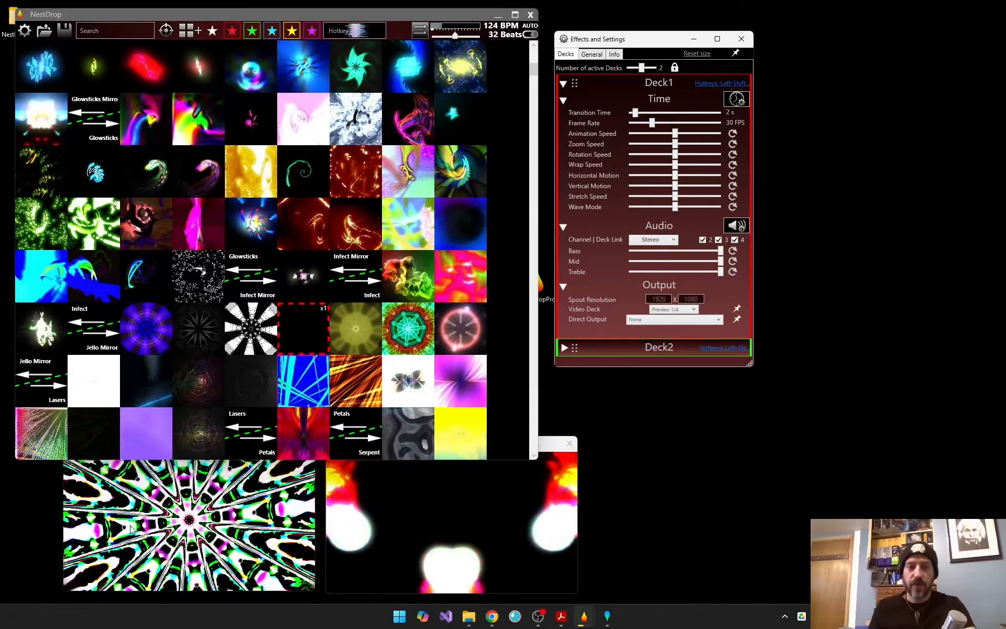
Shorten the preset library window, and try Deck 1's frame rate at 60 FPS before returning it to 30 FPS
left_click_drag(30, 460, 36, 417)
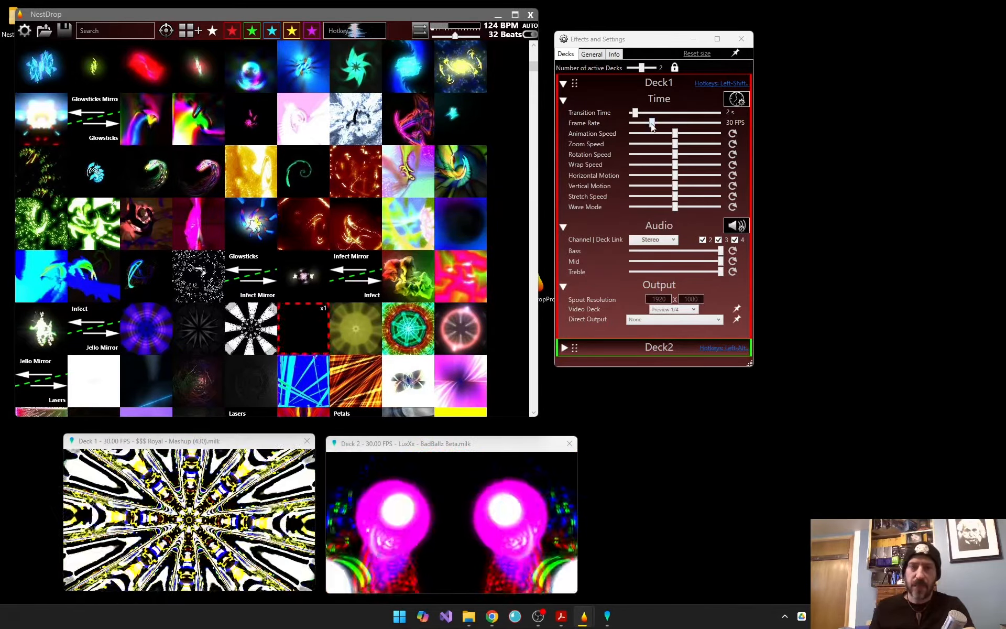
left_click_drag(652, 123, 757, 126)
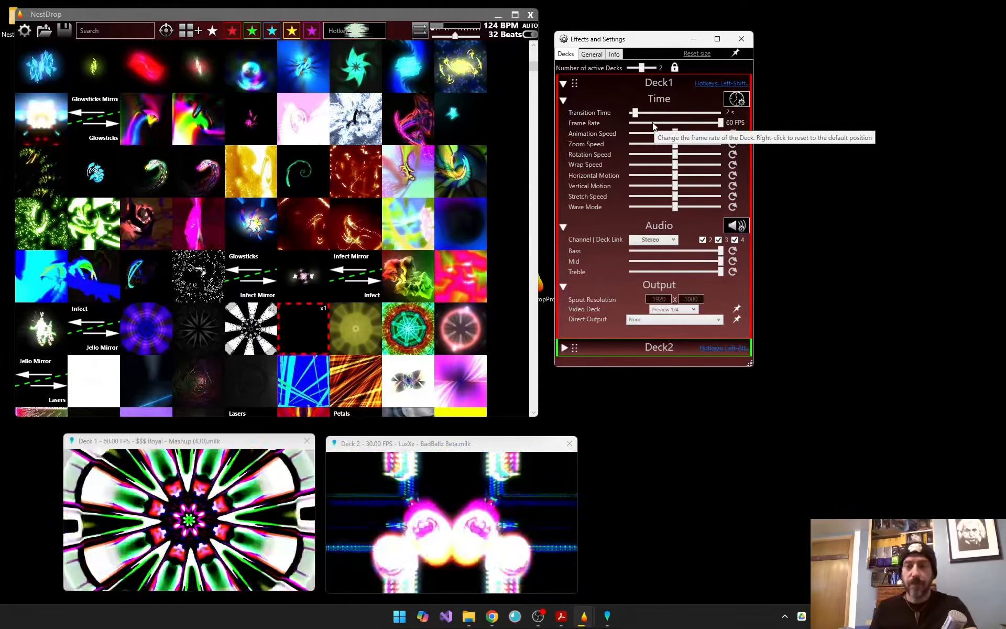
left_click(653, 124)
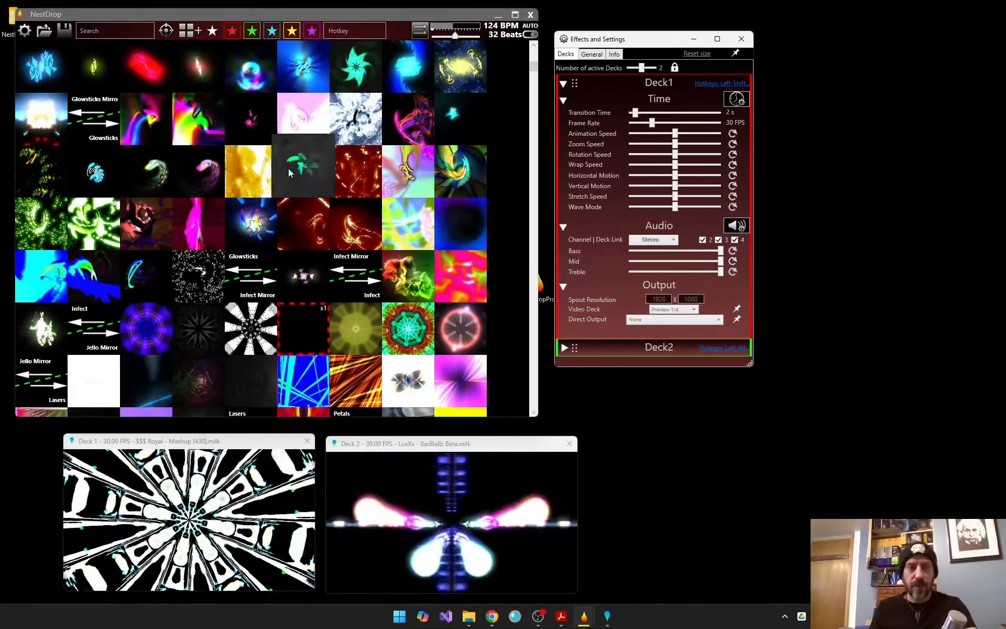
Load the orange preset ending the fourth Dancer row into Deck 1 and lower the deck's animation speed to the minimum
scroll(310, 178, "up", 5)
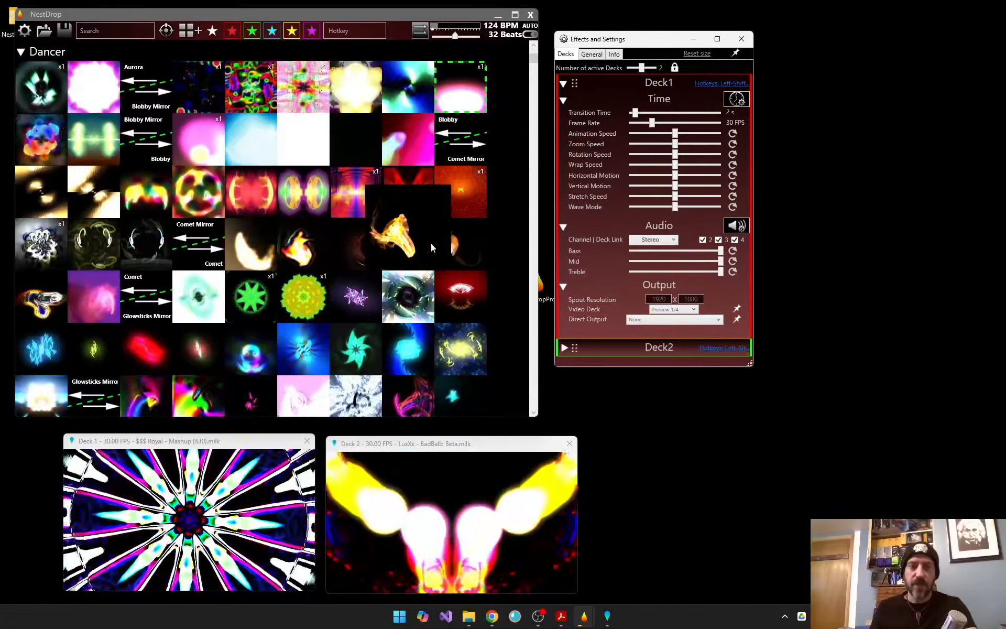
left_click(461, 246)
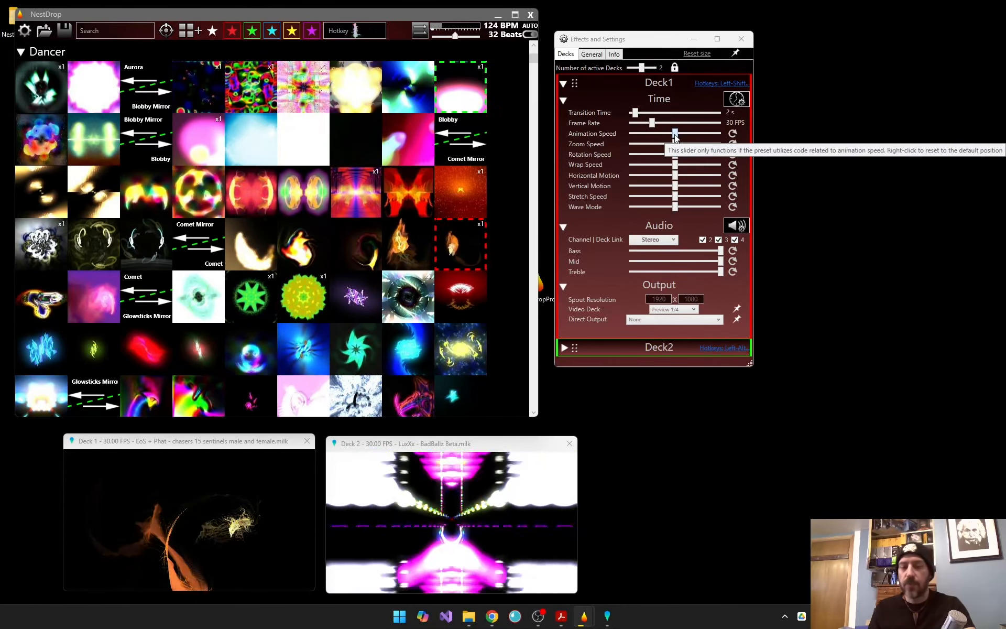
left_click_drag(675, 134, 632, 139)
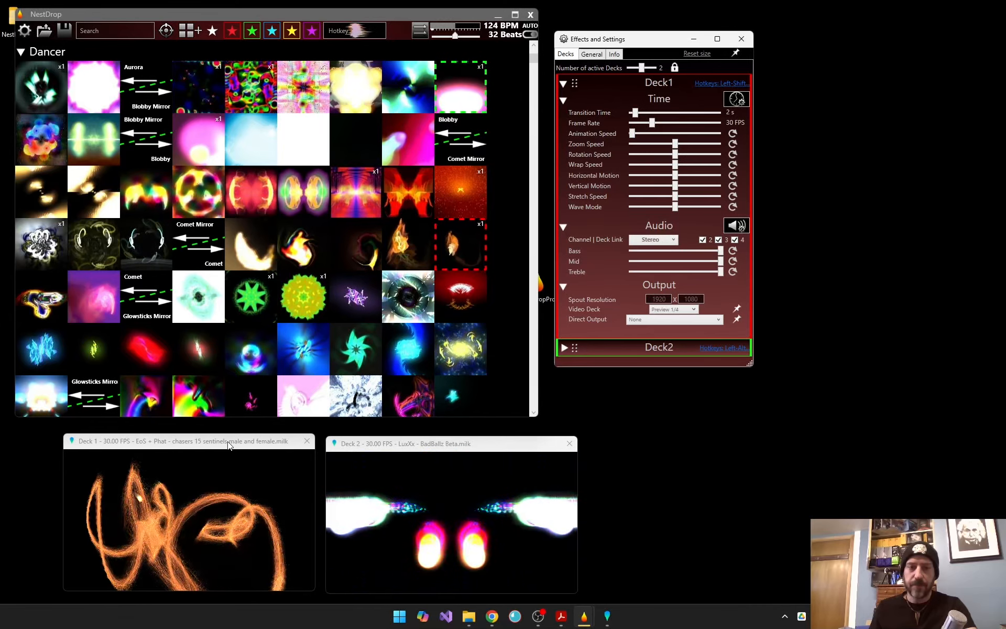
Reduce the number of active decks to 1 and place the Deck 1 preview directly below the deck settings window
left_click_drag(642, 67, 635, 69)
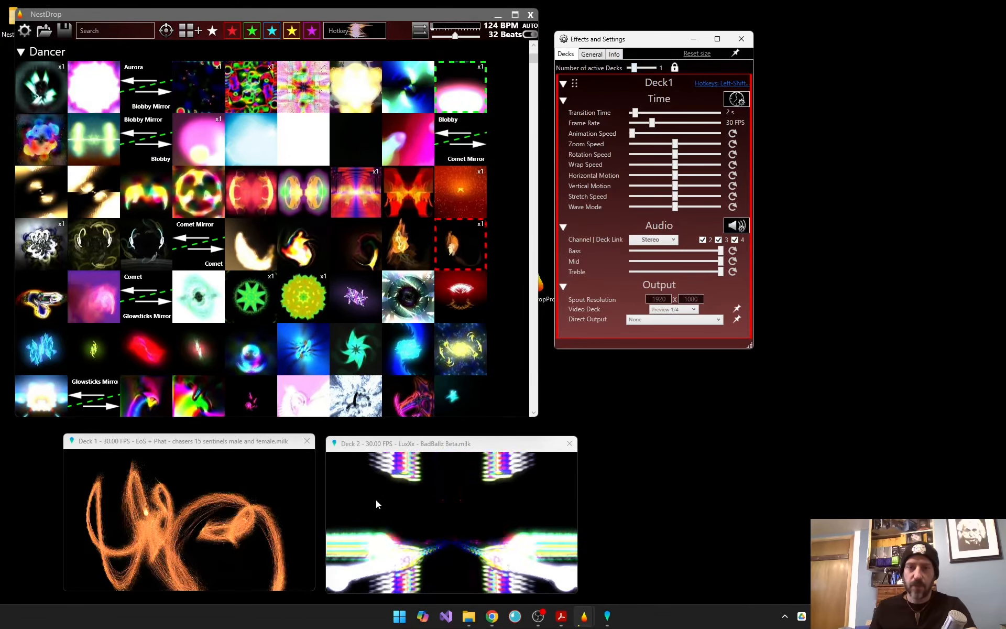
left_click_drag(241, 444, 725, 381)
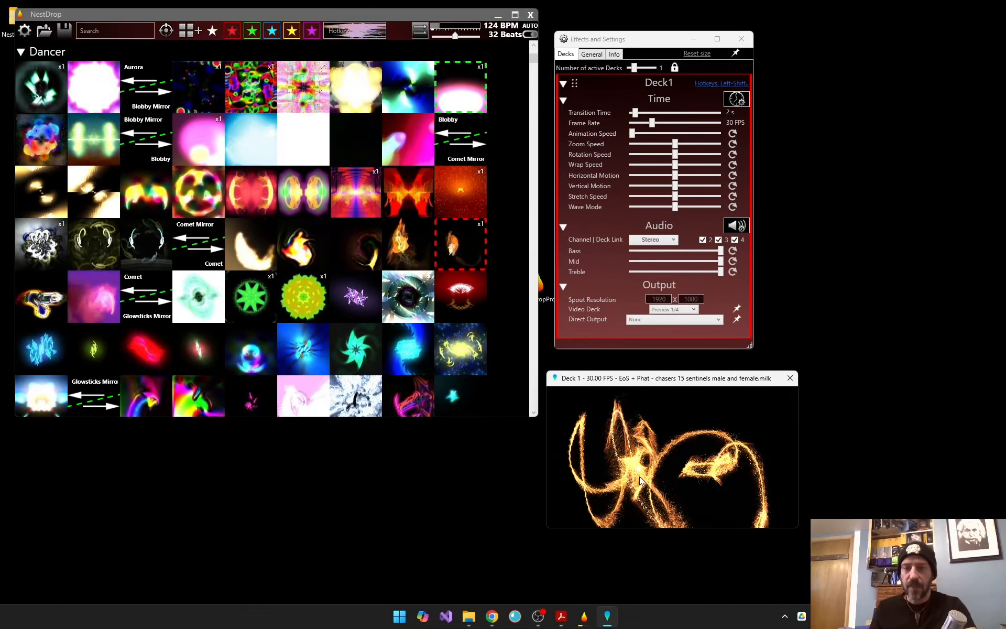
Raise Deck 1's animation speed to the maximum and load preset 241 from the Comet group
left_click(632, 134)
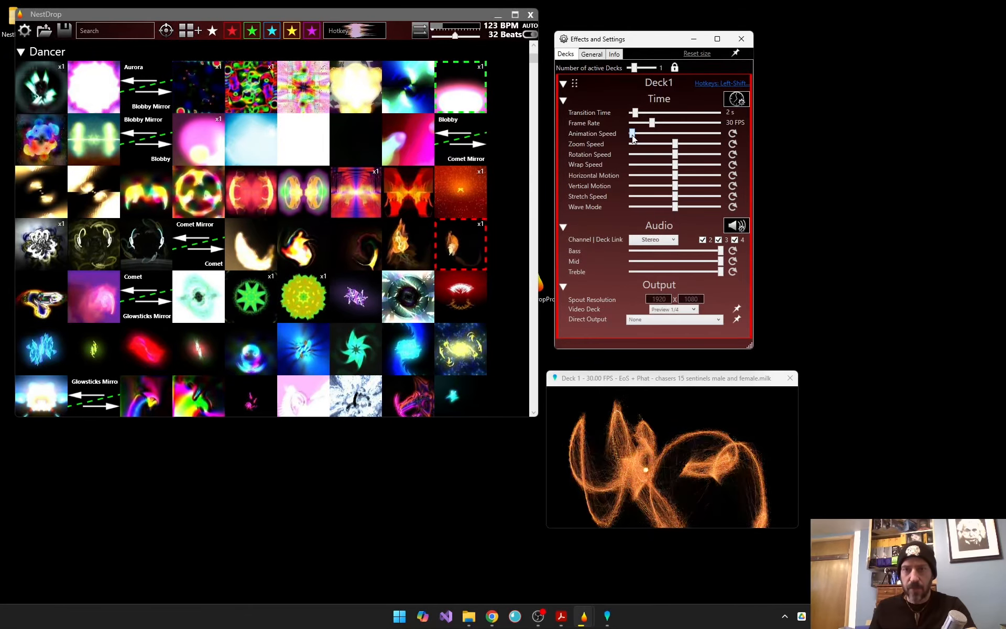
left_click_drag(633, 136, 654, 138)
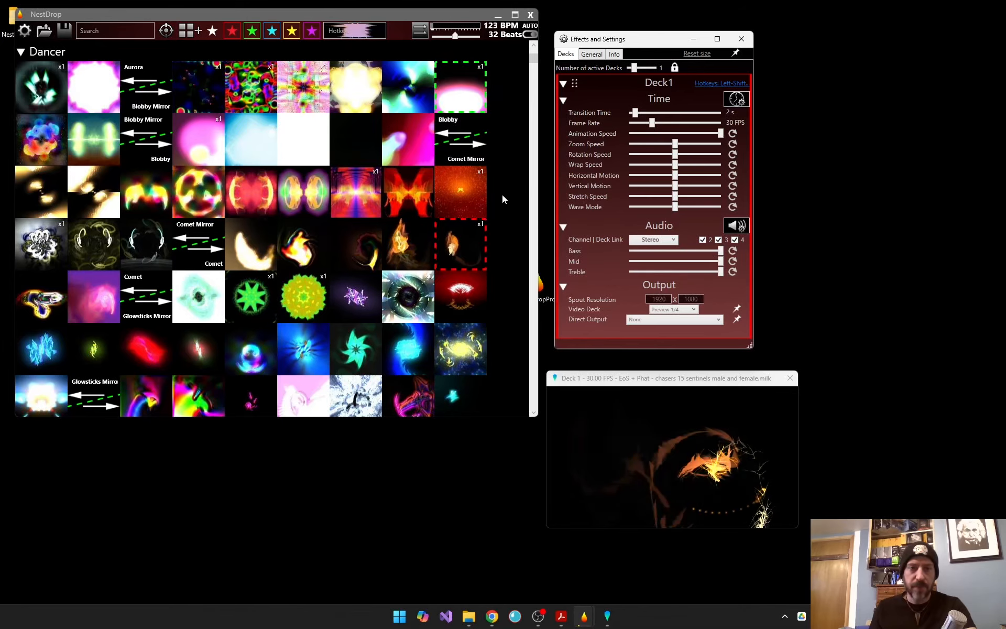
left_click(256, 247)
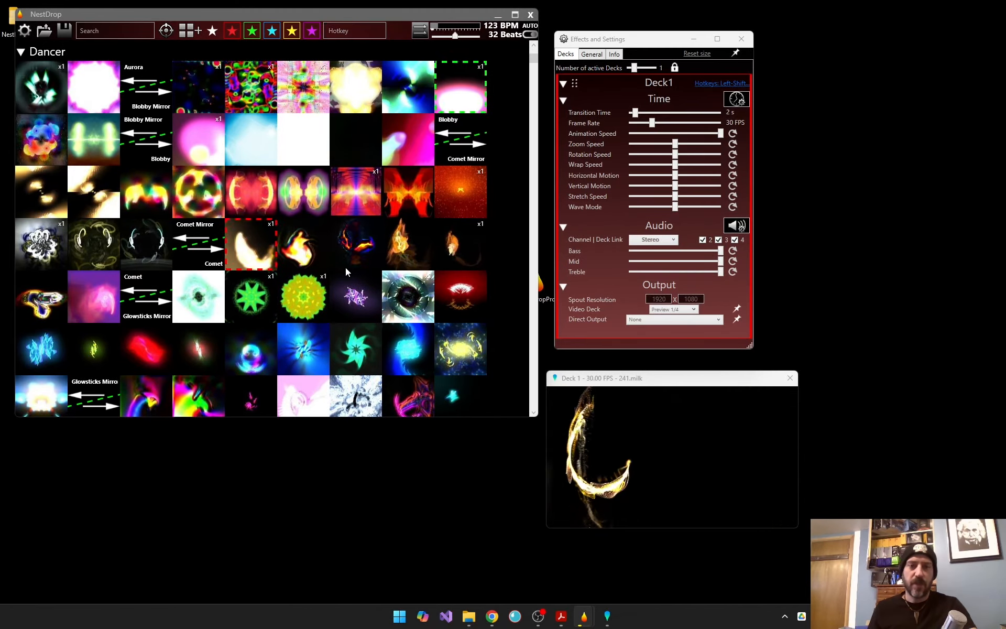
Lower the individual speed of preset 241 in the library to 6%
mouse_move(348, 272)
mouse_move(282, 240)
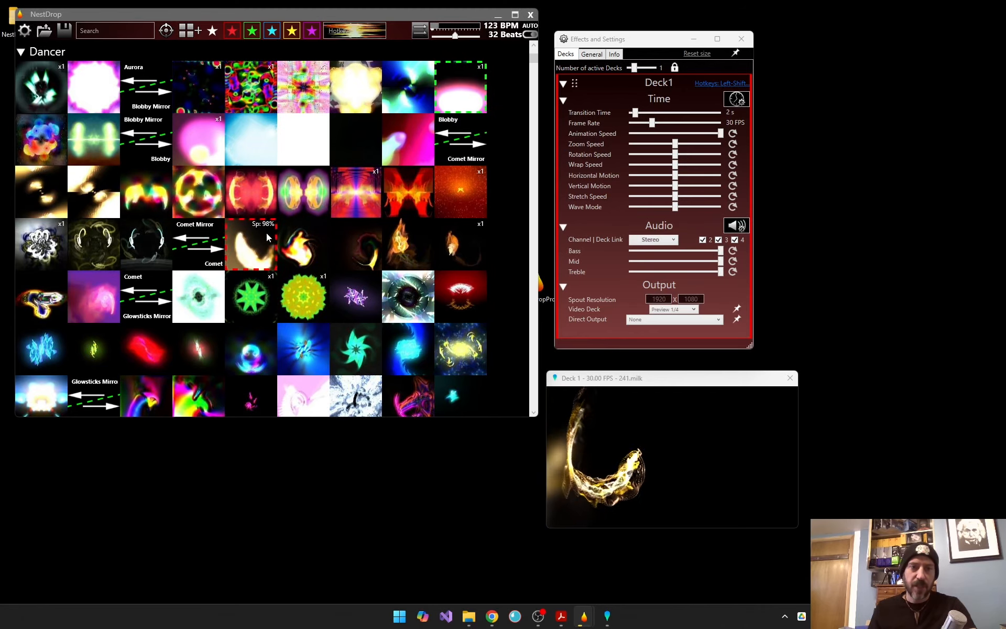
scroll(259, 237, "down", 5)
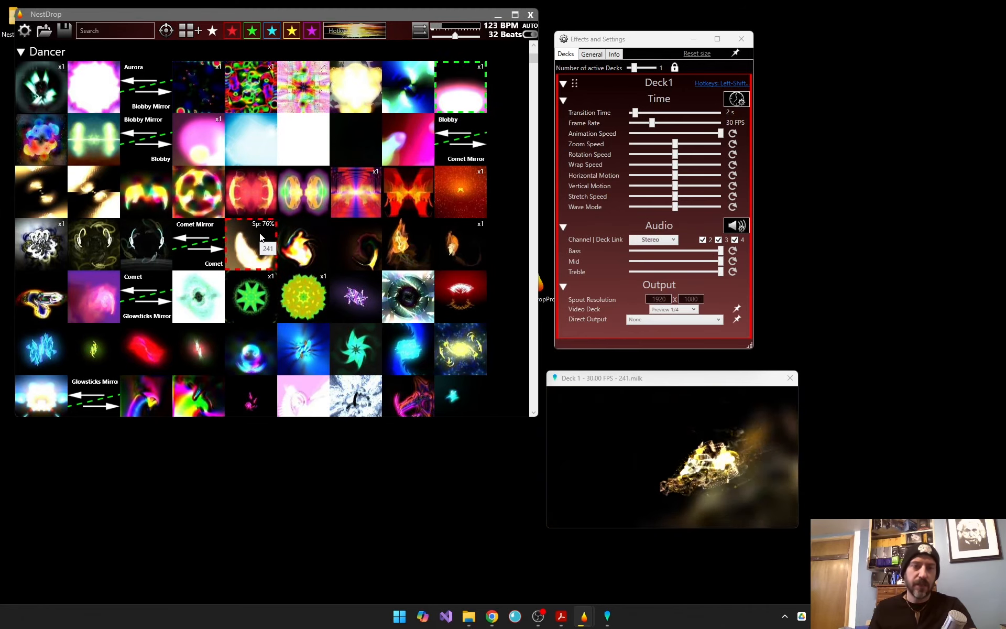
scroll(261, 237, "down", 10)
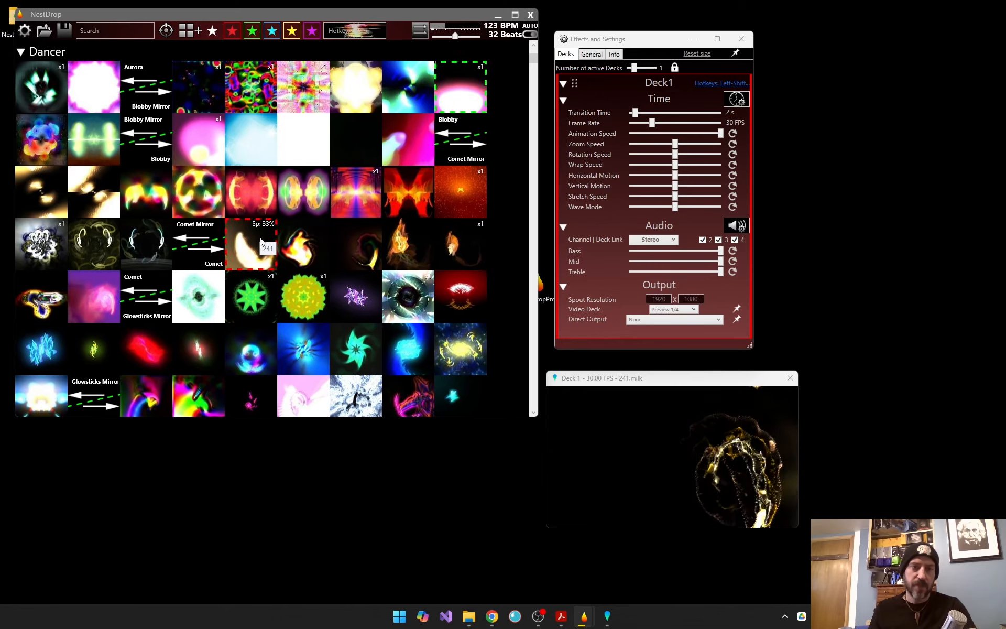
scroll(256, 238, "down", 2)
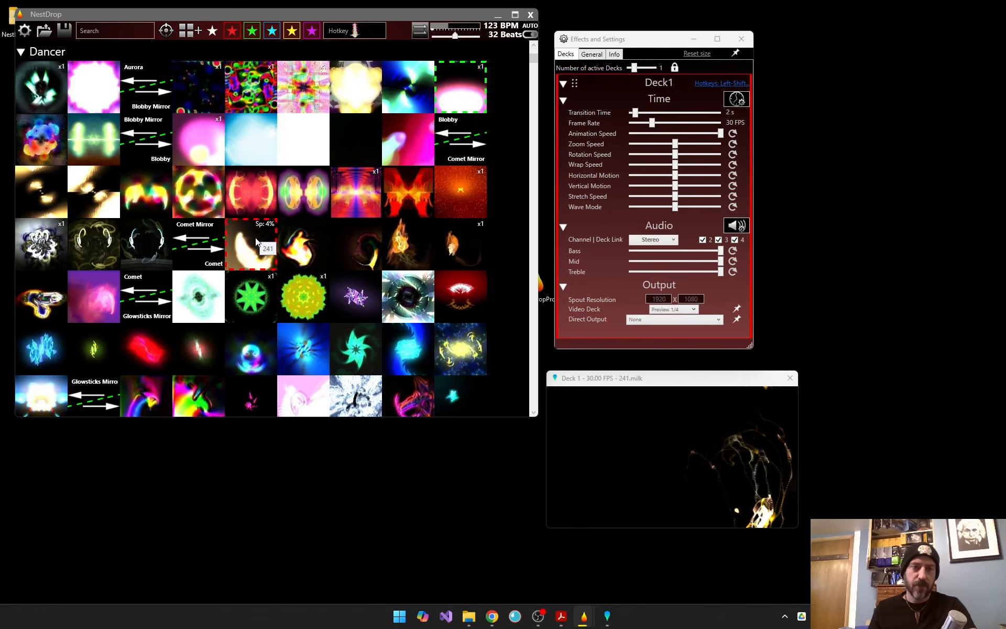
scroll(255, 237, "up", 1)
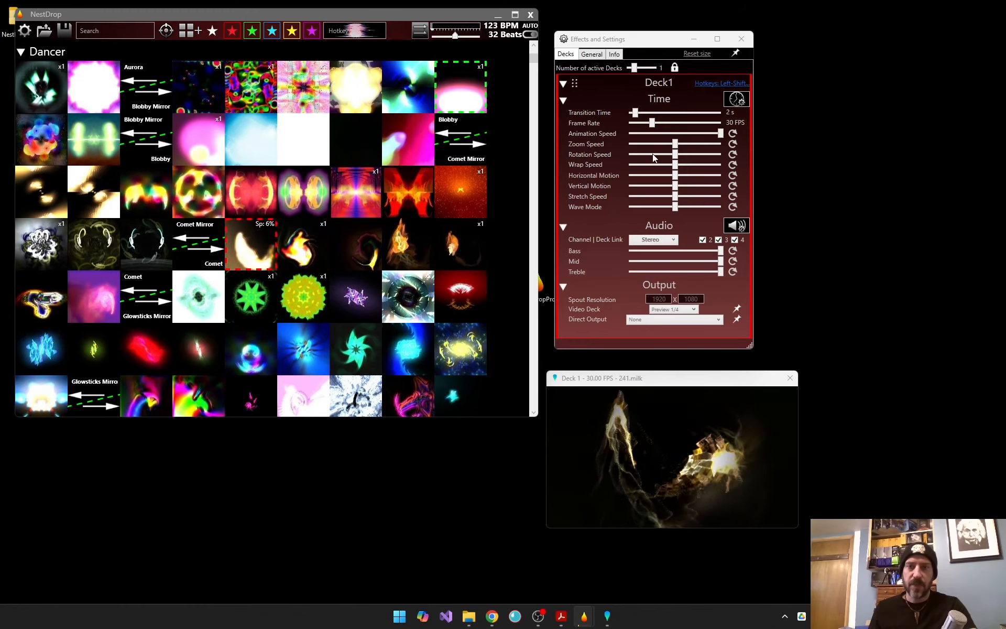
Reset Deck 1's animation speed to its default and load the flame-like preset beside preset 241
left_click(647, 134)
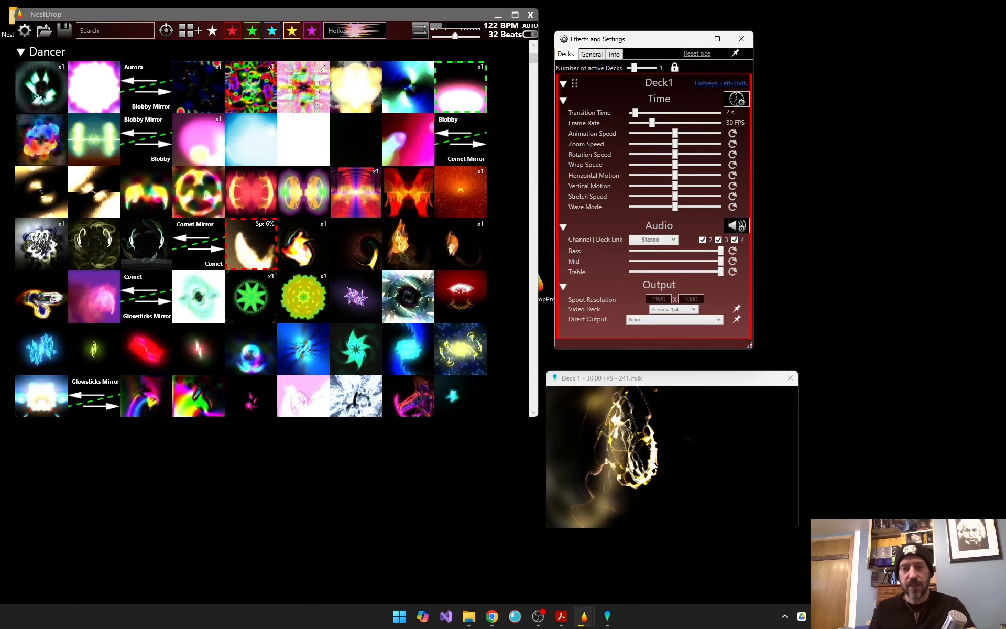
left_click(290, 239)
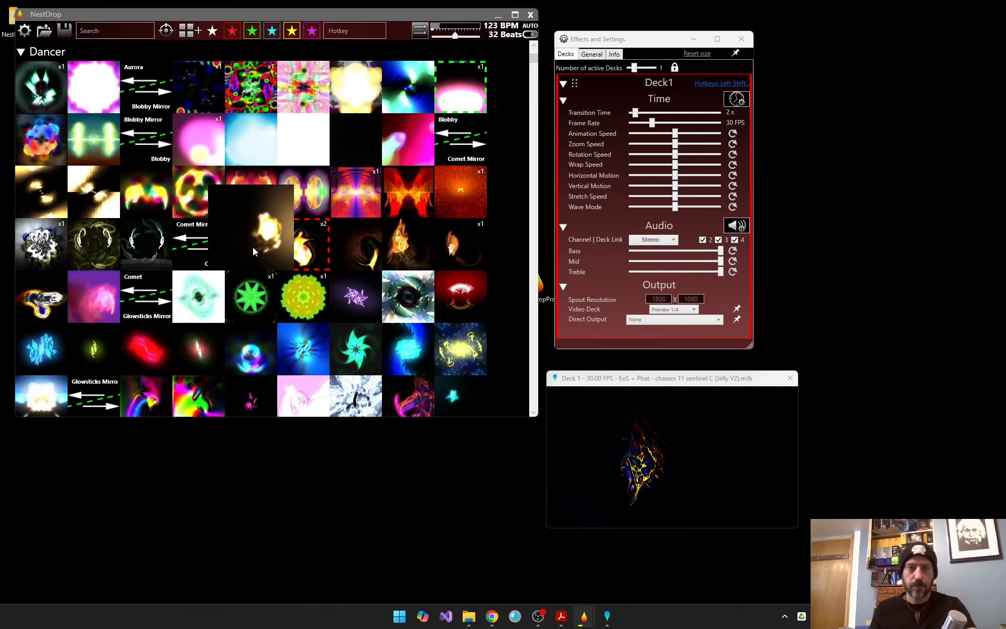
Raise the individual speed of preset 241 in the library to 74%
scroll(253, 247, "up", 6)
scroll(253, 247, "up", 5)
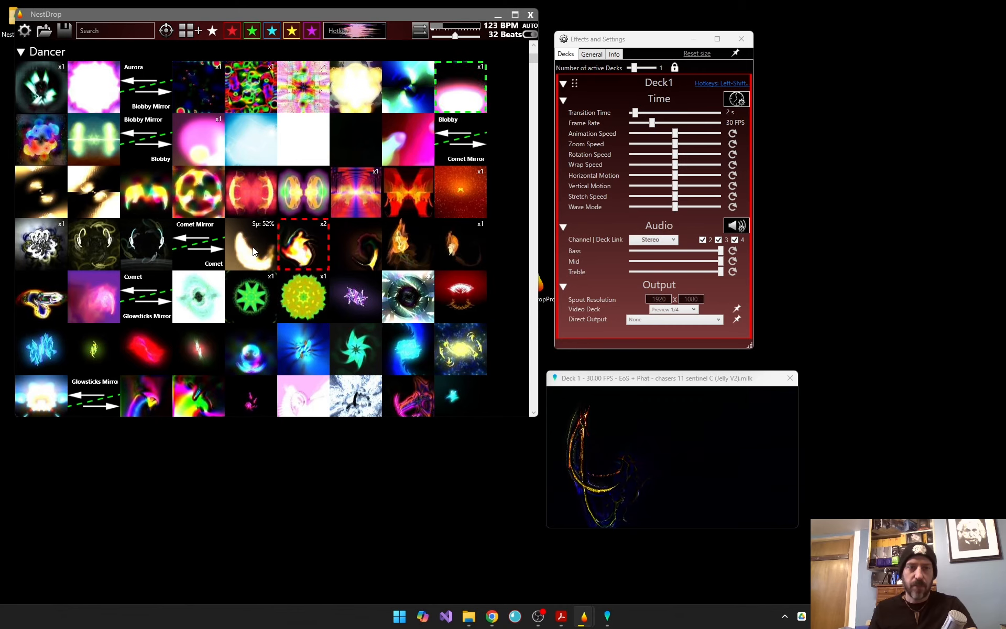
scroll(253, 247, "up", 3)
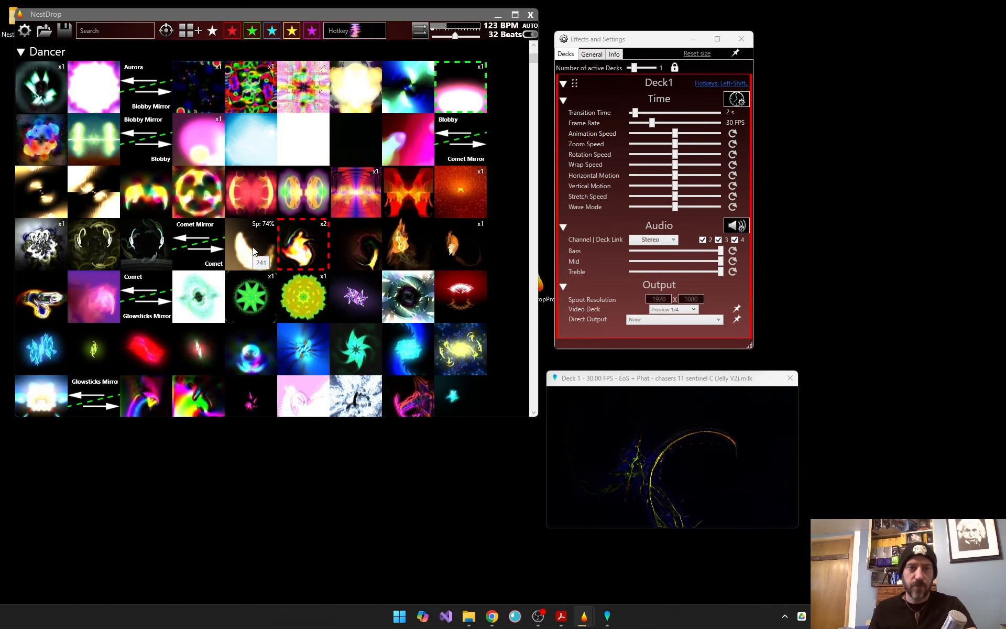
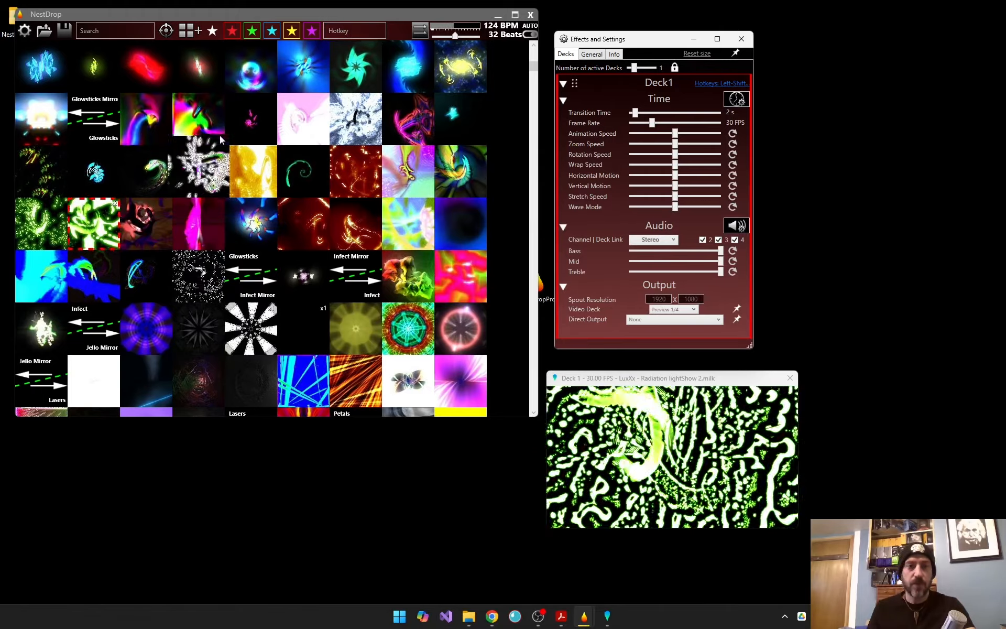
Load the white looping-line preset from the Wire Morph group, followed by the white-circle preset Basic from the Wire Circular group
scroll(416, 306, "down", 10)
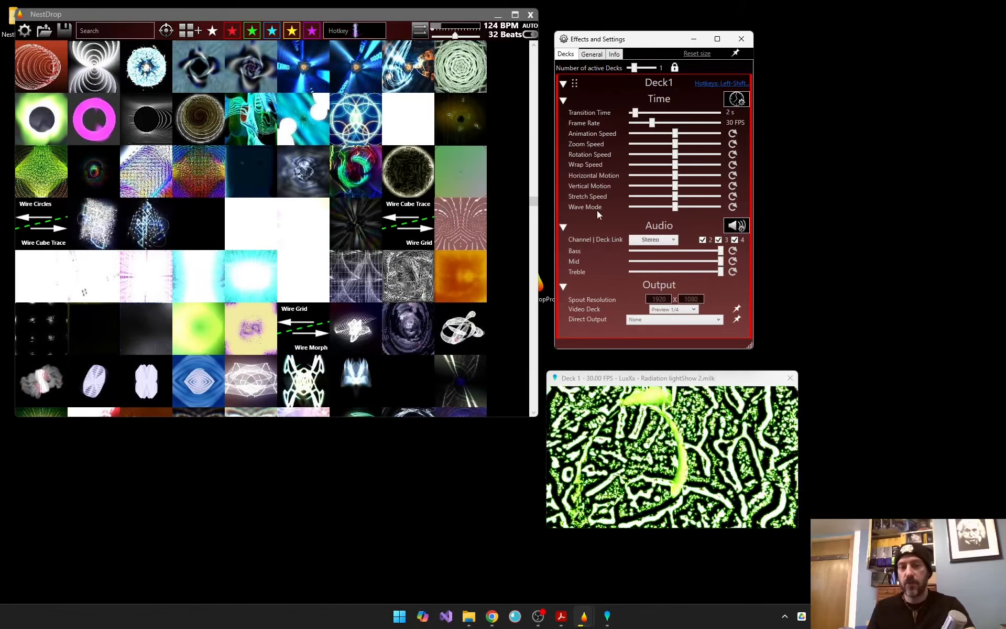
left_click(309, 379)
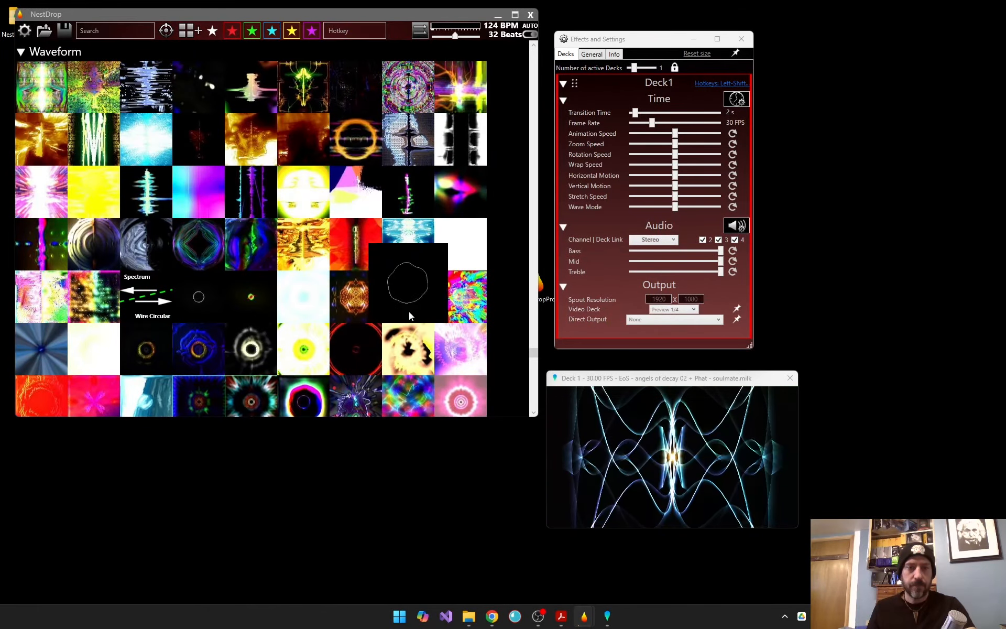
left_click(408, 310)
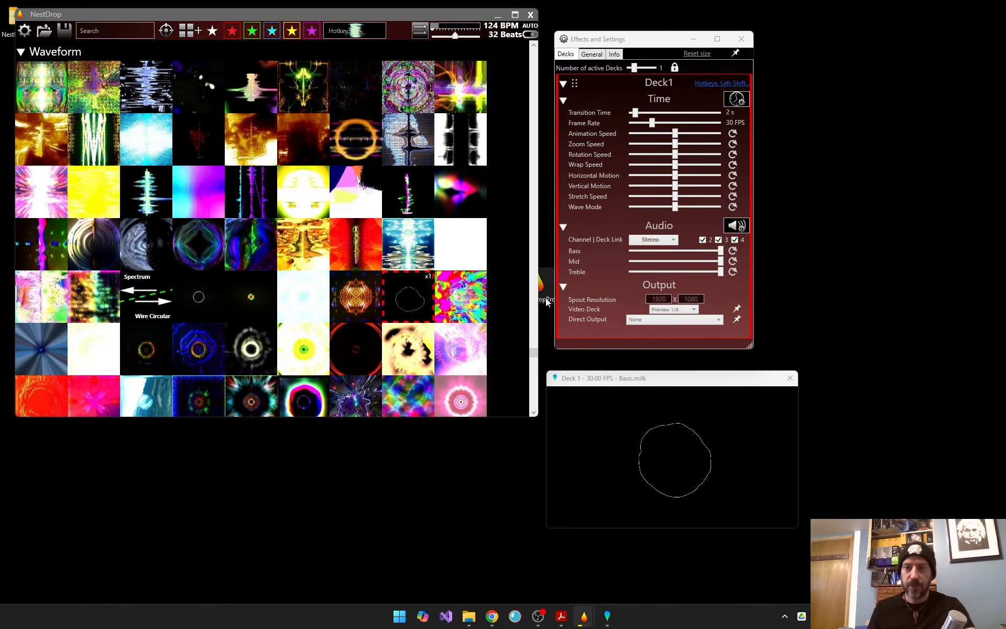
Try shifting Deck 1's wave mode and wrap speed, and reset them to their defaults
left_click(693, 205)
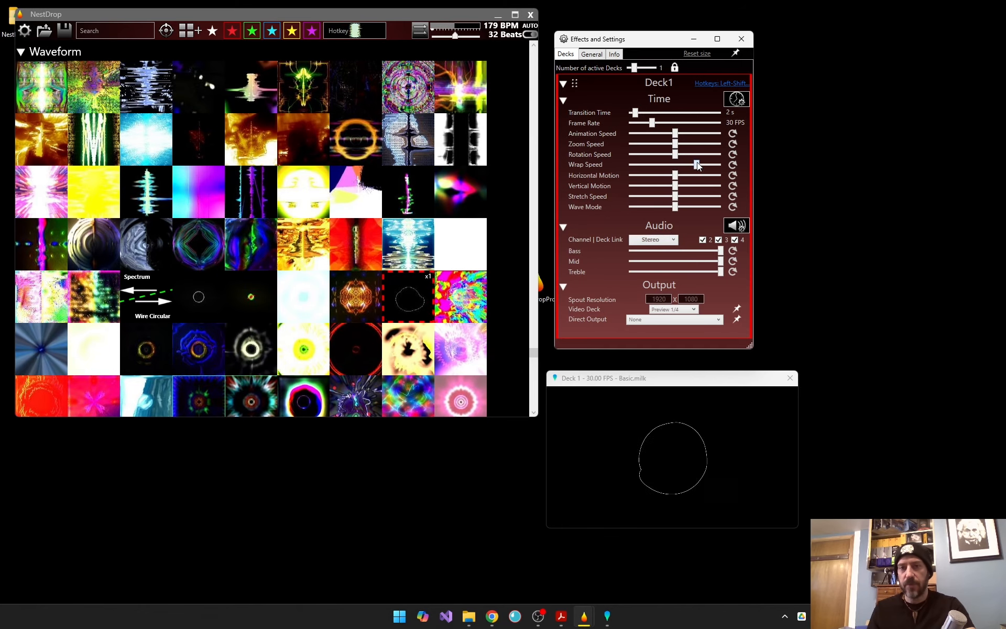
right_click(655, 165)
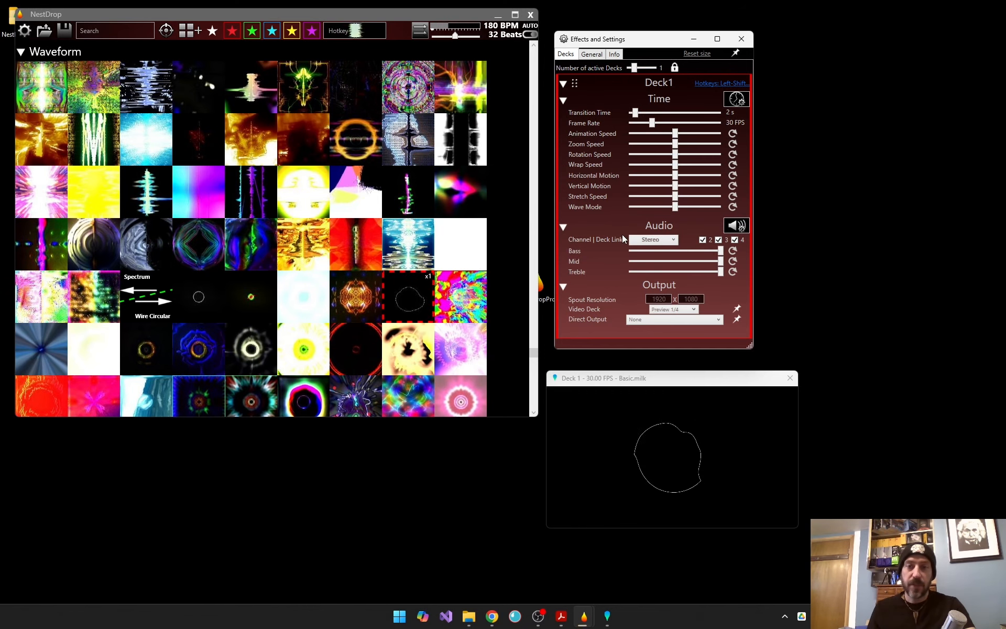
Try Deck 1's audio channel on Left and return it to Stereo
left_click(659, 240)
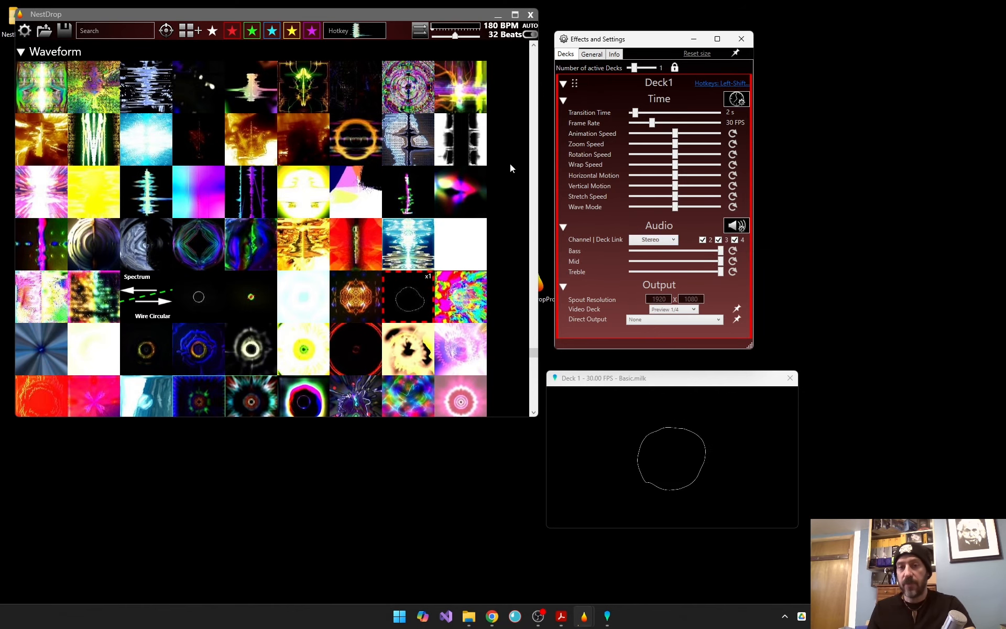
left_click(665, 242)
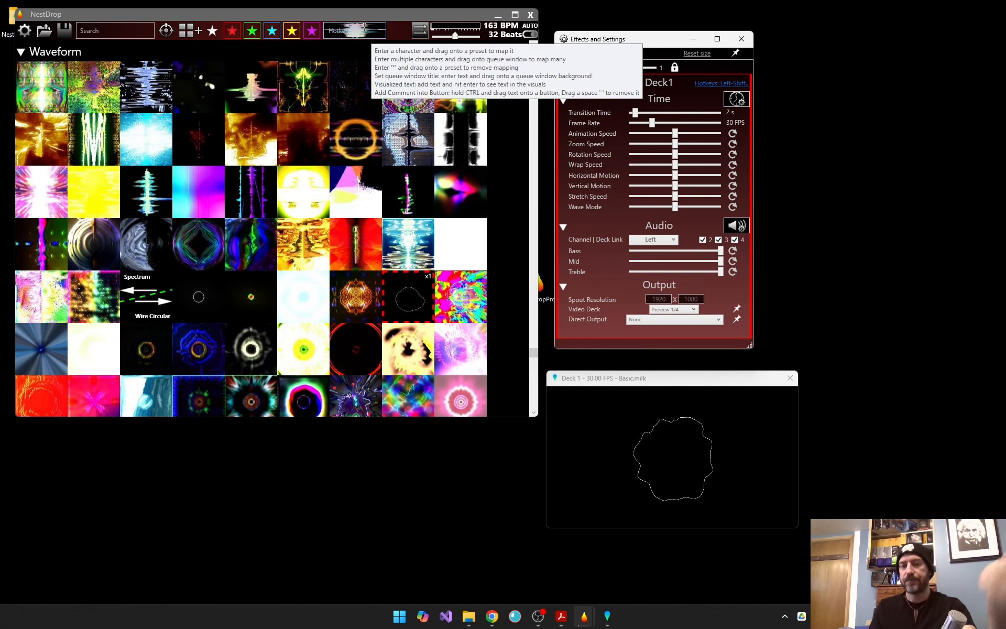
left_click(675, 239)
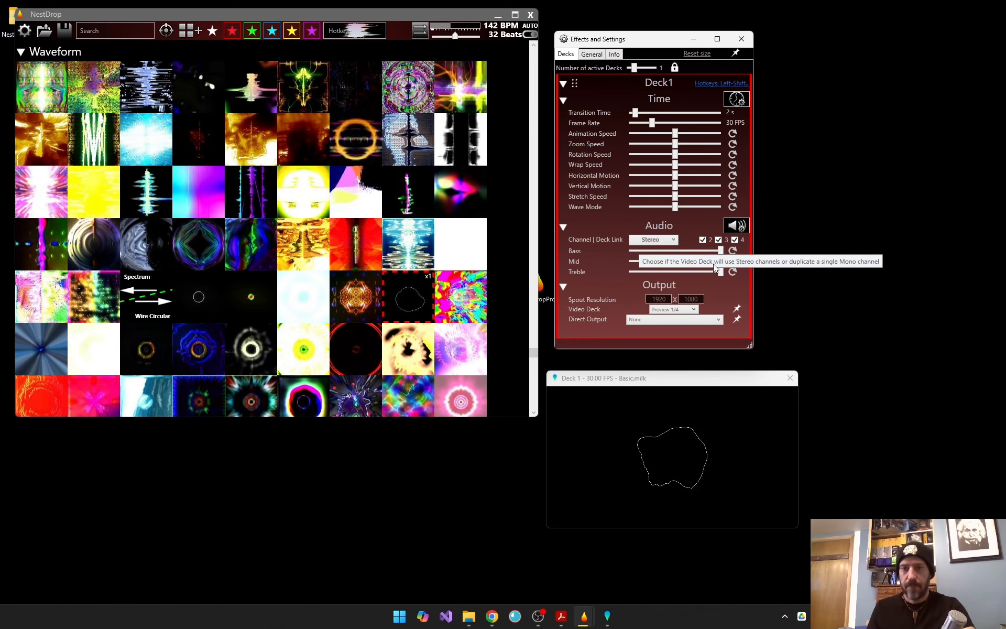
Lower Deck 1's bass to the minimum and load the Skin Dots 6 preset from the Wire Circular group
left_click_drag(721, 250, 647, 251)
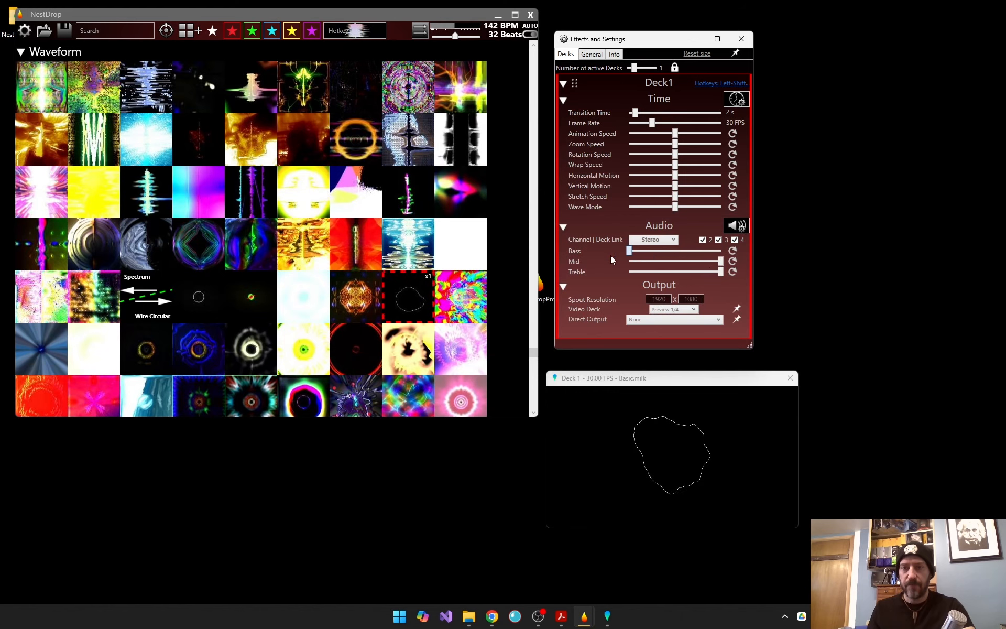
left_click(243, 344)
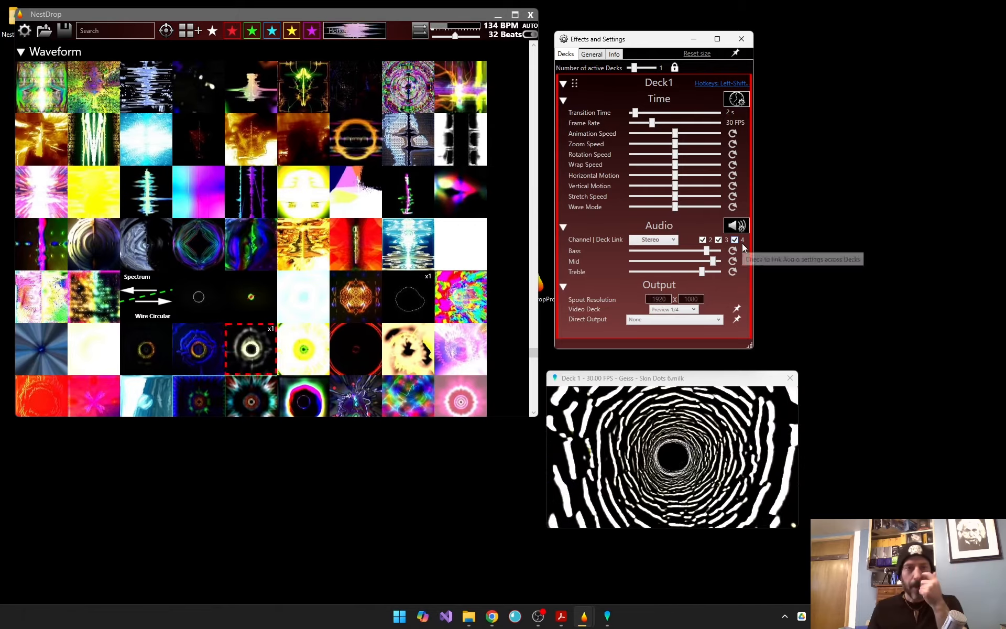
Load the stratospheric turbulences preset from the Dancer category and restore Deck 1's bass, mid and treble to maximum
scroll(373, 244, "up", 20)
scroll(369, 243, "up", 10)
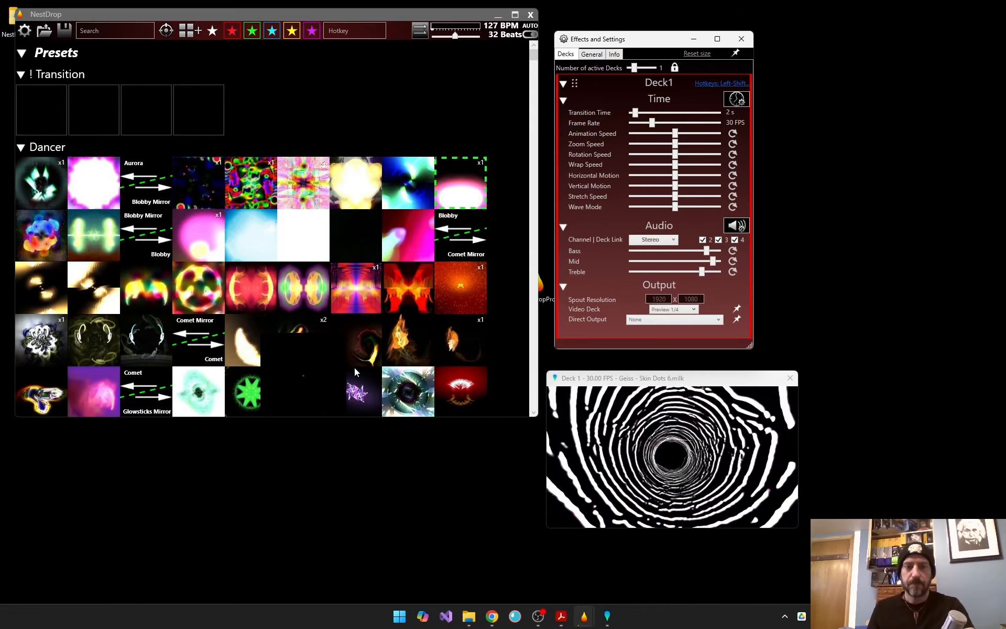
scroll(206, 327, "down", 10)
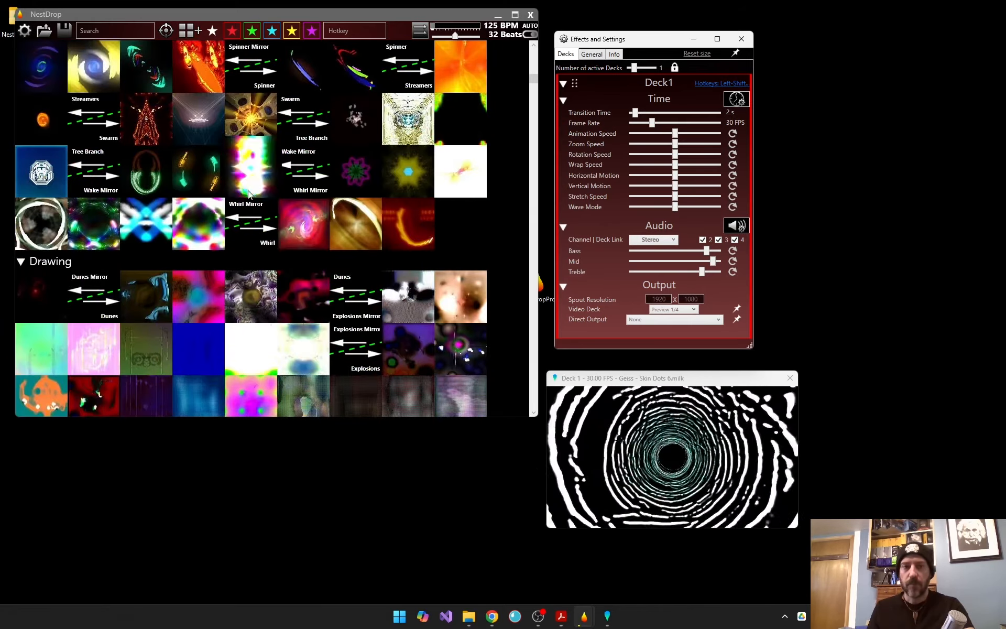
left_click(272, 145)
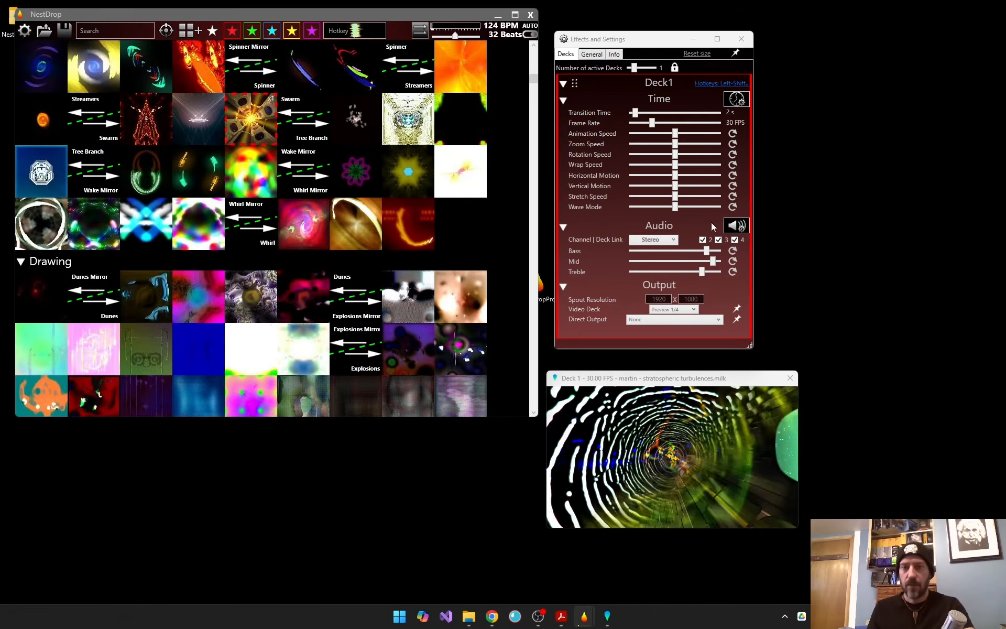
left_click_drag(713, 261, 732, 272)
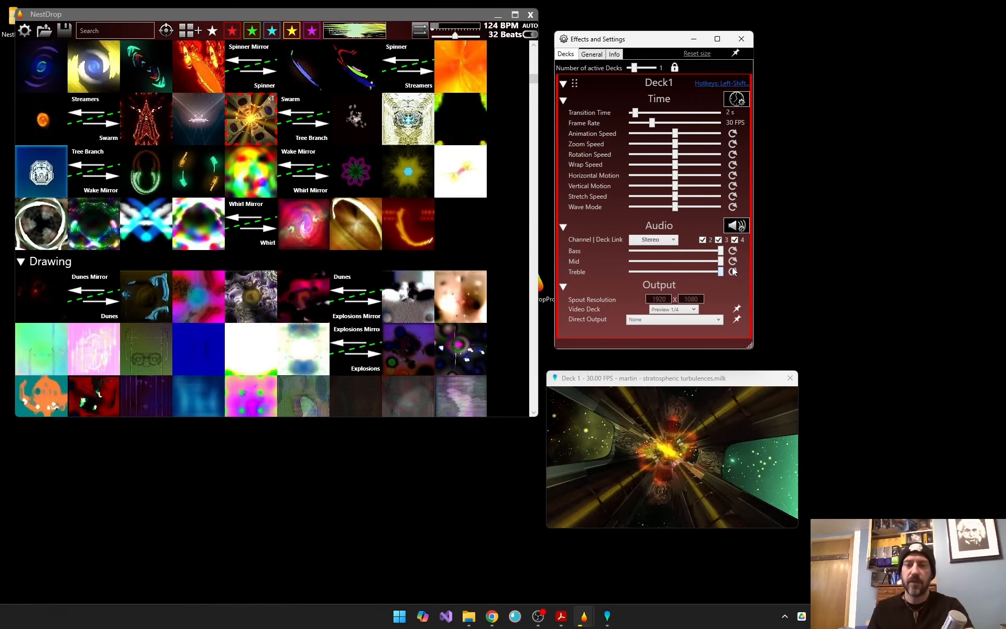
Try Deck 1's treble at the minimum and return it to the maximum alongside full bass and mid
left_click(733, 271)
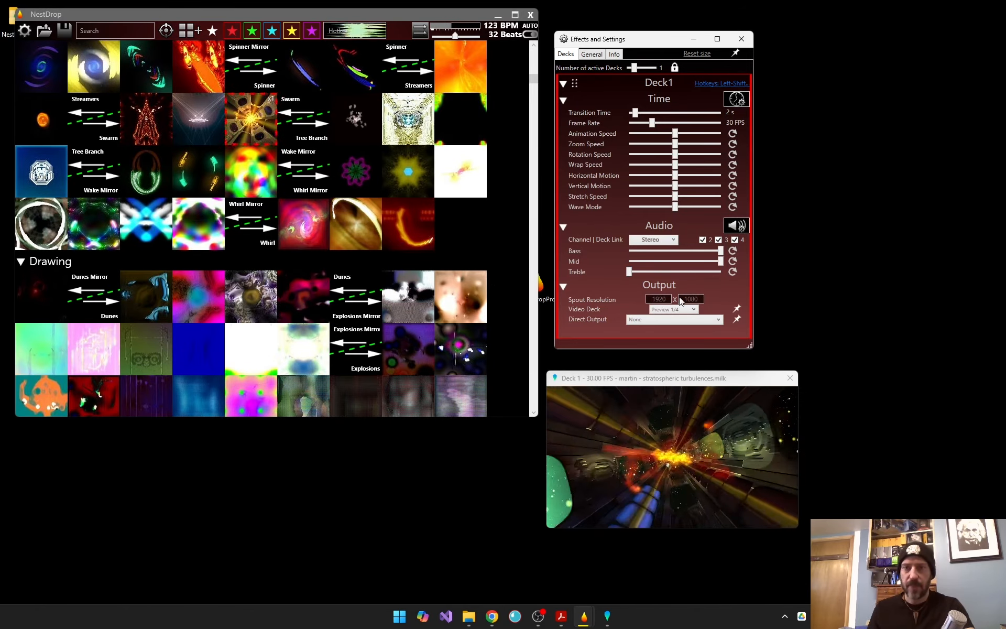
left_click_drag(629, 272, 750, 266)
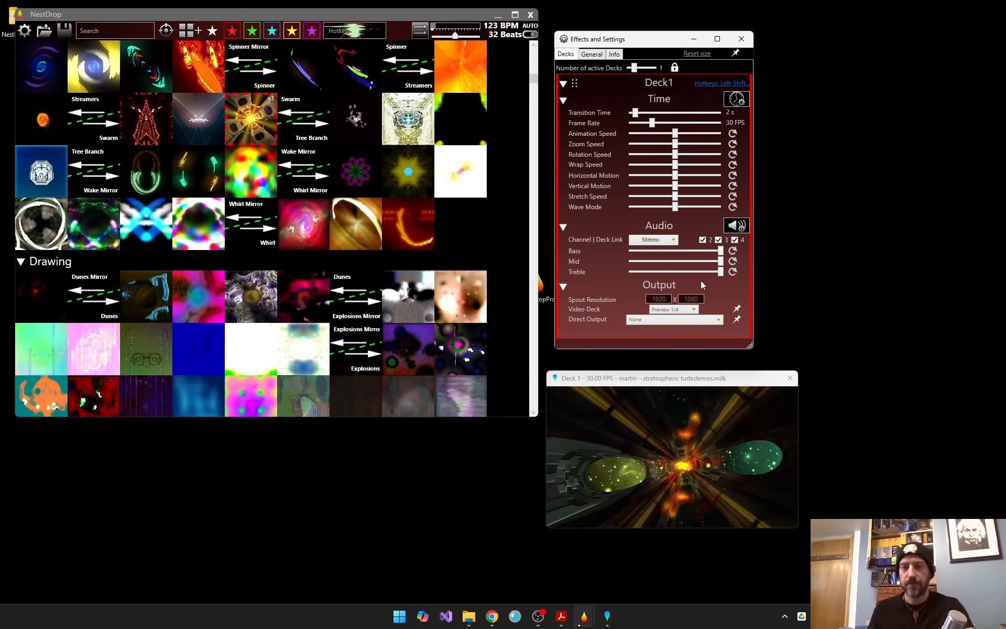
left_click_drag(721, 251, 792, 240)
left_click_drag(723, 262, 798, 251)
left_click_drag(722, 271, 526, 257)
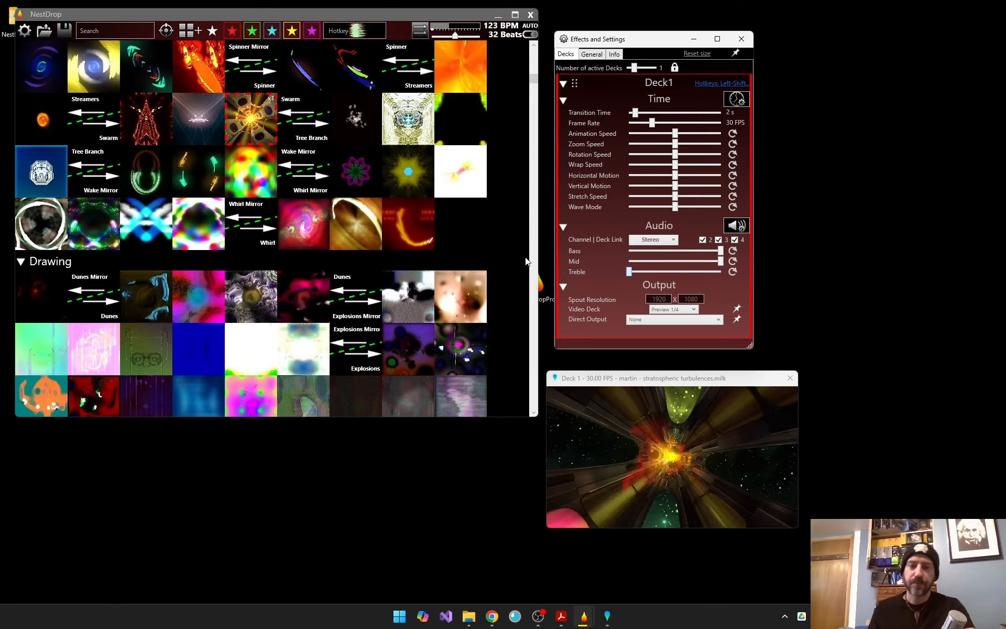
left_click_drag(571, 258, 955, 245)
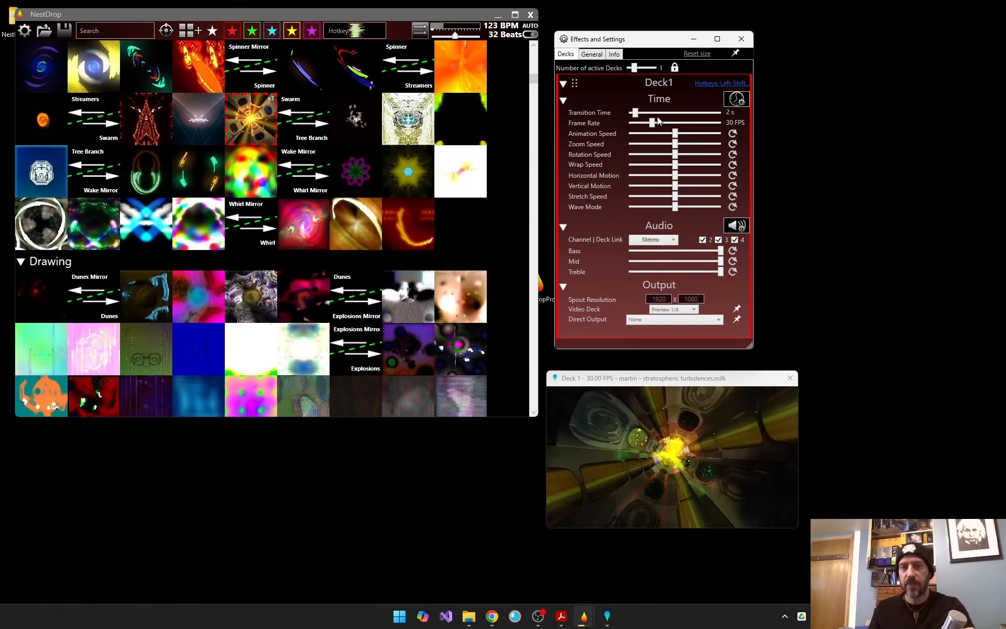
Set the number of active decks to 2 and show only the Audio settings of both decks
left_click(646, 68)
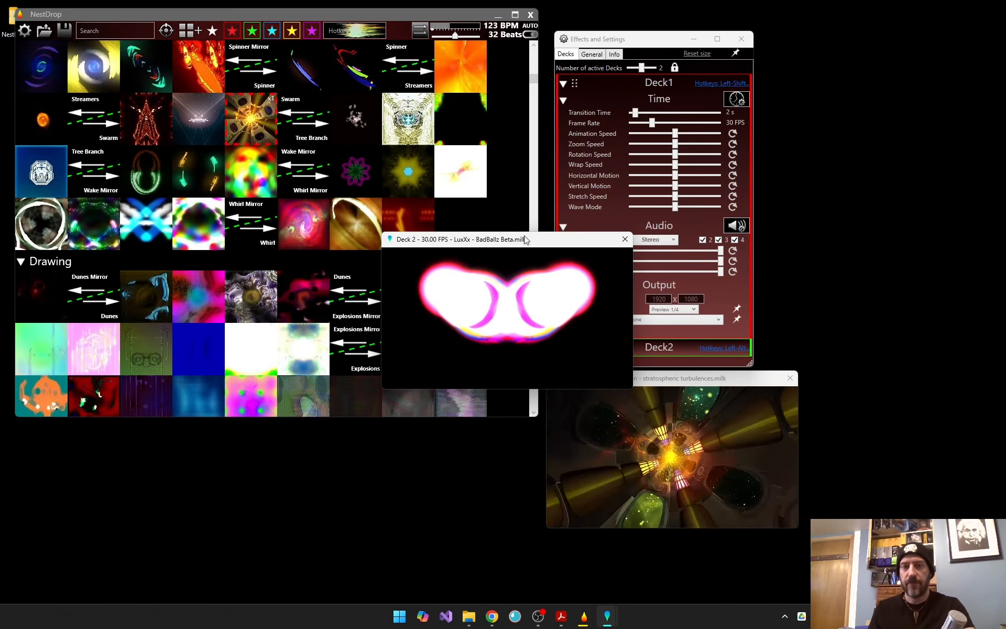
left_click(563, 101)
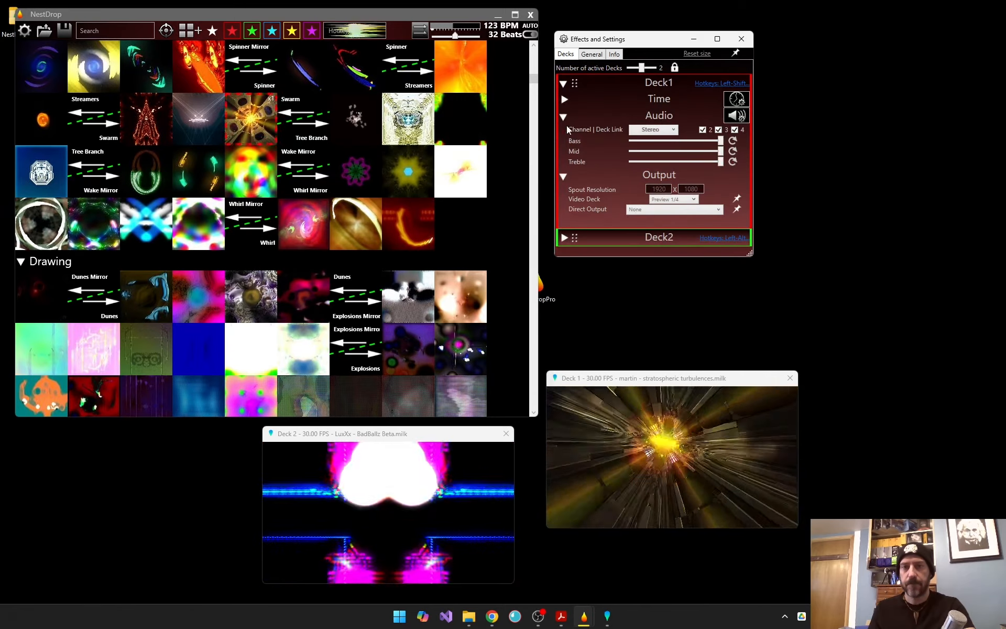
left_click(565, 175)
left_click(566, 196)
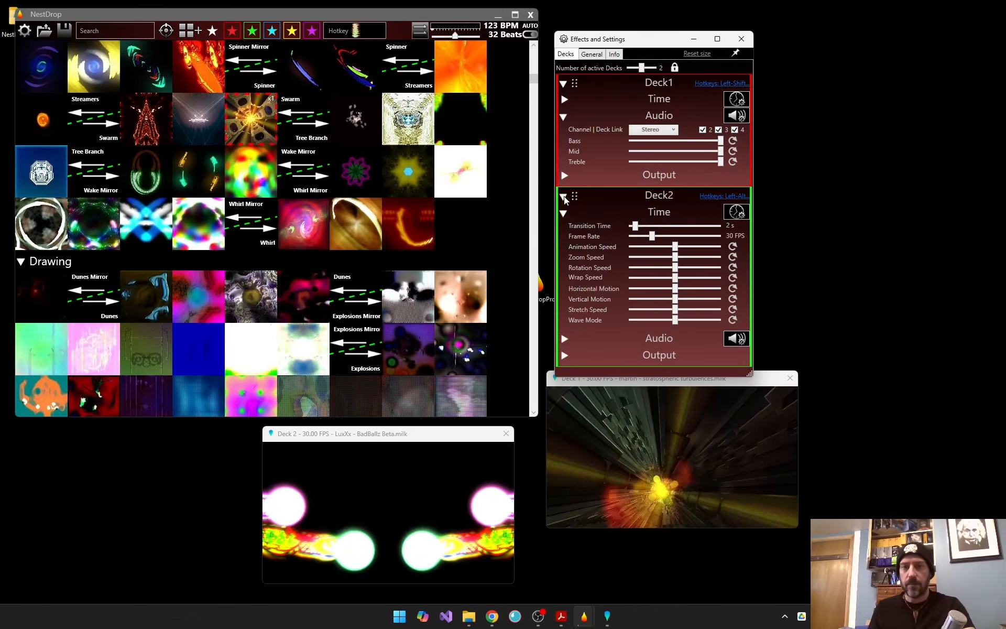
left_click(565, 212)
left_click(564, 230)
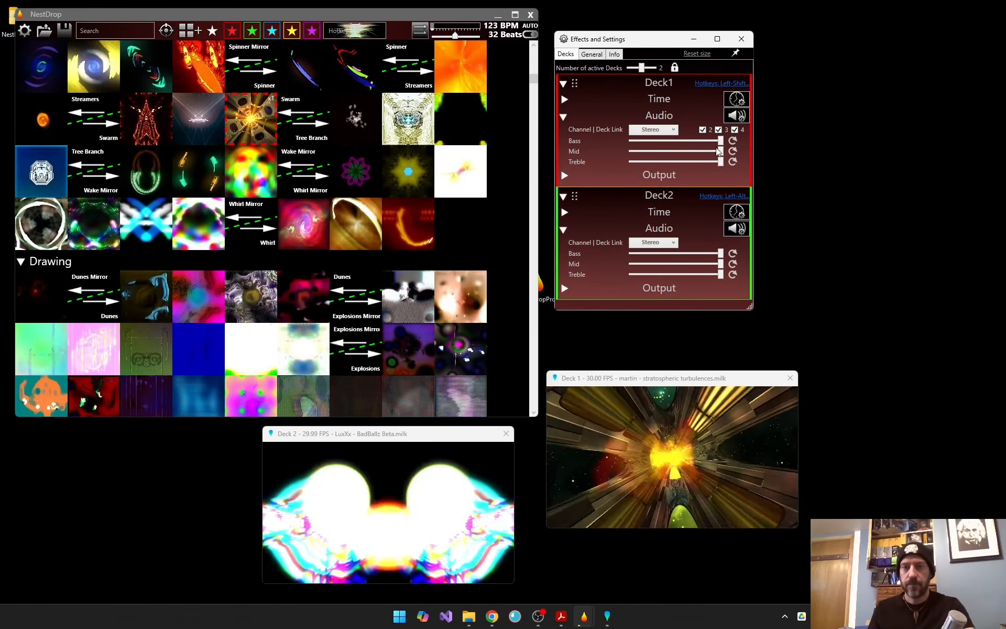
Try a lower bass and the Left channel on Deck 1 with the decks linked, and restore maximum bass and Stereo
left_click_drag(721, 141, 685, 145)
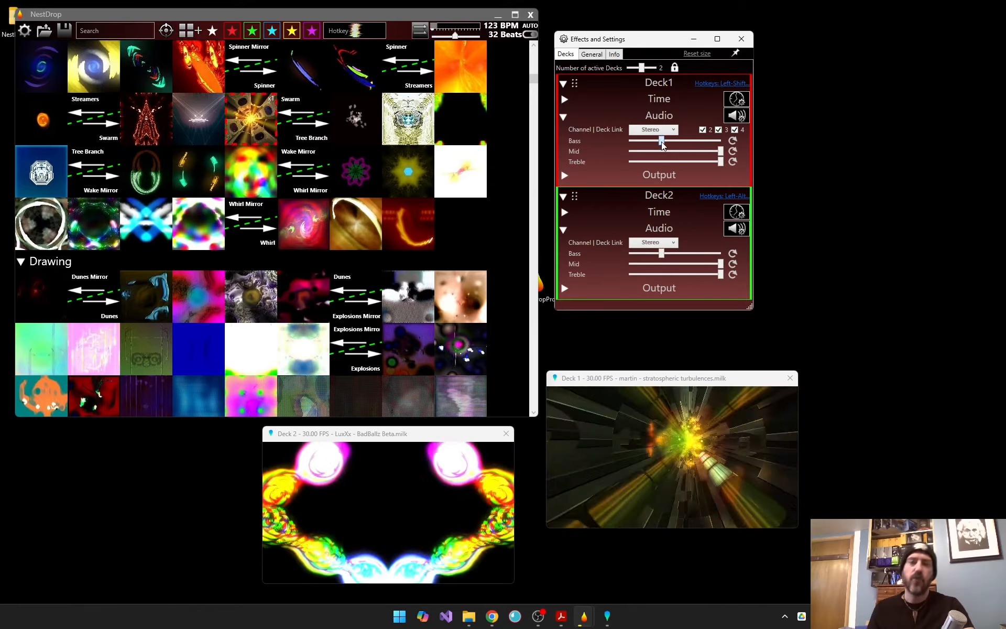
left_click(670, 131)
left_click(669, 143)
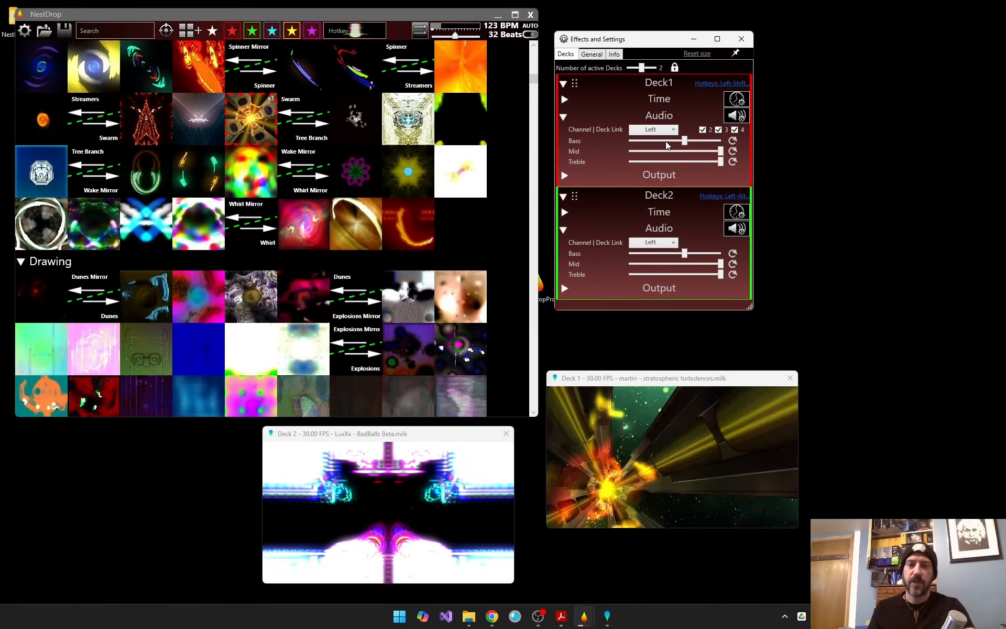
left_click(670, 131)
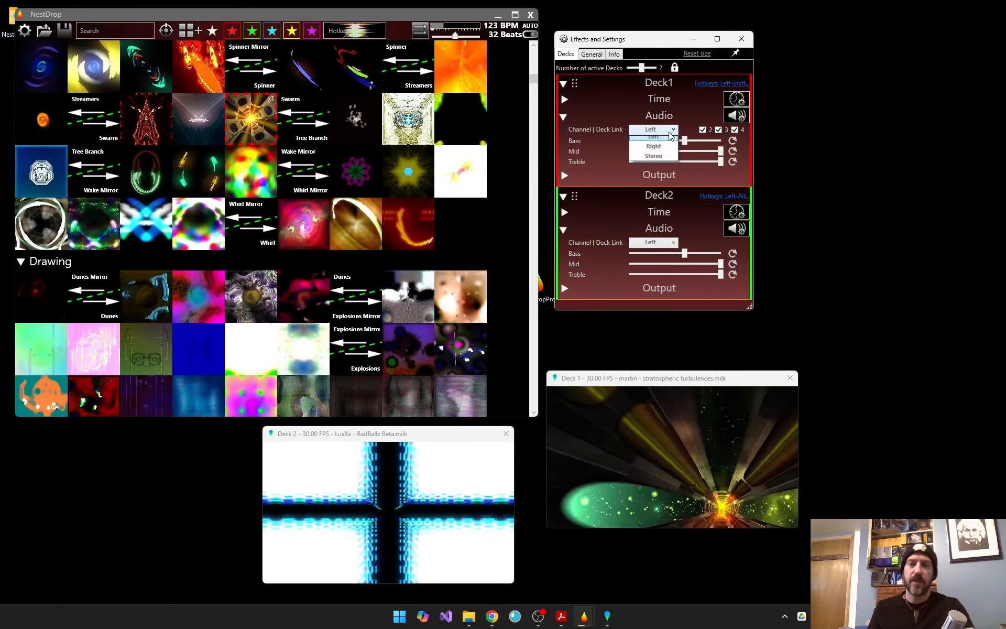
left_click(656, 157)
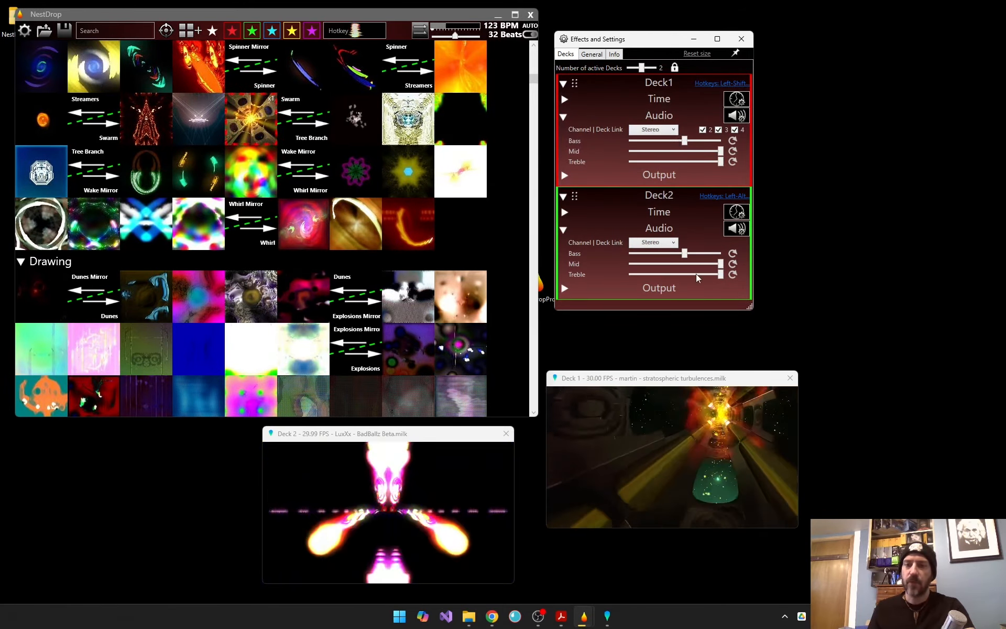
left_click(706, 140)
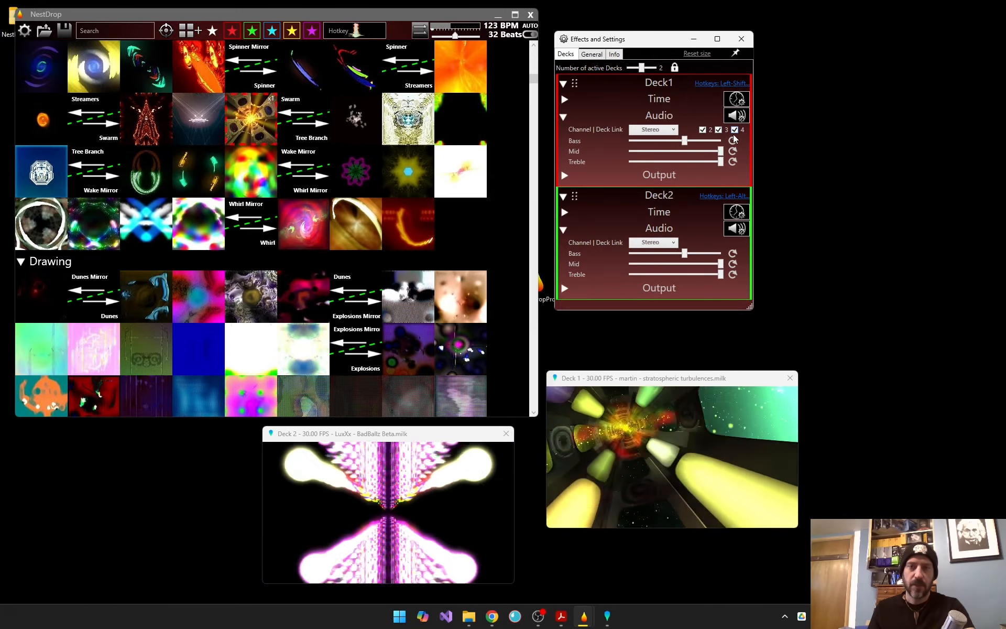
left_click_drag(706, 140, 734, 142)
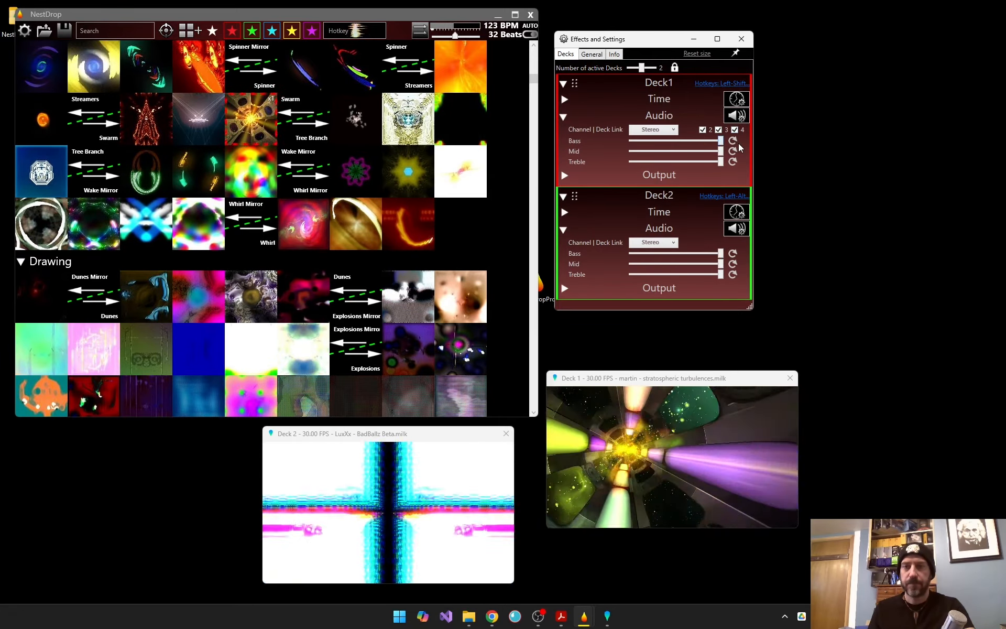
Show Deck 1's Output settings with Deck 2 collapsed, and place Deck 1's preview window below the settings window
left_click(563, 196)
left_click(565, 177)
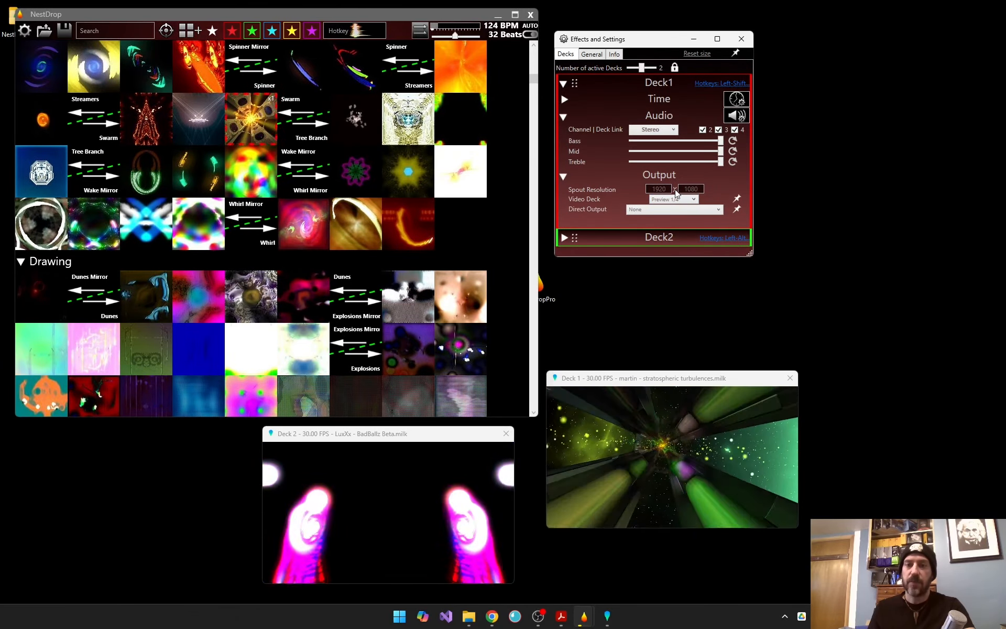
left_click_drag(635, 379, 656, 309)
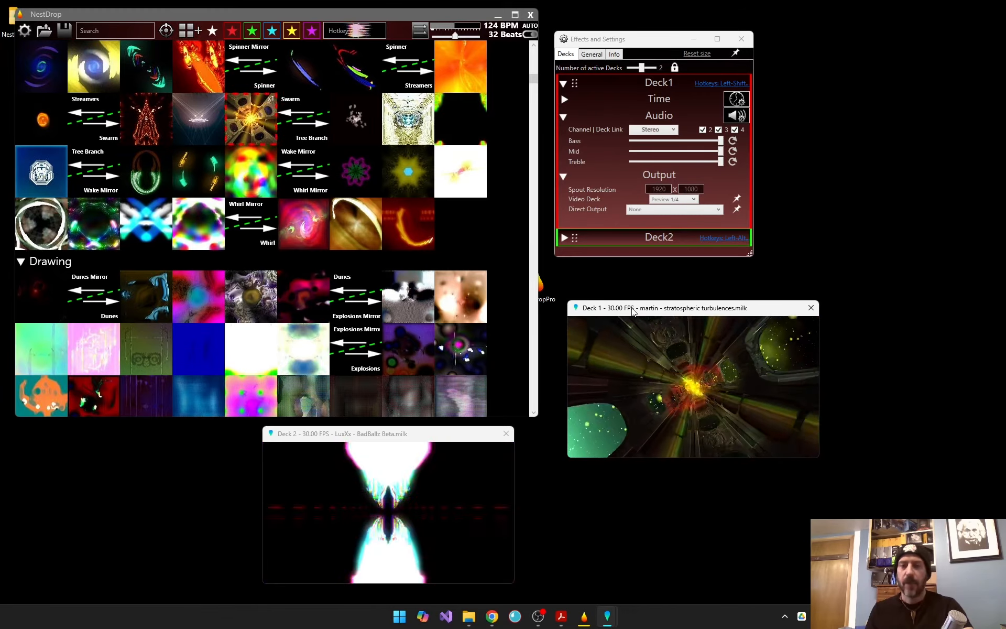
mouse_move(632, 311)
left_mouse_down()
mouse_move(642, 322)
mouse_move(623, 328)
left_mouse_up()
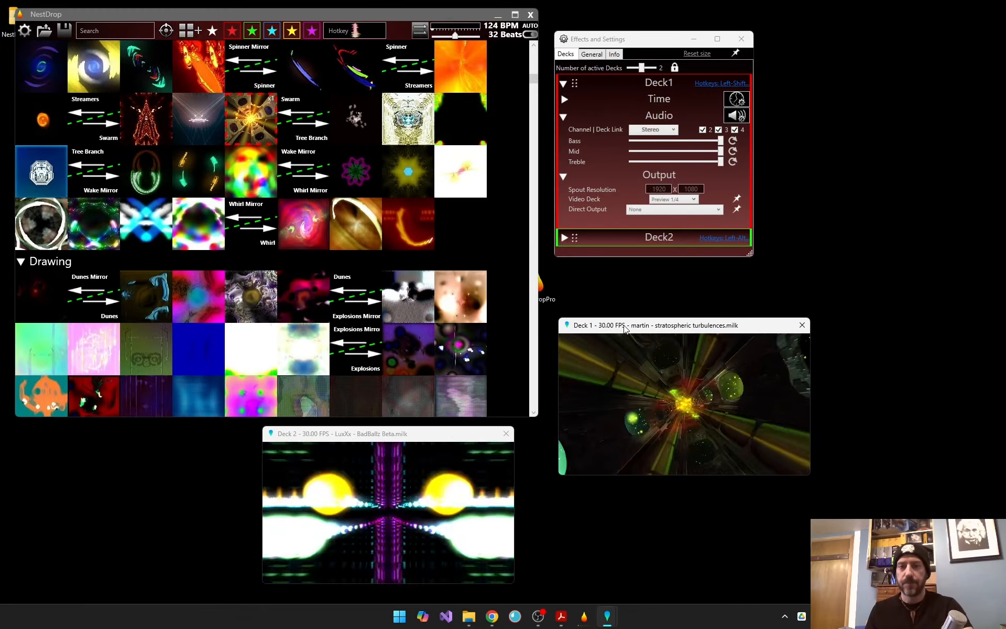
Set Deck 1's video deck to Preview 1/8, and reopen its preview window below the settings window
left_click(695, 201)
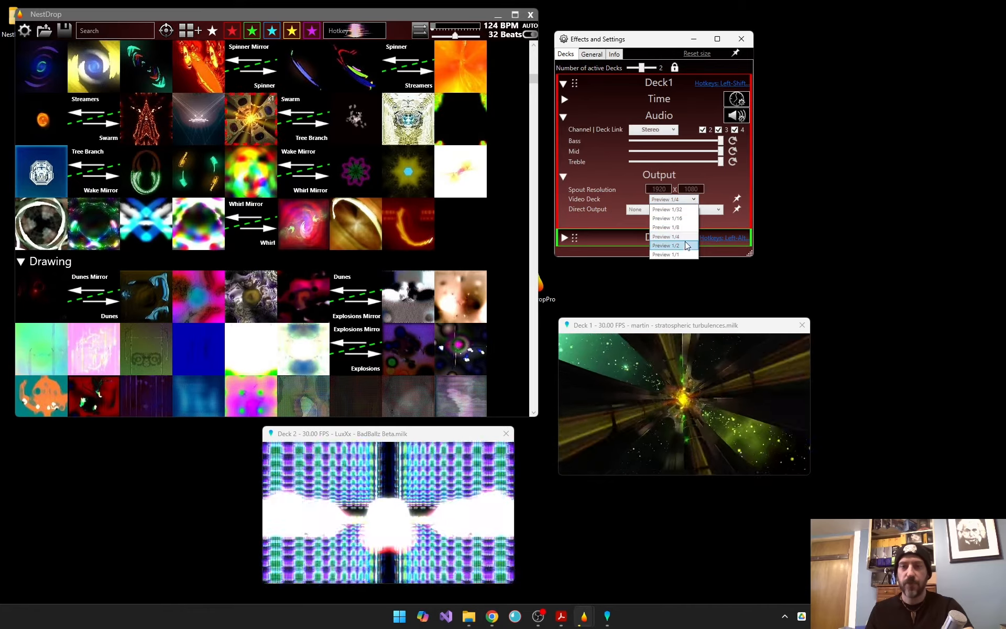
left_click(719, 192)
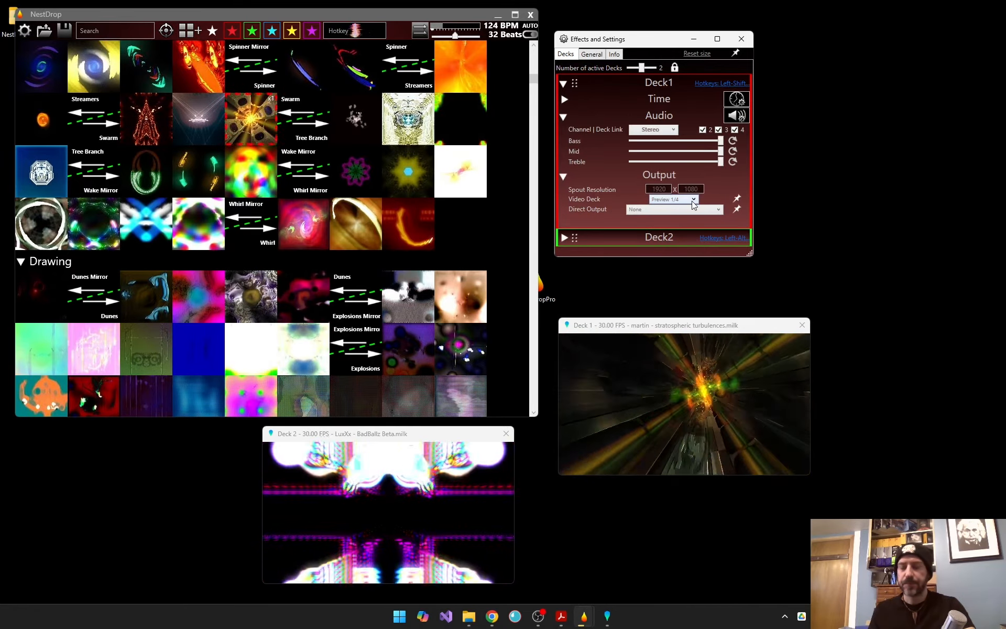
left_click(693, 200)
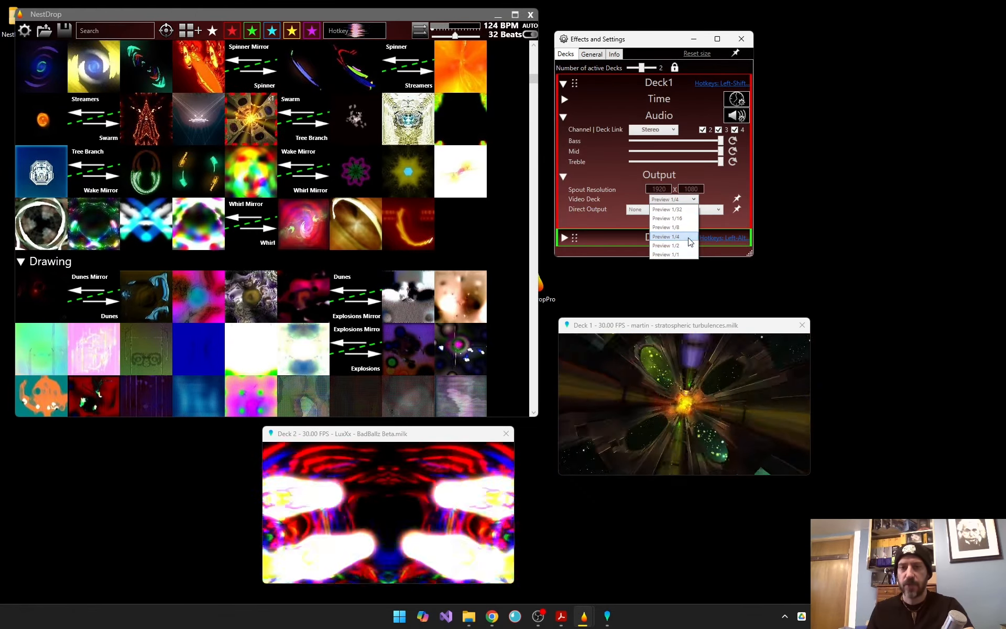
left_click(688, 228)
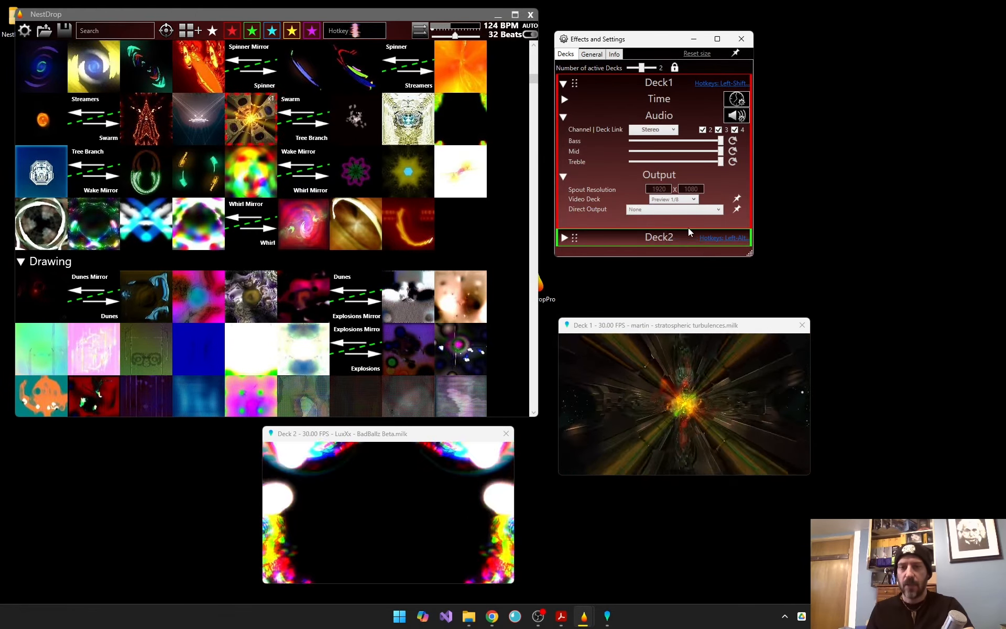
left_click(802, 326)
left_click(535, 344)
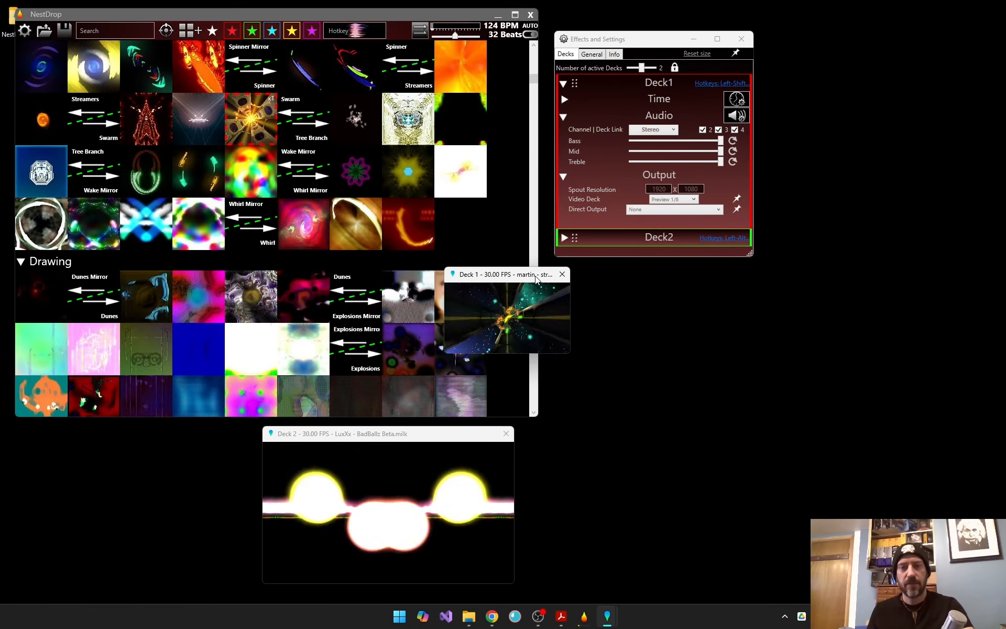
left_click_drag(535, 276, 726, 331)
Set Deck 1's video deck to Preview 1/4, and reopen its preview window below the settings window
left_click(695, 199)
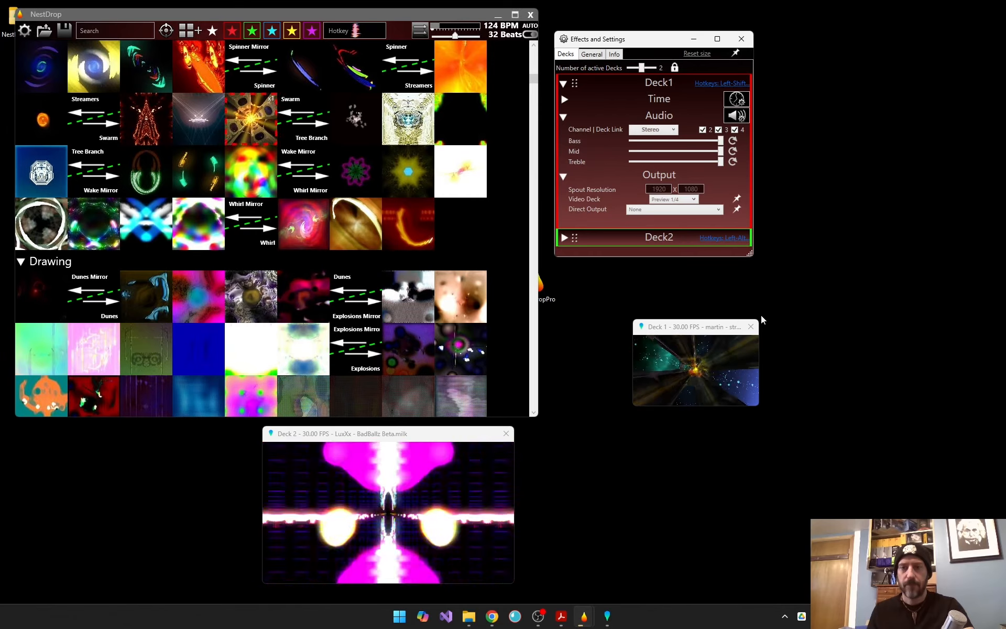
left_click(751, 326)
left_click(545, 344)
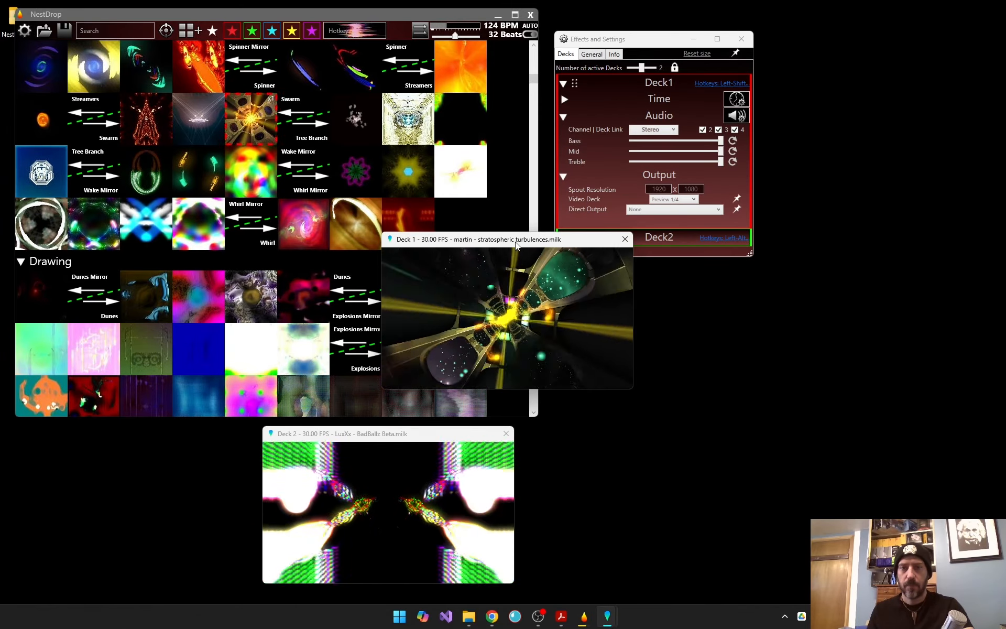
left_click_drag(520, 240, 683, 295)
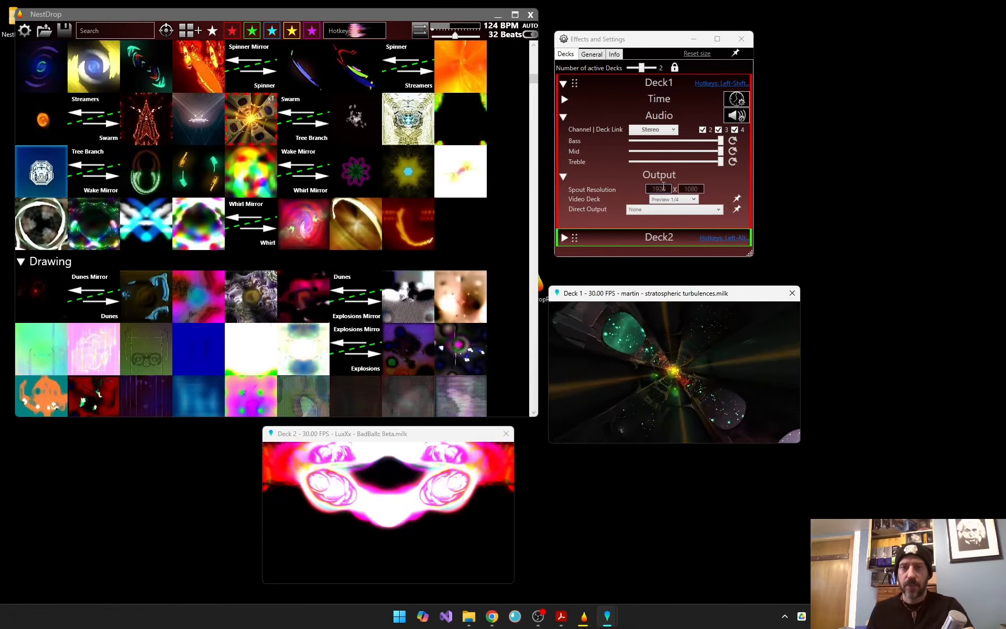
Inspect the width and height fields of Deck 1's Spout resolution
double_click(658, 190)
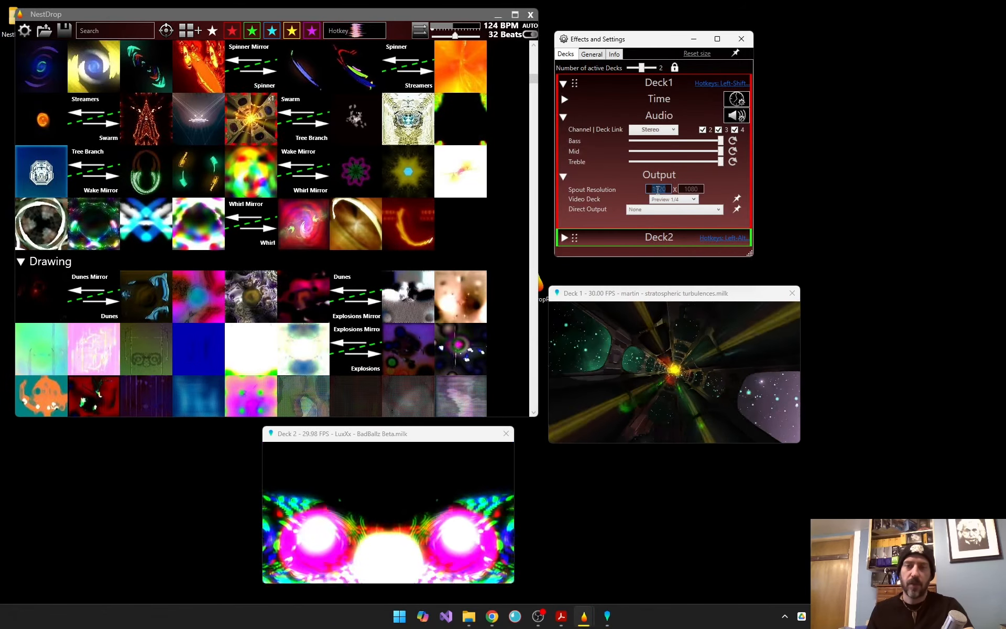
left_click(695, 189)
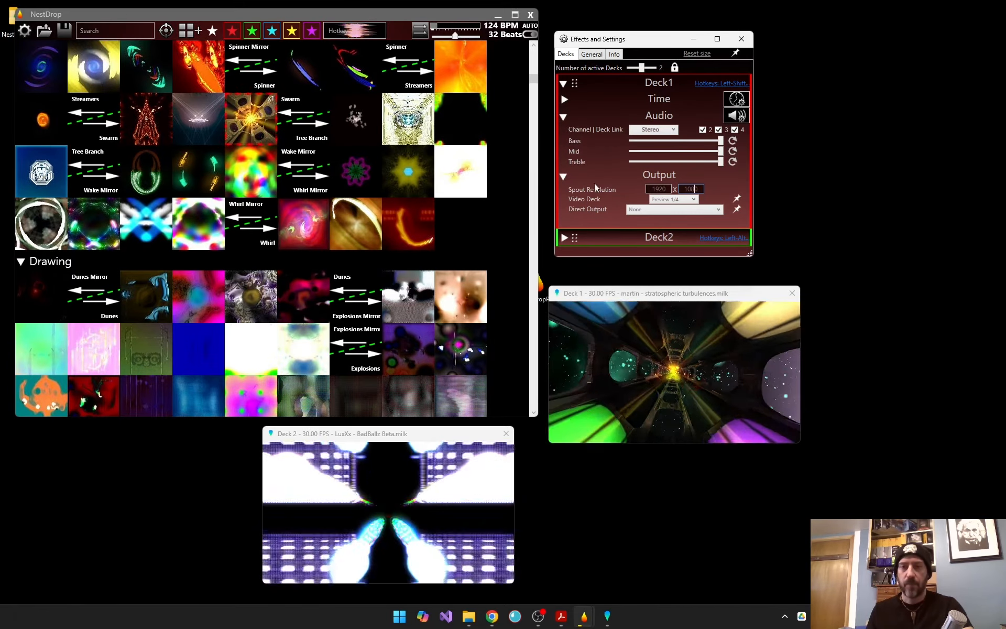
left_click(658, 189)
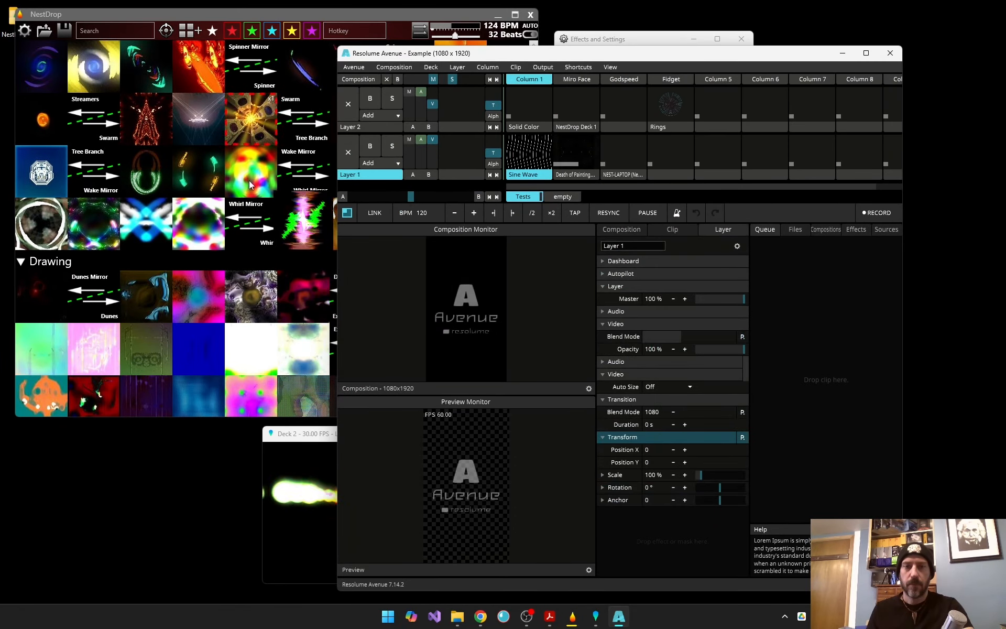
In Resolume Avenue, set the composition size to 1920 x 1080 and move the window clear of Deck 1's preview
left_click(737, 246)
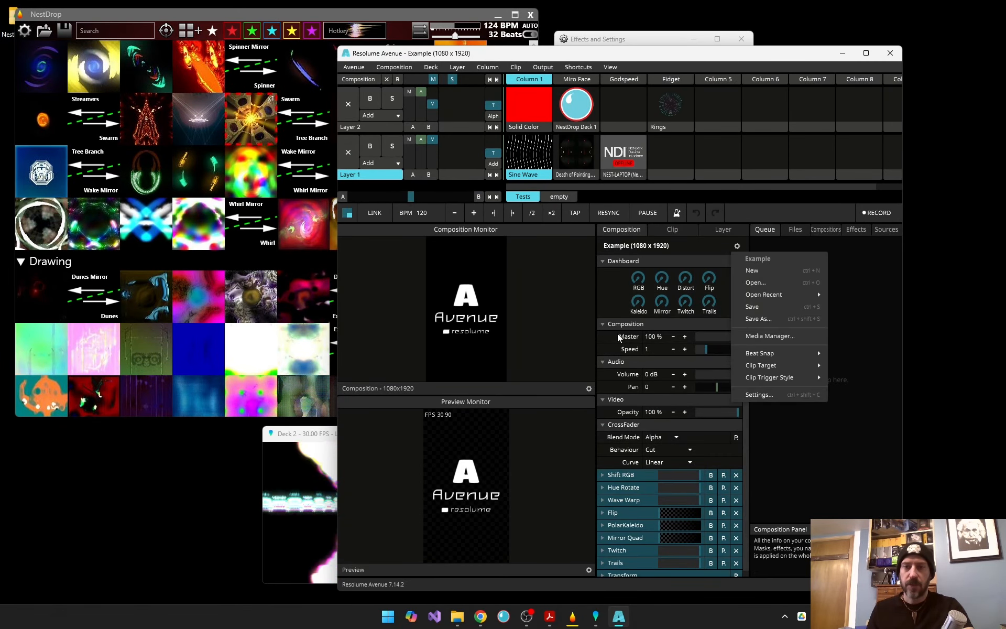
left_click(759, 397)
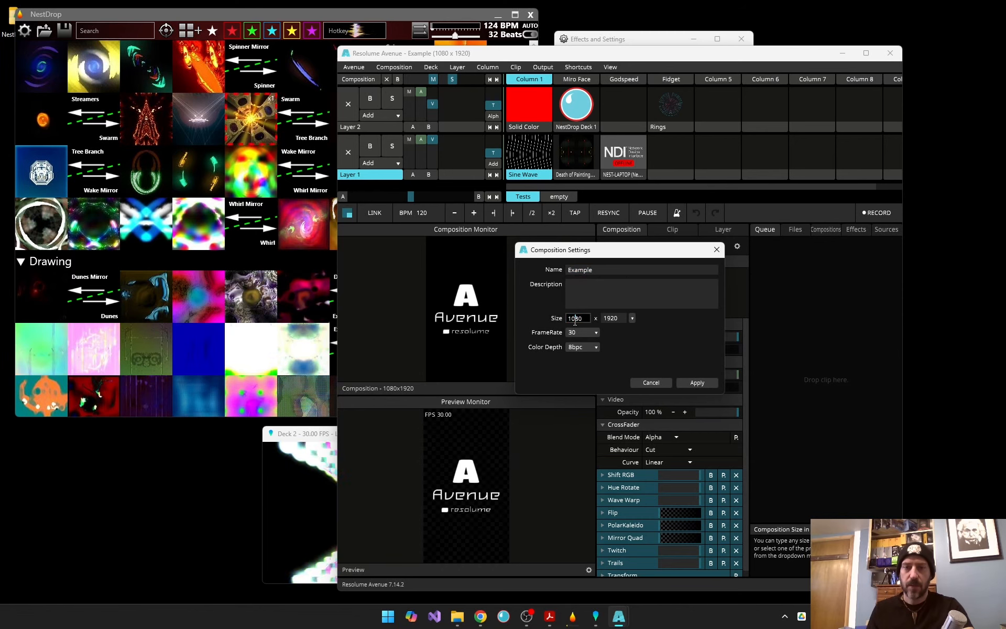
left_click(575, 319)
type("1920")
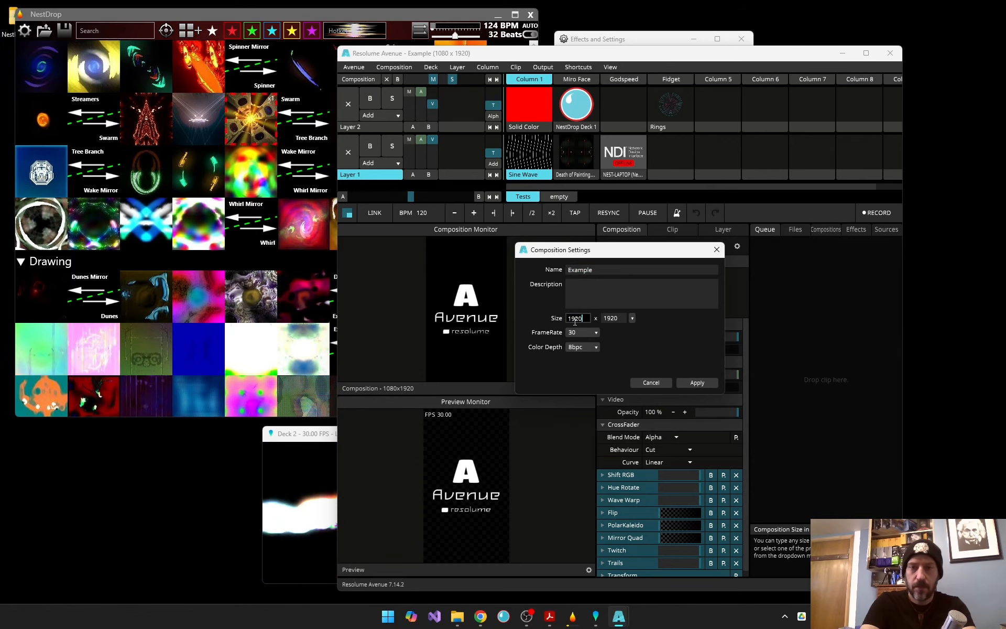
key("Tab")
type("10")
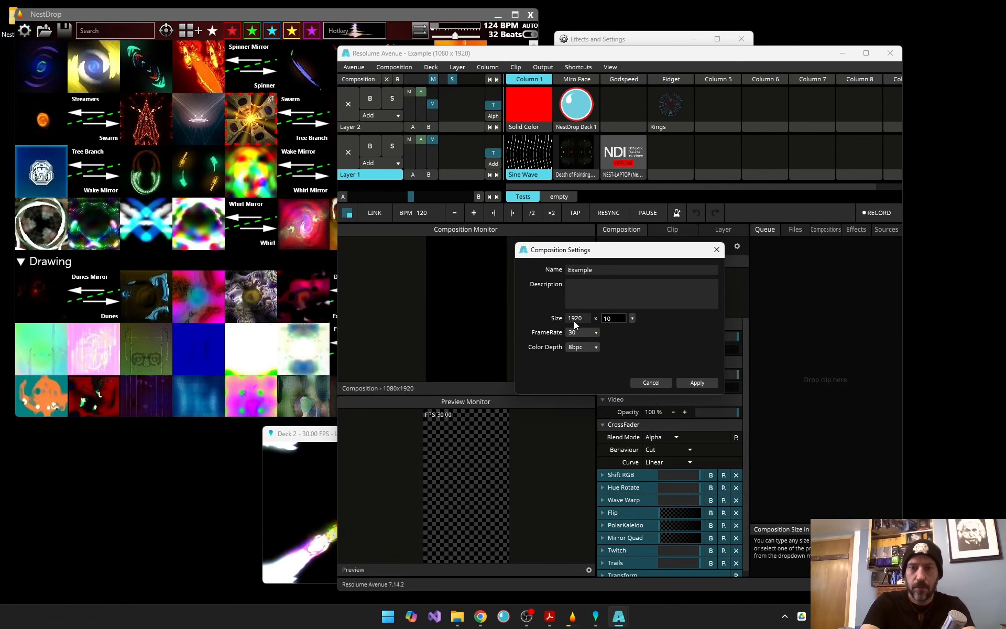
type("080")
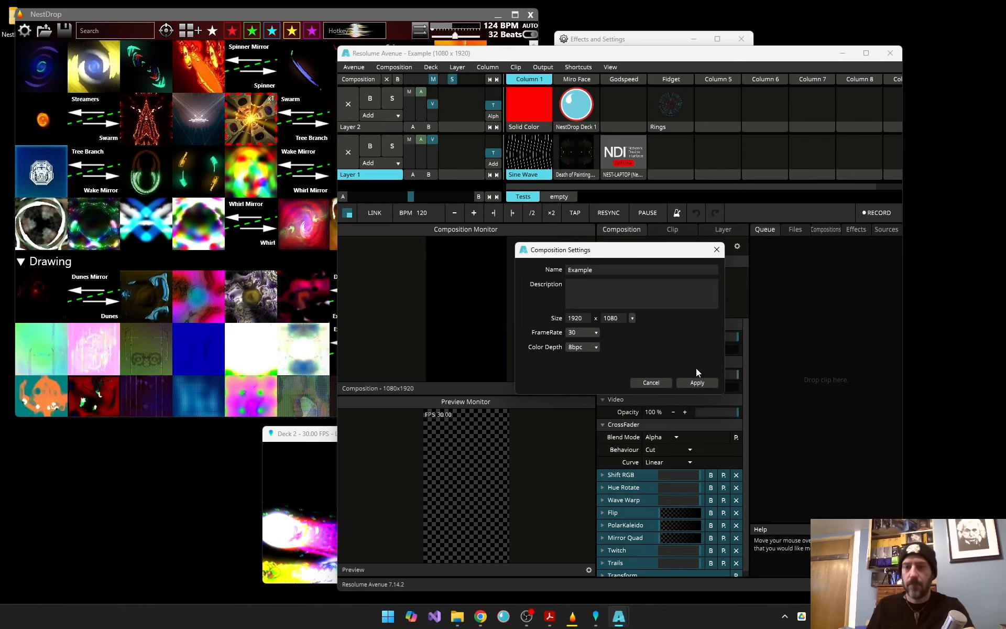
left_click(705, 383)
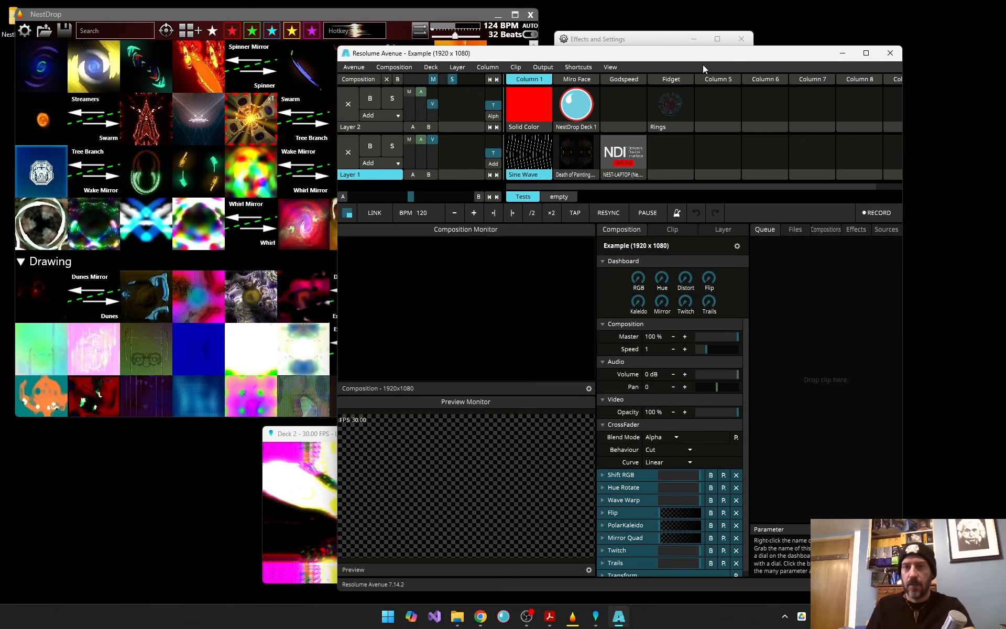
left_click_drag(706, 58, 430, 36)
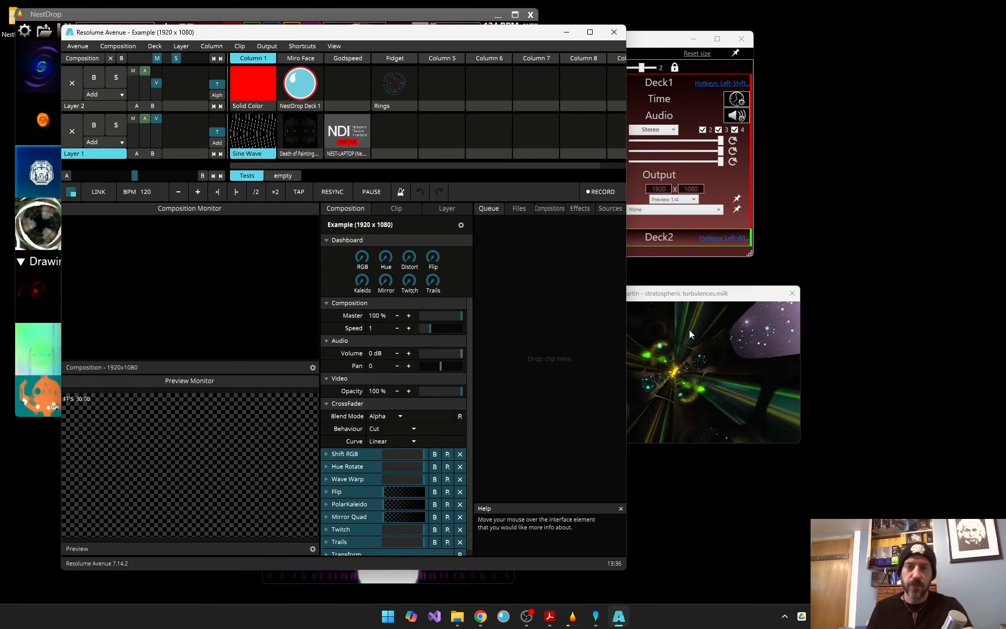
Add the NestDrop Deck 1 and NestDrop Deck 2 Spout sources as clips on Layer 2 in columns 5 and 6
left_click(612, 210)
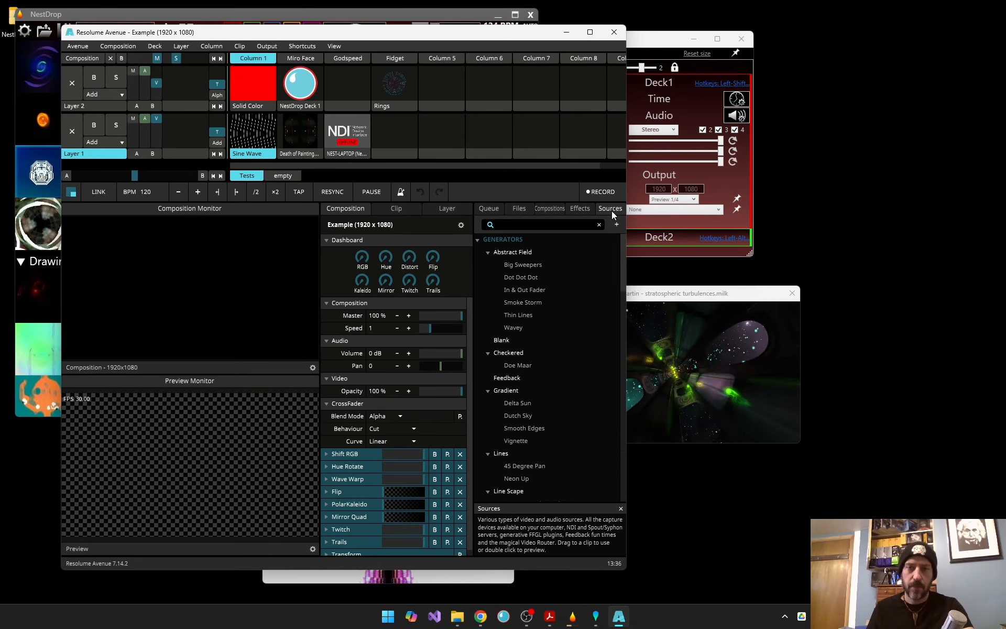
scroll(539, 307, "down", 10)
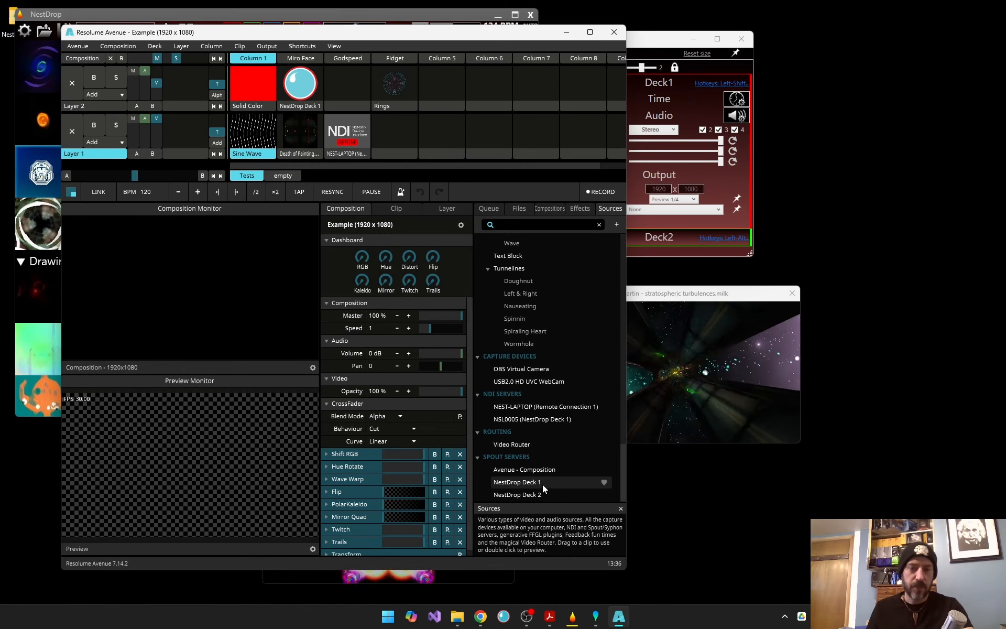
left_click_drag(542, 485, 481, 91)
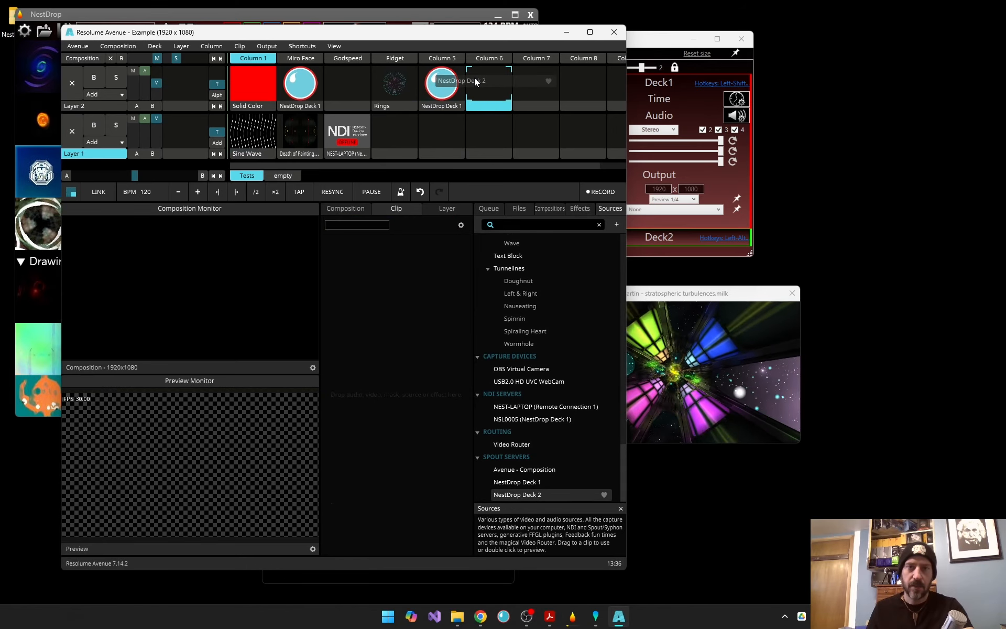
Preview and trigger the new NestDrop Deck 1 and NestDrop Deck 2 clips on Layer 2
left_click(449, 106)
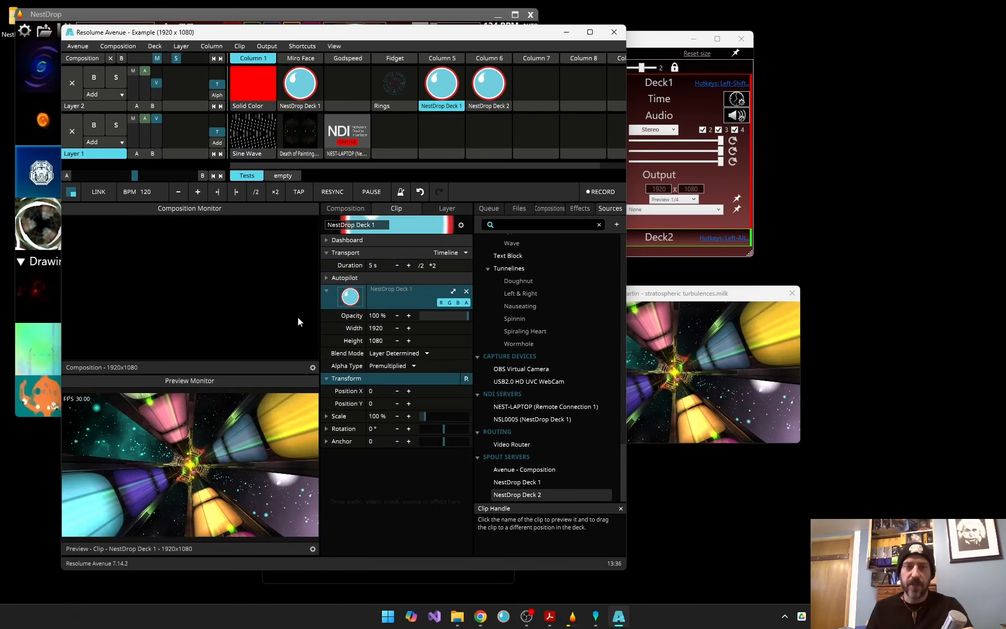
left_click(441, 88)
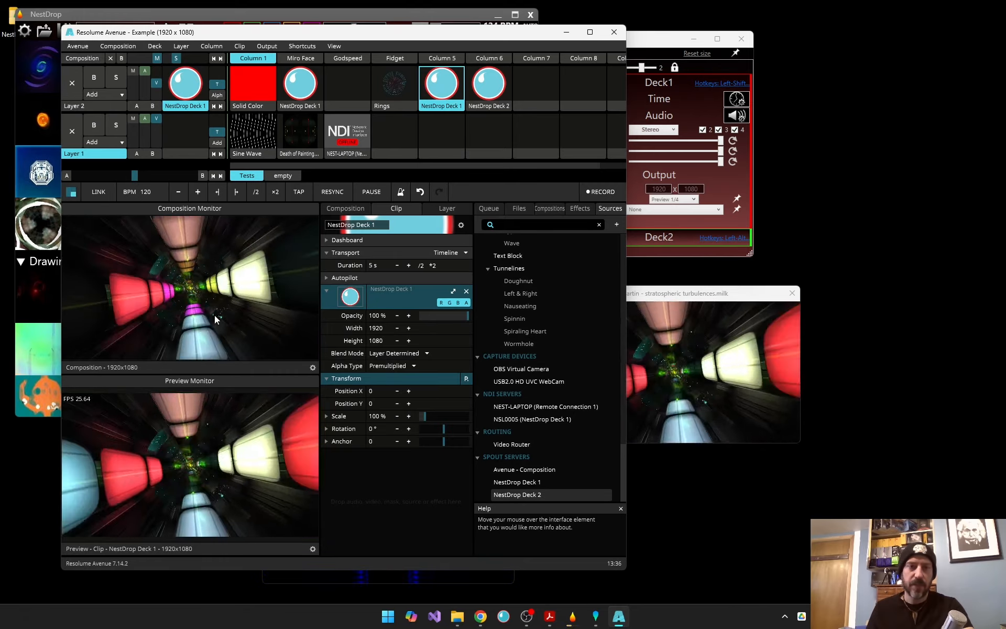
left_click(489, 86)
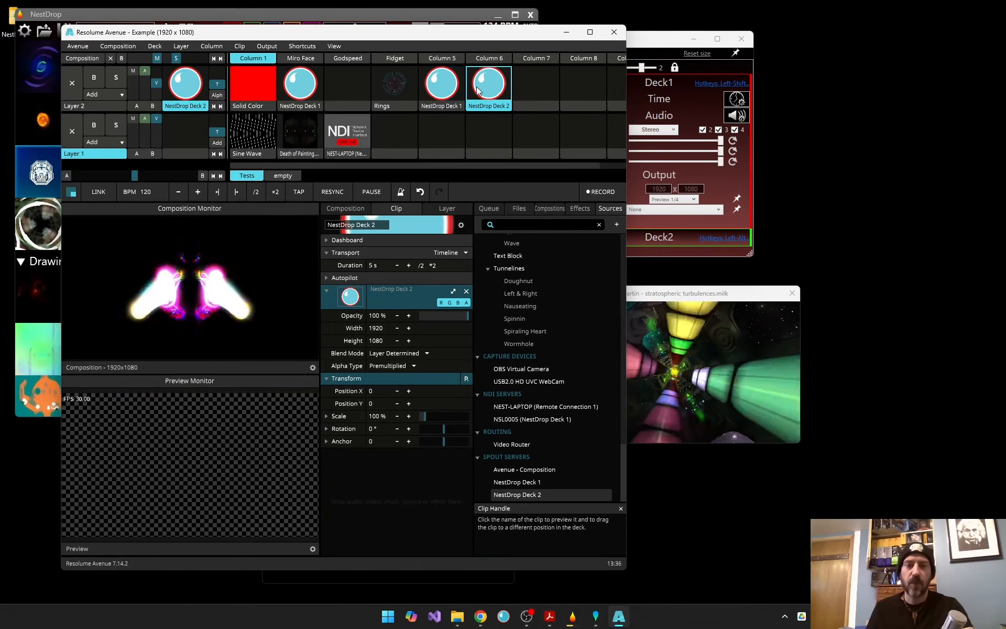
left_click(495, 107)
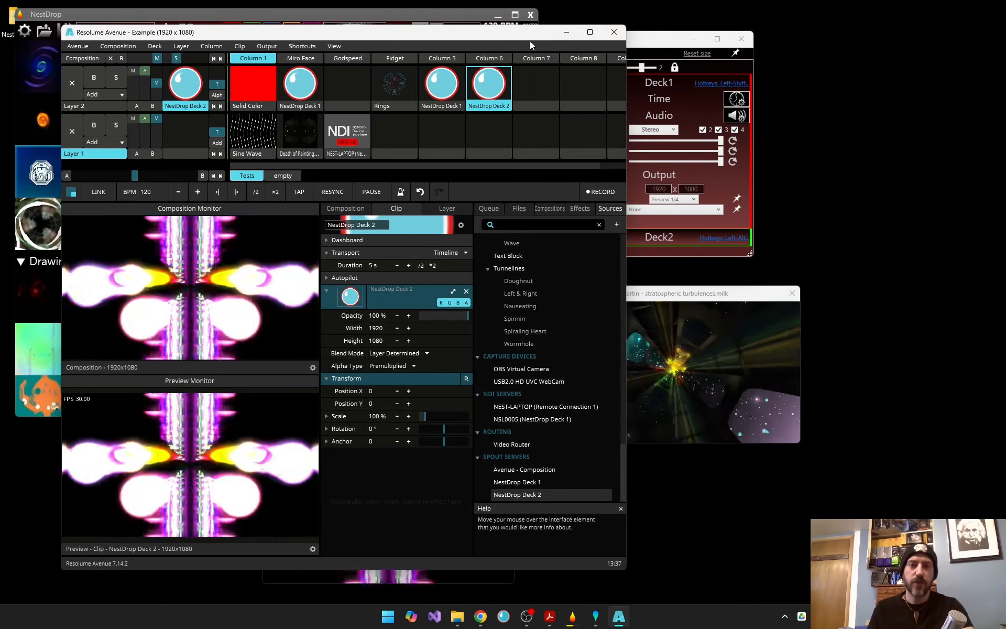
Save the composition and quit Resolume Avenue, and shift Deck 2's preview window slightly in NestDrop
left_click_drag(529, 37, 540, 56)
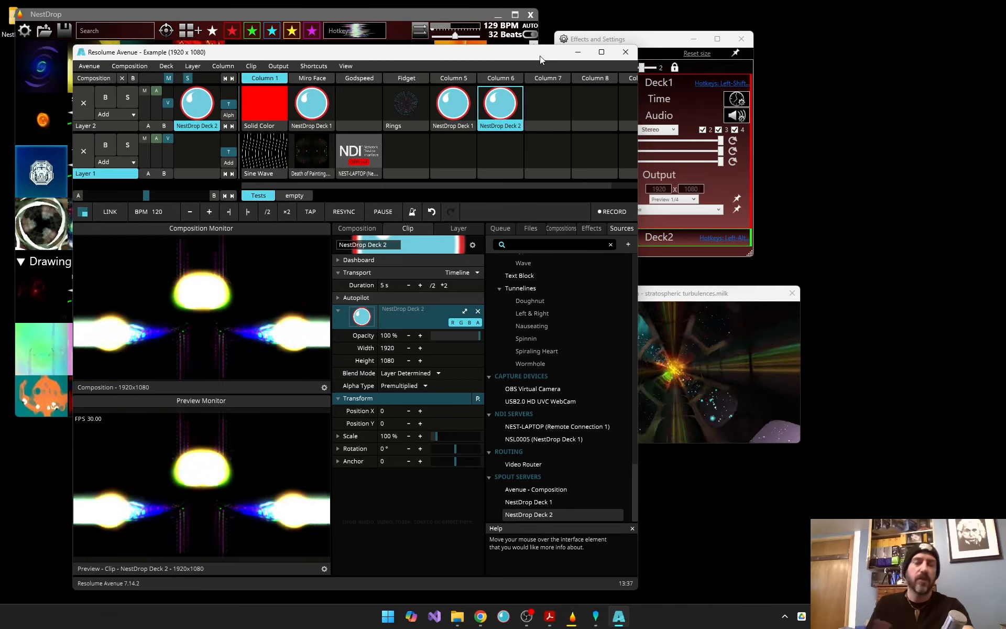
left_click_drag(540, 56, 551, 34)
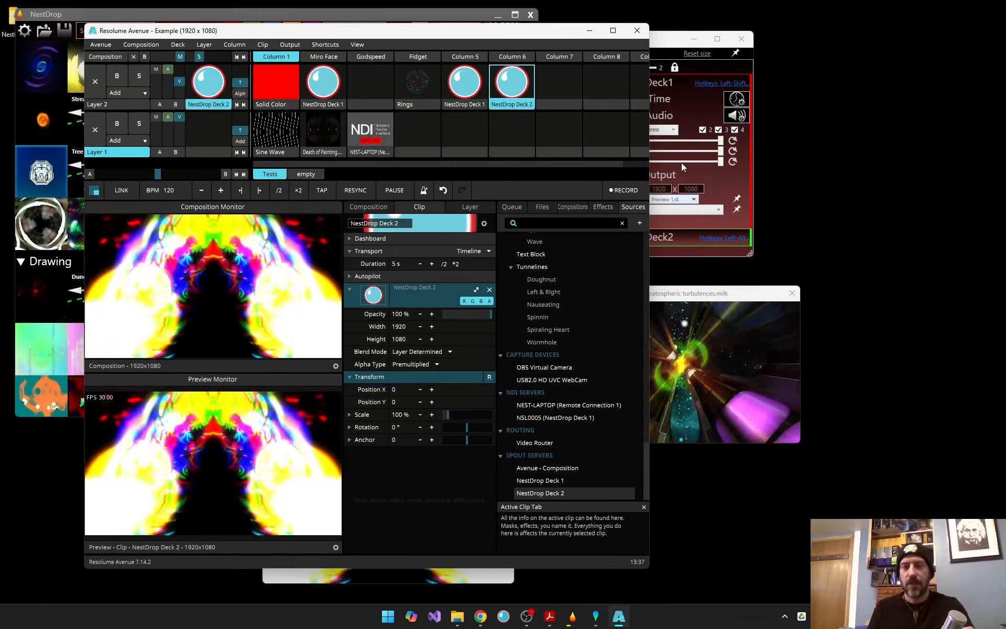
left_click(637, 31)
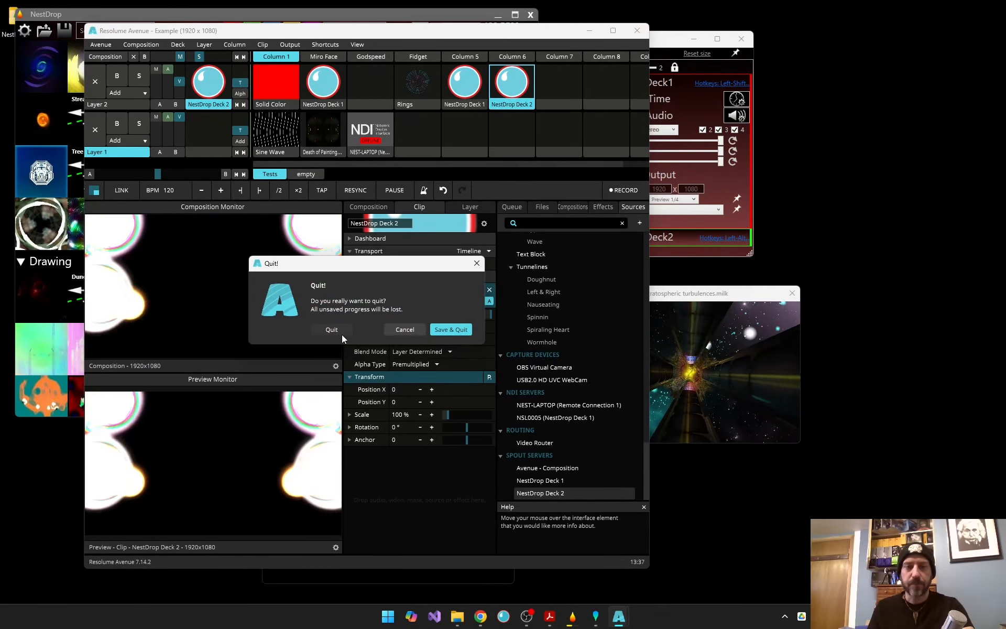
left_click(455, 332)
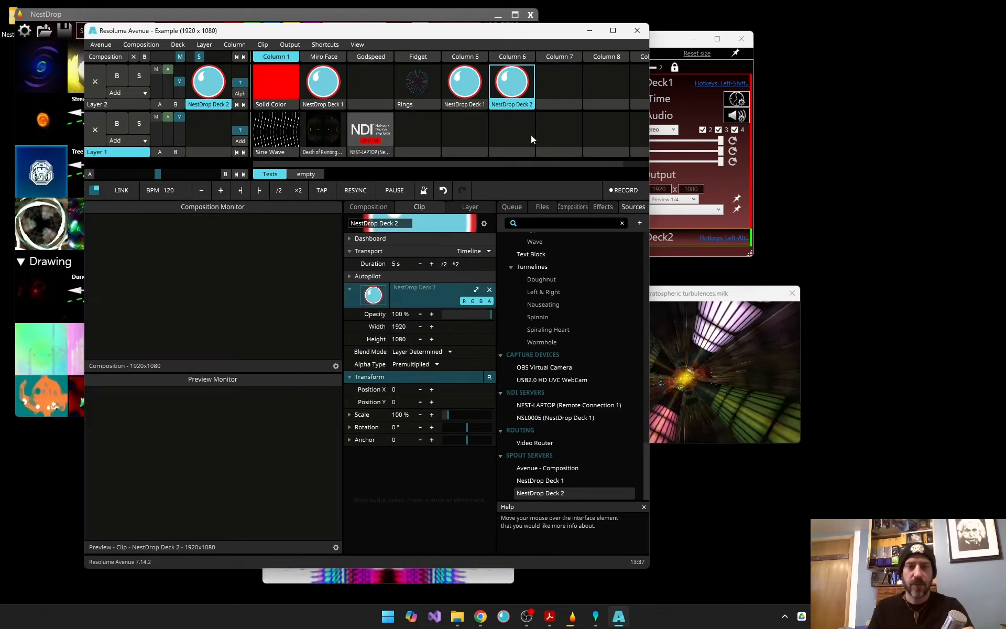
left_click_drag(455, 434, 465, 443)
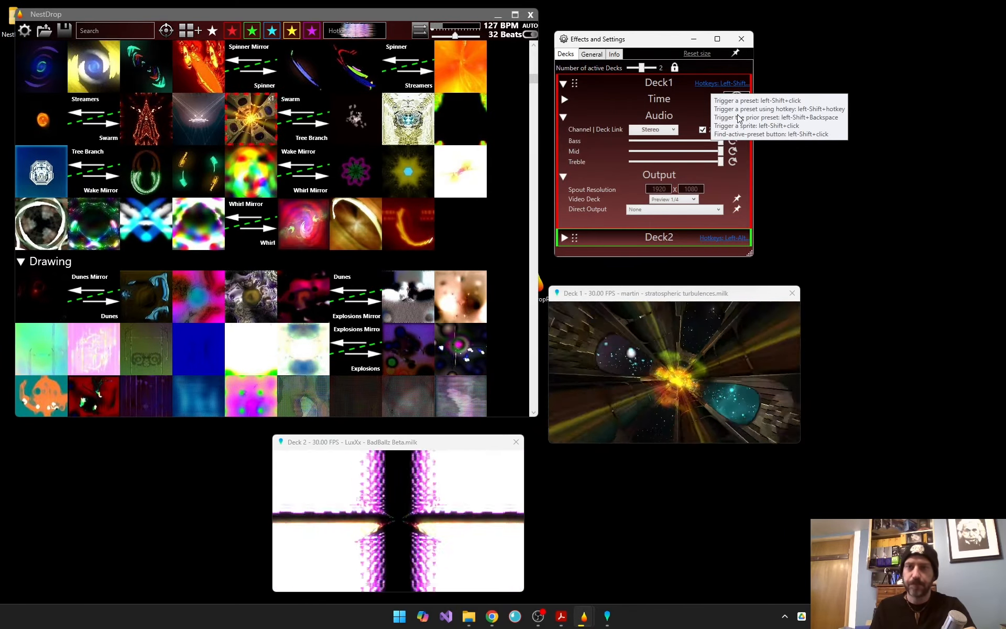
In NestDrop's general settings, turn off showing preset names and re-enable loading preset previews on start-up
left_click(590, 55)
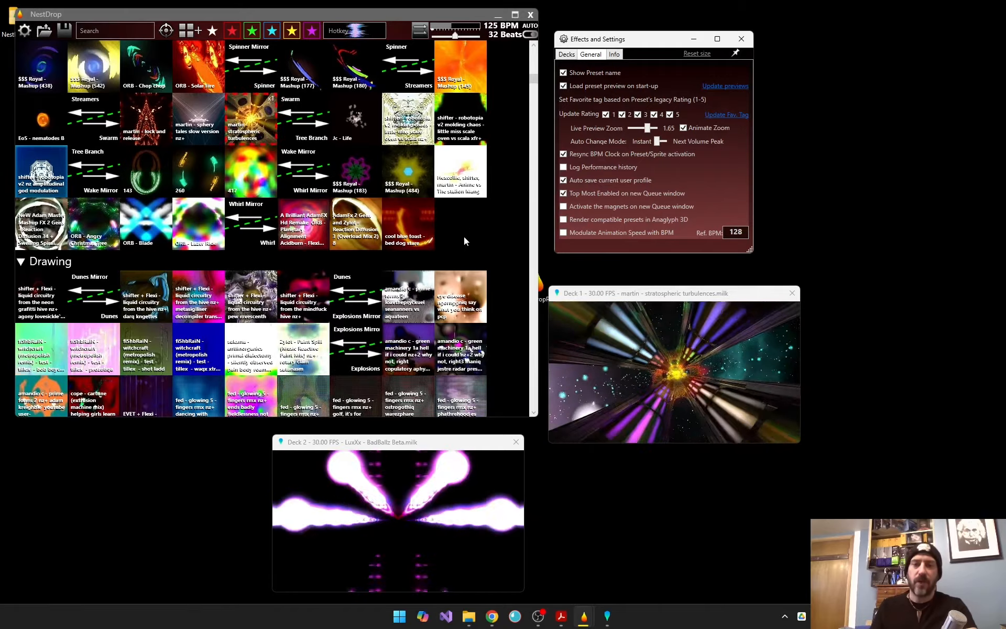
scroll(463, 237, "up", 10)
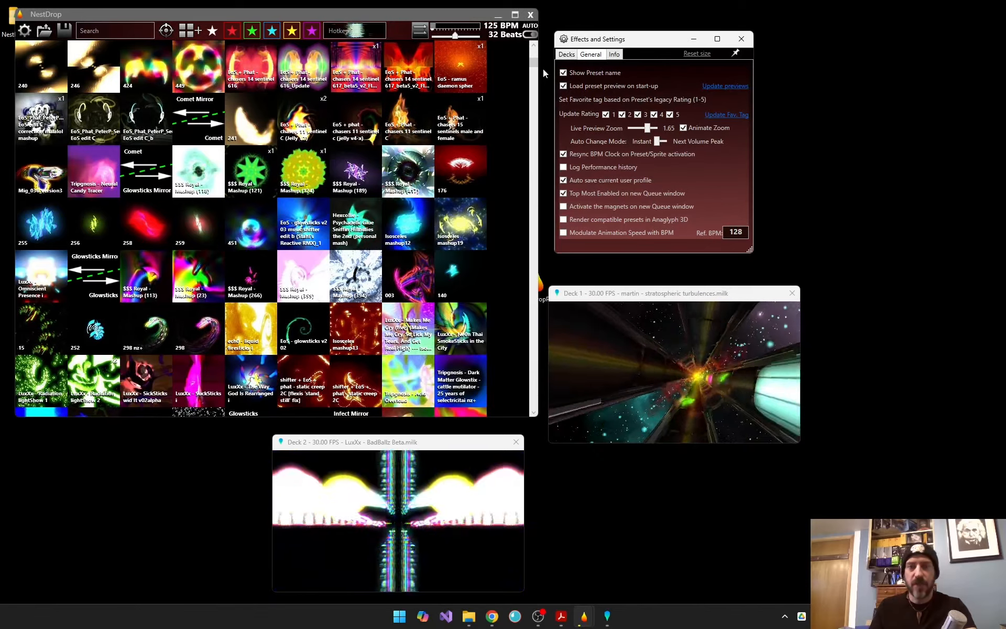
left_click(564, 74)
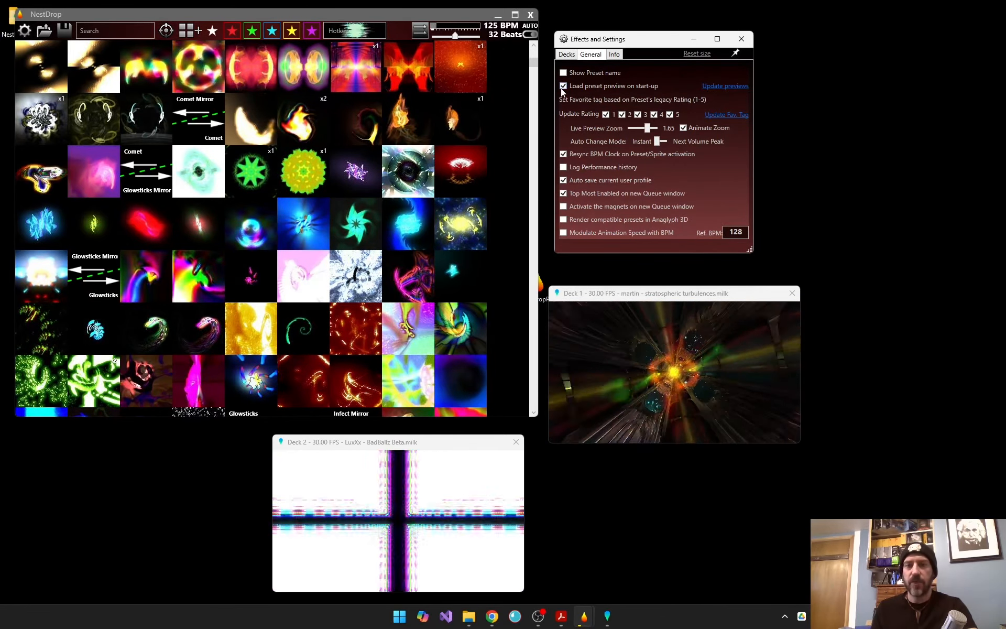
mouse_move(325, 291)
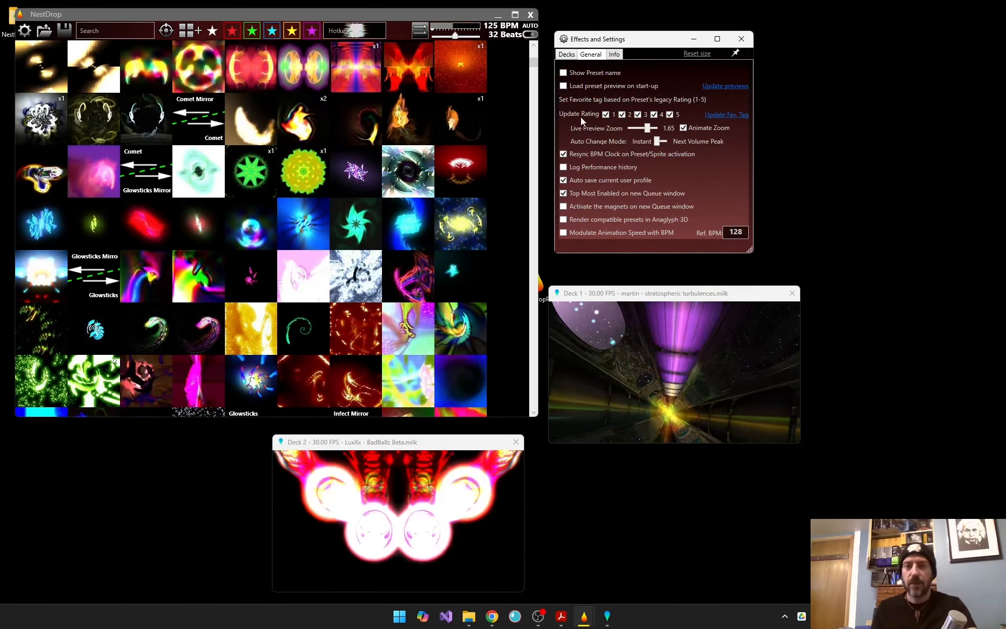
left_click(564, 86)
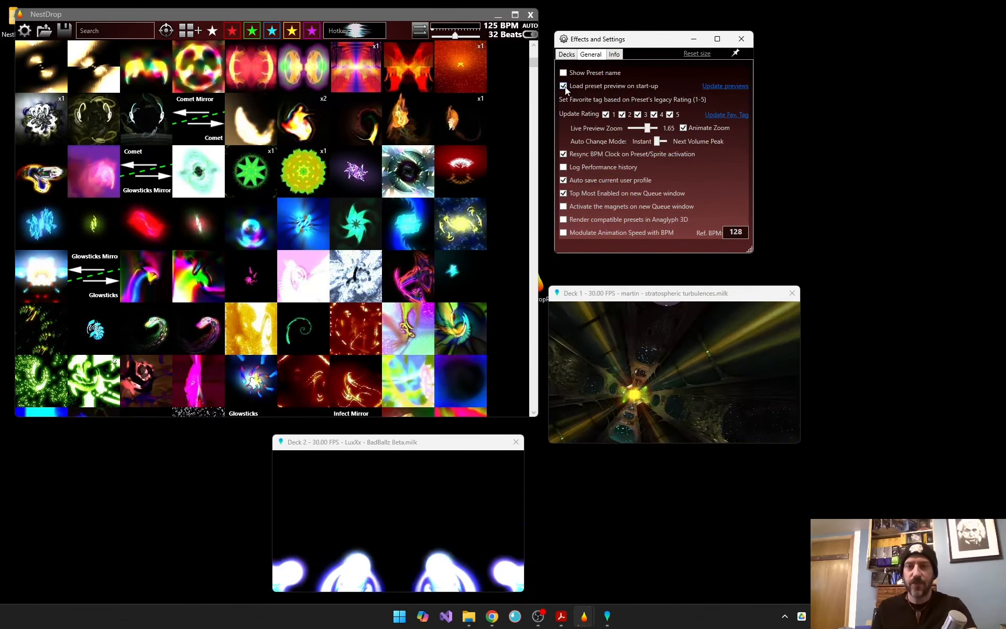
Examine the paired .jpg and .milk preset files in the Drawing > Dunes folder in File Explorer, and close its window
scroll(511, 170, "up", 4)
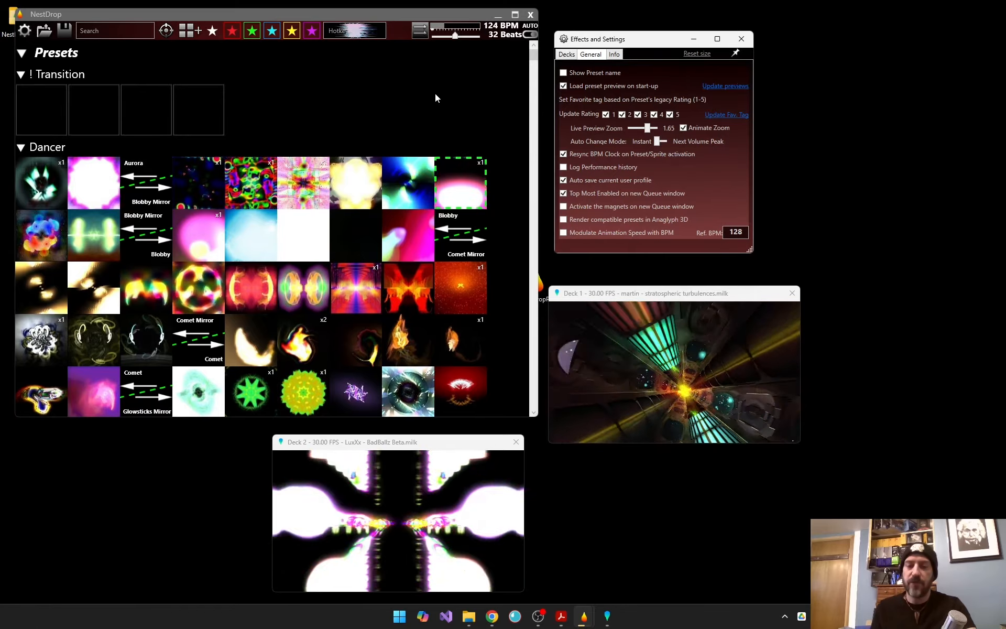
mouse_move(376, 163)
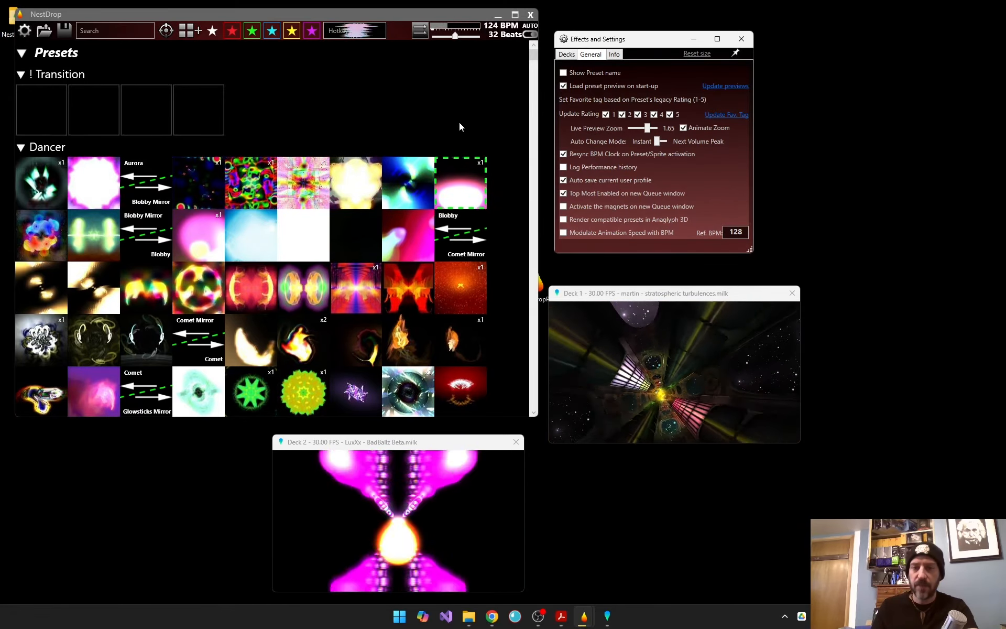
mouse_move(468, 616)
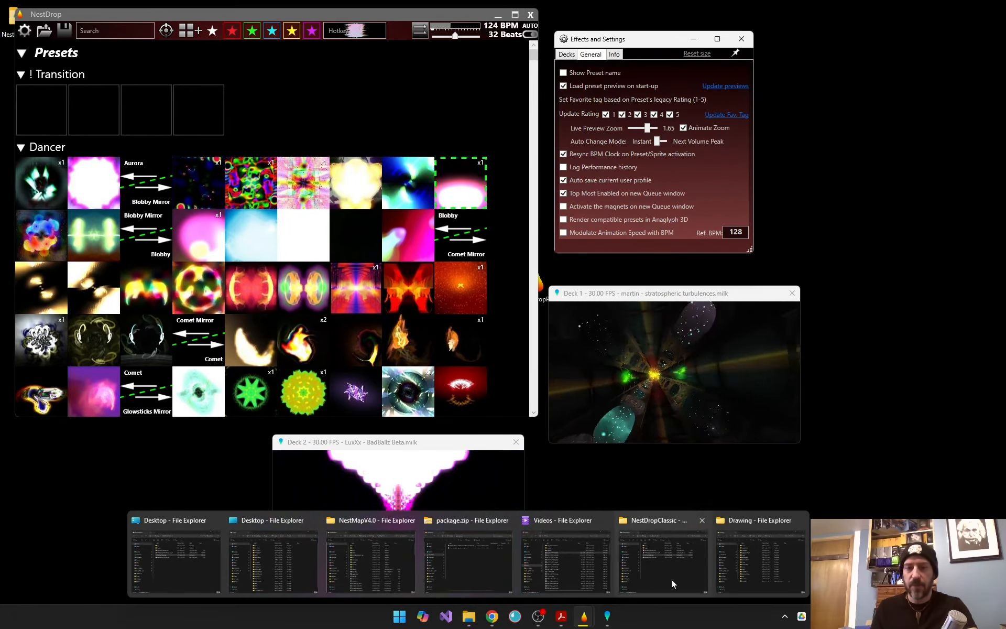
left_click(718, 576)
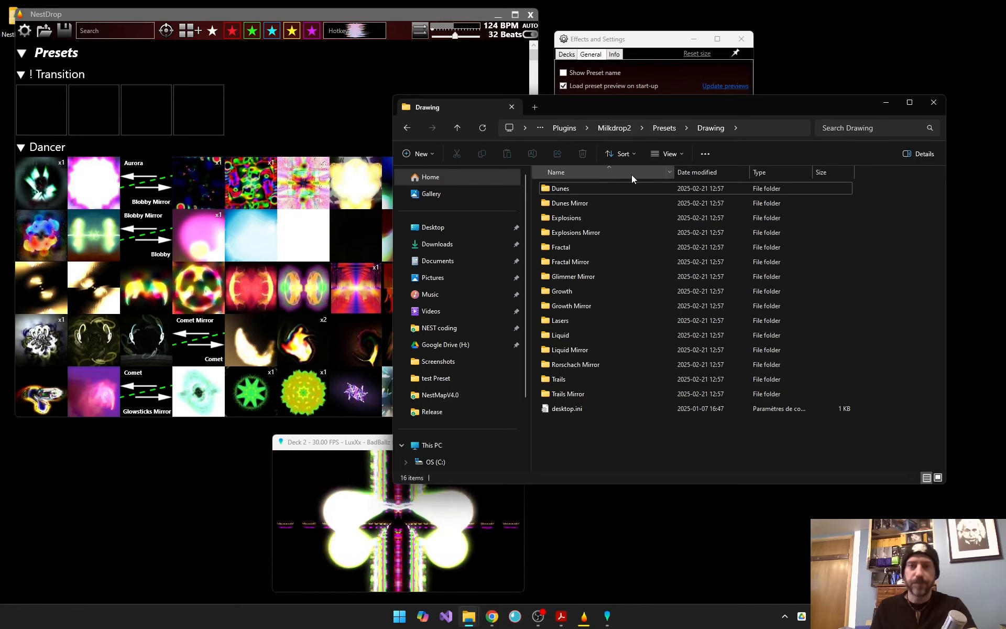
double_click(575, 188)
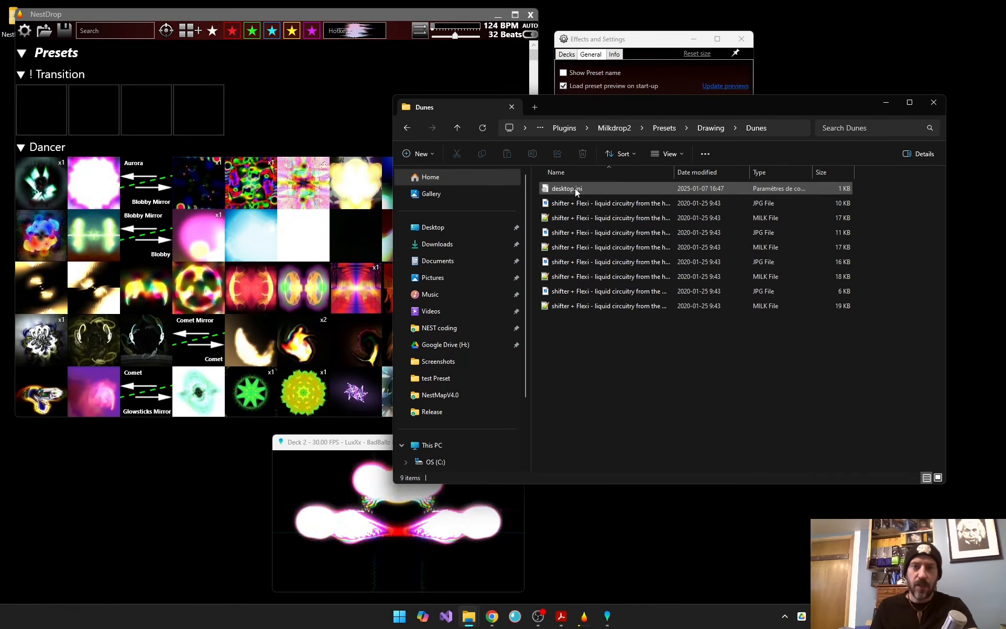
left_click_drag(682, 174, 786, 175)
left_click(742, 203)
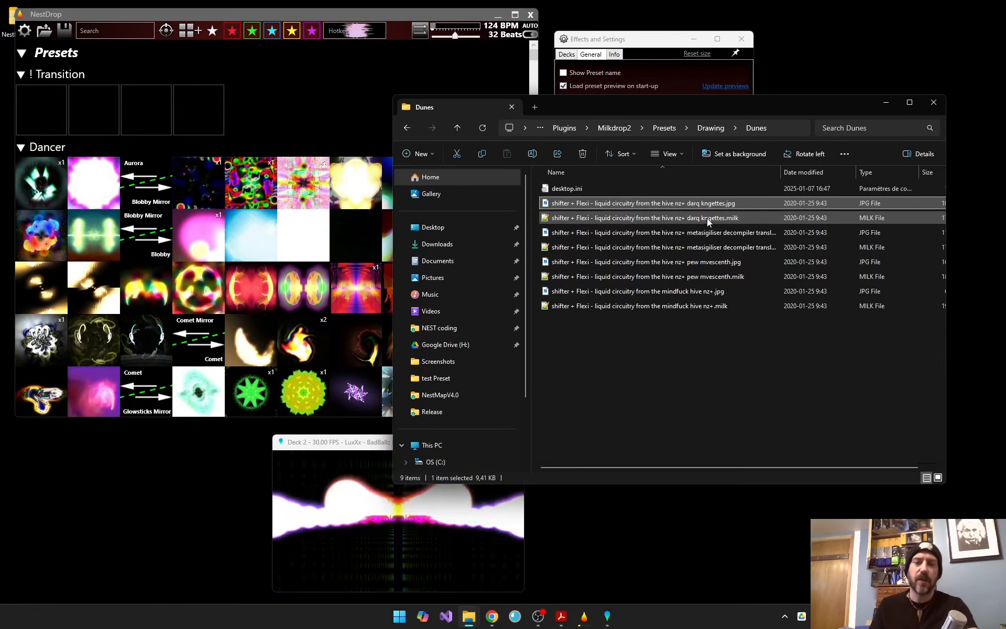
left_click(627, 337)
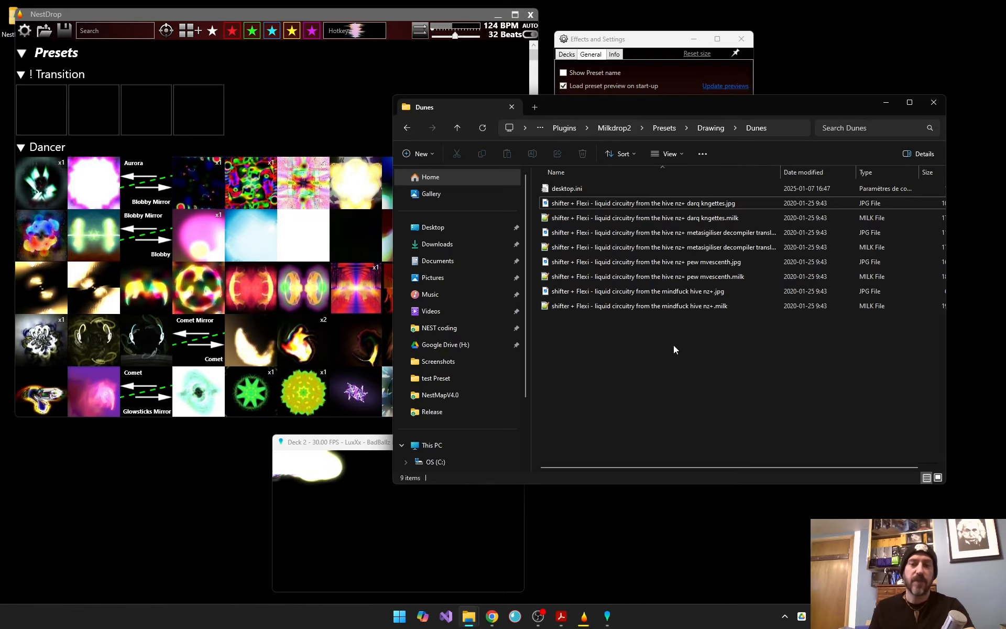
left_click(934, 103)
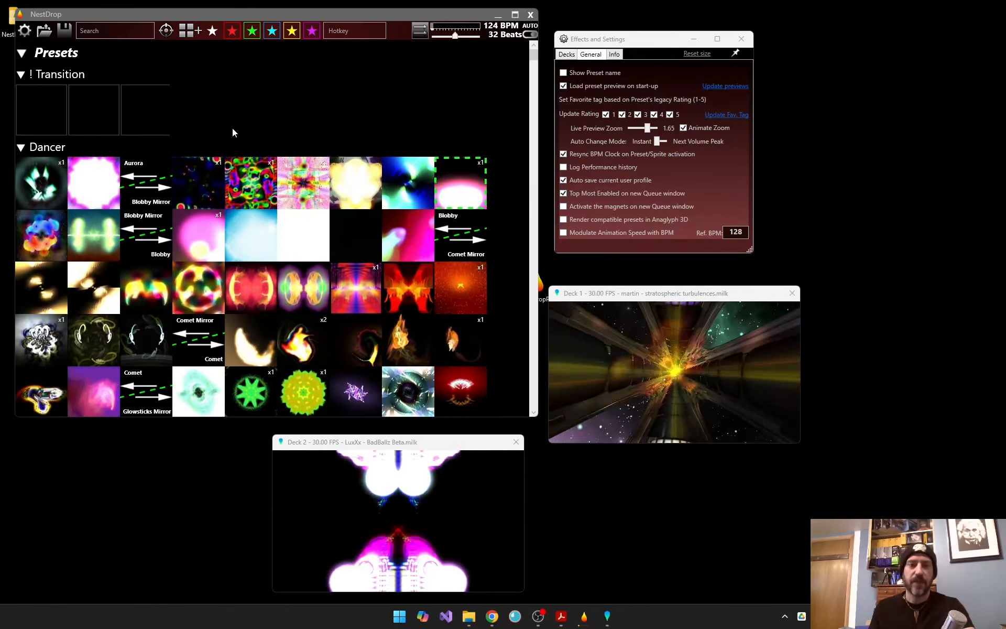
Examine the live previews of Dancer presets and the directions for updating missing preview images, cancelling the capture
mouse_move(58, 229)
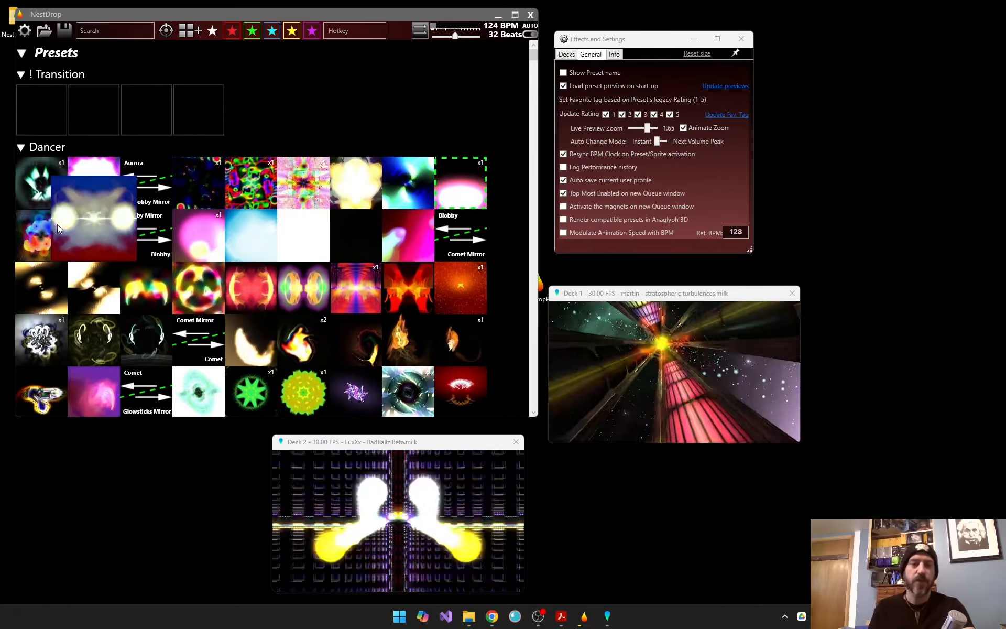
mouse_move(375, 176)
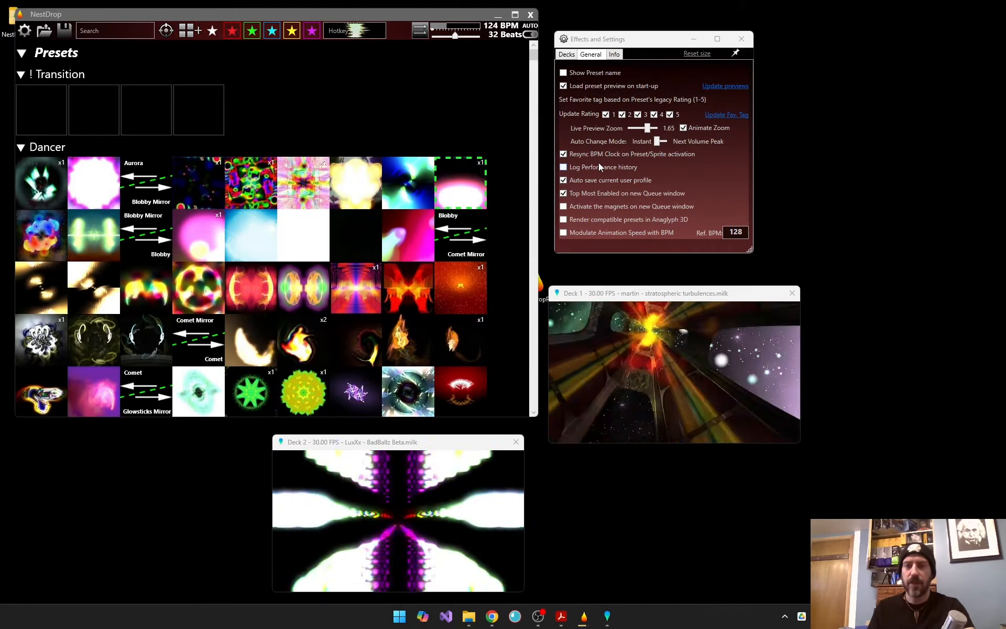
mouse_move(603, 156)
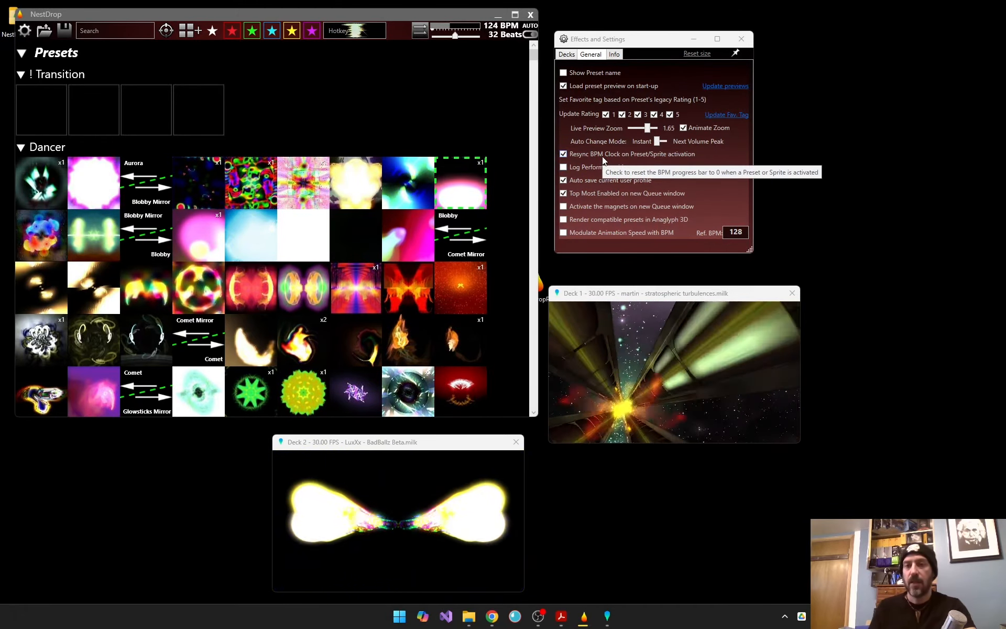
left_click(731, 88)
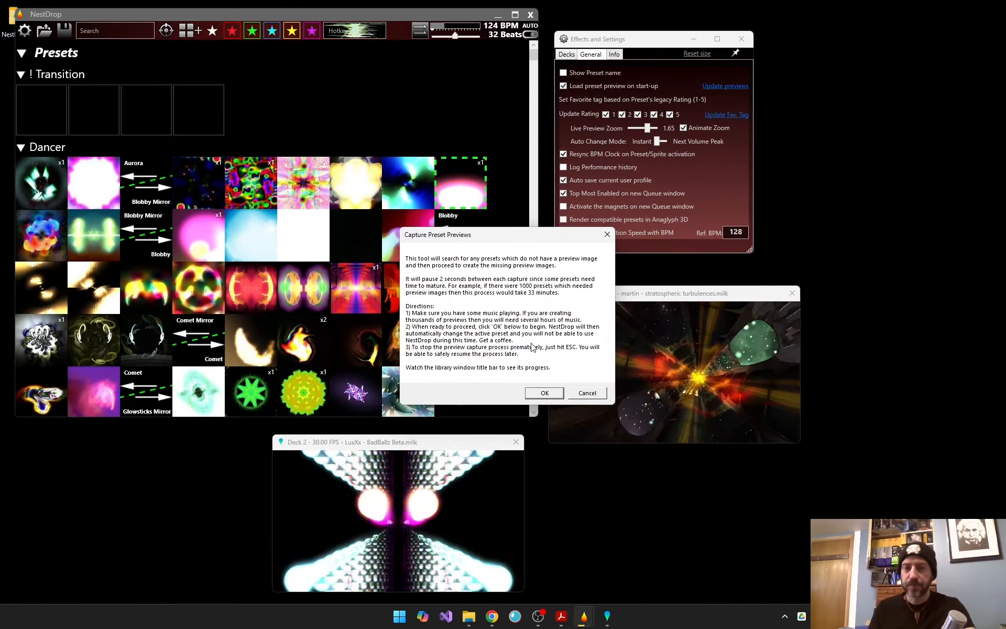
left_click(585, 394)
Set the live preview zoom to 1.6, checking the live previews of Dancer presets
mouse_move(257, 189)
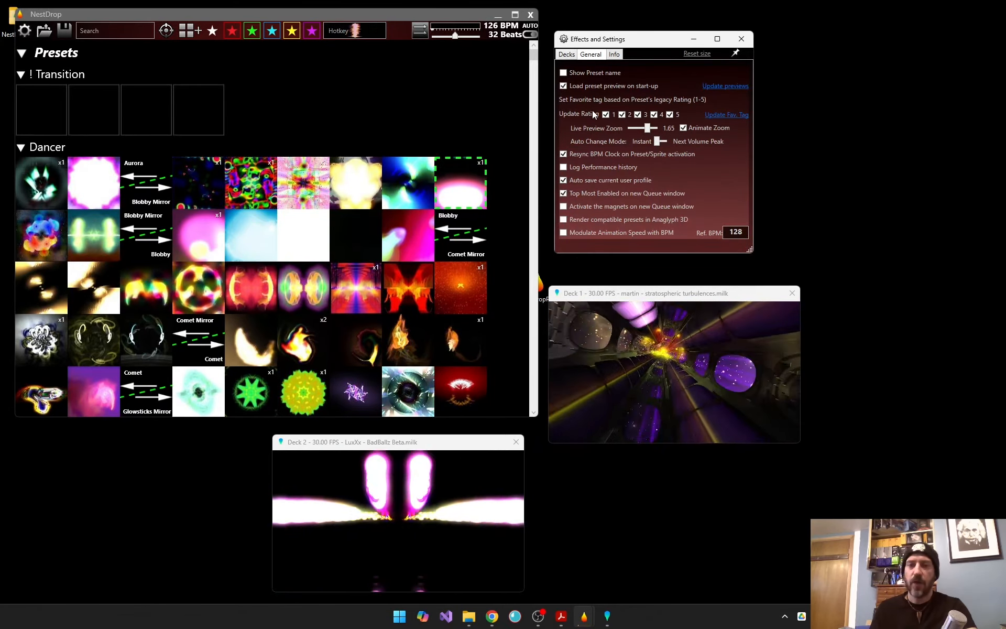
mouse_move(357, 180)
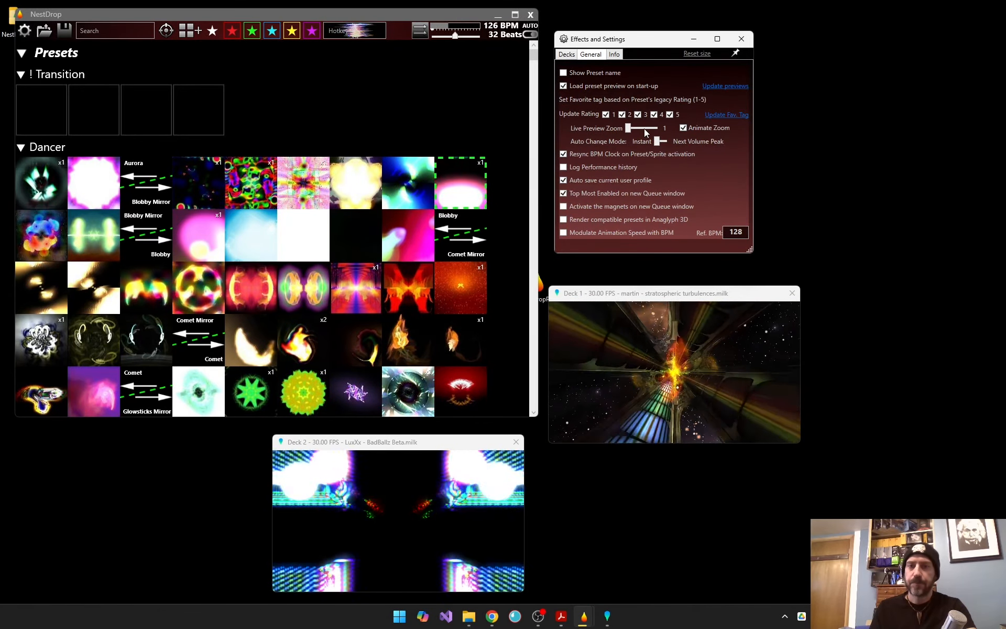
left_click_drag(632, 129, 652, 135)
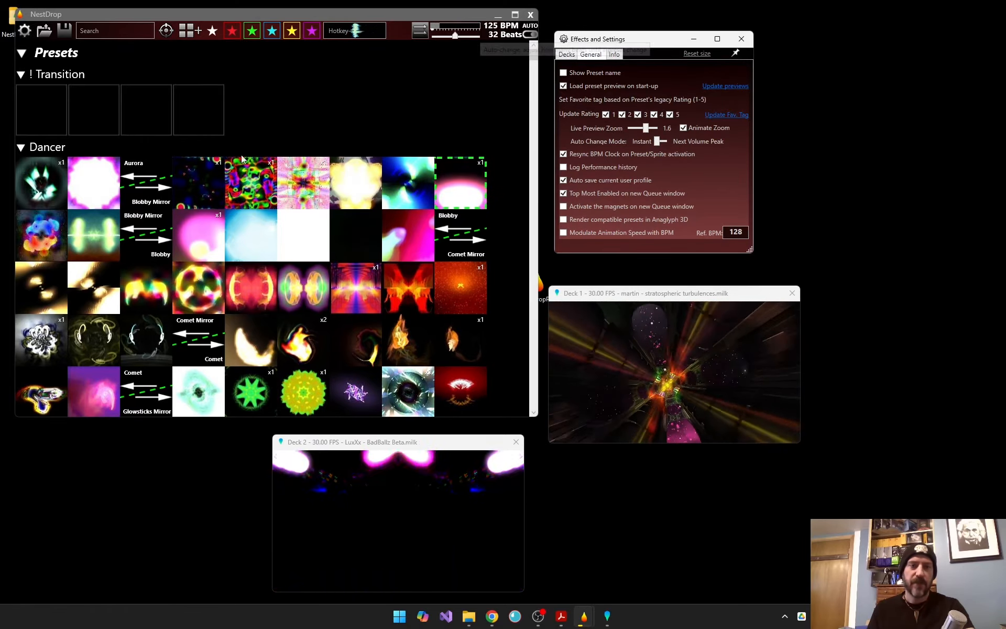
Activate two Dancer presets in turn on Deck 1: the blarfff preset and EoS + Phat - chasers 14 sentinel 617_beta5_v2
left_click(316, 186)
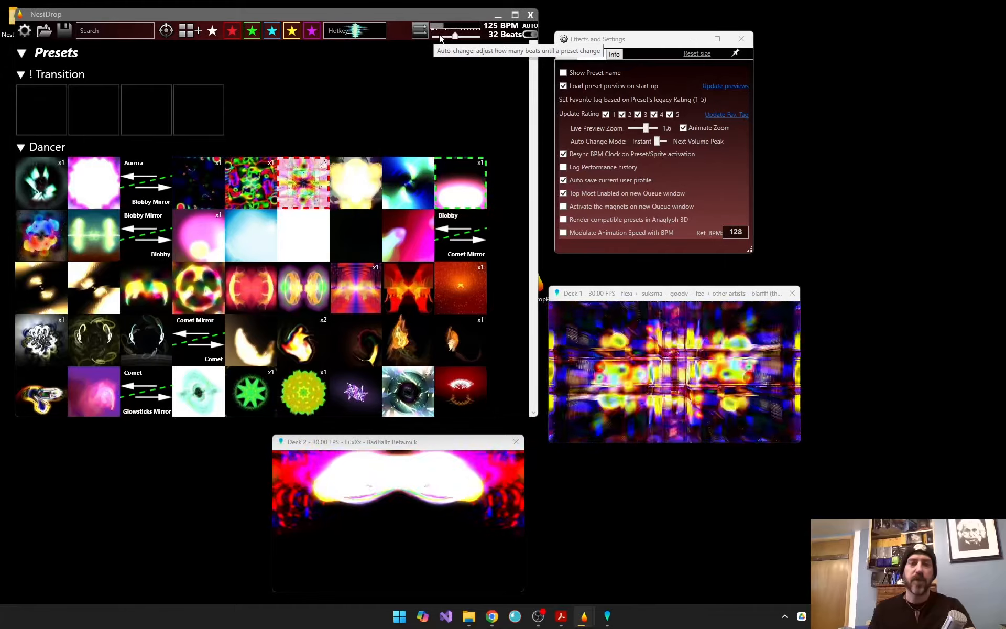
mouse_move(385, 169)
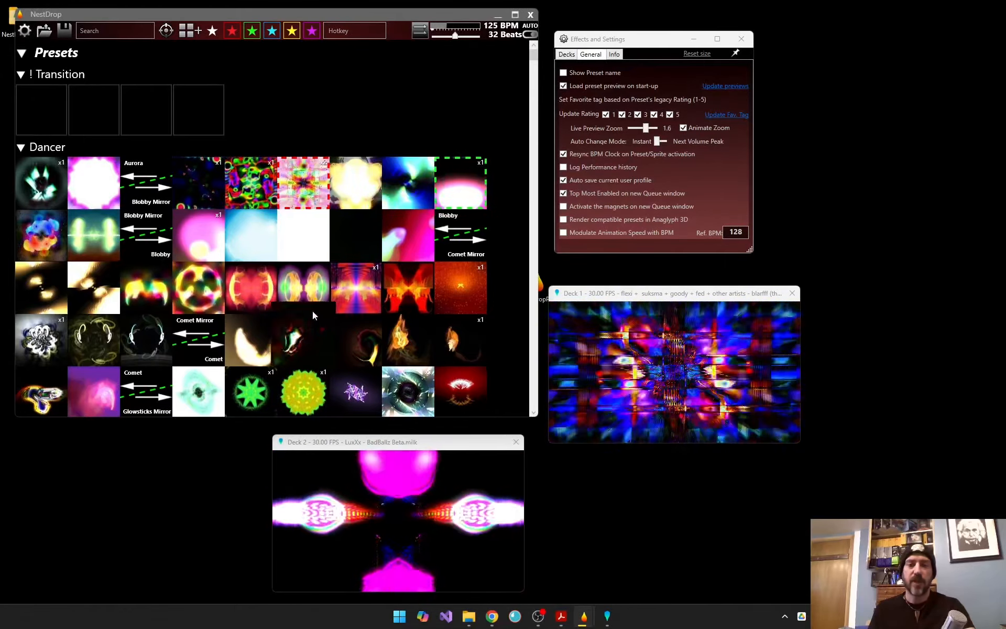
left_click(423, 291)
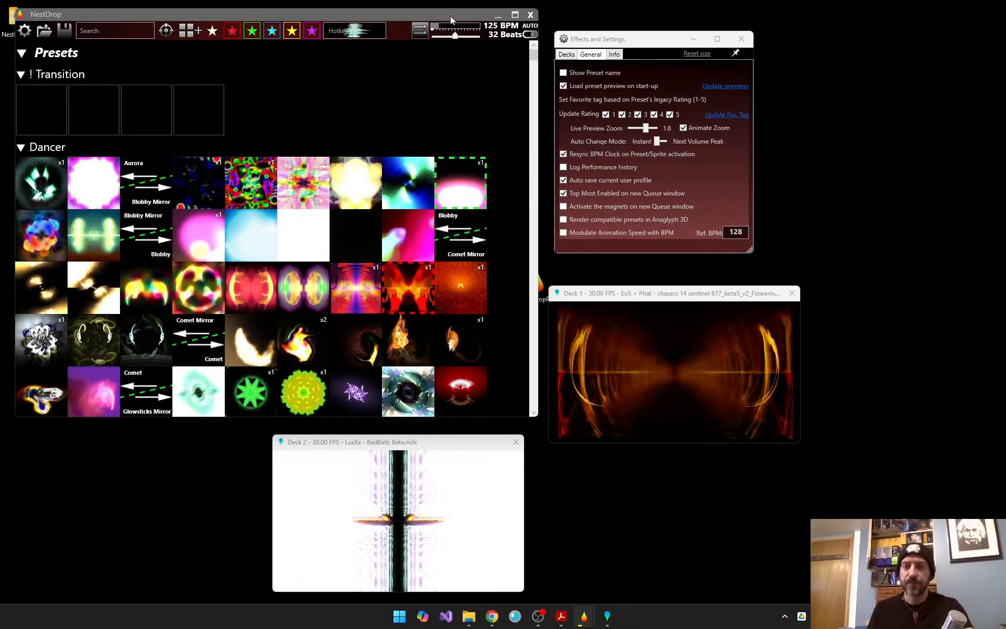
Turn off BPM clock resync on preset/sprite activation, try a Dancer preset on Deck 1, and turn the resync option back on
left_click(588, 152)
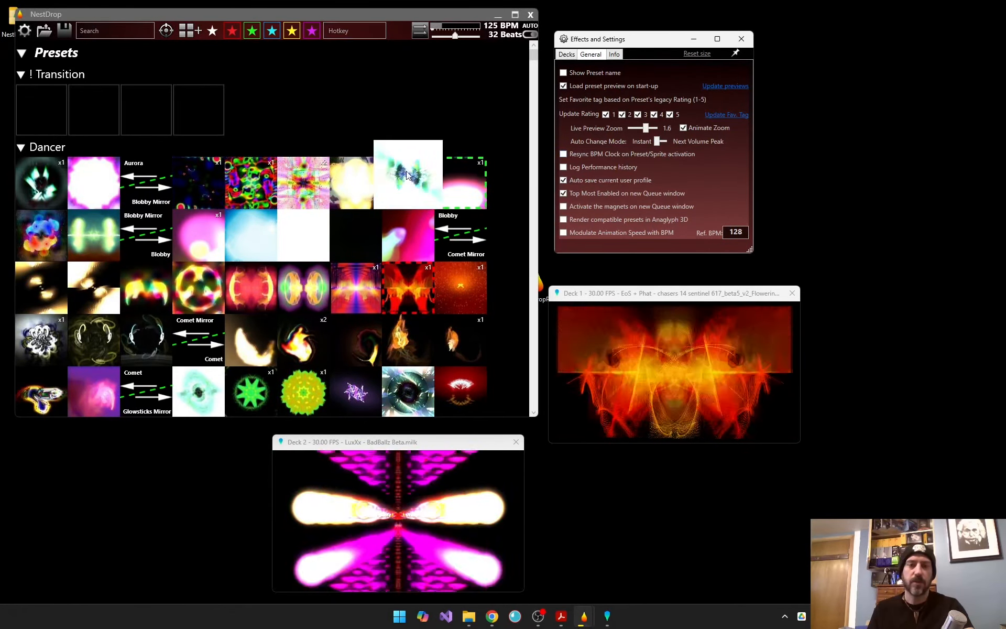
left_click(357, 183)
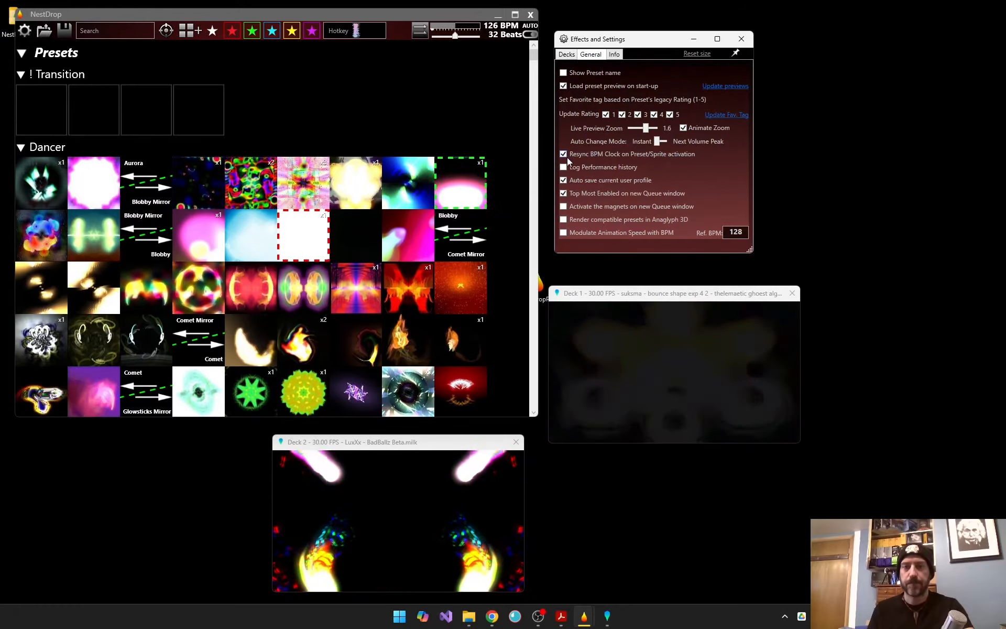
left_click(565, 155)
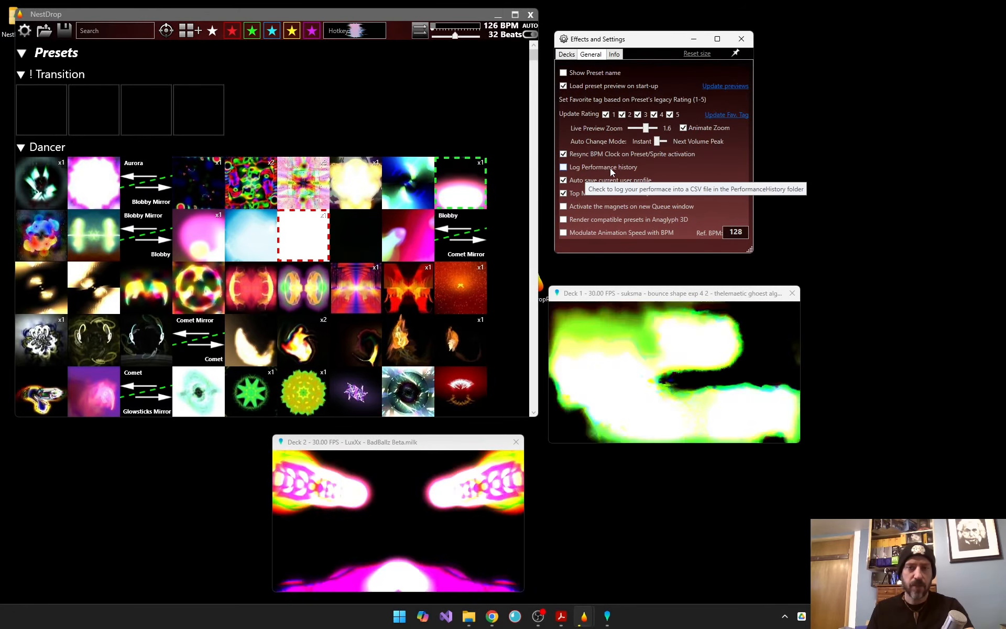
Enable performance history logging and activate the light-blue Dancer preset Roosta - Diaspora - shf esr the beauty of ugliness on Deck 1
left_click(577, 170)
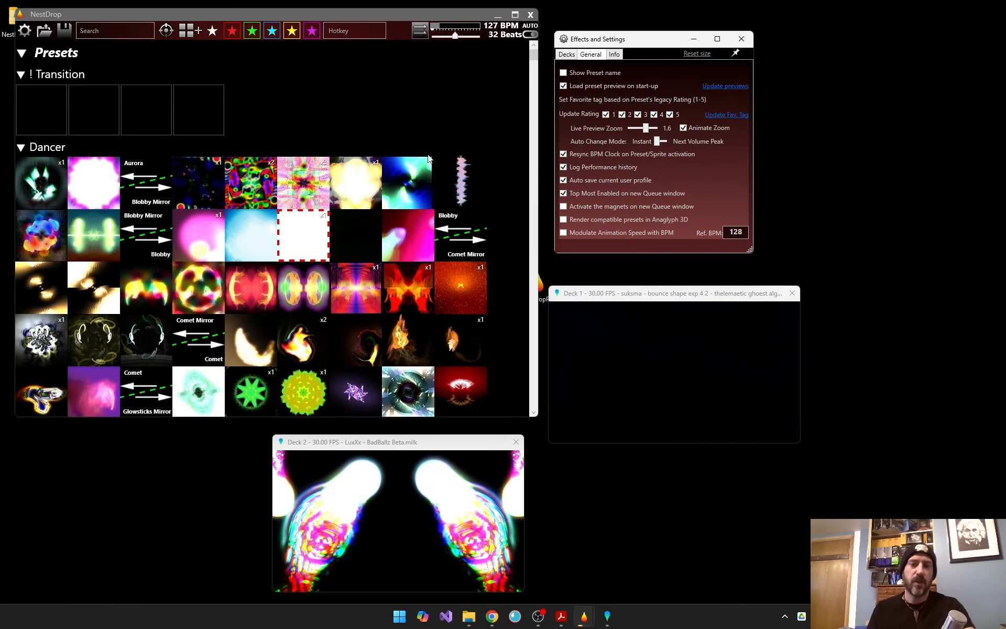
left_click(251, 231)
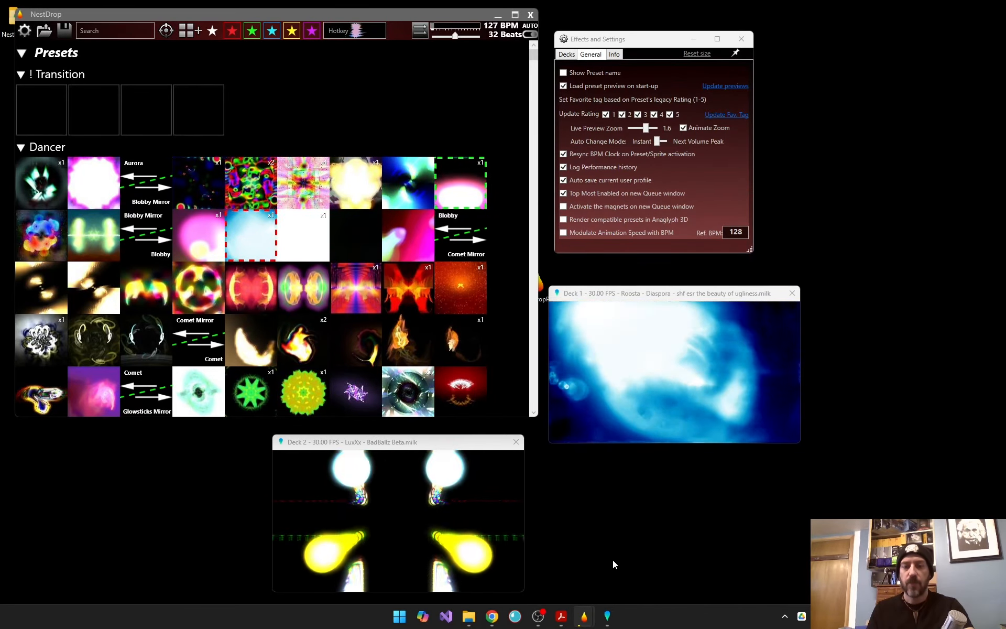
Open the PerformanceHistory folder inside the desktop's NestDropClassic folder in File Explorer and examine the logged CSV file
mouse_move(469, 616)
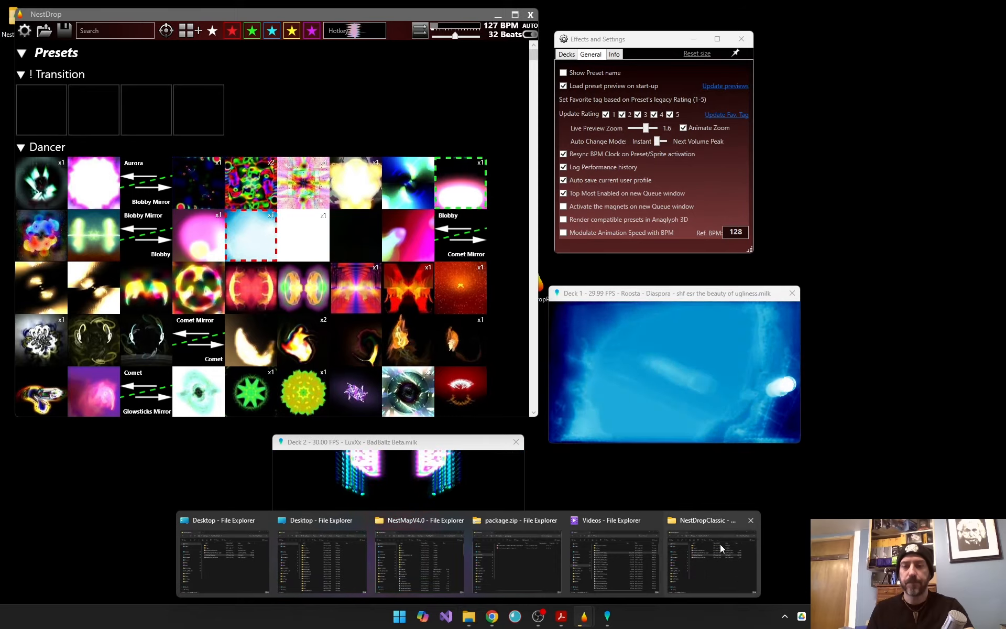
left_click_drag(241, 20, 384, 84)
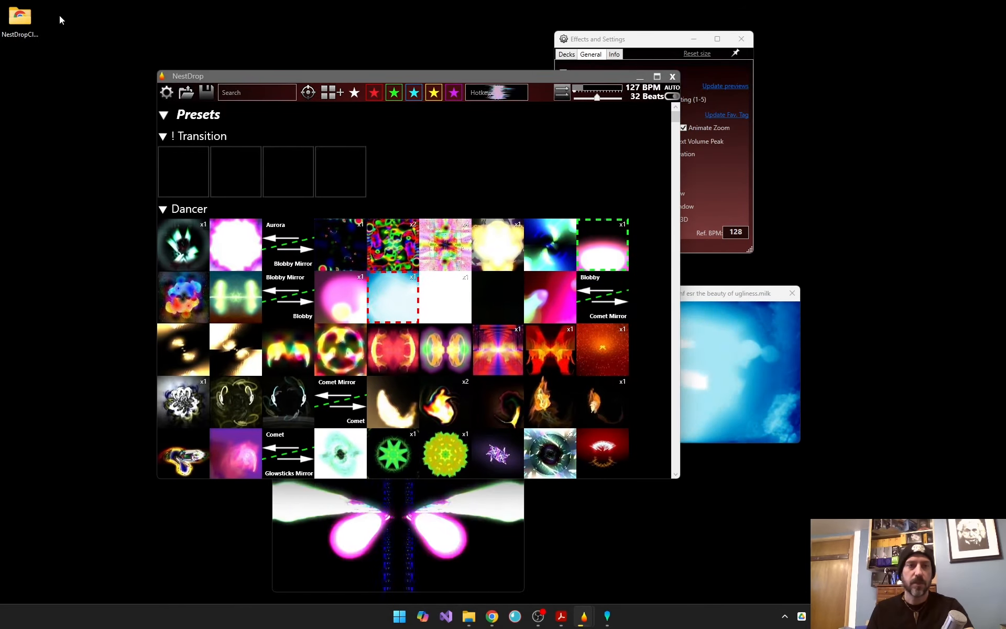
double_click(18, 17)
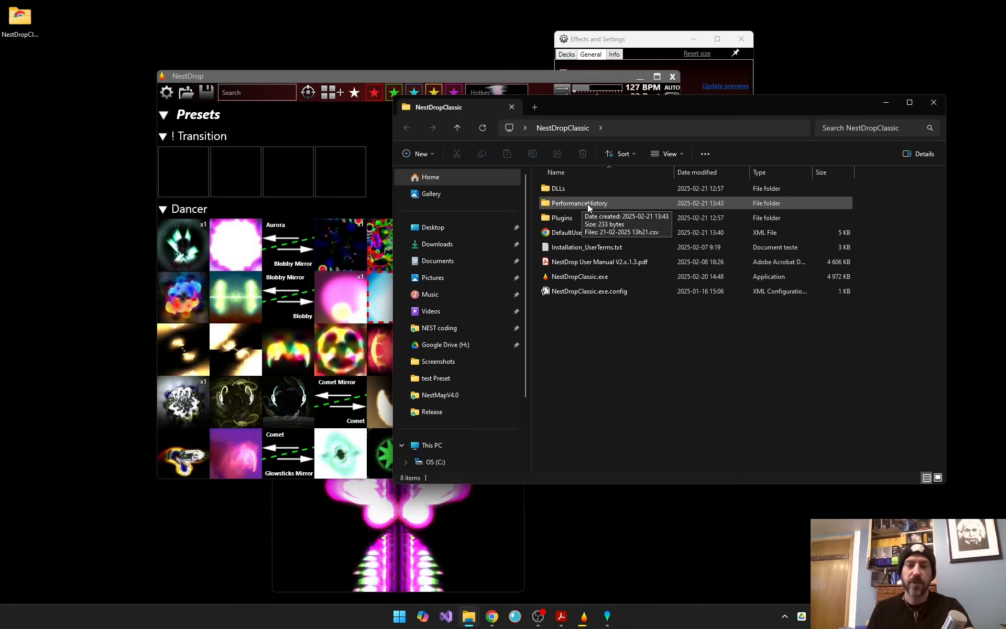
left_click(605, 206)
double_click(605, 206)
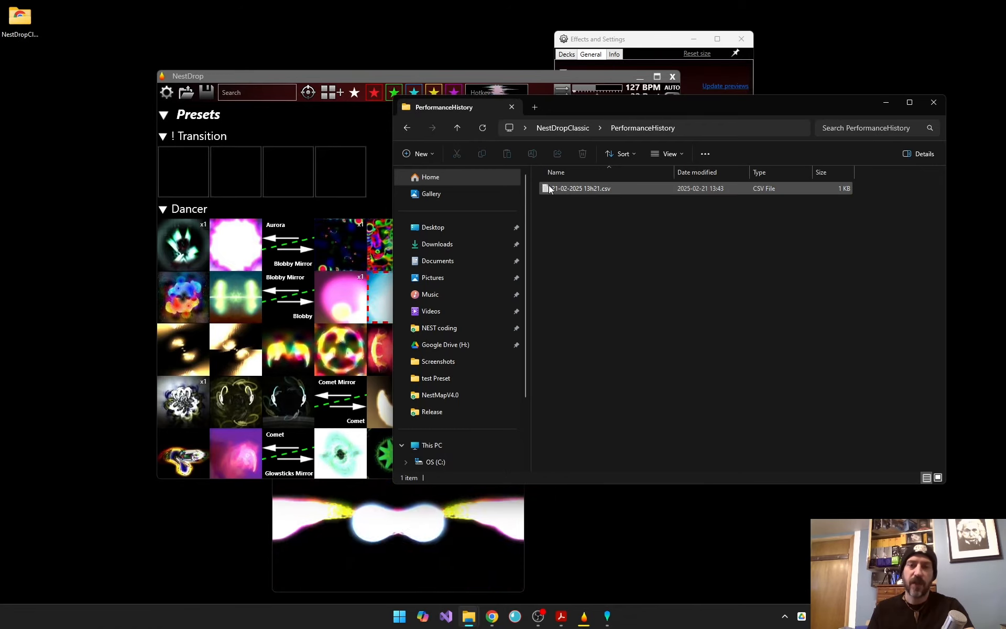
mouse_move(599, 193)
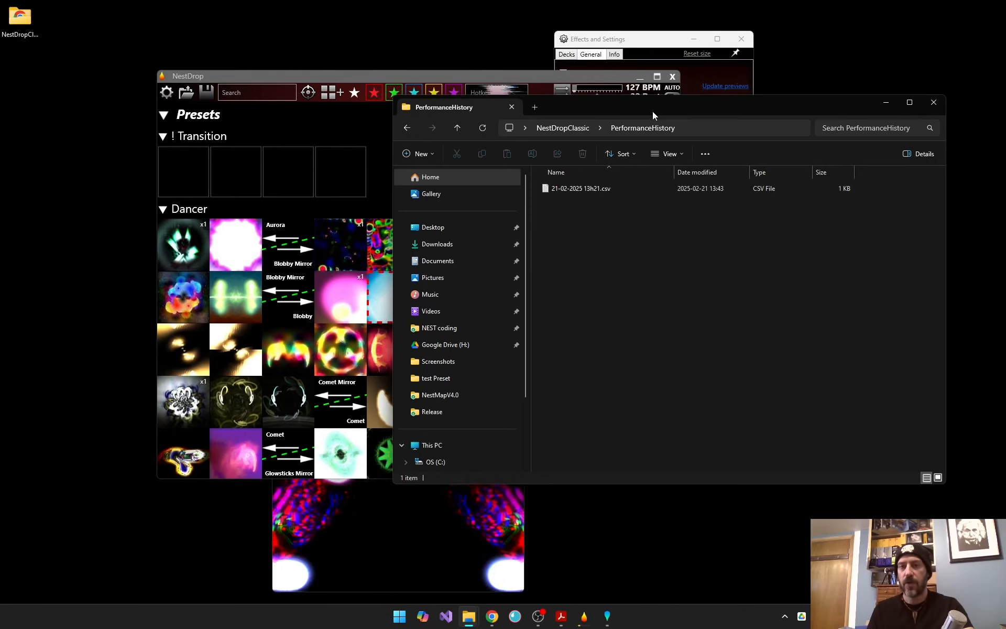
left_click_drag(653, 111, 282, 84)
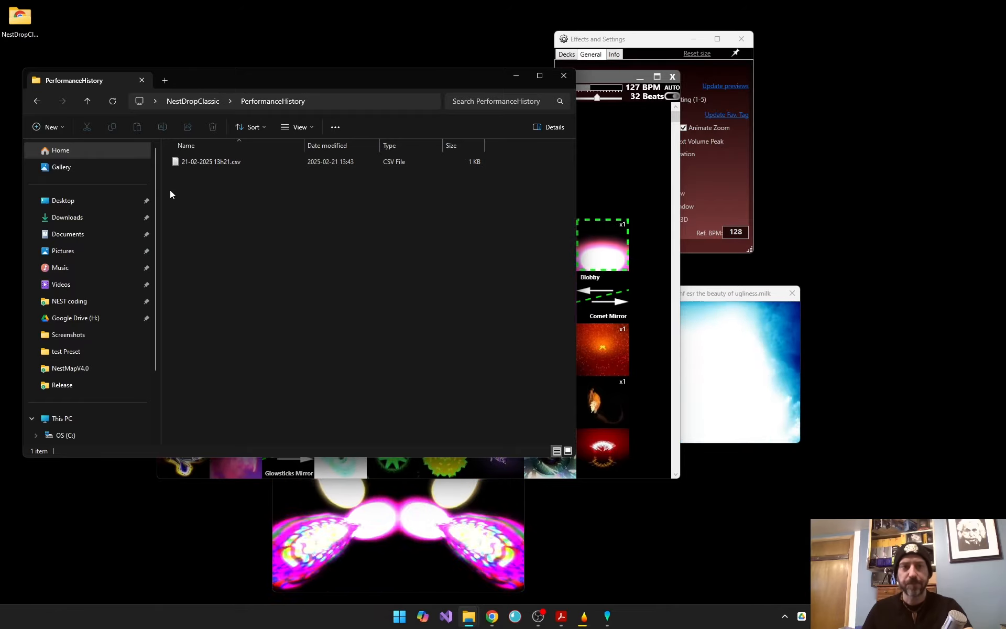
Turn off performance history logging and check the DefaultUserProfile.xml file in the NestDropClassic folder
left_click(658, 42)
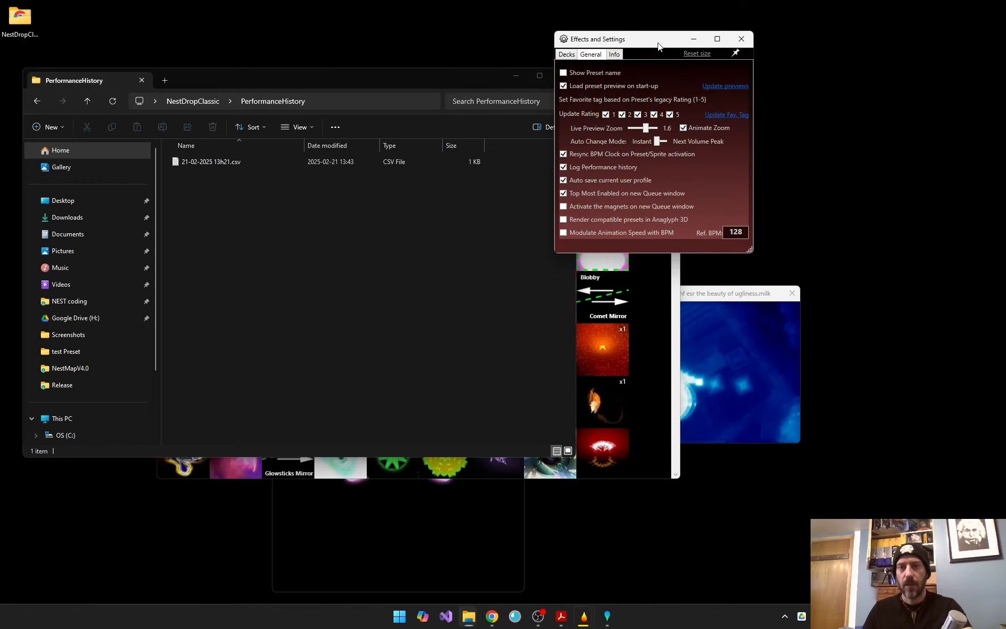
left_click(592, 171)
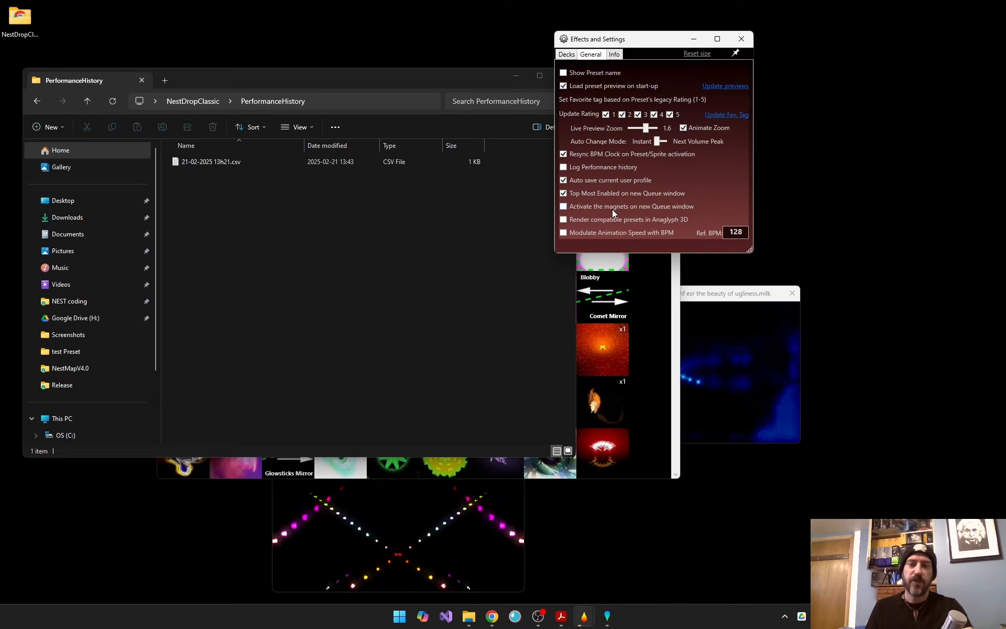
left_click(87, 101)
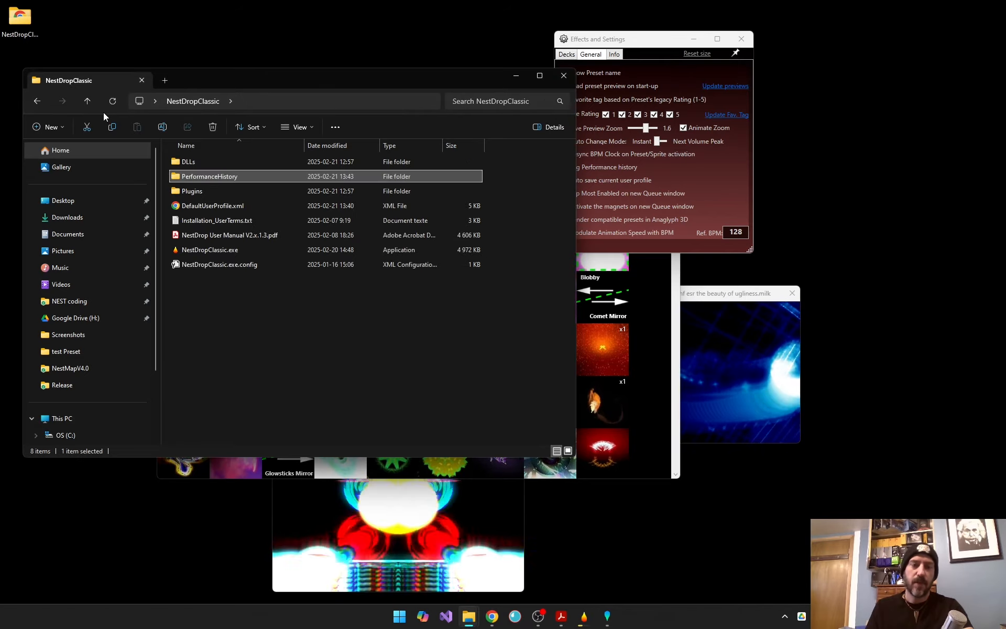
left_click(190, 331)
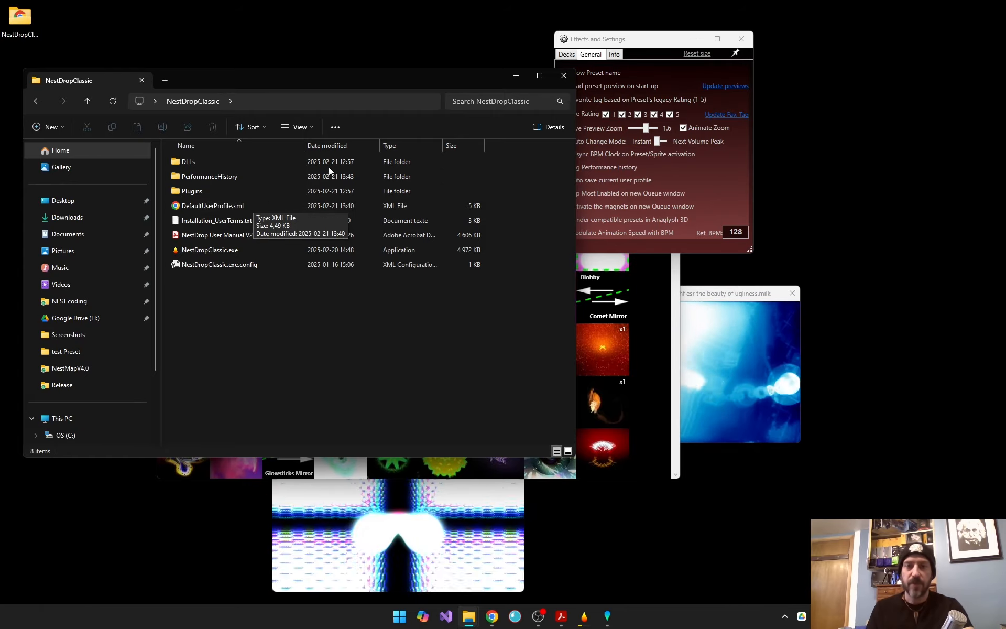
Minimise File Explorer and create a new Queue window, placing it above the NestDrop preset library
left_click_drag(647, 42, 694, 39)
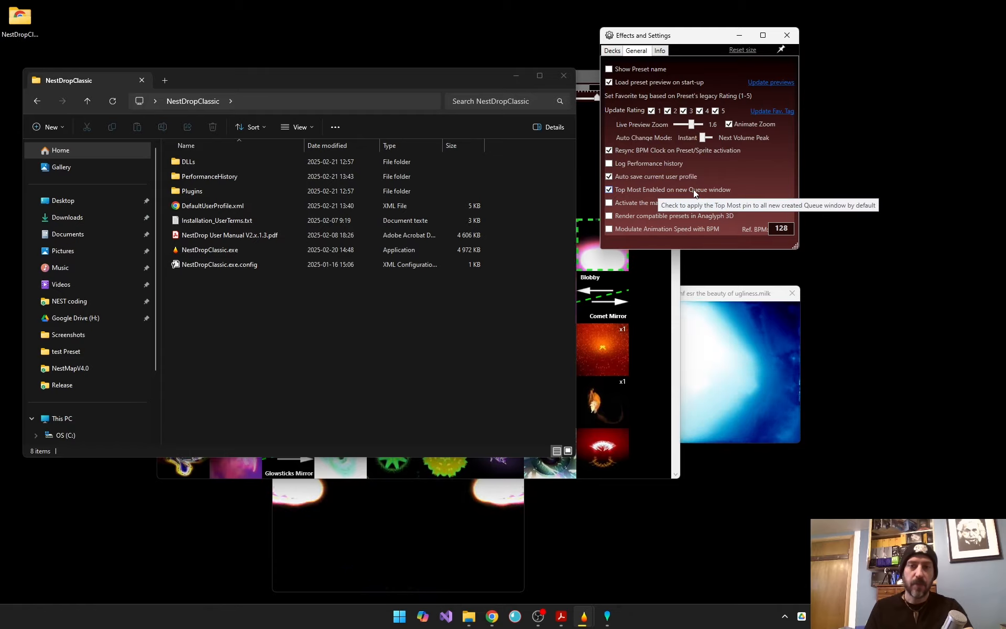
left_click(470, 82)
left_click(517, 82)
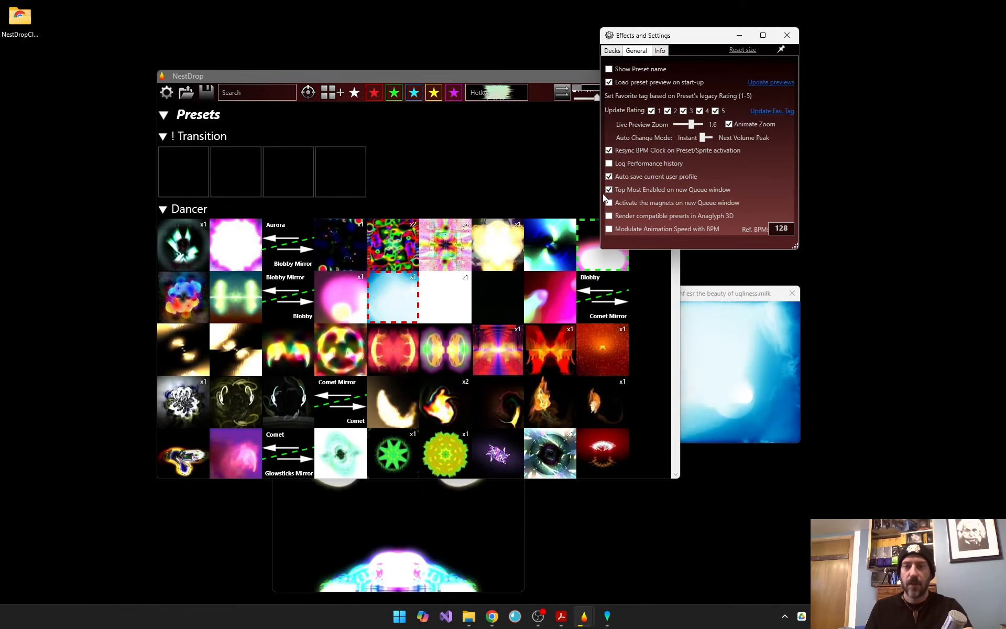
left_click(328, 96)
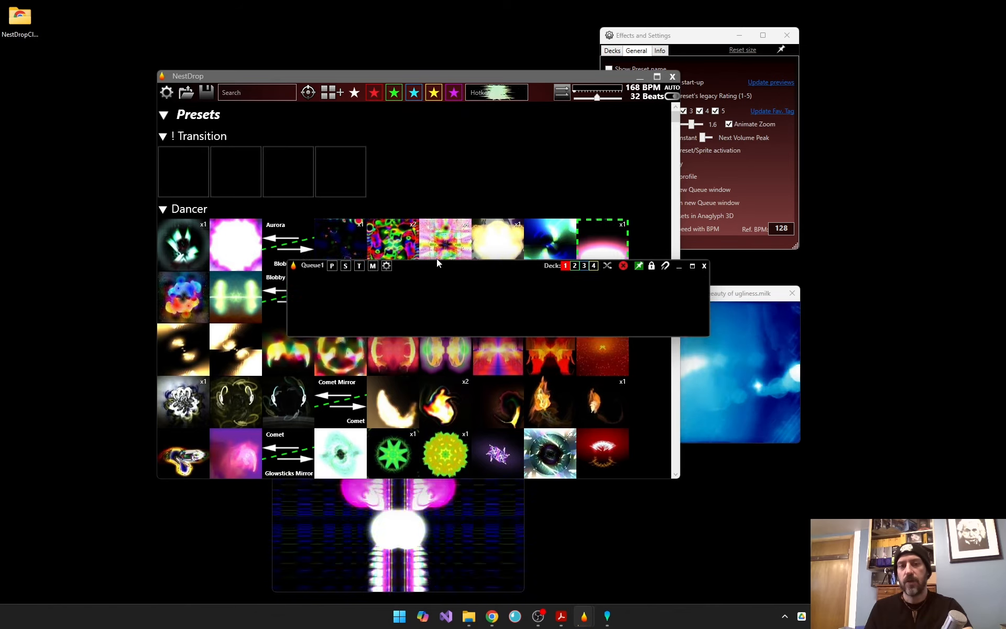
left_click_drag(436, 259, 303, 30)
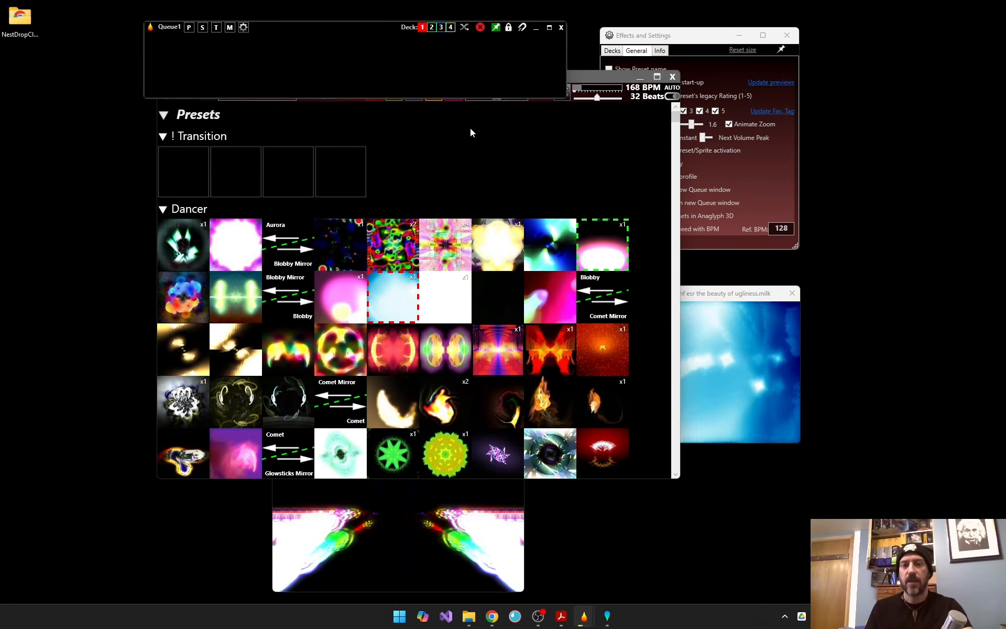
left_click_drag(585, 75, 555, 113)
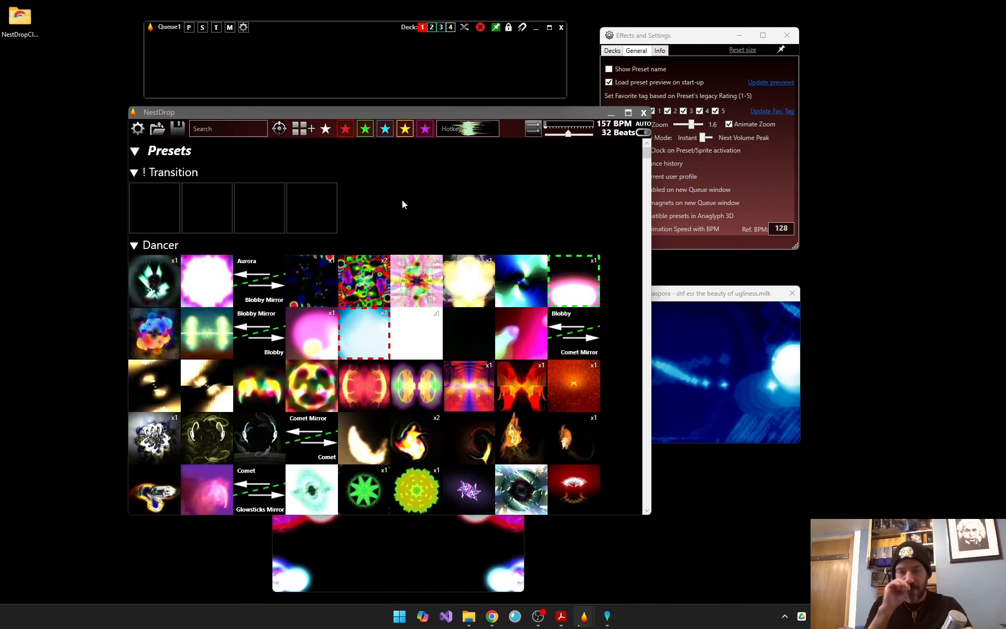
Try adding the black-and-white radial Dancer preset to Queue1 and remove all items from the queue
scroll(416, 216, "down", 10)
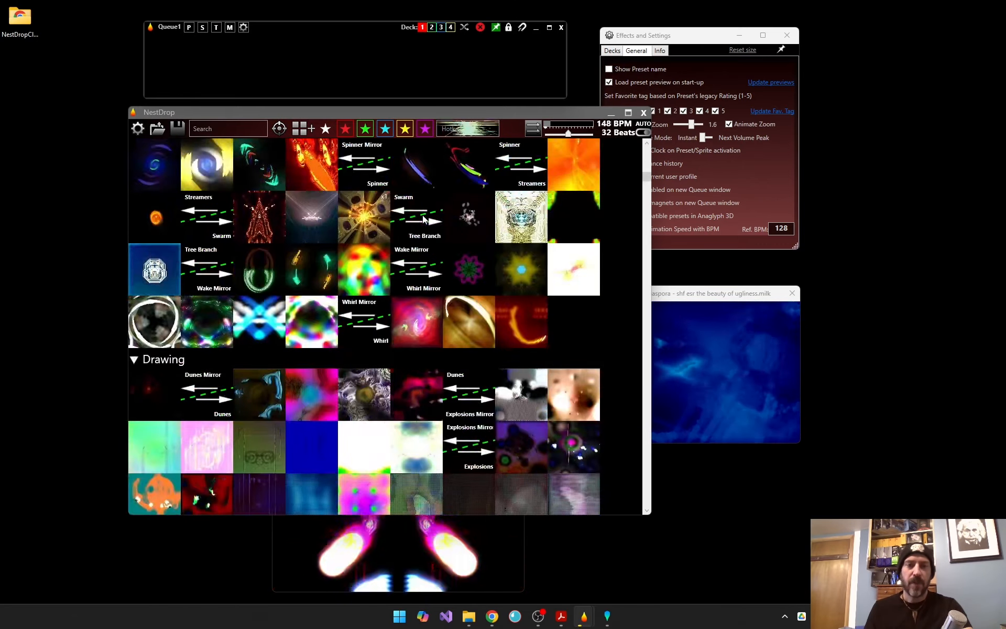
scroll(424, 220, "up", 5)
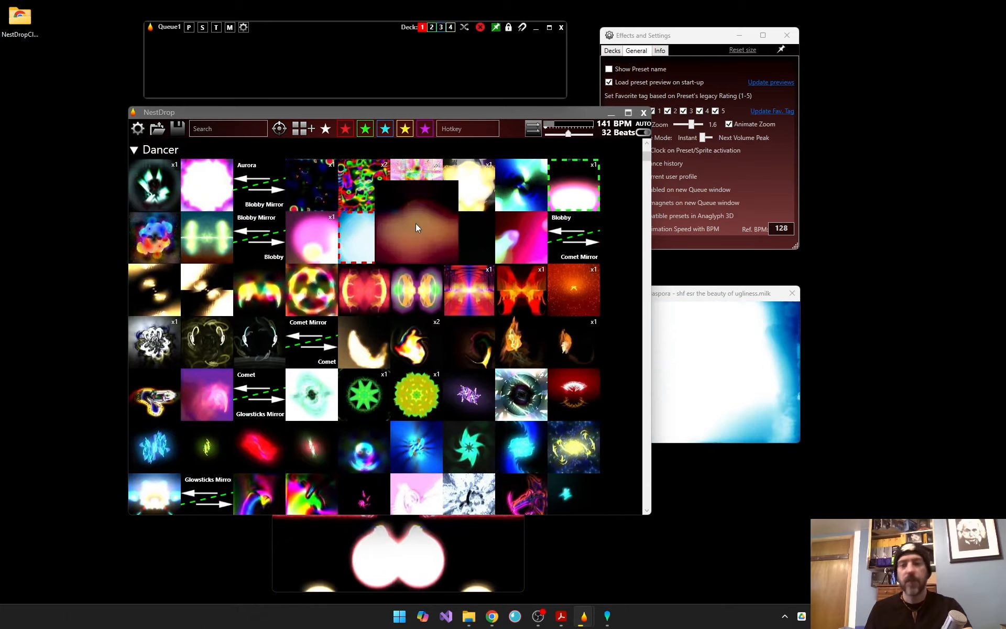
scroll(416, 223, "down", 10)
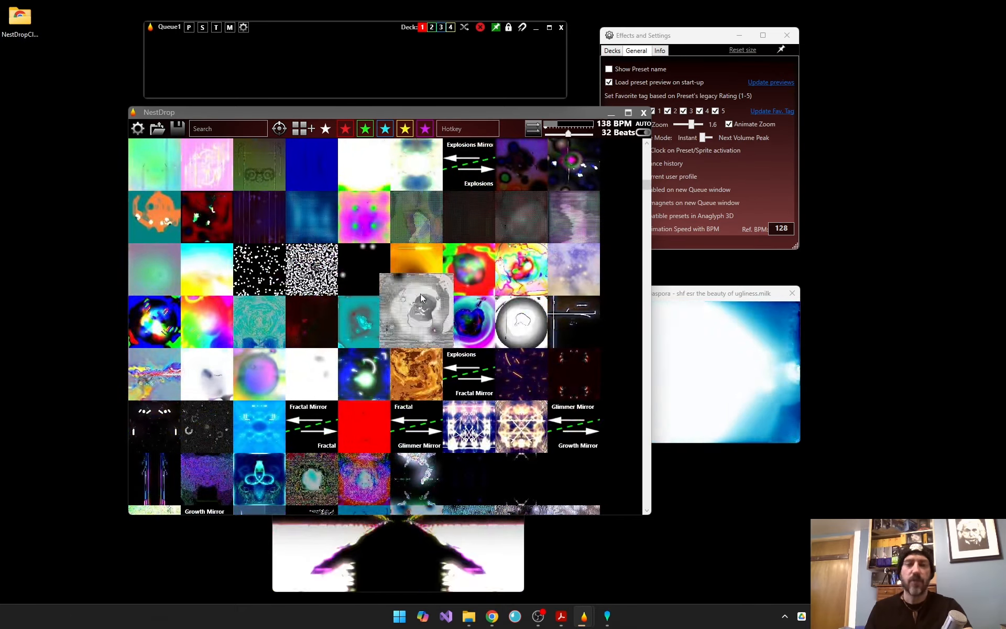
scroll(379, 388, "down", 5)
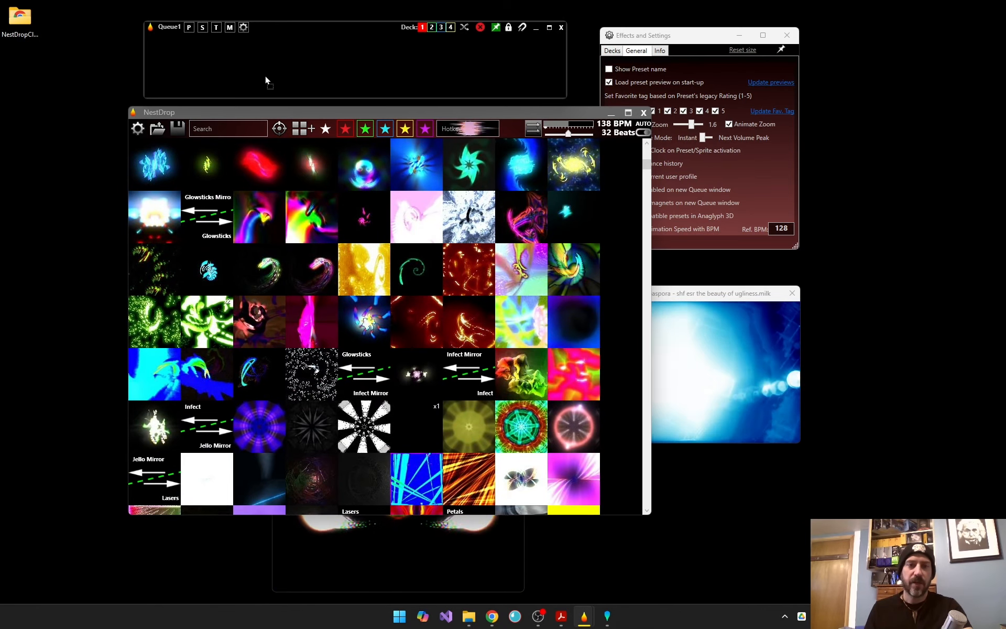
left_click_drag(181, 64, 184, 62)
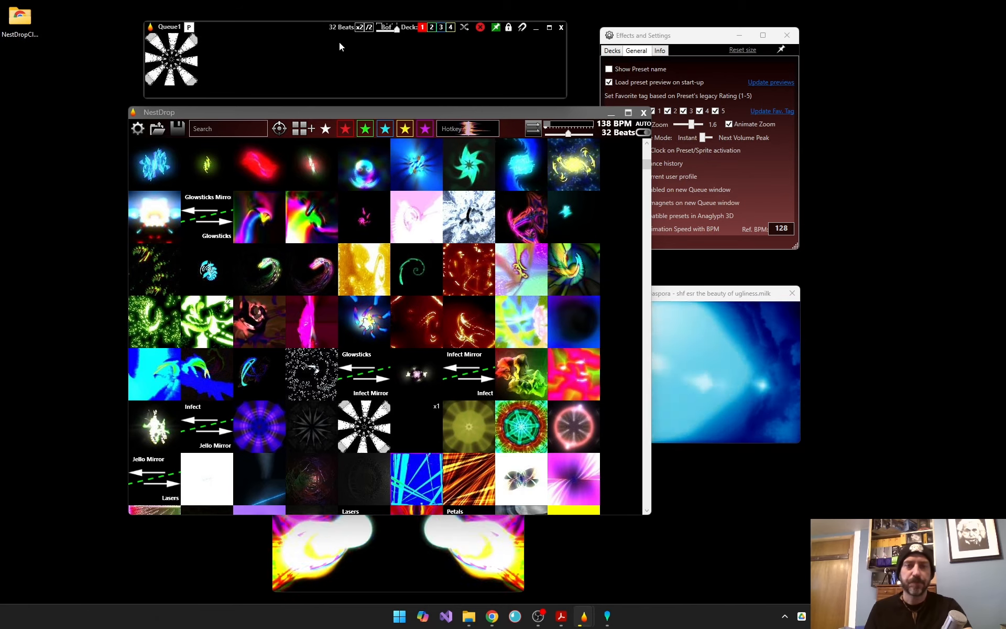
left_click(481, 29)
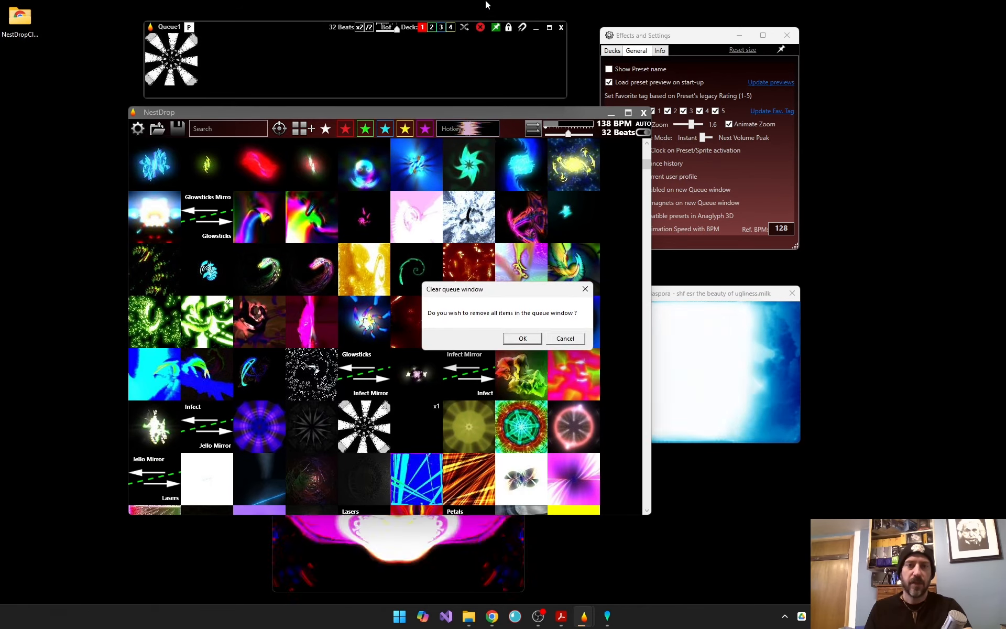
left_click(522, 340)
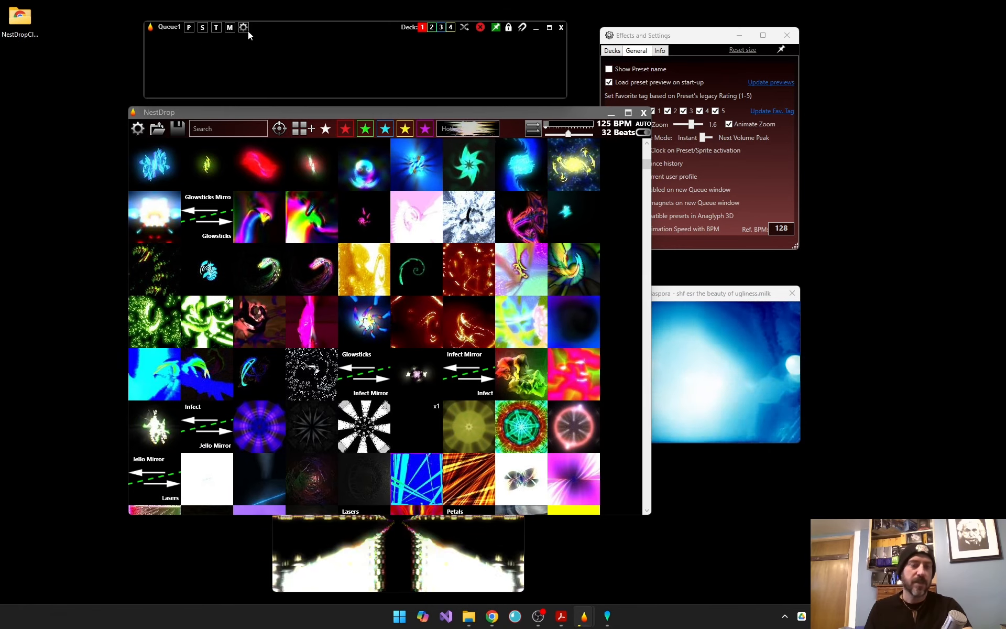
Add the black-and-white radial preset and the whole Glowsticks preset group to Queue1, and clear the queue
mouse_move(265, 30)
left_mouse_down()
mouse_move(239, 32)
mouse_move(255, 27)
left_mouse_up()
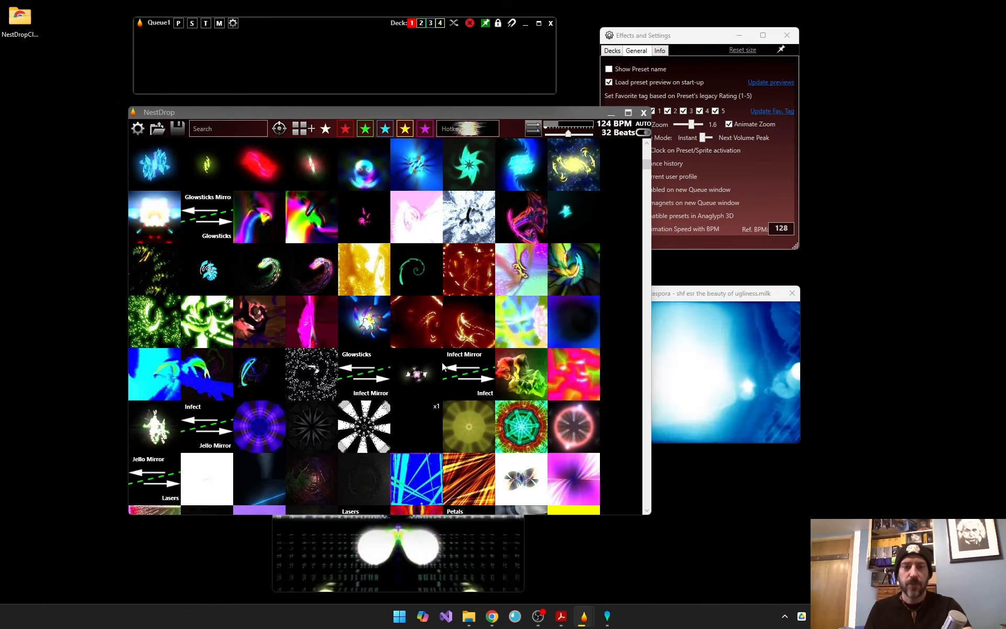
mouse_move(362, 433)
left_click_drag(362, 432, 406, 397)
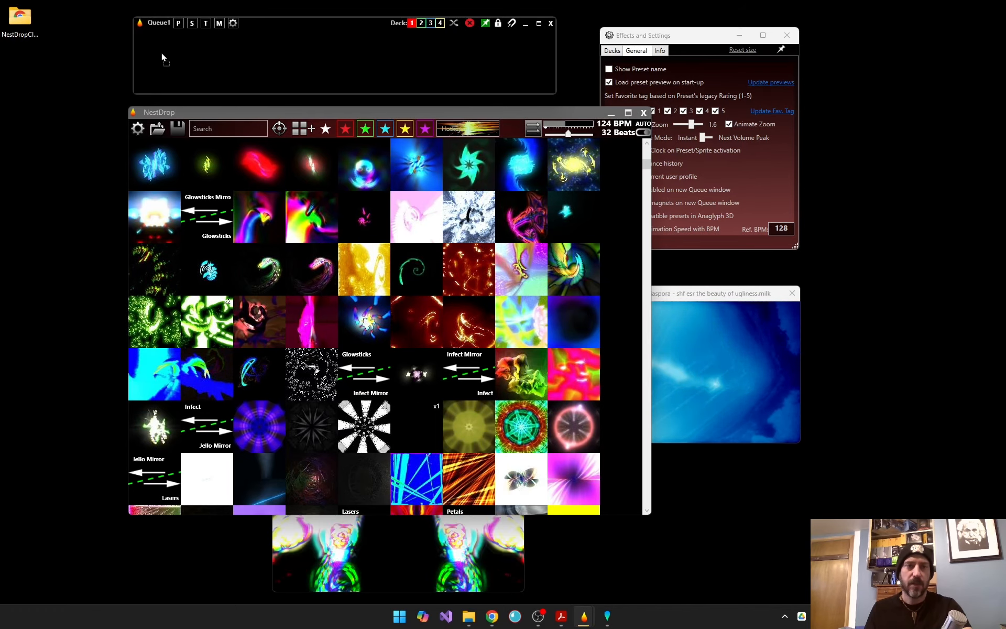
left_click_drag(162, 58, 163, 57)
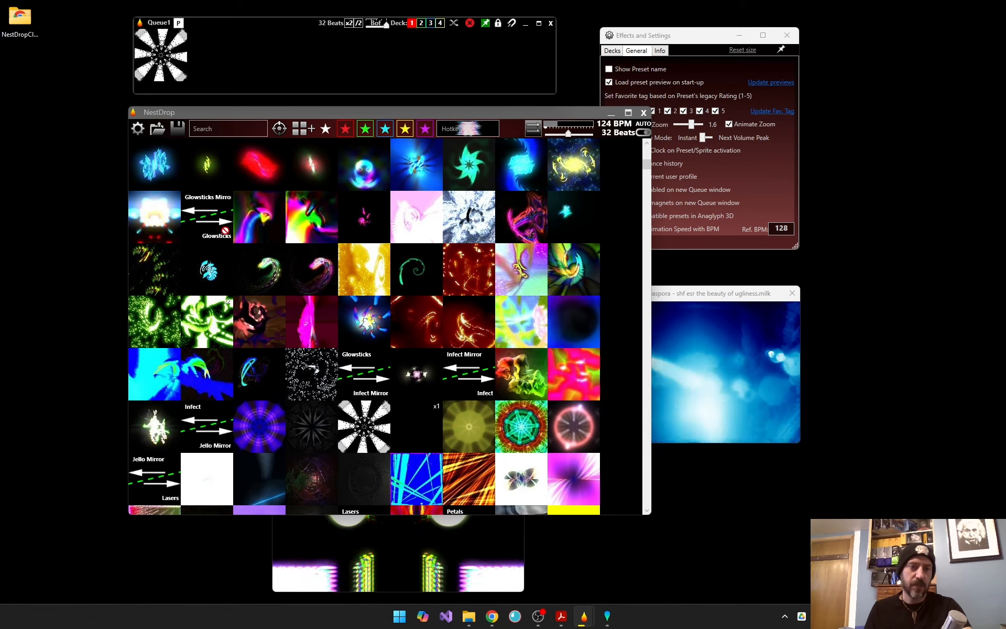
left_click_drag(228, 81, 229, 83)
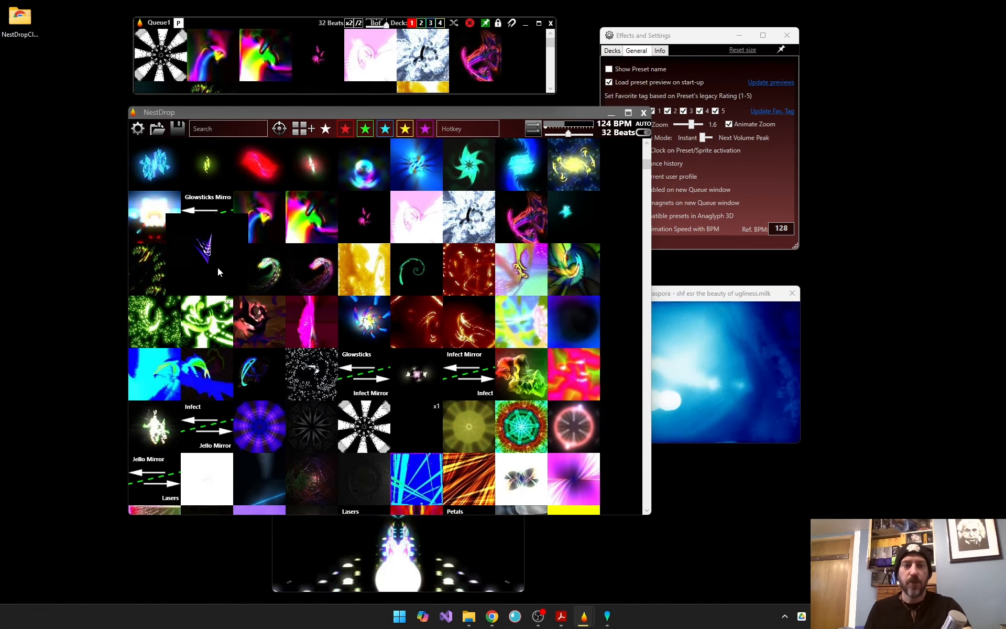
scroll(218, 268, "up", 7)
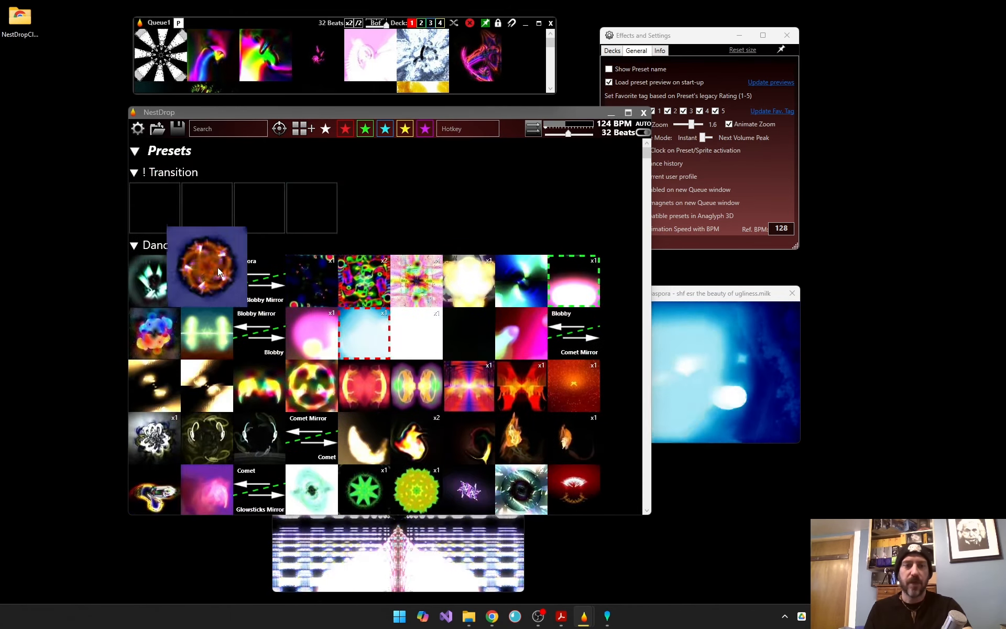
left_click(470, 23)
left_click(523, 339)
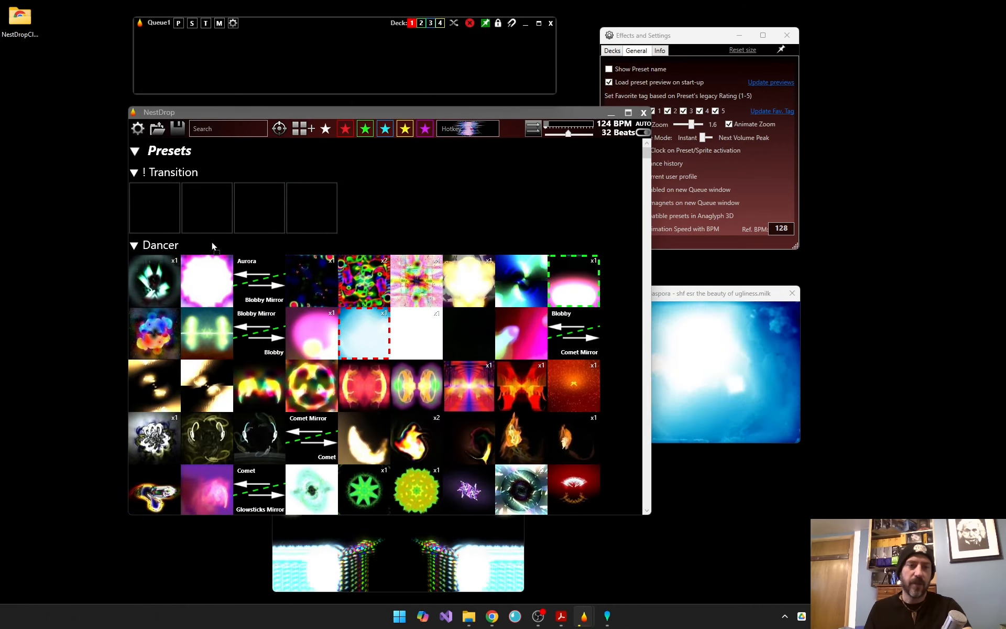
Add the entire Dancer category to Queue1 and make the queue window slightly taller
left_click_drag(182, 64, 182, 64)
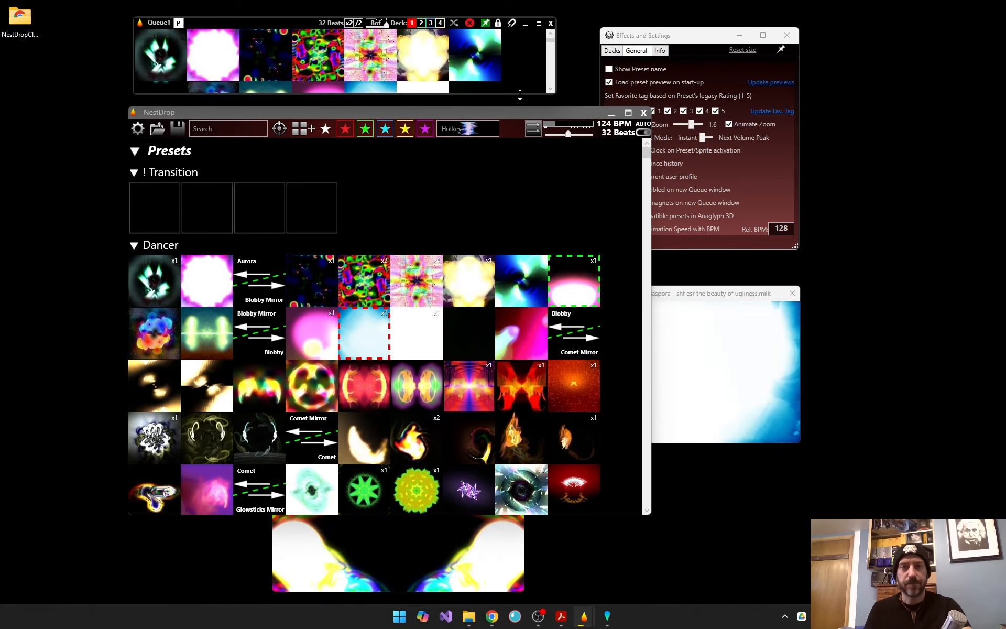
left_click_drag(520, 94, 488, 98)
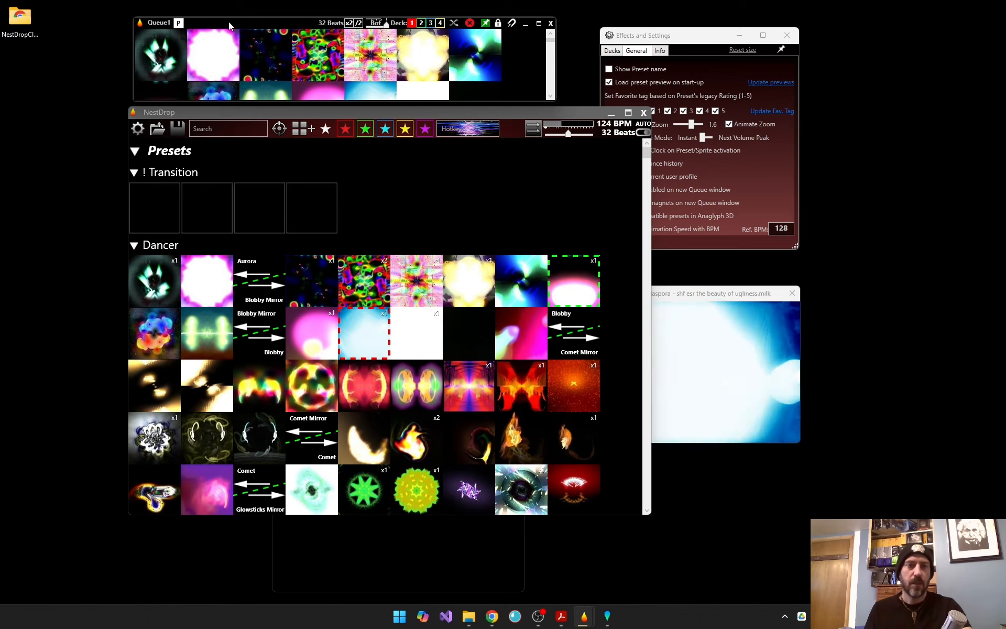
Move the Queue1 window and the preset library away from the settings window, keeping Queue1 directly above the library
left_click_drag(229, 25, 176, 31)
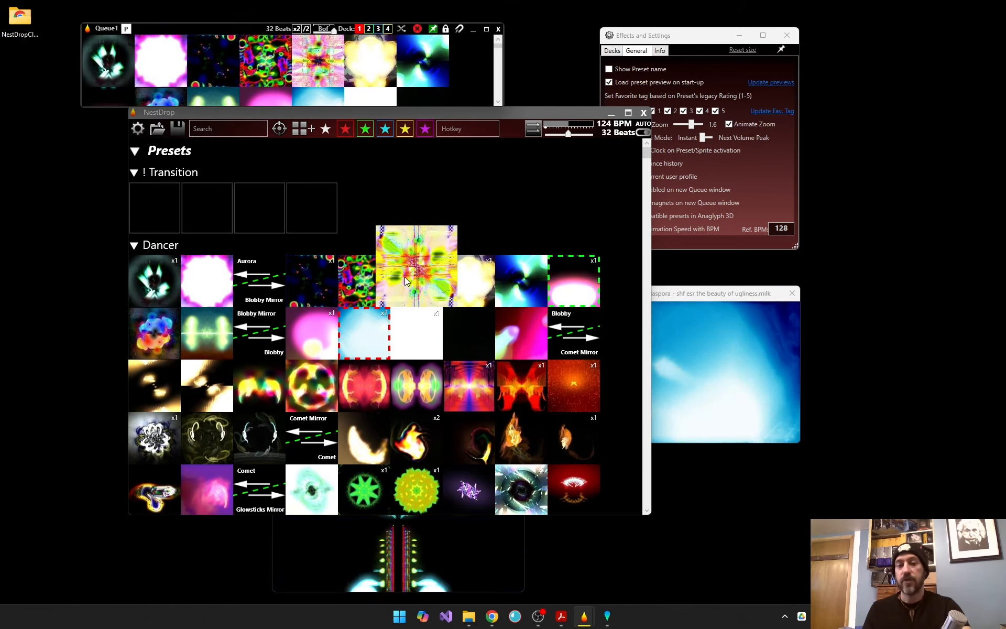
mouse_move(245, 103)
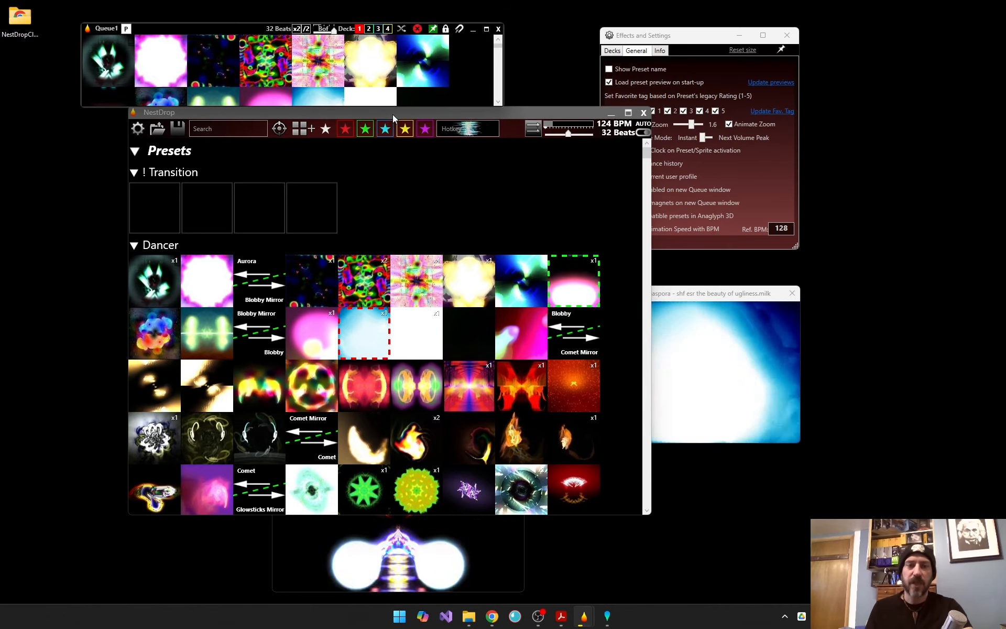
left_click_drag(392, 115, 310, 126)
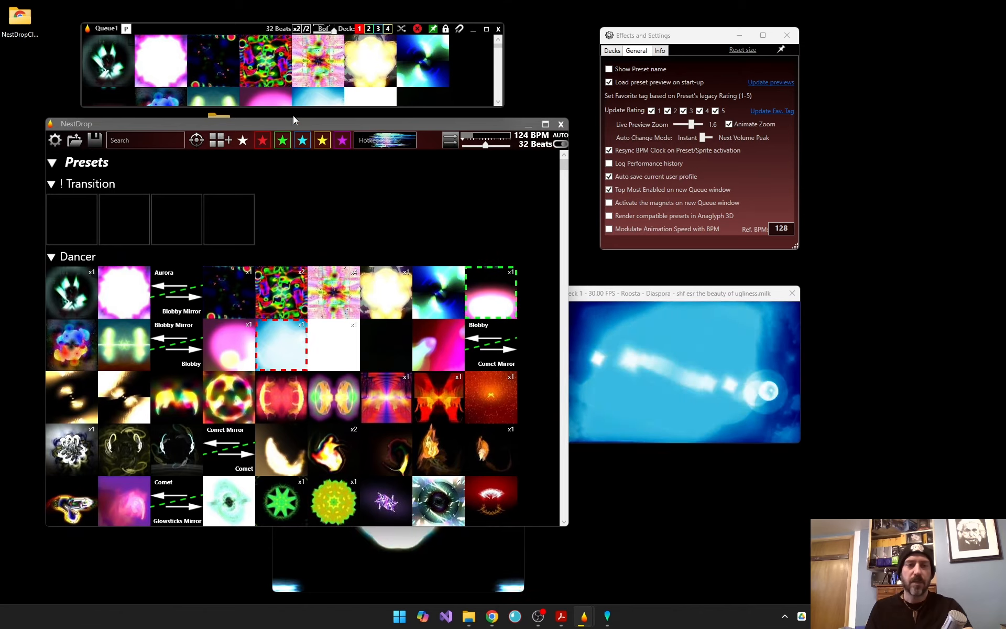
left_click_drag(171, 31, 127, 30)
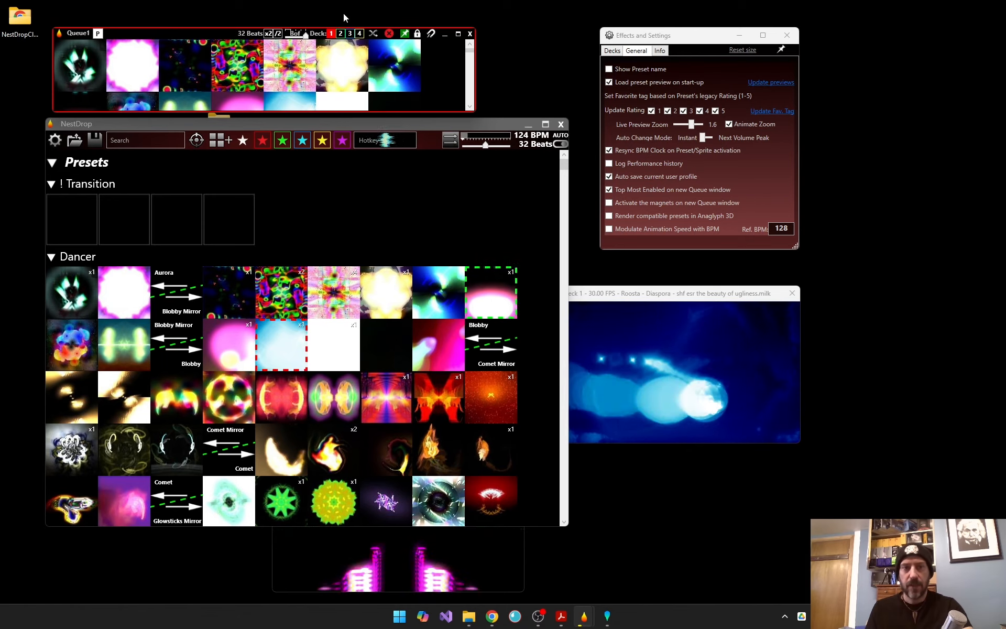
Switch Queue1 through decks 2, 3 and 4 and return it to deck 1
left_click(329, 34)
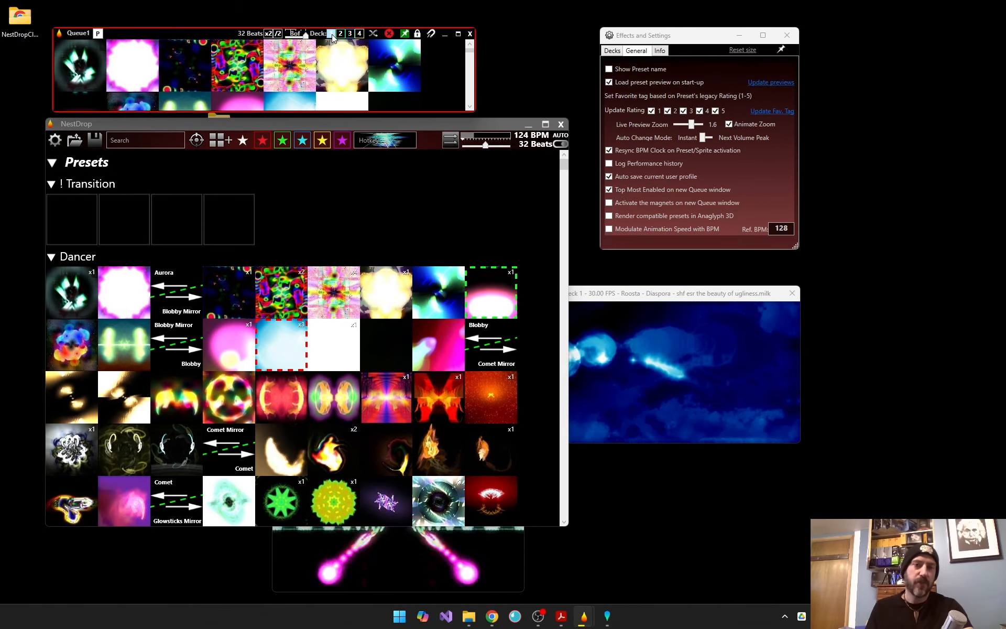
left_click(341, 34)
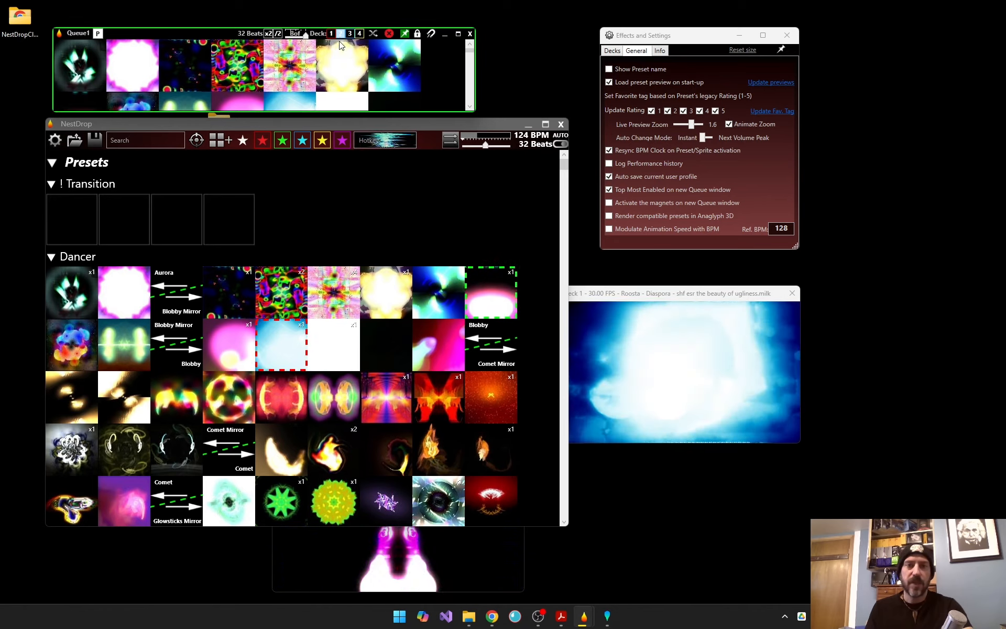
left_click(349, 34)
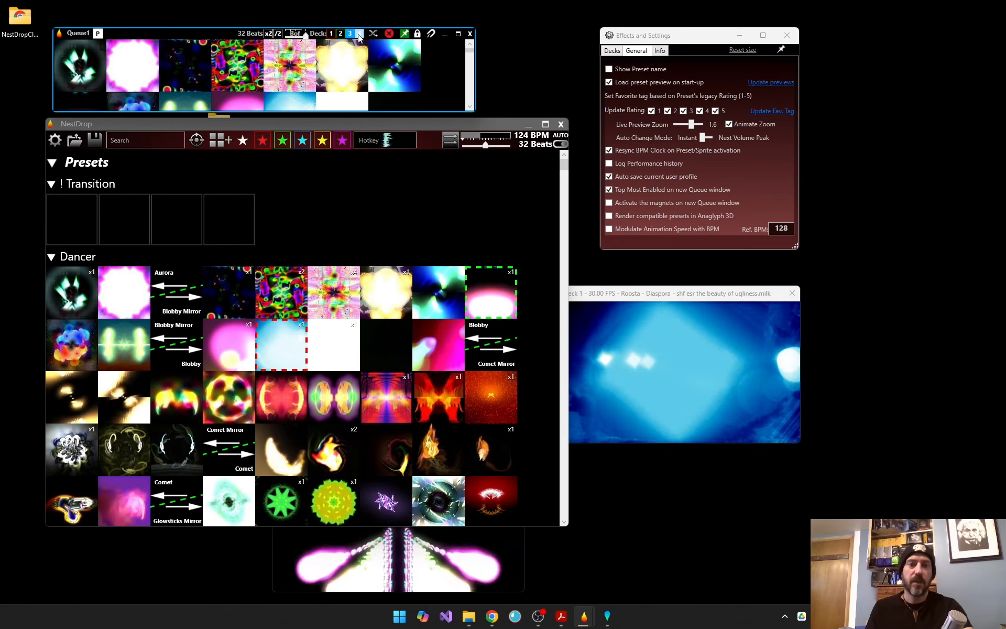
left_click(359, 35)
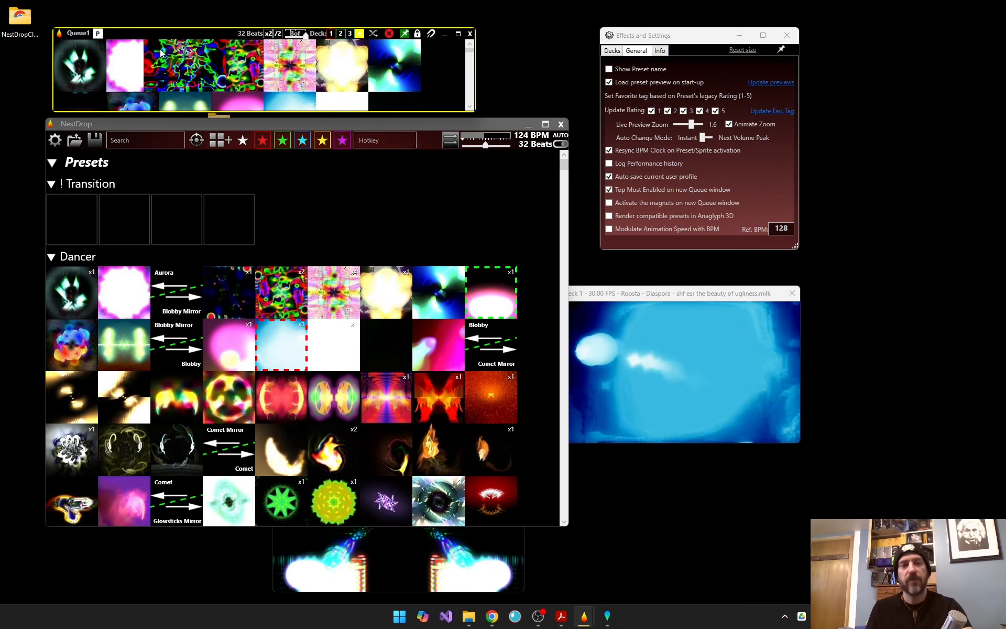
left_click(331, 34)
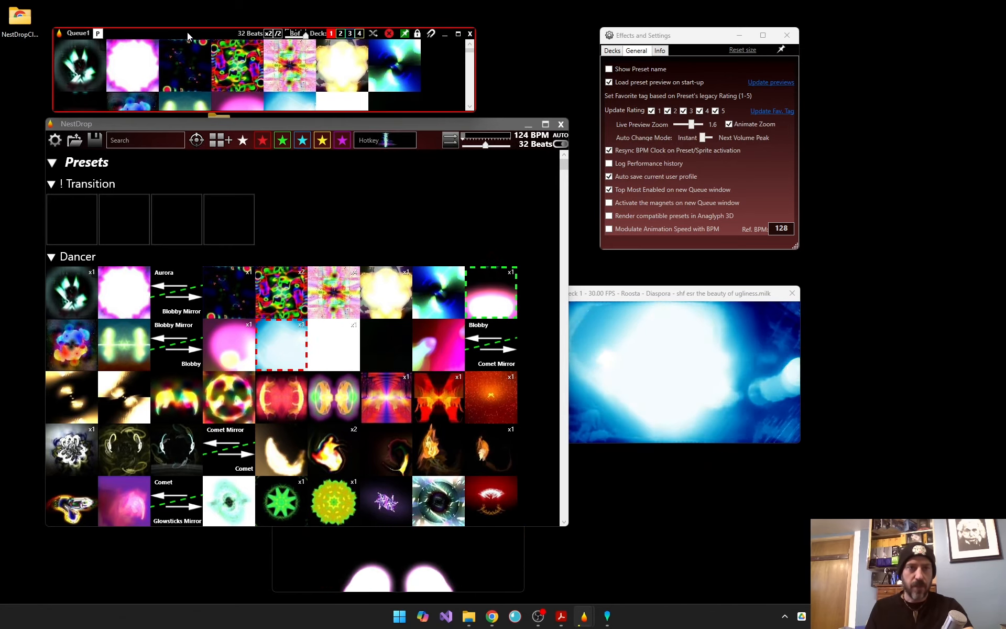
Make the Queue1 window taller so it fits two full preset rows and place it over the library
mouse_move(187, 33)
left_mouse_down()
mouse_move(162, 27)
mouse_move(185, 26)
left_mouse_up()
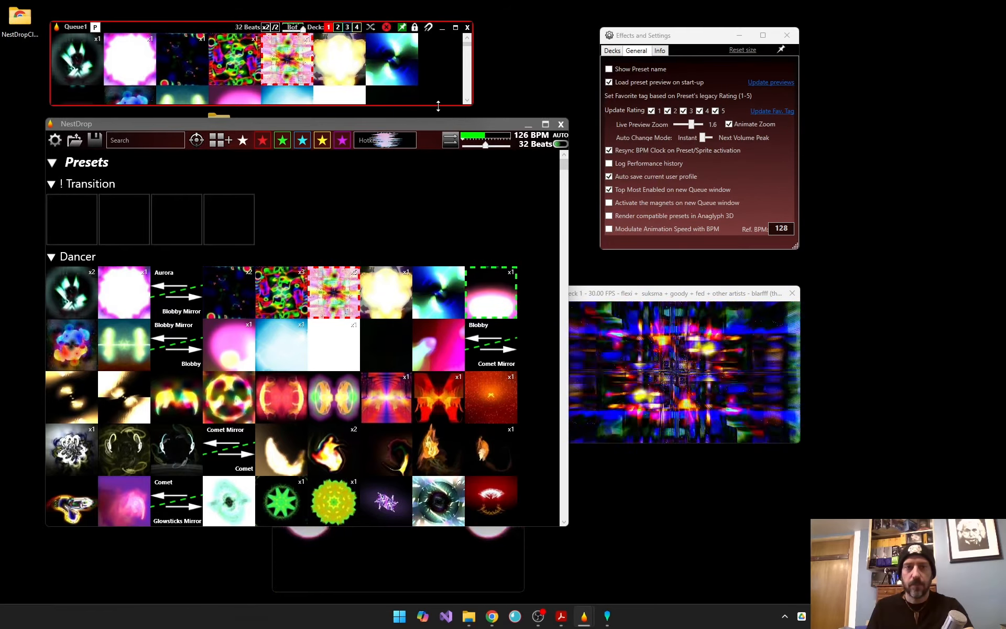
left_click_drag(438, 106, 438, 147)
left_click_drag(171, 30, 156, 191)
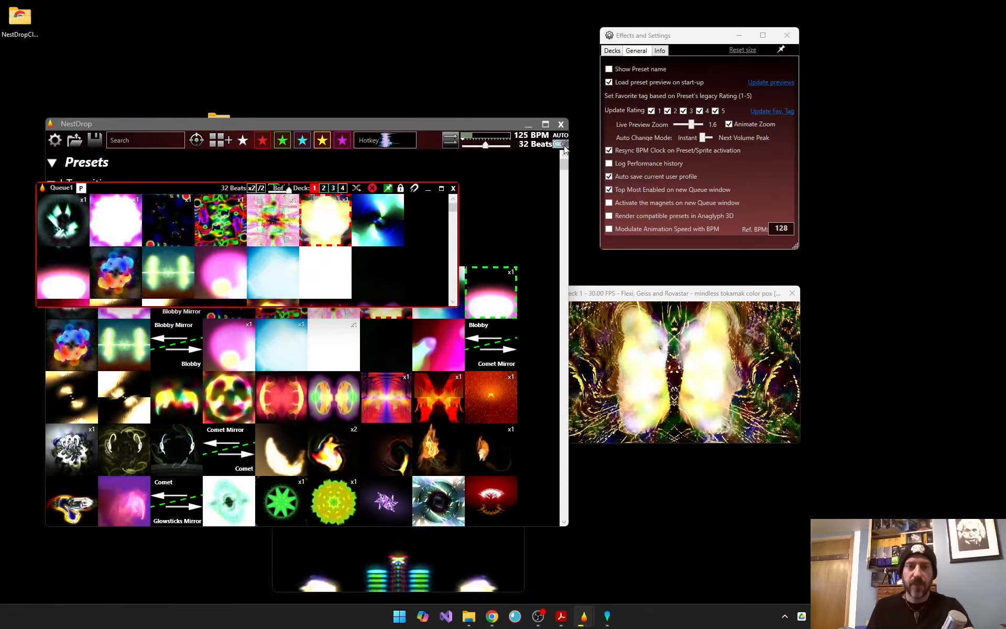
left_click(364, 140)
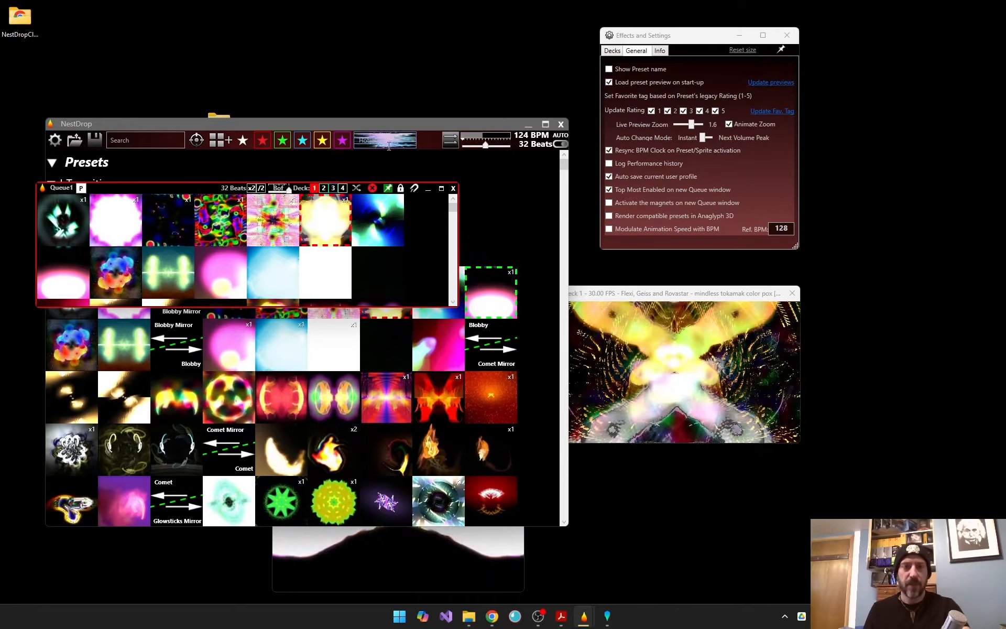
type("1234567890")
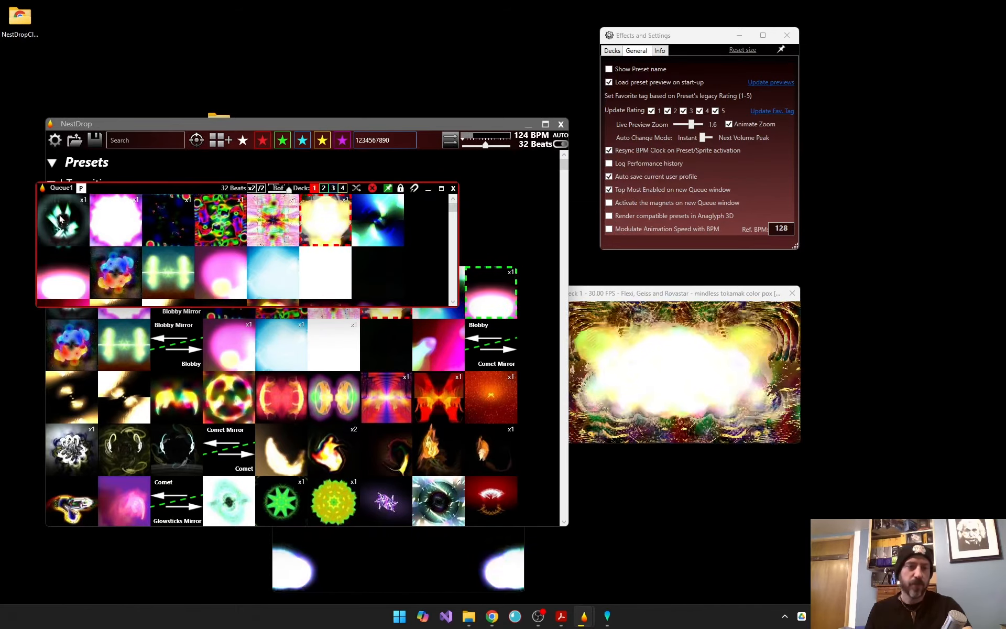
mouse_move(59, 225)
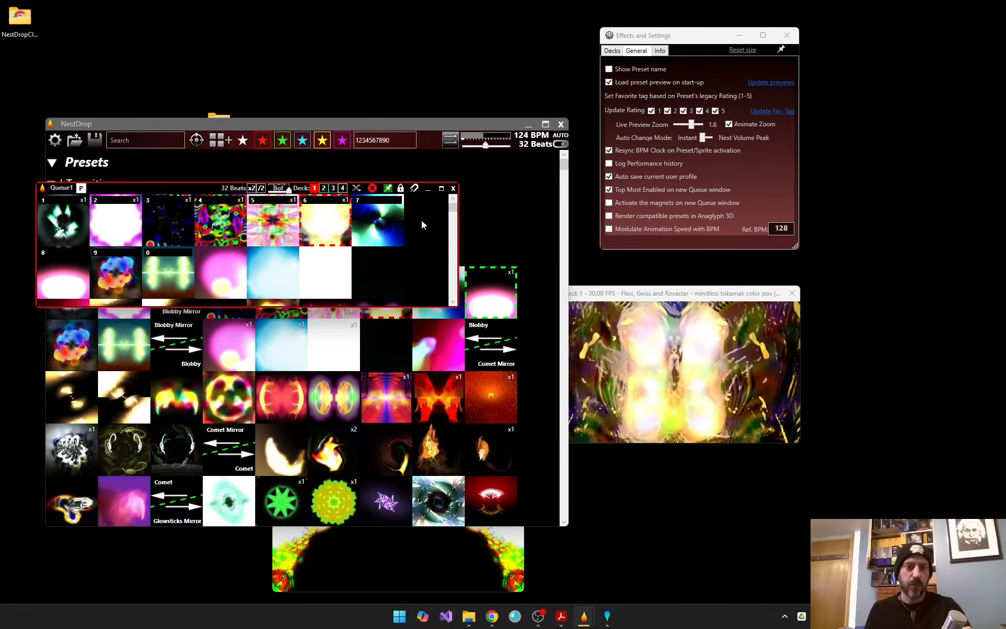
mouse_move(69, 258)
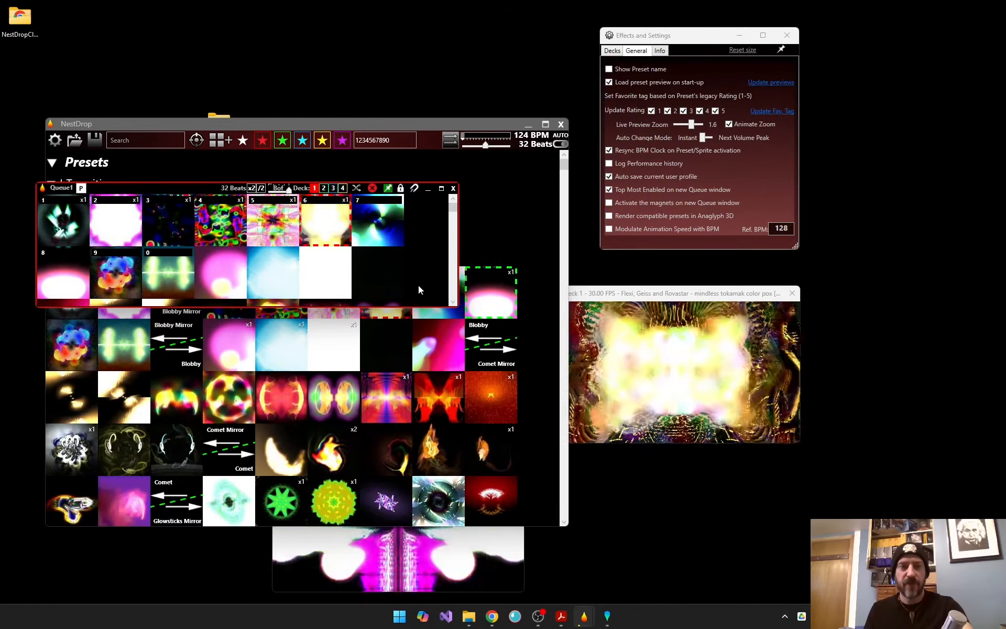
Play the Queue1 preset with hotkey 5 on deck 1 and move Queue1 up, clear of the Dancer presets
mouse_move(265, 220)
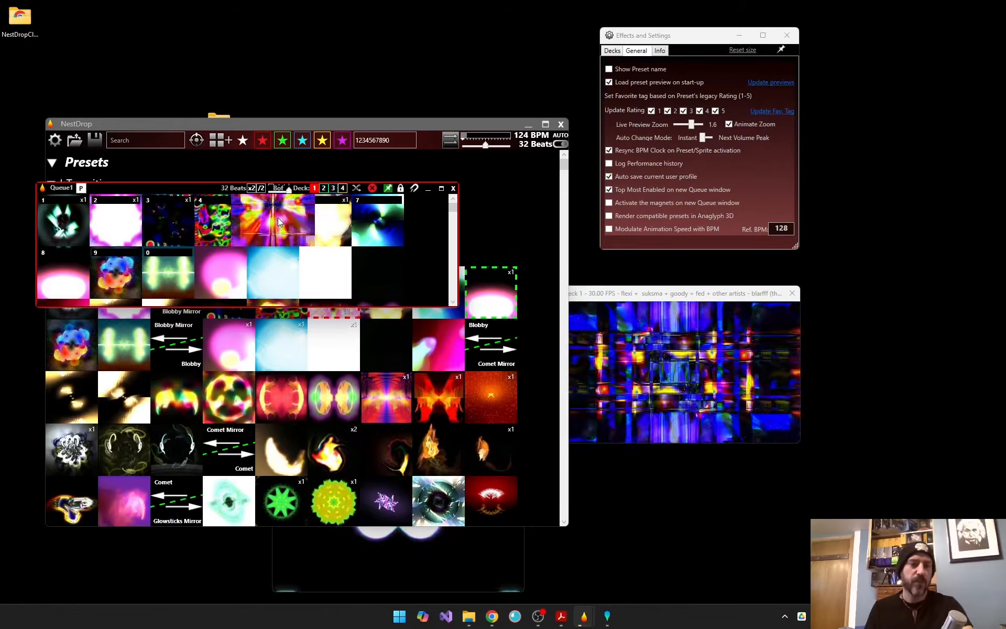
left_click_drag(199, 189, 231, 77)
mouse_move(313, 104)
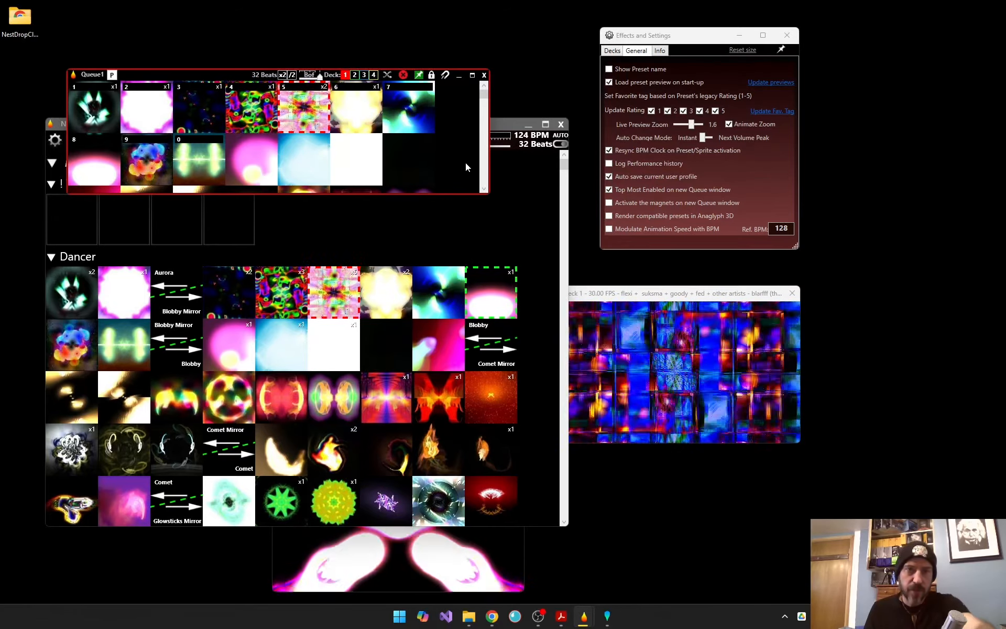
mouse_move(416, 157)
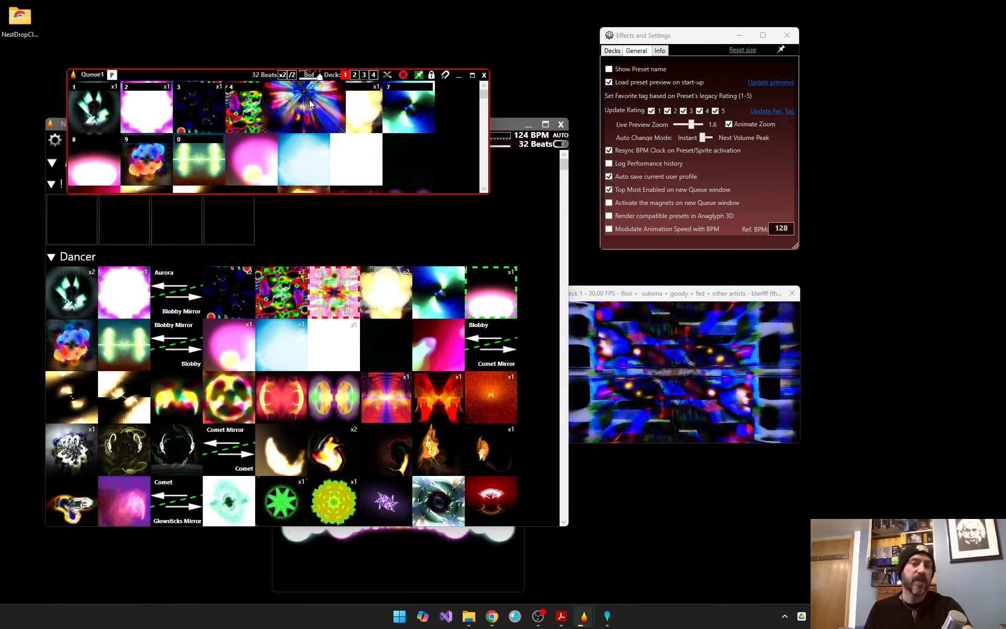
left_click(309, 101)
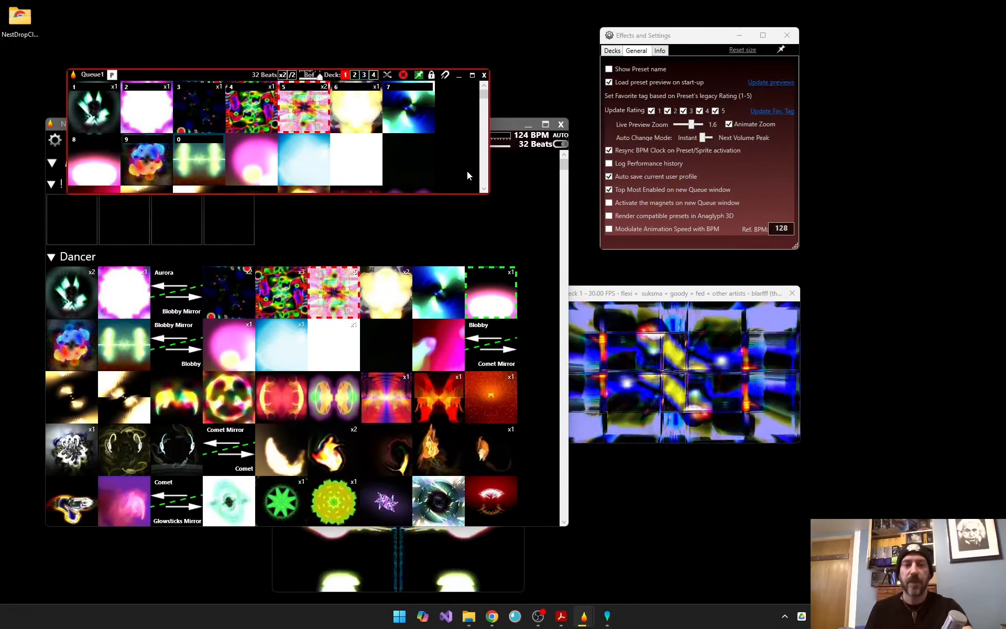
mouse_move(407, 126)
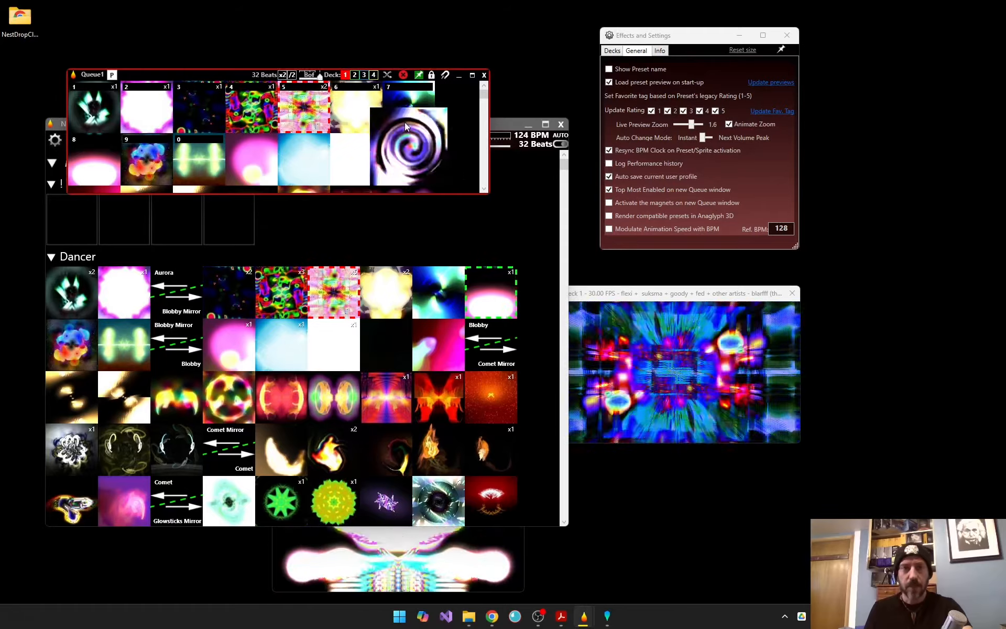
mouse_move(340, 107)
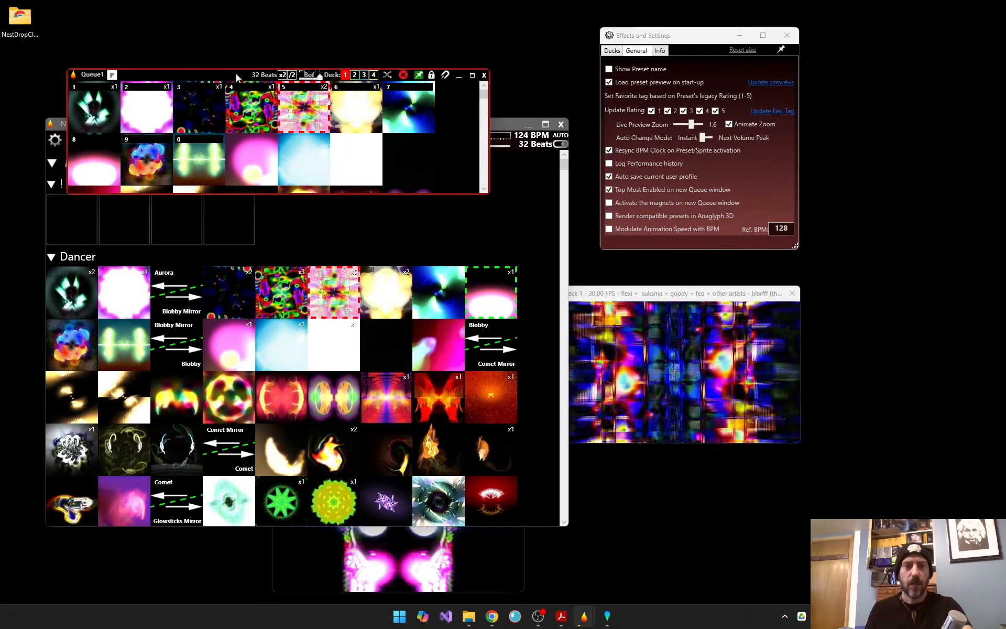
Reposition Queue1 above the preset library and shift the library window down so its toolbar is uncovered
left_click_drag(236, 78, 256, 176)
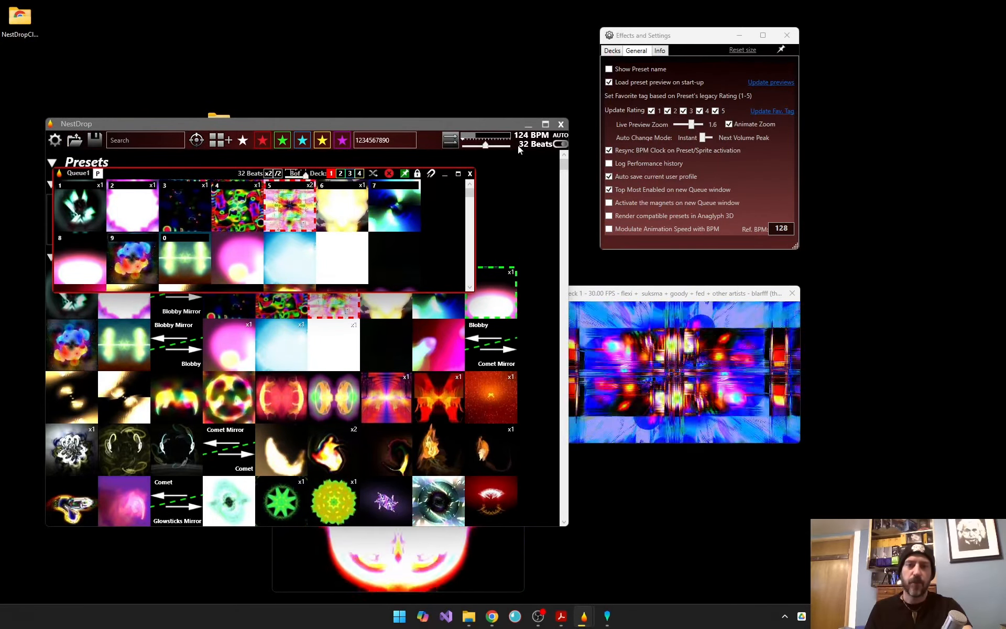
left_click_drag(218, 171, 297, 170)
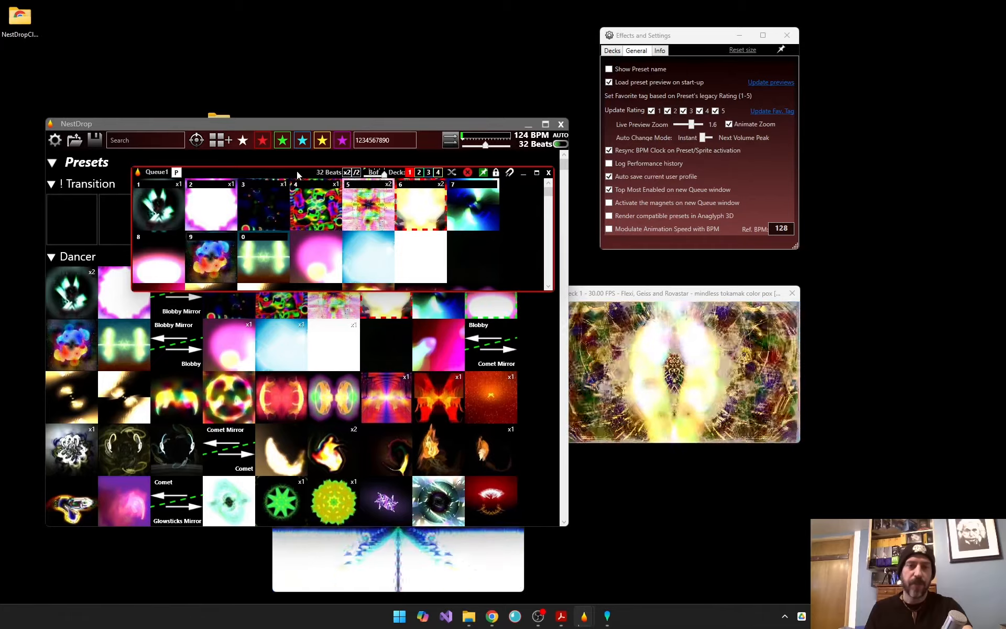
left_click_drag(297, 171, 190, 18)
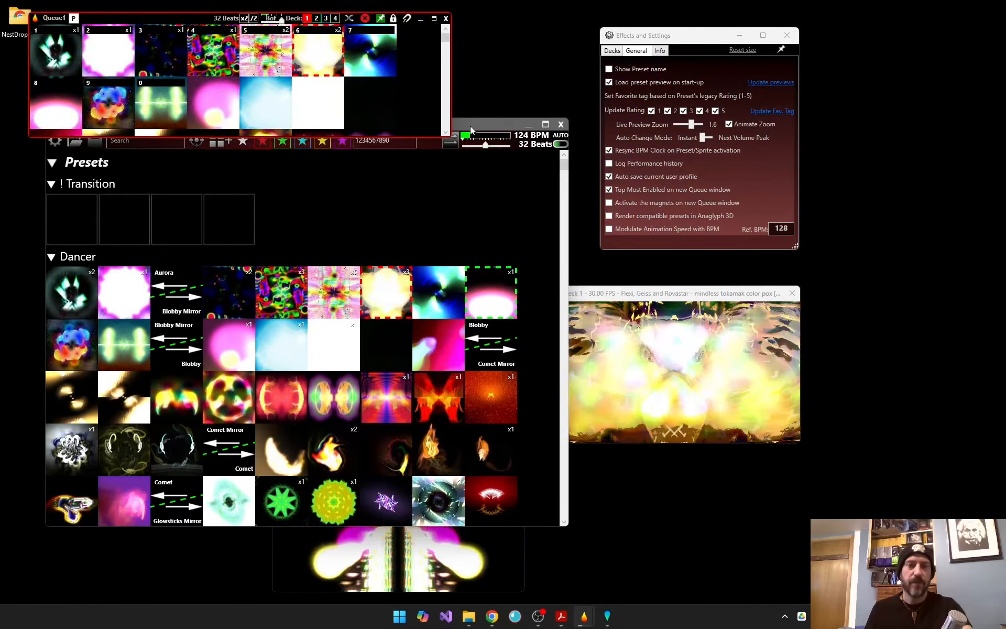
left_click_drag(470, 130, 467, 153)
Create a second Queue window over the library and add the entire Drawing category to it
left_click(212, 168)
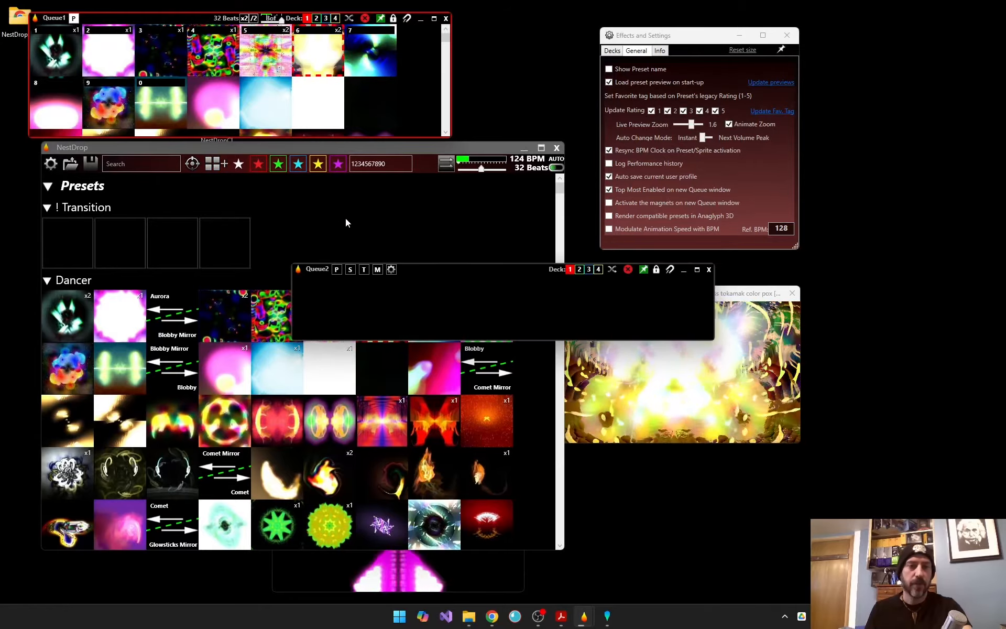
left_click_drag(442, 268, 173, 188)
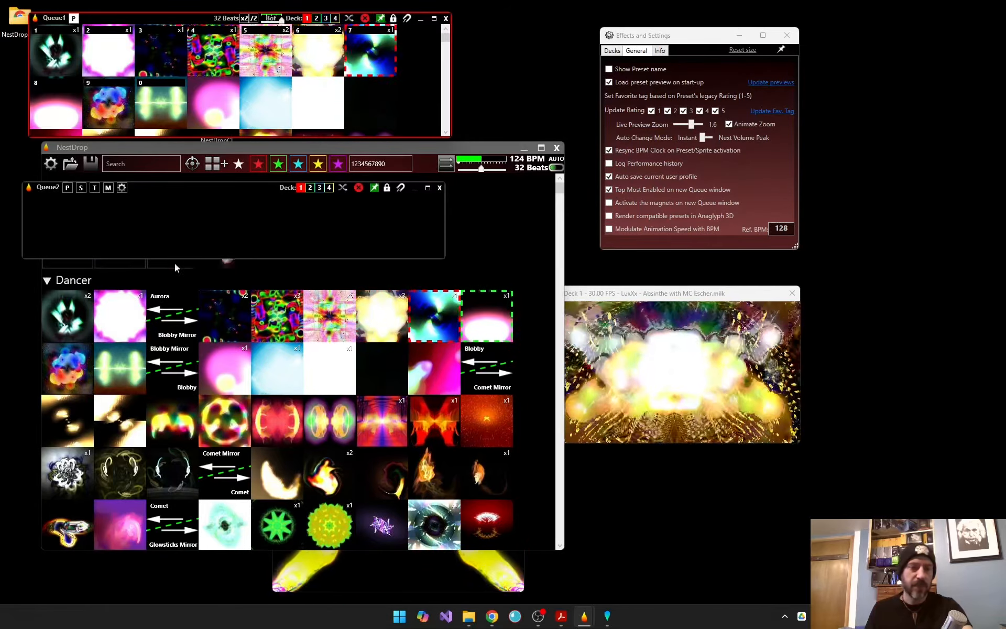
scroll(119, 340, "down", 6)
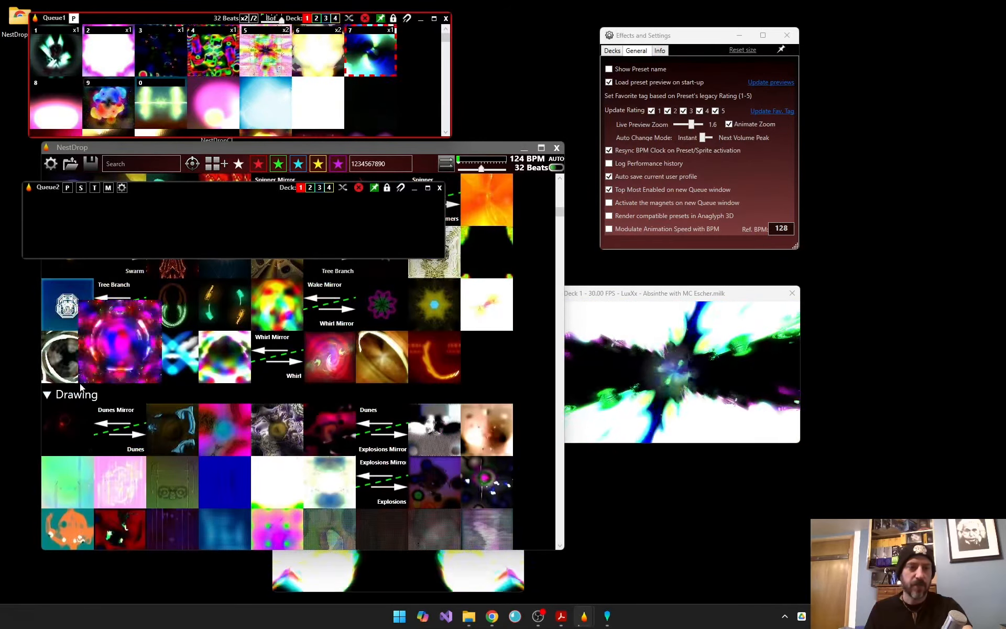
left_click_drag(111, 173, 100, 225)
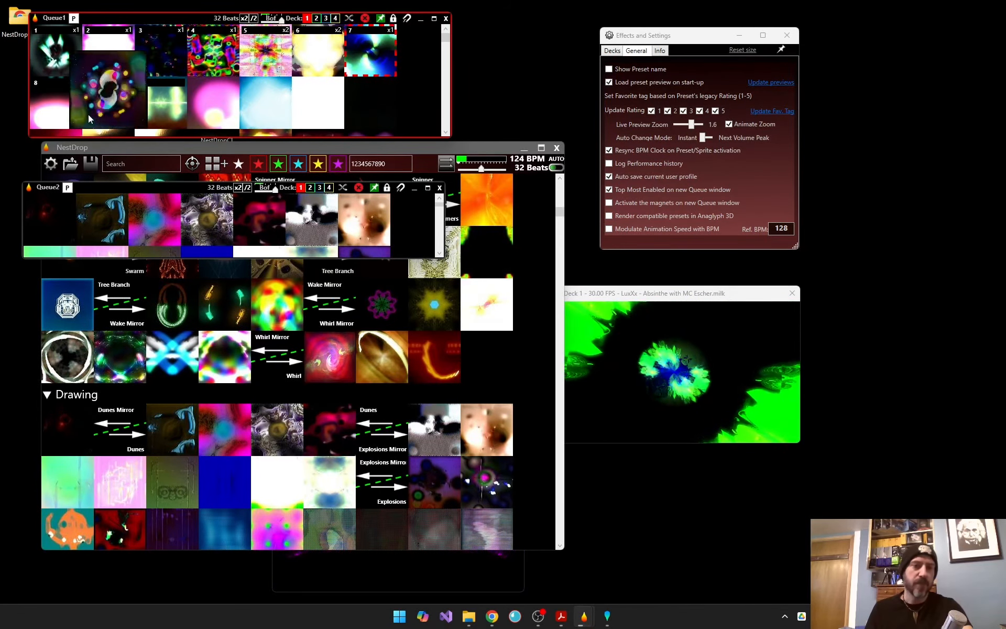
Enlarge the Queue2 window to show three full preset rows and position it just below the library's toolbar
left_click_drag(152, 258, 153, 363)
left_click_drag(156, 188, 168, 155)
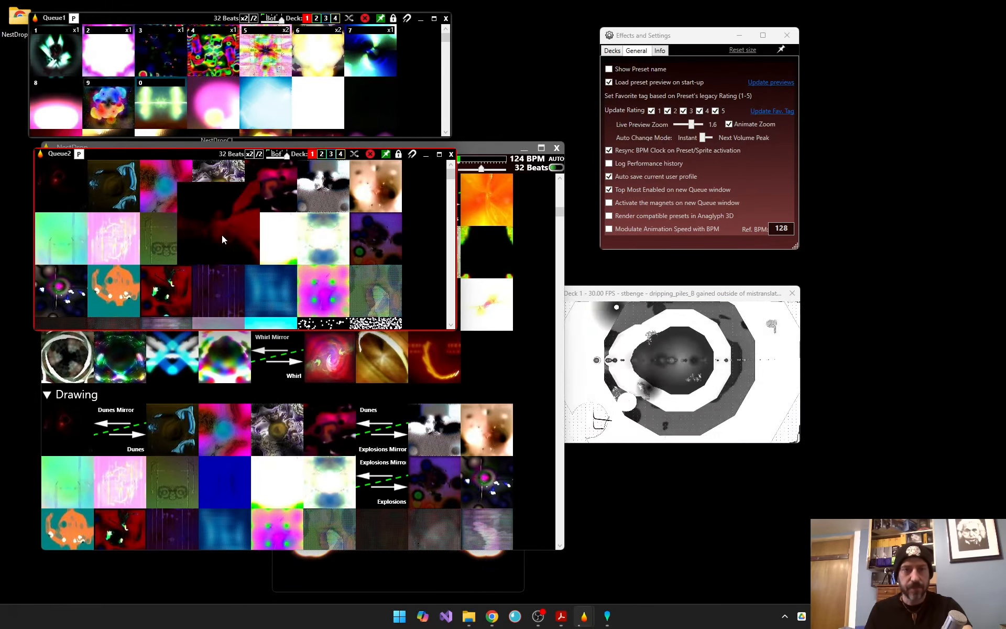
left_click_drag(157, 154, 169, 185)
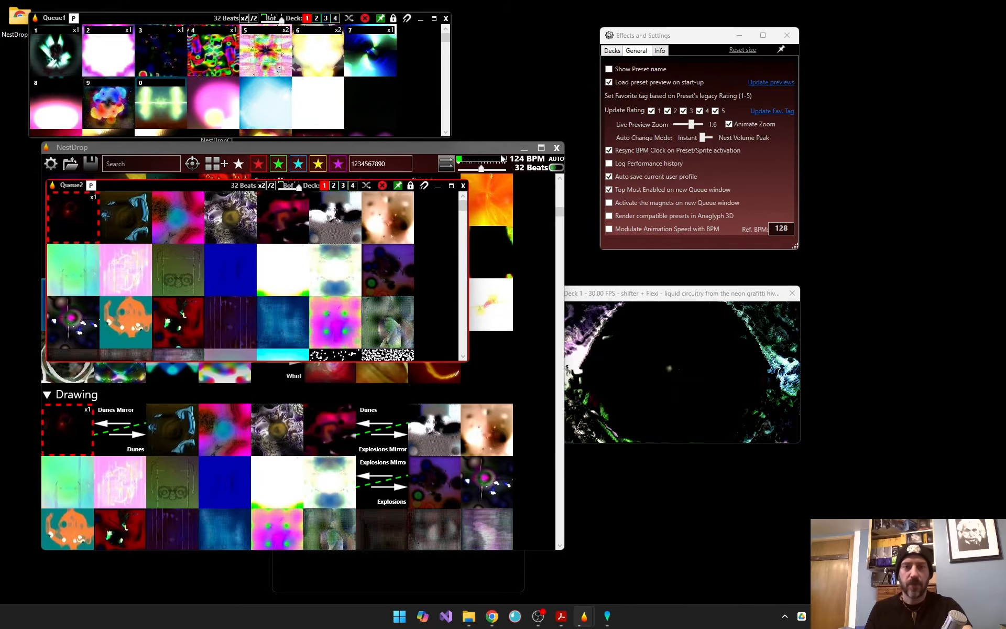
Set the global auto-change interval to 16 beats and reduce Queue2's interval to 4 beats
left_click(471, 170)
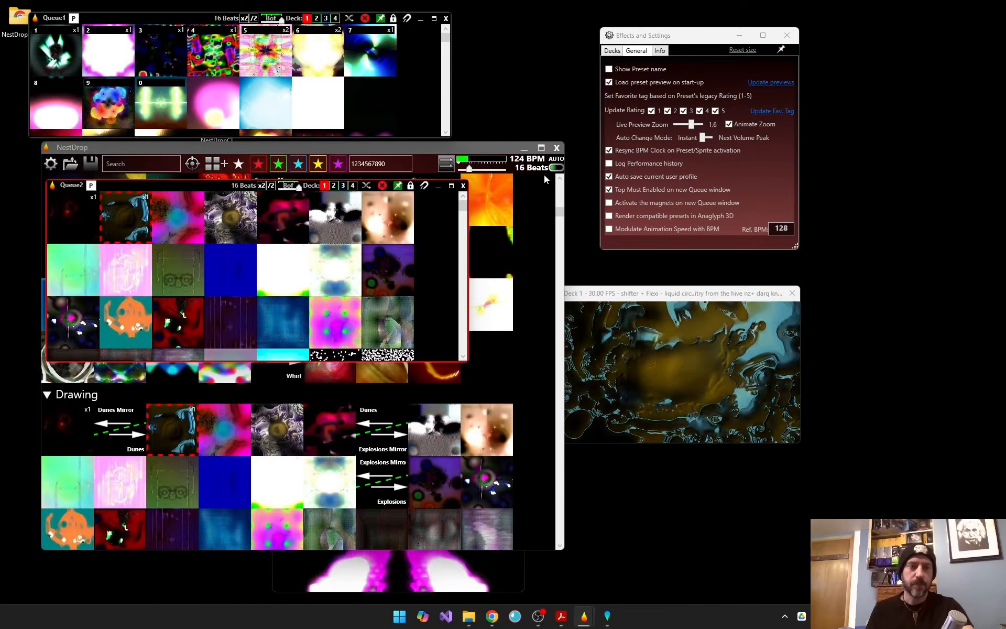
left_click(270, 186)
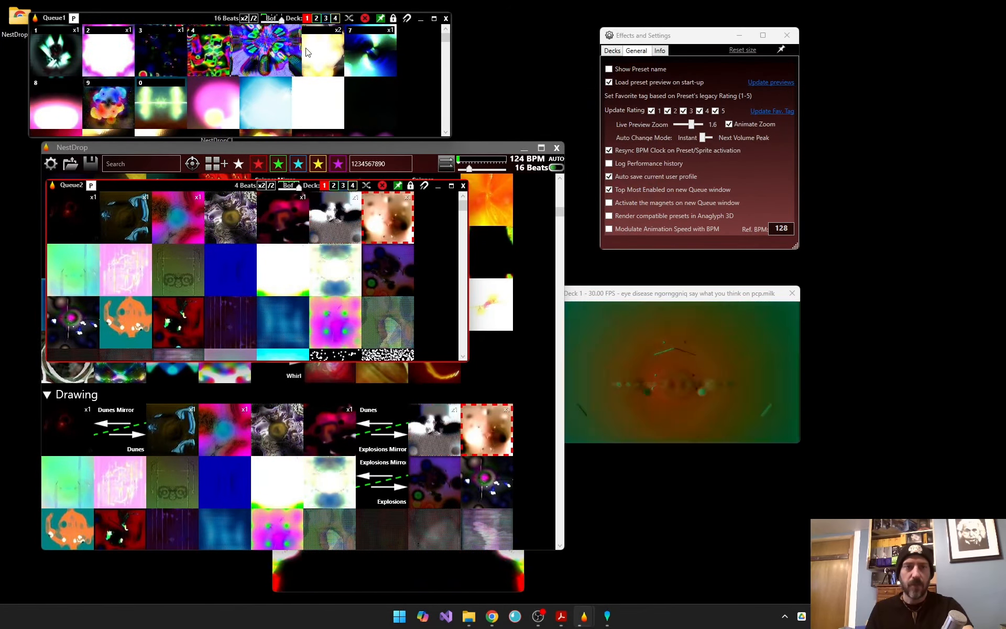
Assign Queue1 to deck 2, separate from Queue2 on deck 1
left_click(316, 19)
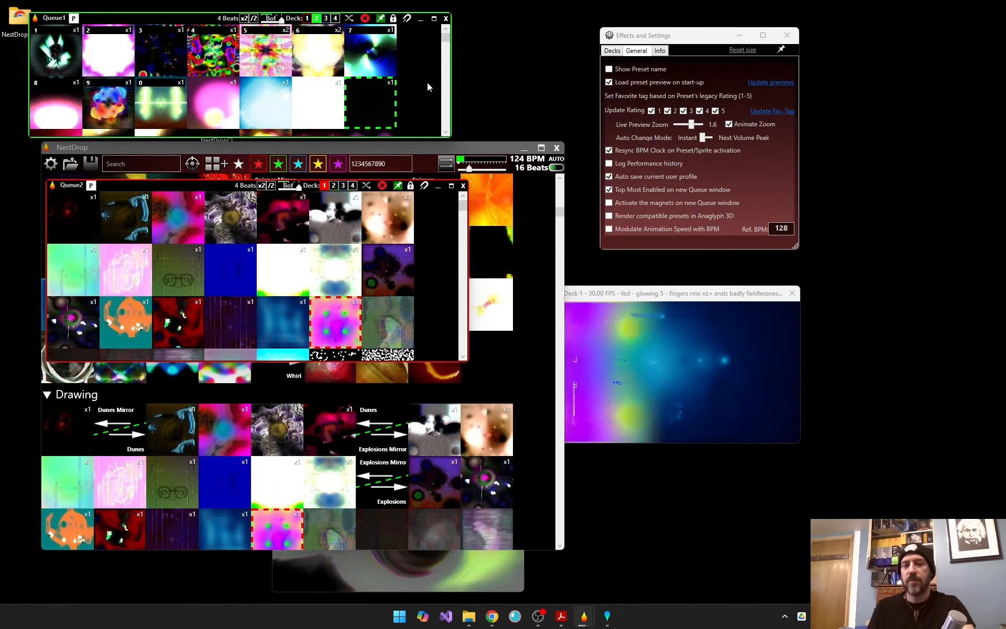
scroll(429, 87, "down", 3)
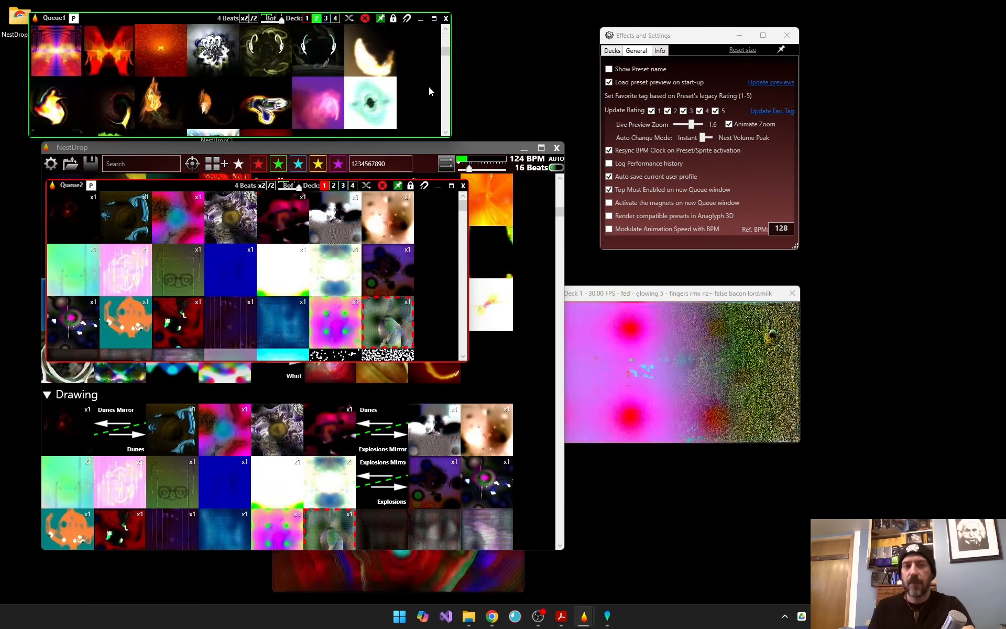
scroll(426, 87, "up", 3)
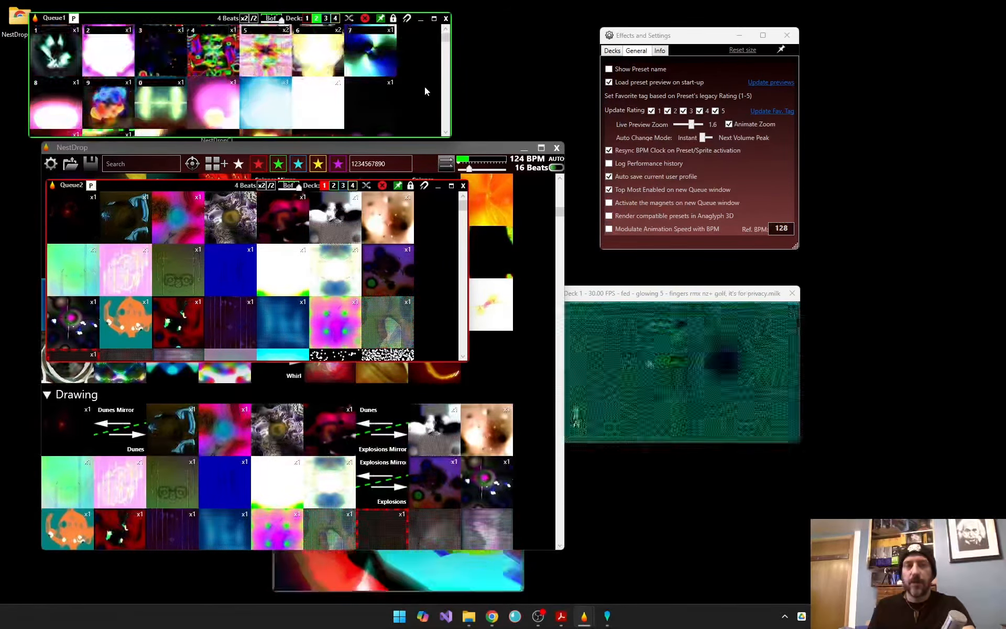
Shuffle all items in Queue1, and bring up its clear-queue confirmation but cancel it
left_click(446, 132)
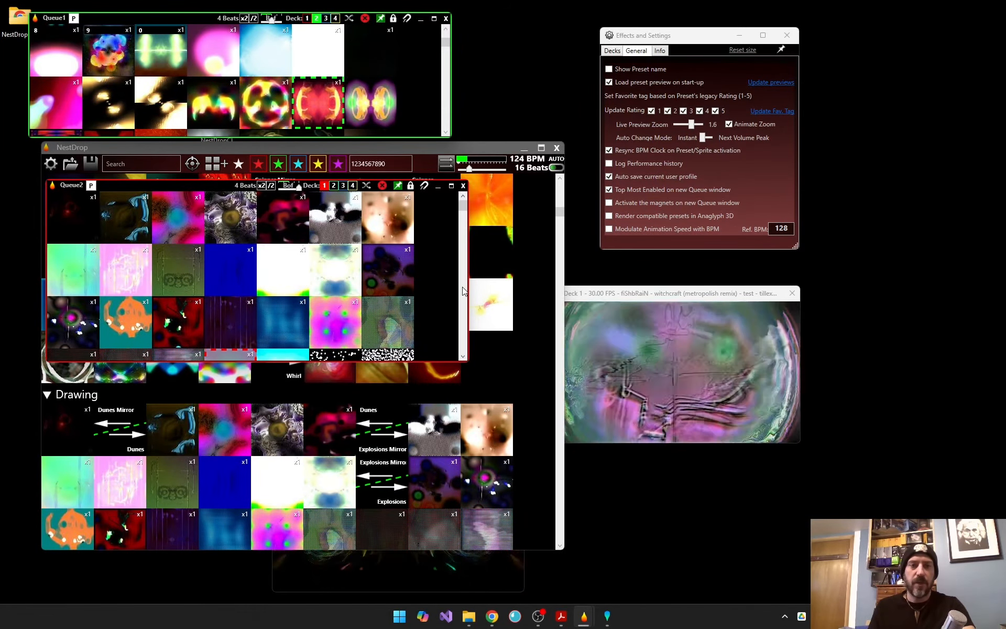
scroll(464, 292, "down", 3)
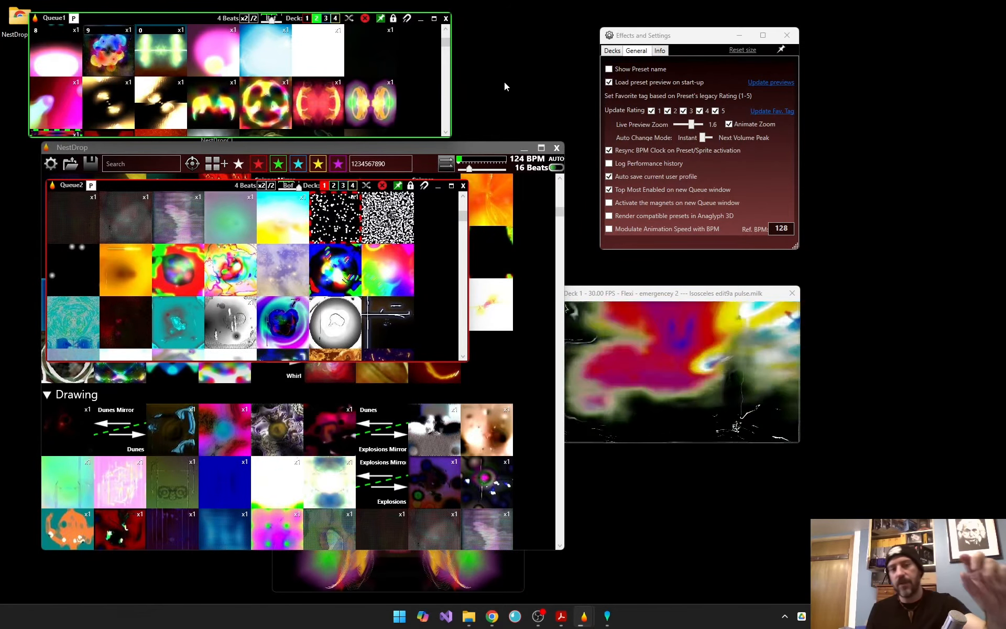
left_click(446, 133)
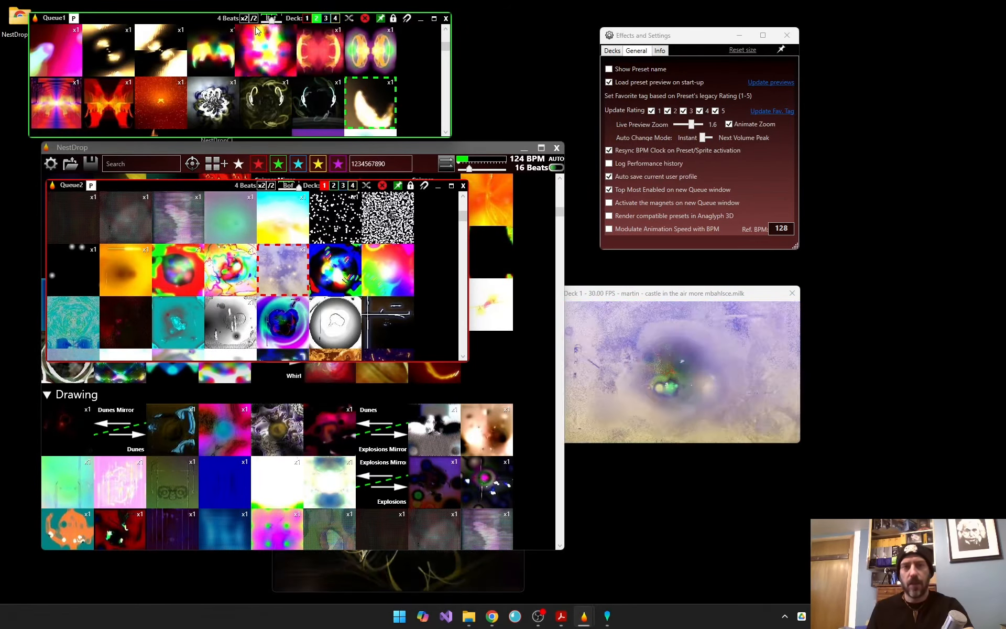
mouse_move(202, 14)
left_mouse_down()
mouse_move(223, 19)
mouse_move(205, 19)
left_mouse_up()
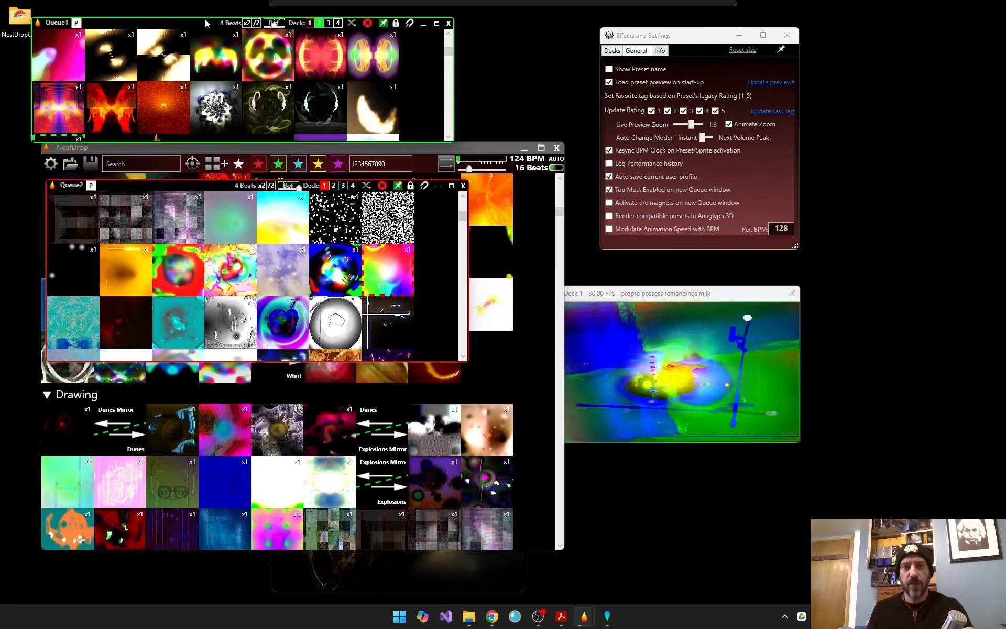
left_click(351, 23)
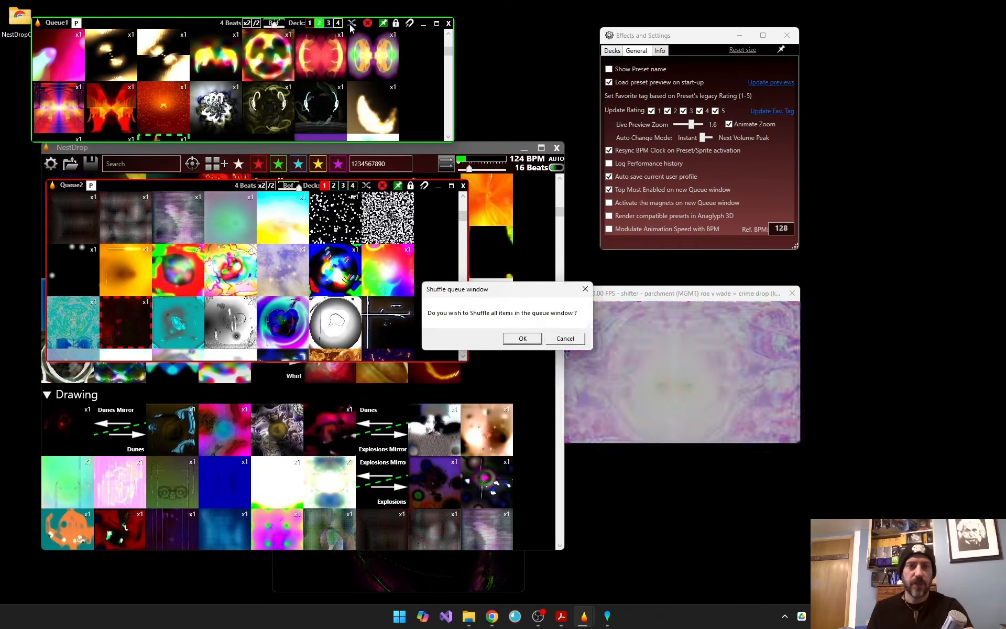
left_click_drag(516, 298, 494, 62)
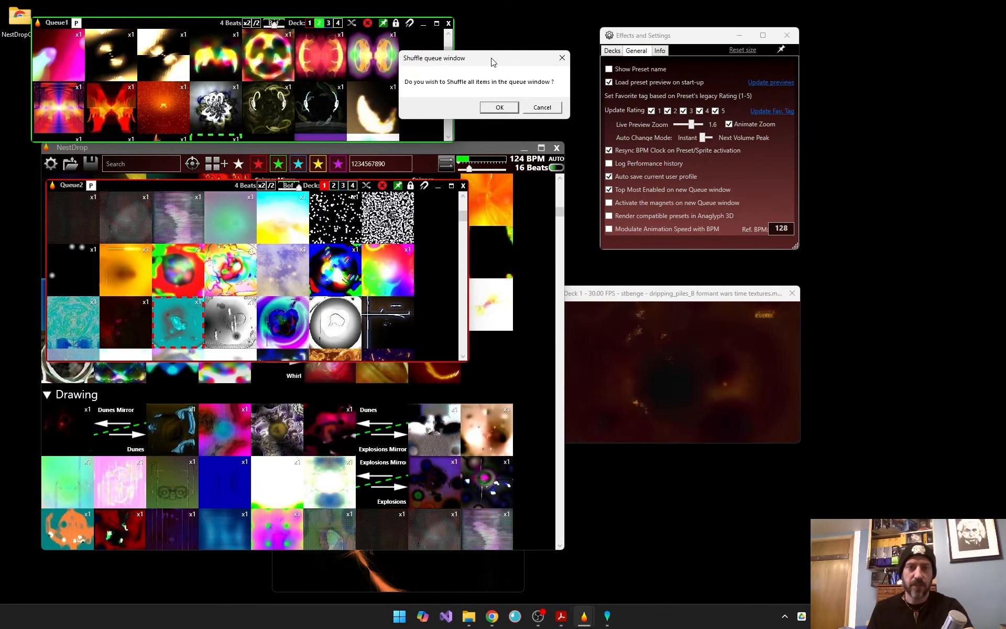
left_click(500, 107)
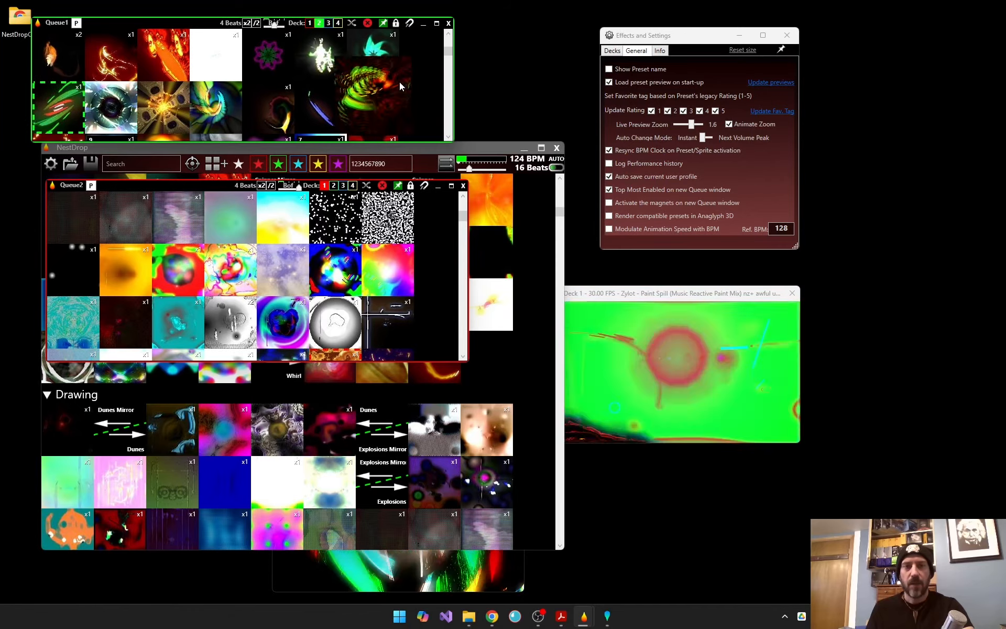
left_click(368, 24)
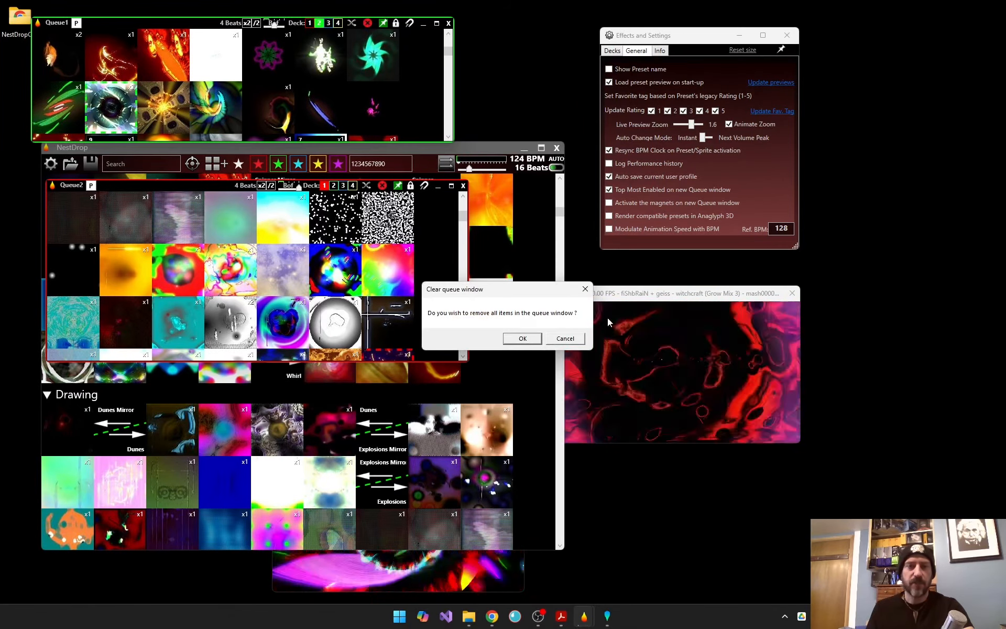
left_click(558, 343)
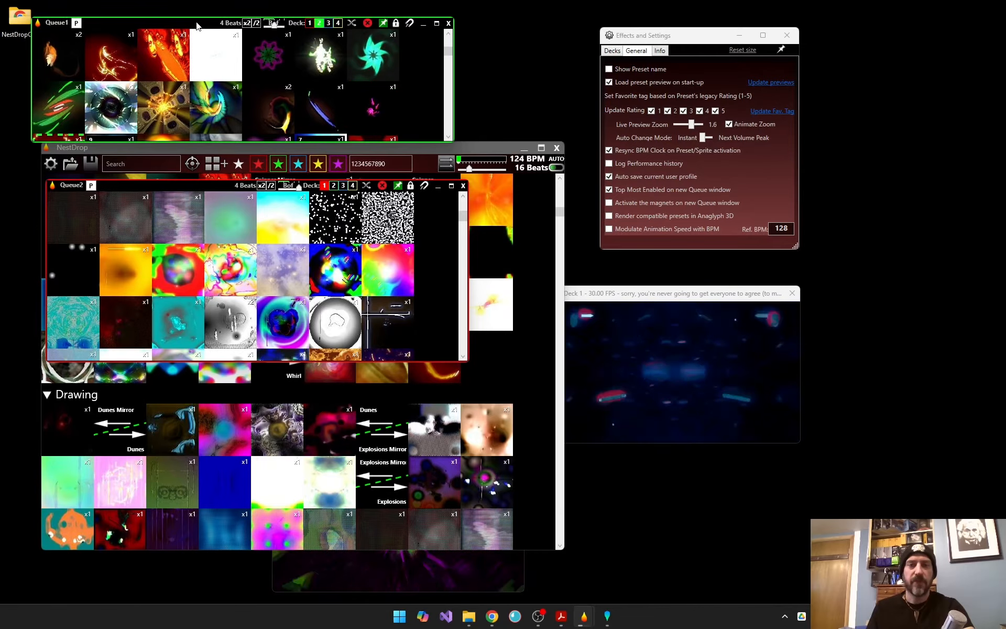
Demonstrate Queue1's always-on-top pin over Resolume Avenue by turning it off and back on, and minimize Resolume
left_click_drag(490, 148, 454, 69)
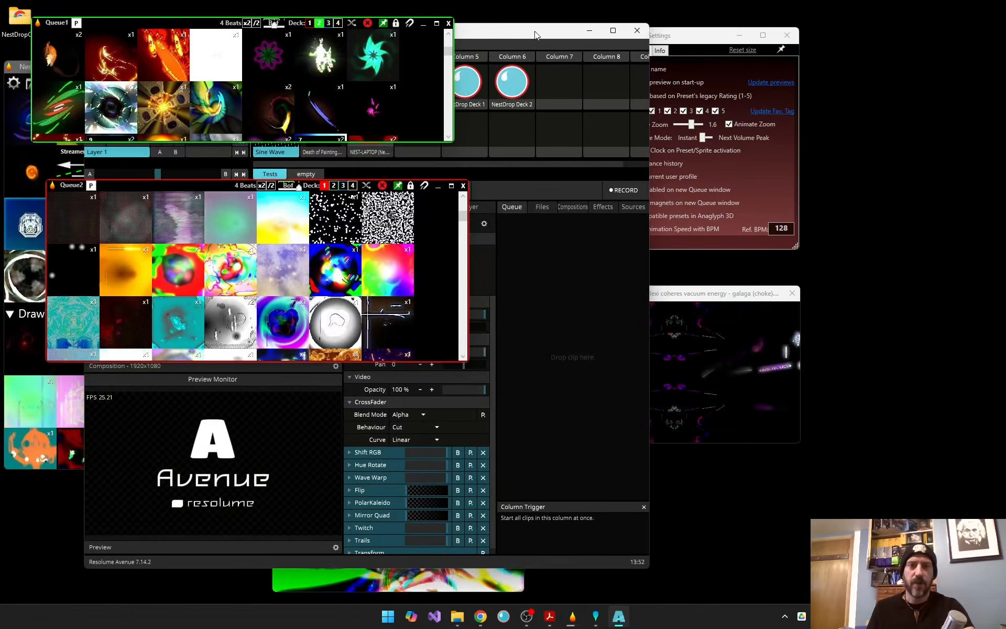
mouse_move(534, 30)
left_mouse_down()
mouse_move(513, 18)
mouse_move(537, 48)
left_mouse_up()
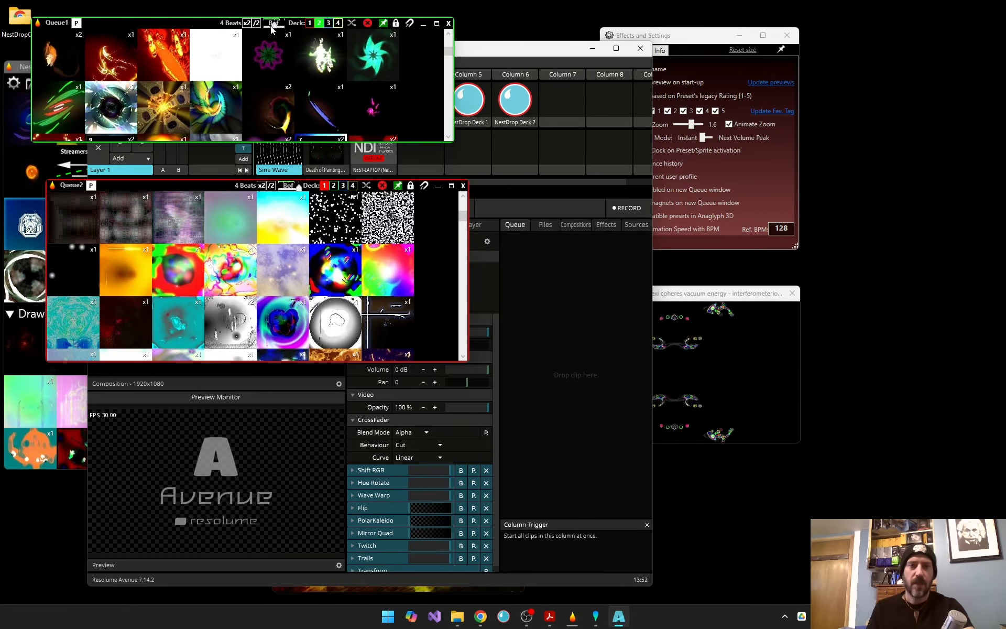
left_click(385, 24)
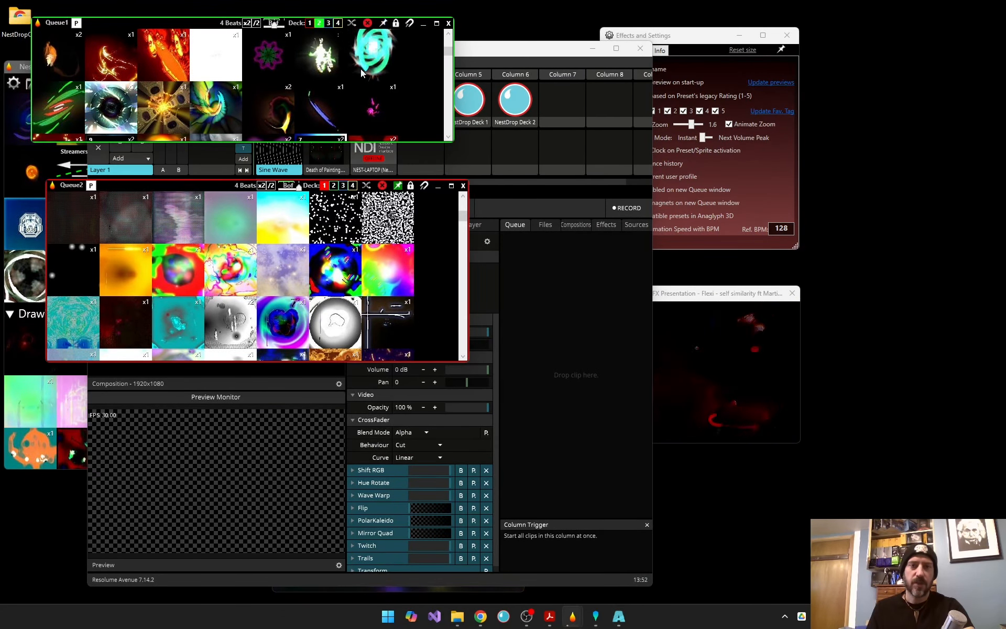
left_click_drag(501, 51, 457, 50)
left_click(383, 24)
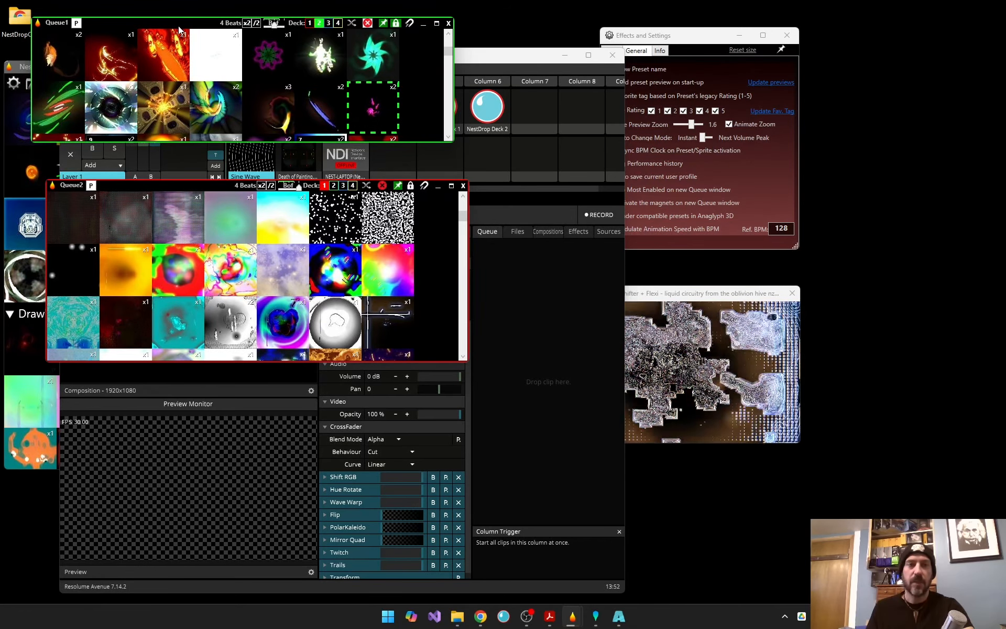
left_click_drag(182, 24, 193, 38)
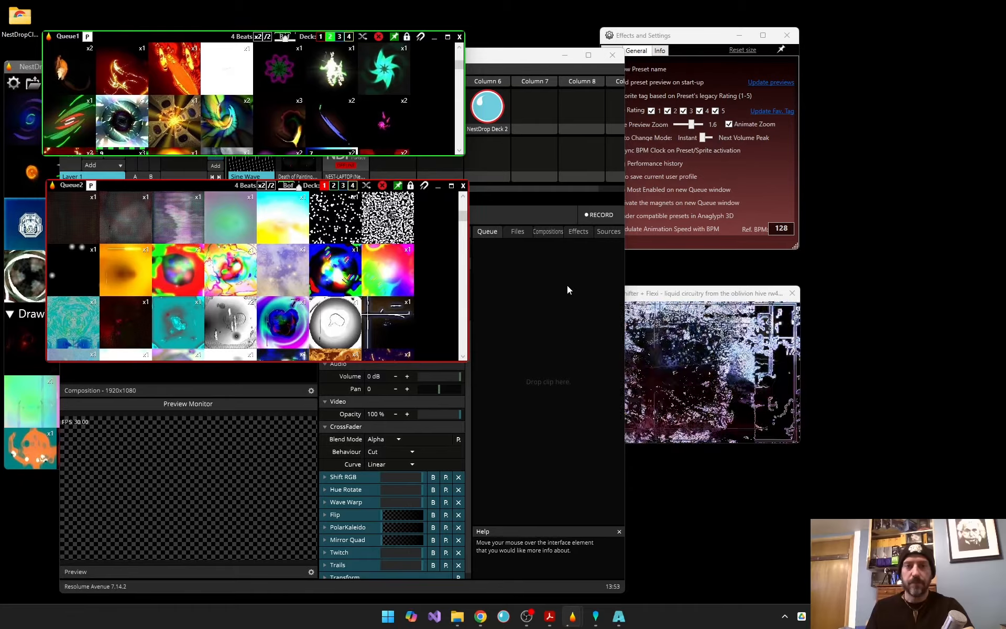
left_click(566, 57)
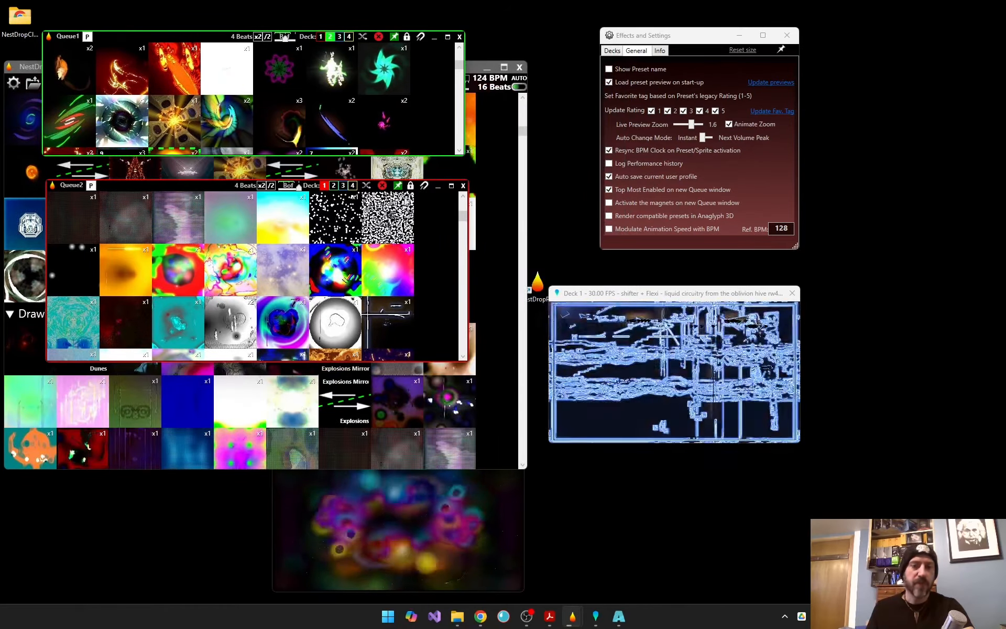
Move Queue2 down over the library's Drawing section and widen Queue1 to fit eight preset columns
mouse_move(192, 187)
left_mouse_down()
mouse_move(145, 308)
mouse_move(145, 337)
left_mouse_up()
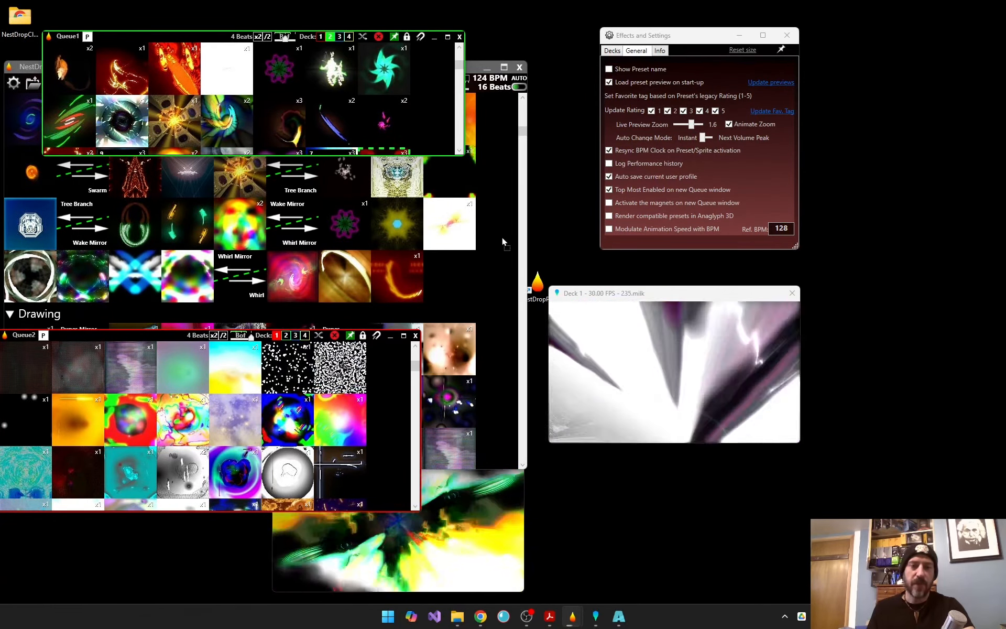
left_click_drag(502, 239, 502, 239)
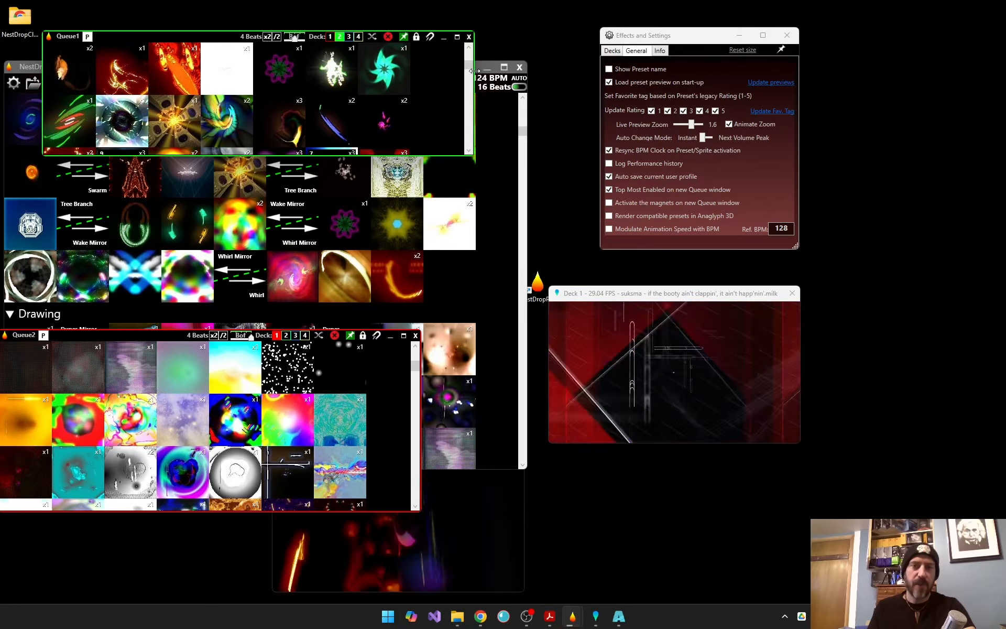
left_click_drag(475, 70, 475, 71)
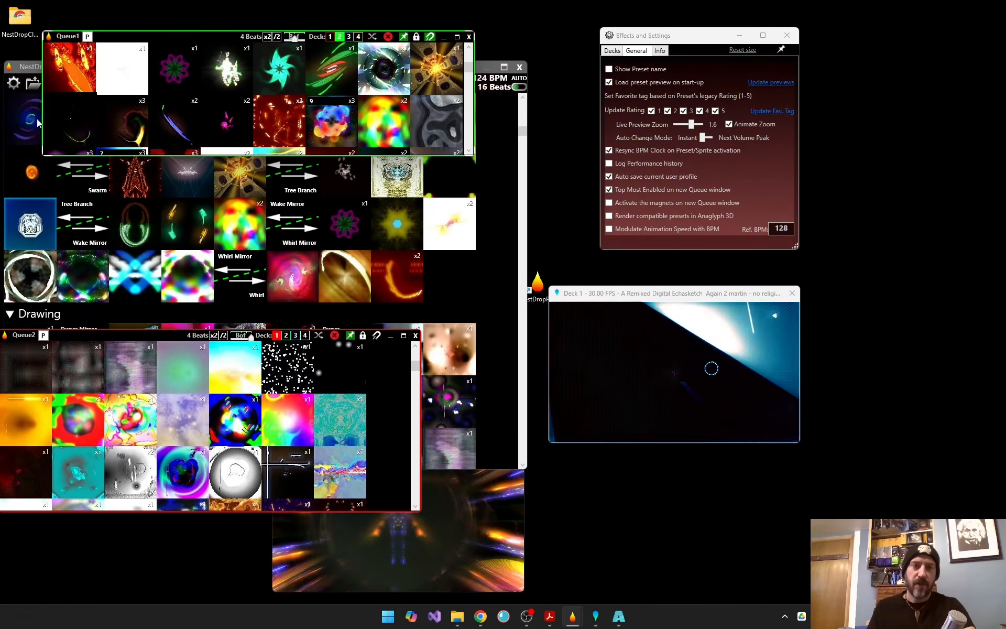
Enable the magnets on Queue1 and Queue2, snap Queue2 beneath Queue1, and shift both windows down together
left_click_drag(126, 40, 155, 35)
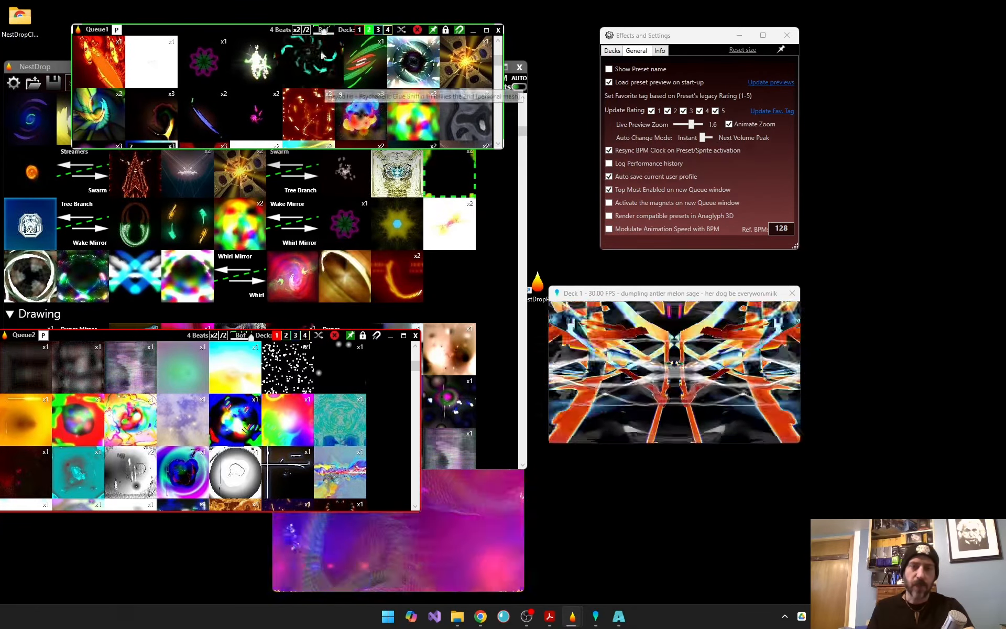
mouse_move(191, 27)
left_mouse_down()
mouse_move(198, 41)
mouse_move(135, 131)
mouse_move(162, 66)
mouse_move(230, 41)
mouse_move(139, 33)
mouse_move(331, 110)
mouse_move(136, 49)
mouse_move(192, 29)
left_mouse_up()
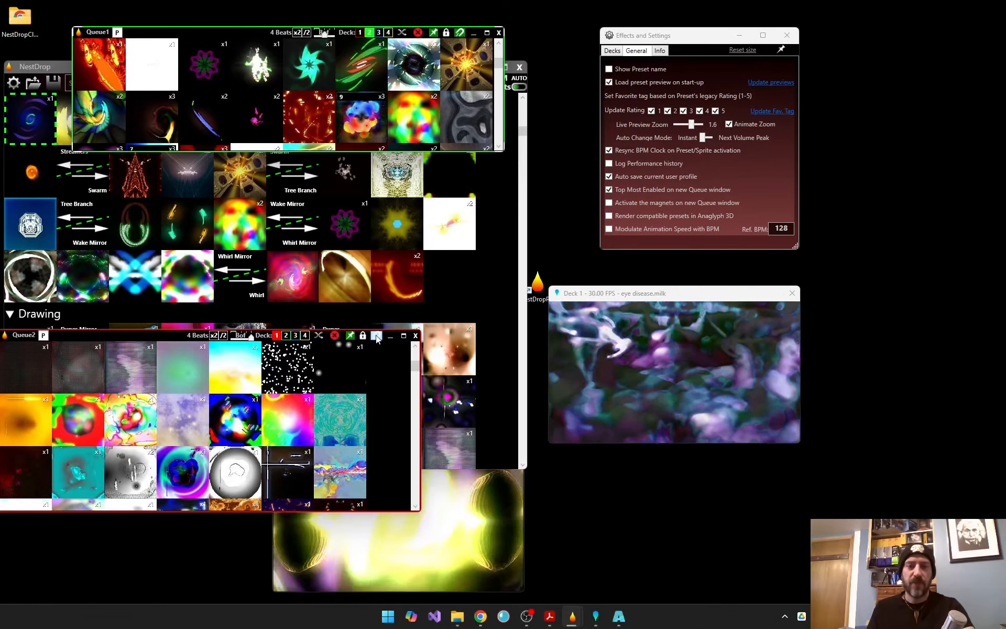
left_click_drag(139, 335, 230, 203)
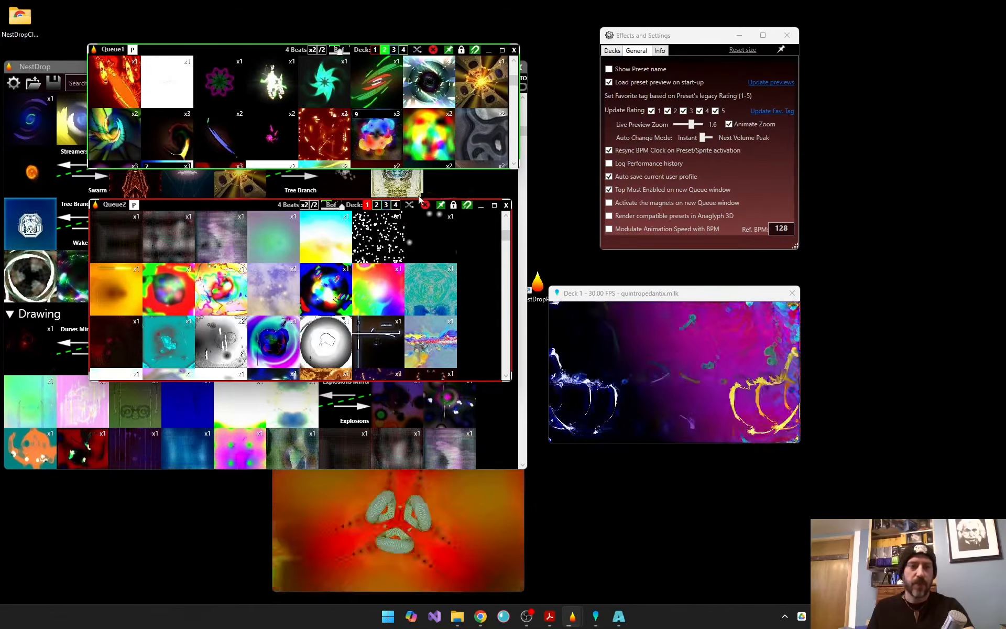
left_click_drag(214, 204, 203, 280)
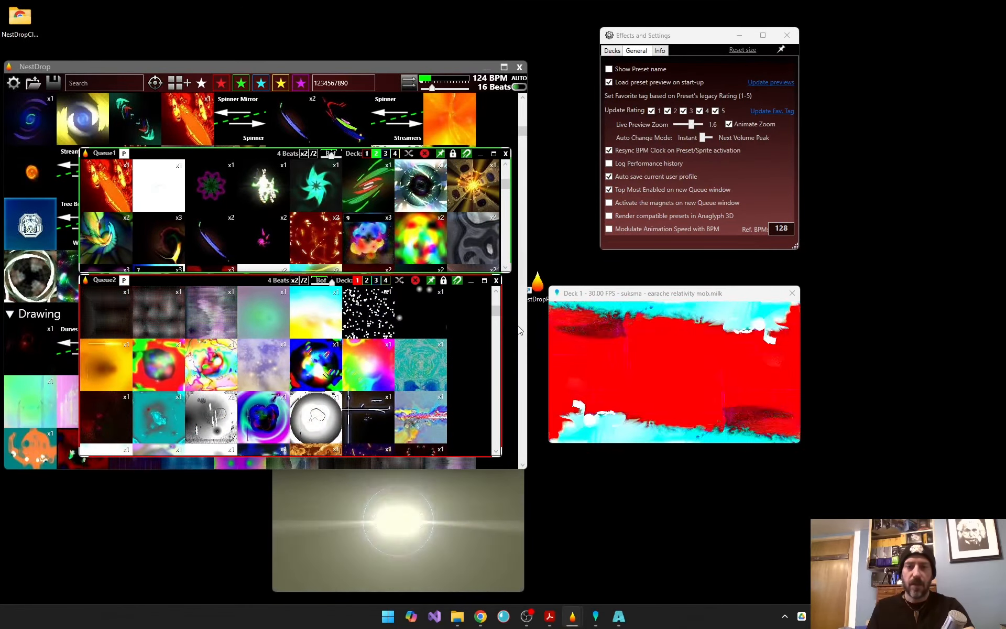
Widen Queue2 to eight columns to match Queue1, and extend Queue1 upward to reveal part of a third preset row
left_click_drag(501, 315, 511, 315)
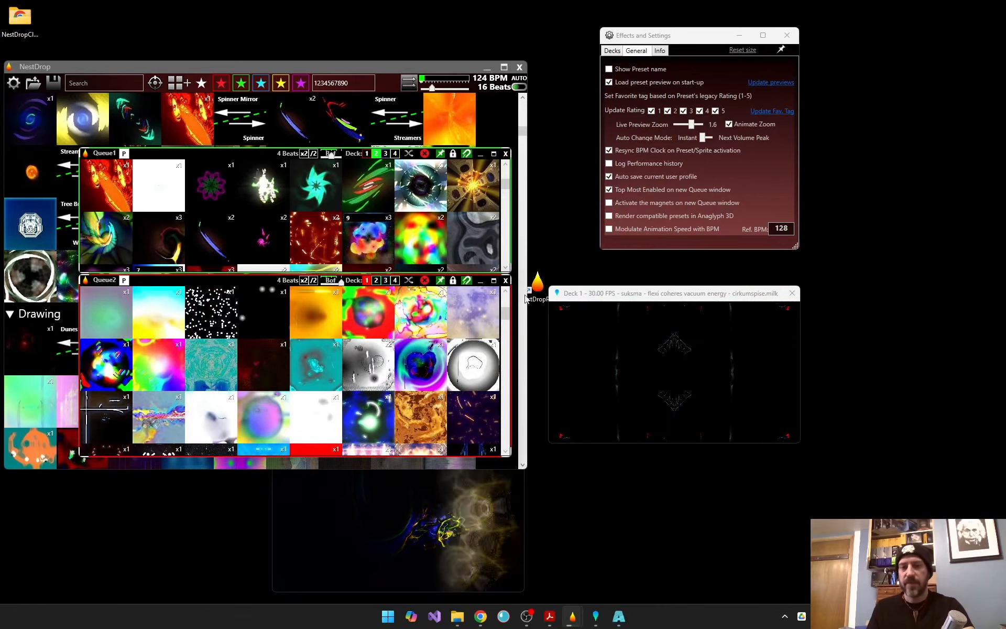
left_click_drag(510, 342, 512, 318)
left_click(417, 347)
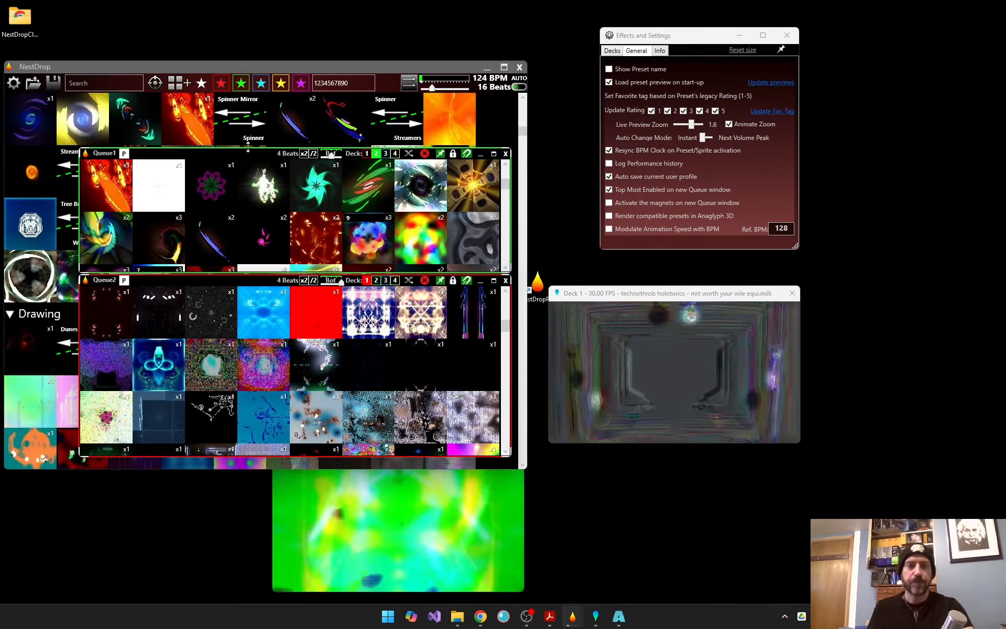
left_click_drag(184, 148, 183, 114)
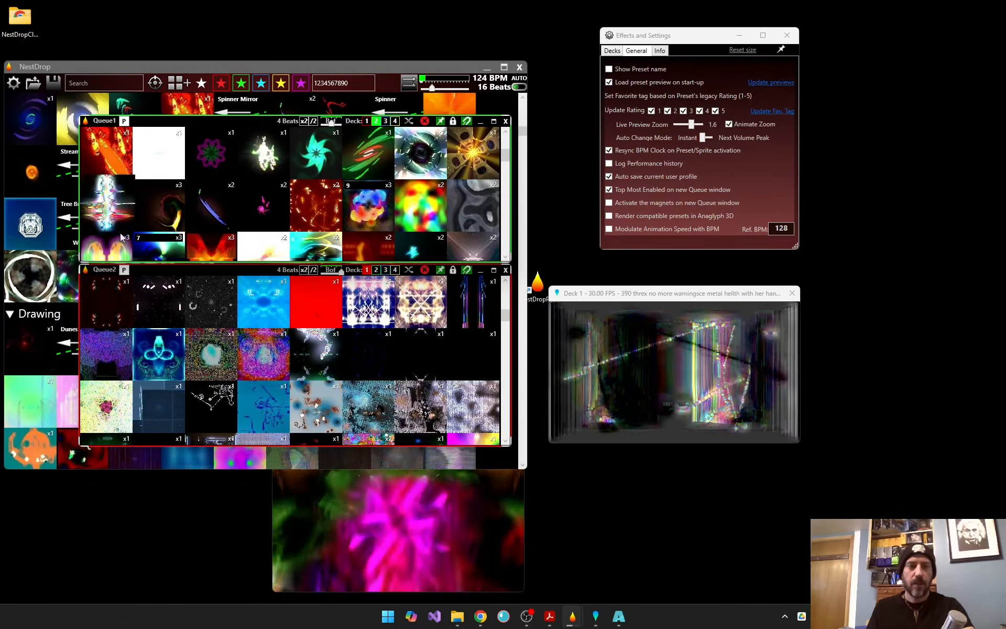
Create a third Queue window snapped to Queue1's right side, and extend Queue1 upward to show three full preset rows
left_click(187, 85)
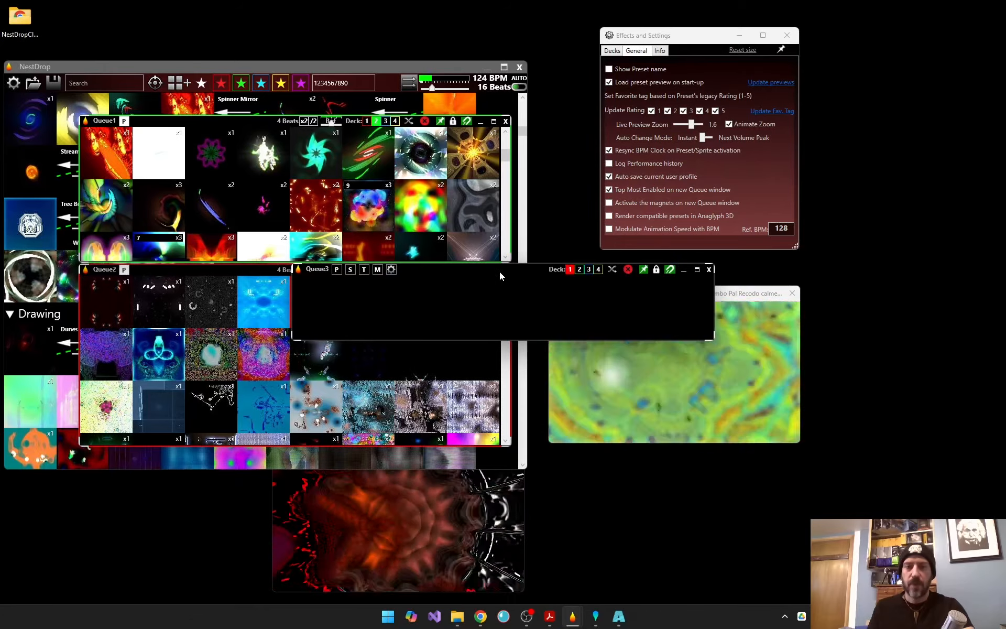
left_click_drag(463, 272, 648, 198)
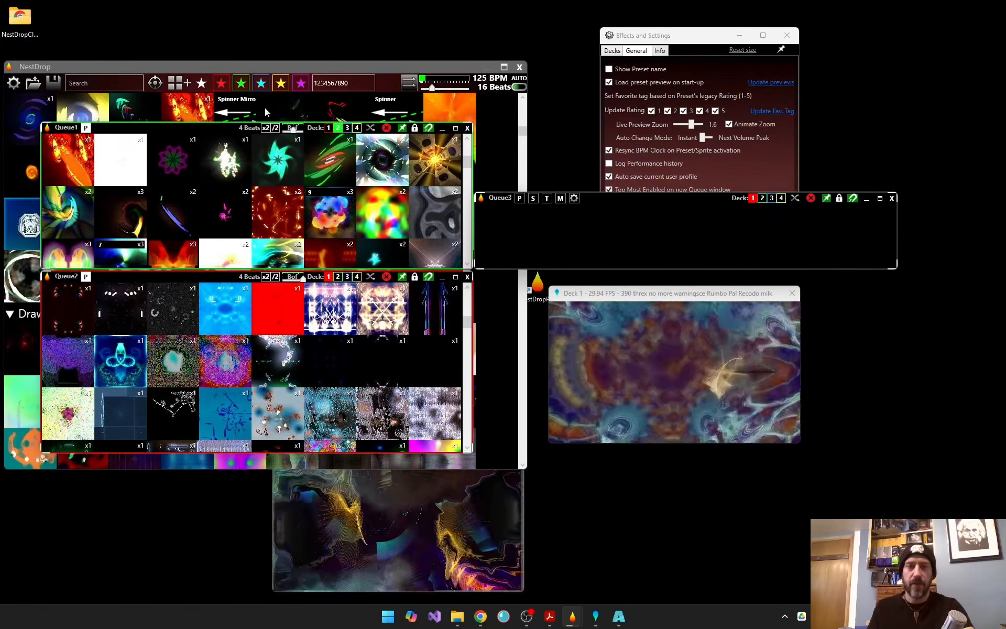
left_click_drag(255, 122, 254, 88)
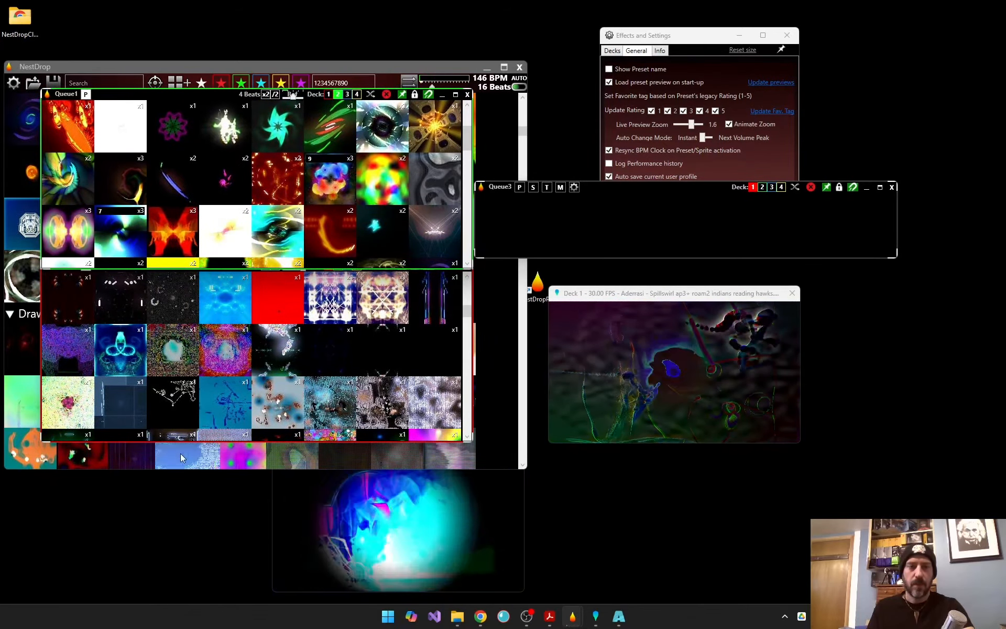
scroll(334, 302, "down", 3)
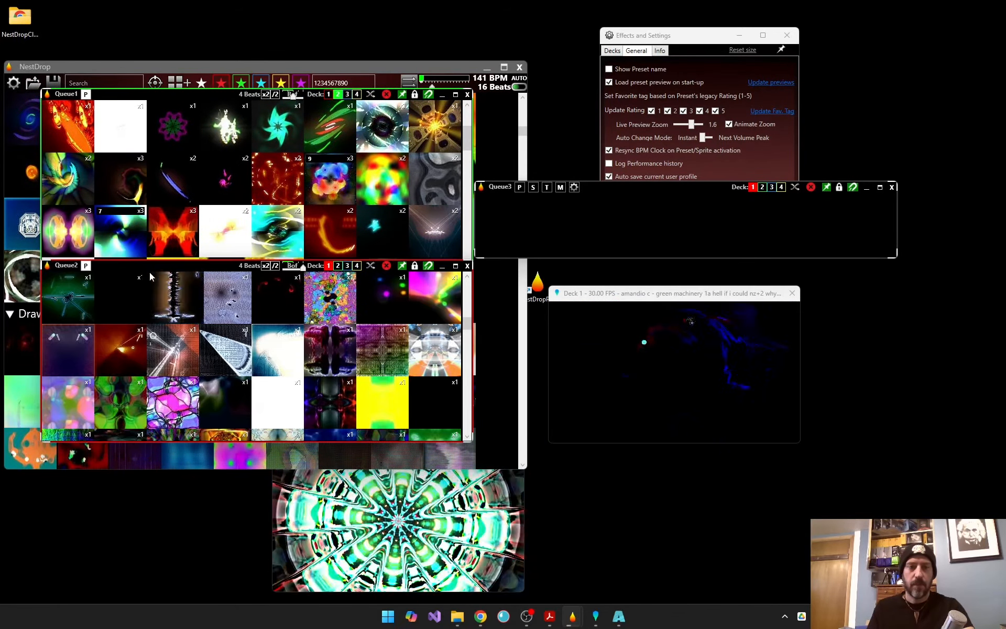
Reposition Queue2 to the right of Queue1 above Queue3, and extend its height to show a second preset row
mouse_move(155, 265)
left_mouse_down()
mouse_move(203, 328)
mouse_move(376, 364)
mouse_move(409, 476)
mouse_move(653, 405)
mouse_move(675, 187)
mouse_move(608, 115)
mouse_move(579, 115)
mouse_move(585, 70)
left_mouse_up()
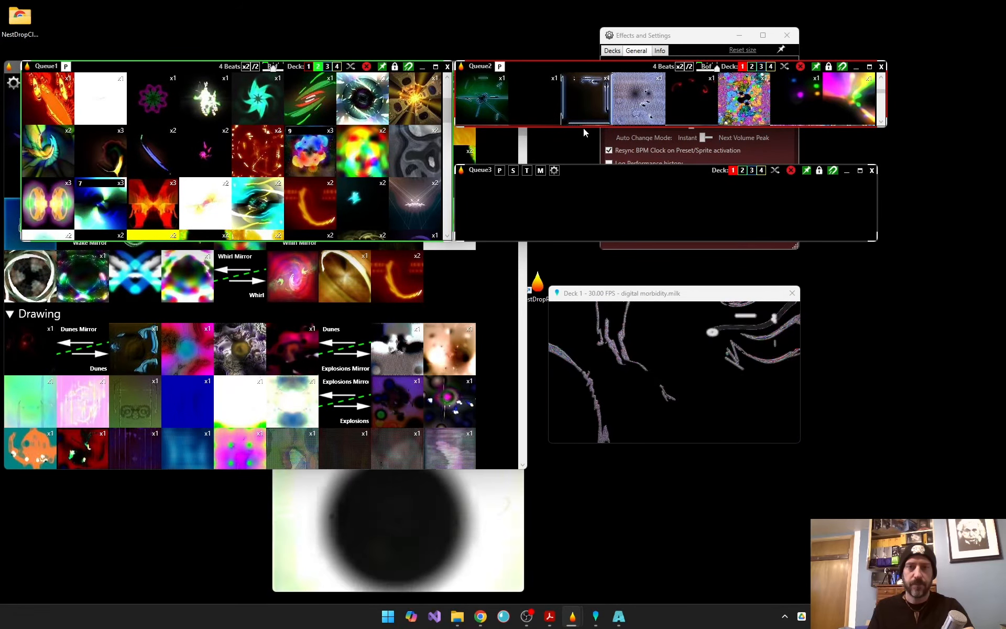
left_click_drag(585, 127, 582, 152)
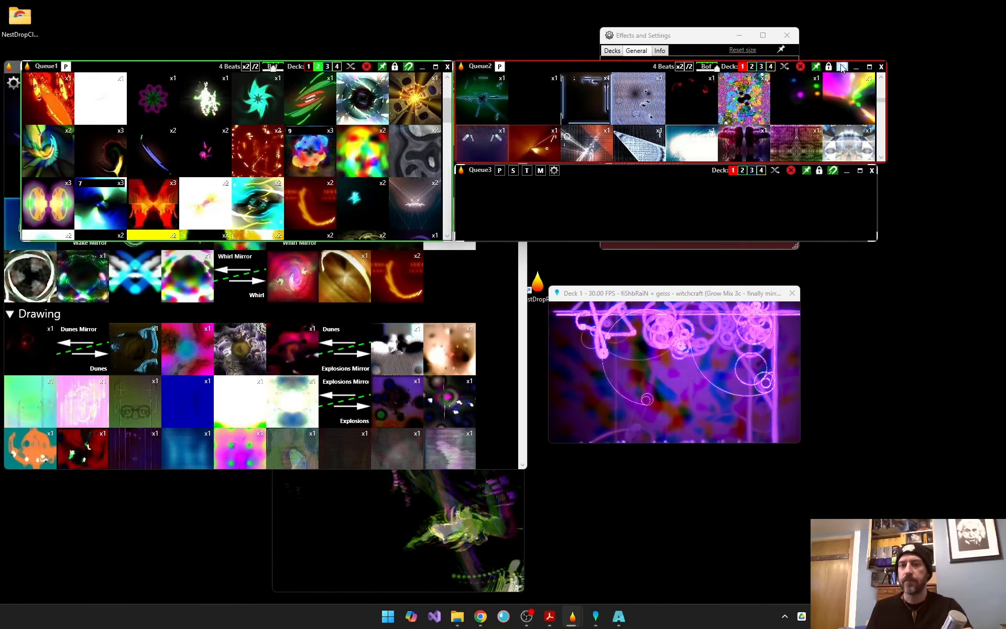
left_click(842, 67)
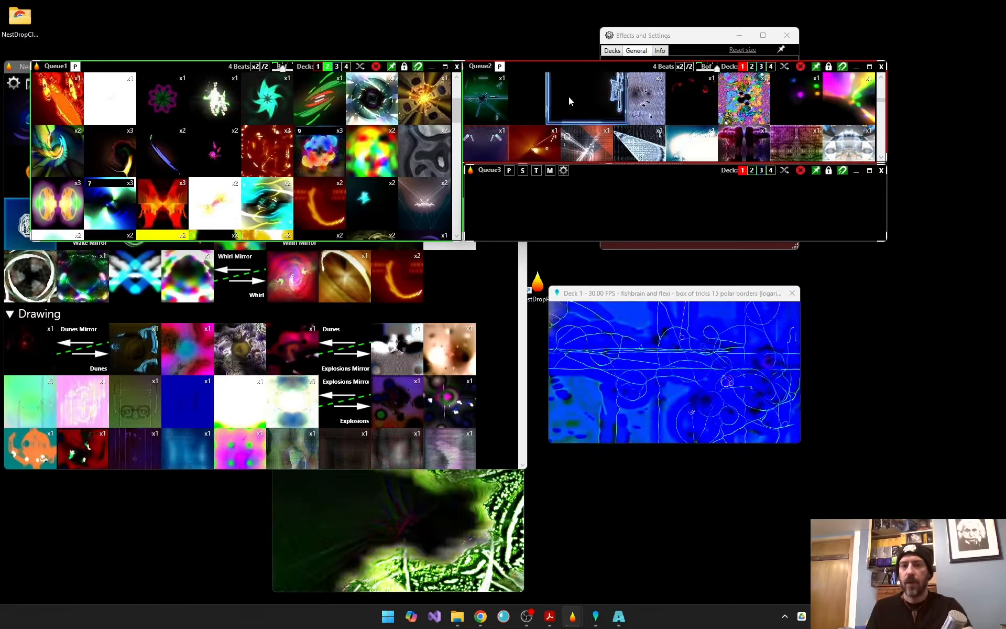
Move the three magnetically linked queue windows down and left as a group, and close Queue2 and Queue1, leaving Queue3 open
left_click_drag(622, 74, 571, 80)
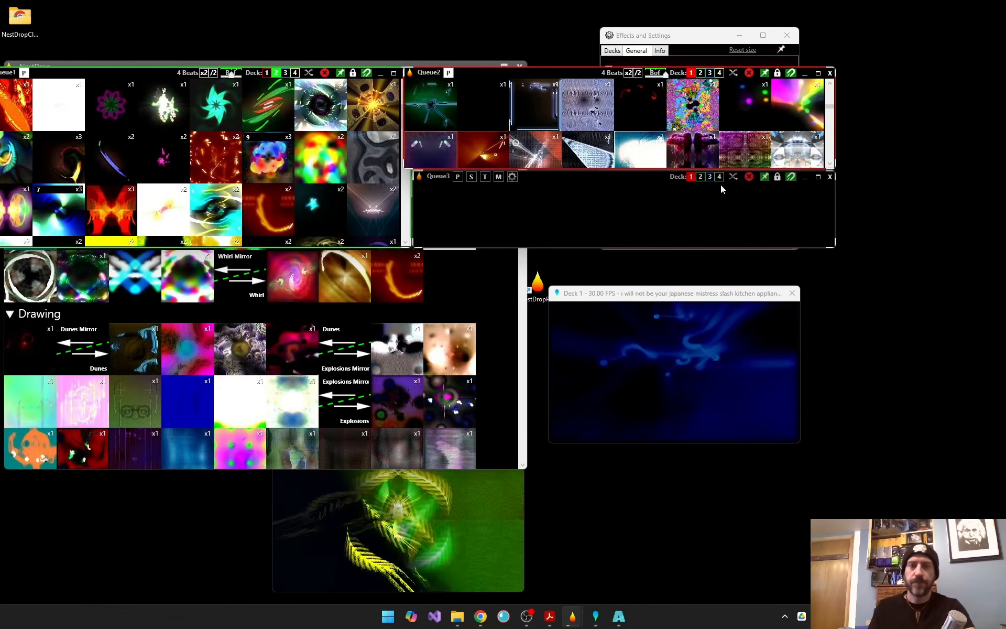
left_click_drag(555, 184, 539, 205)
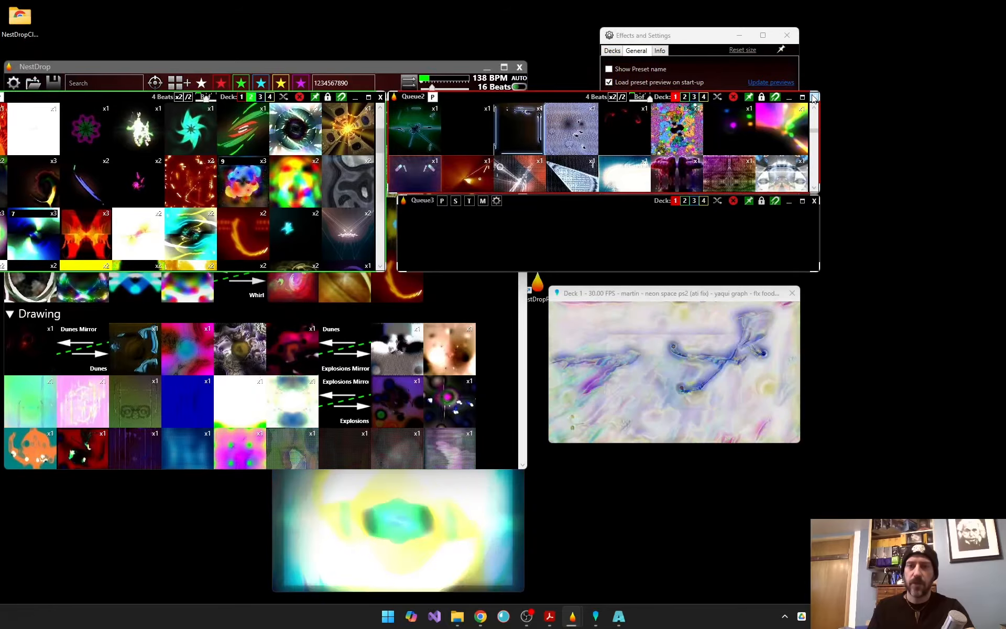
left_click(814, 98)
left_click(380, 98)
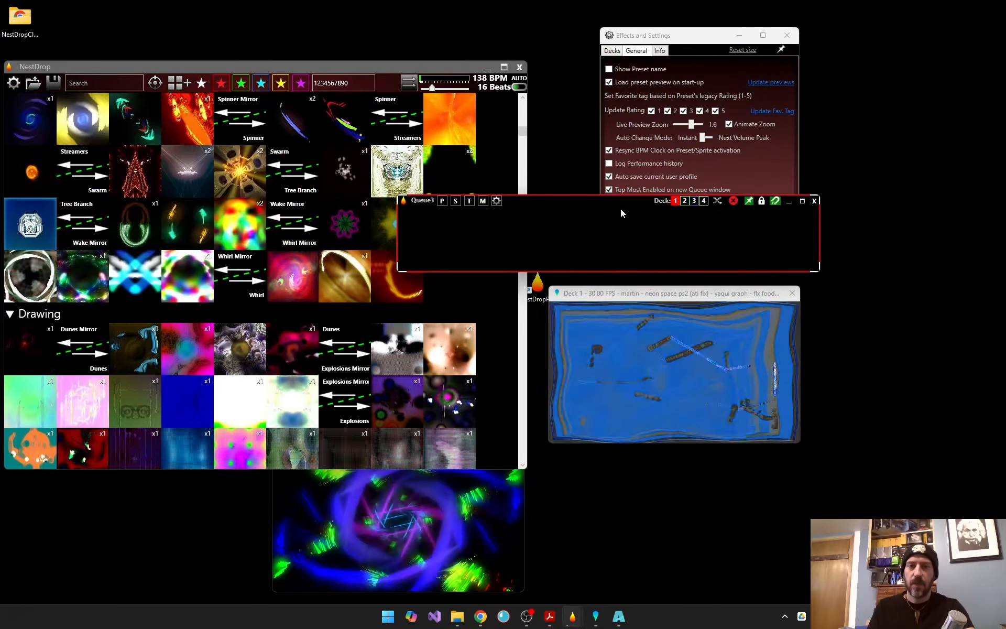
Close Queue3, then reopen Queue2 from the list of closed queue windows and move it clear of the preset library
left_click(816, 202)
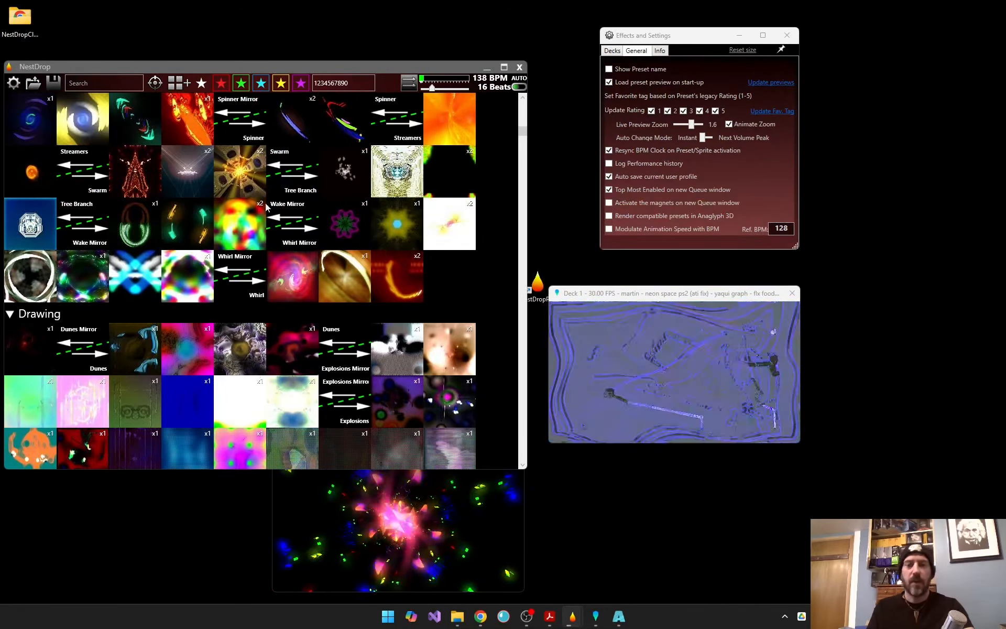
scroll(169, 162, "up", 5)
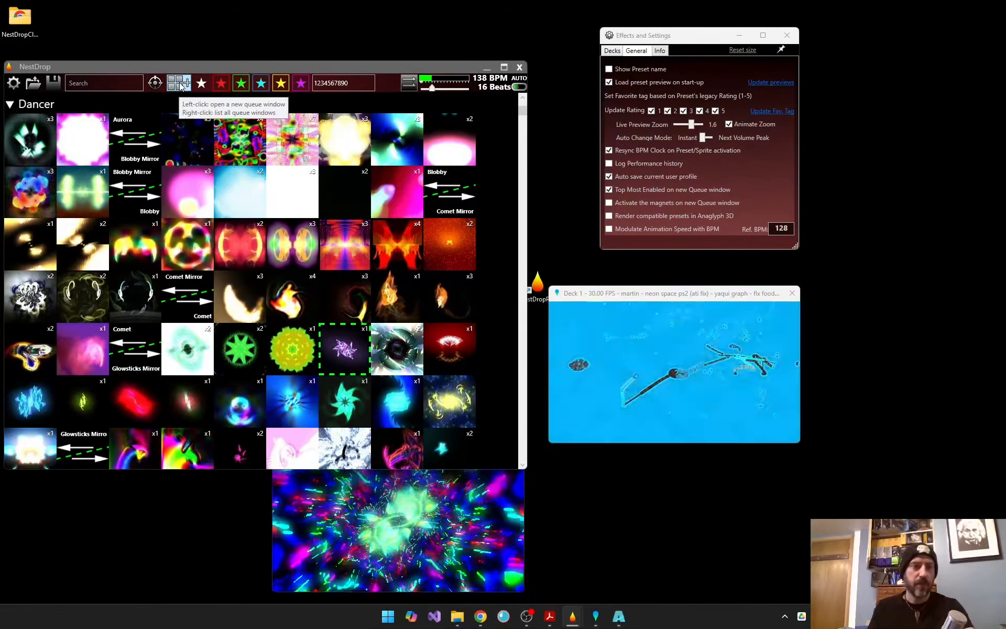
right_click(178, 85)
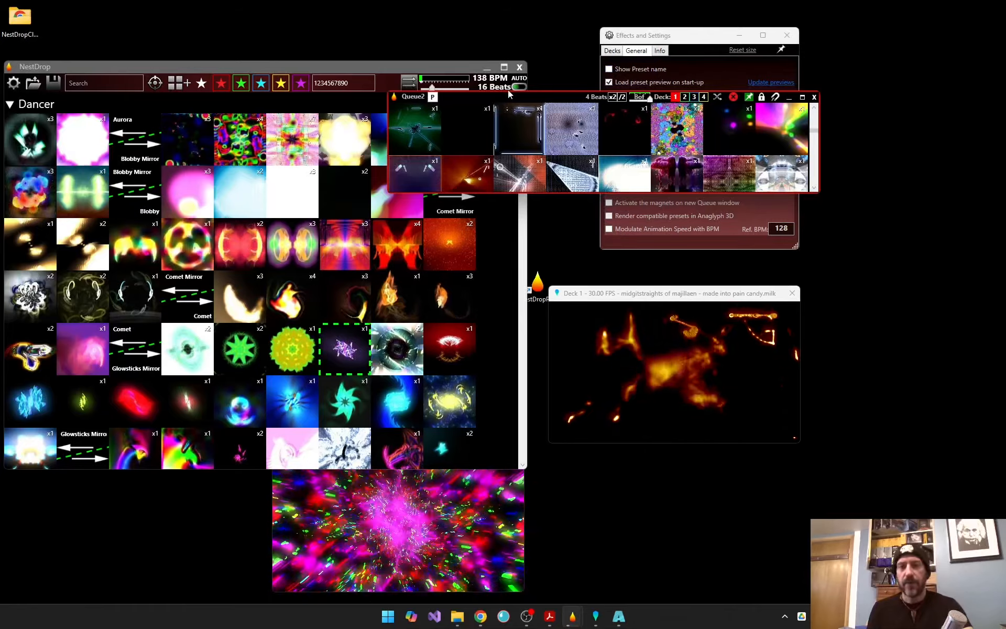
left_click_drag(508, 93, 552, 133)
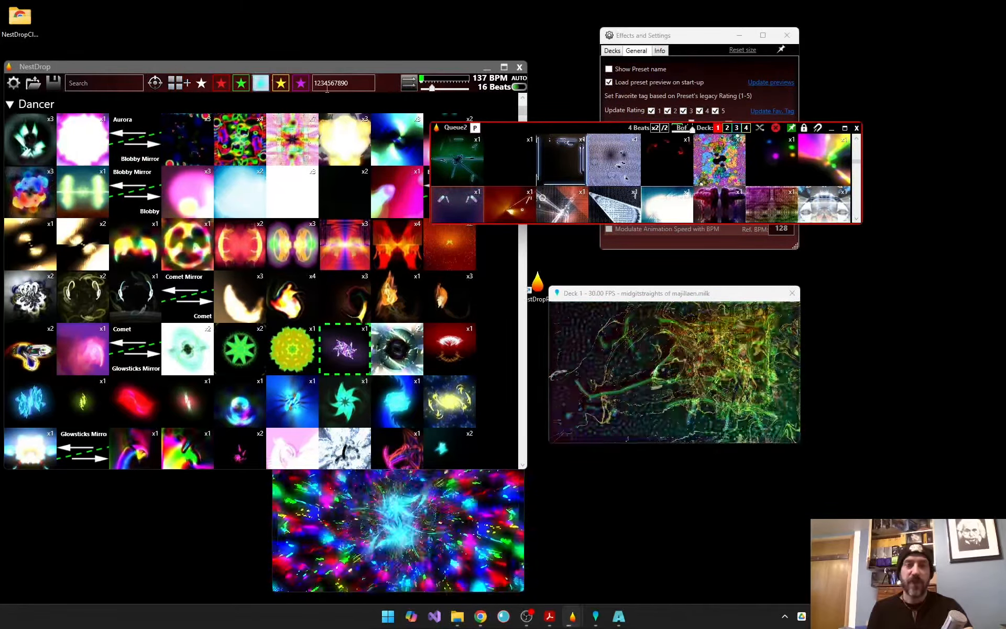
Remove all items from Queue2 and close its window
left_click(776, 128)
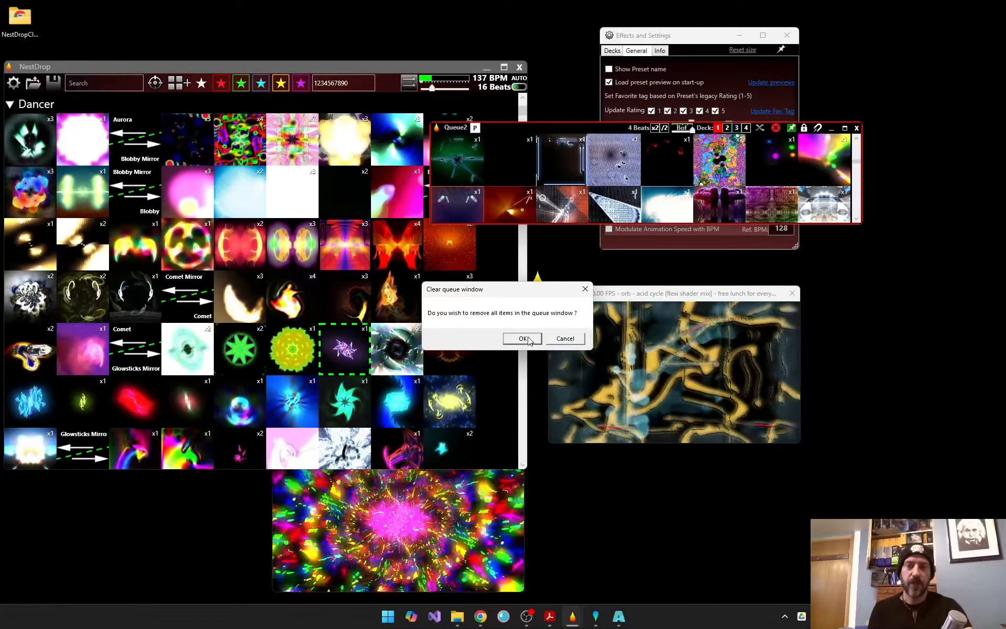
left_click(523, 339)
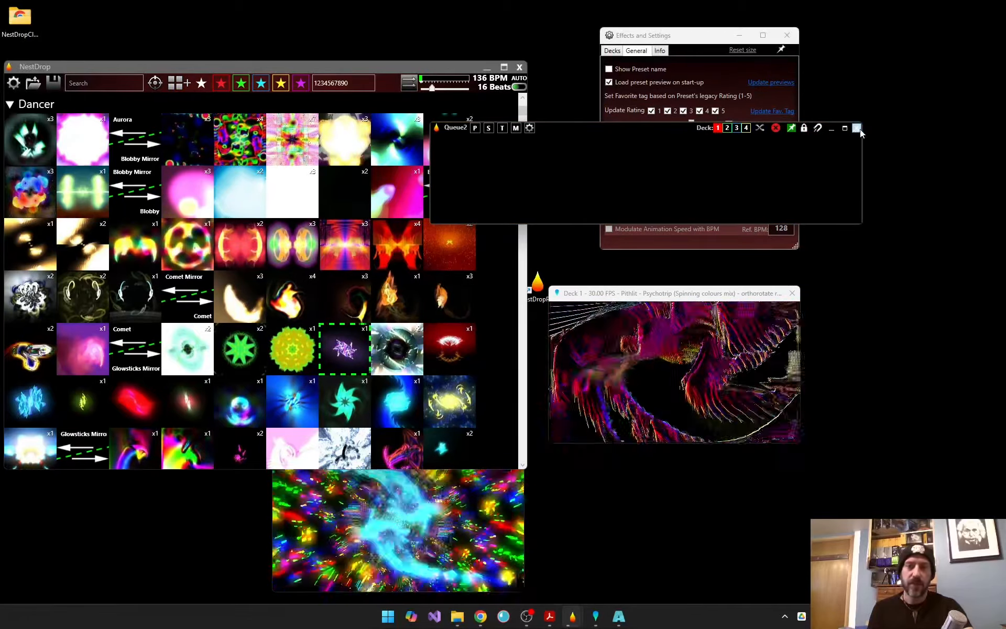
left_click(859, 130)
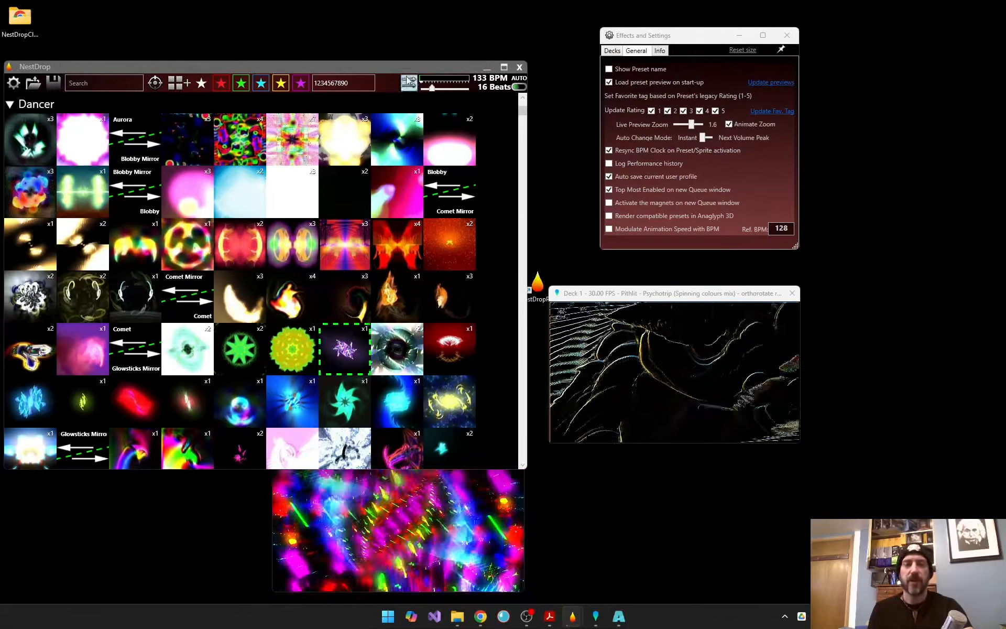
key("Escape")
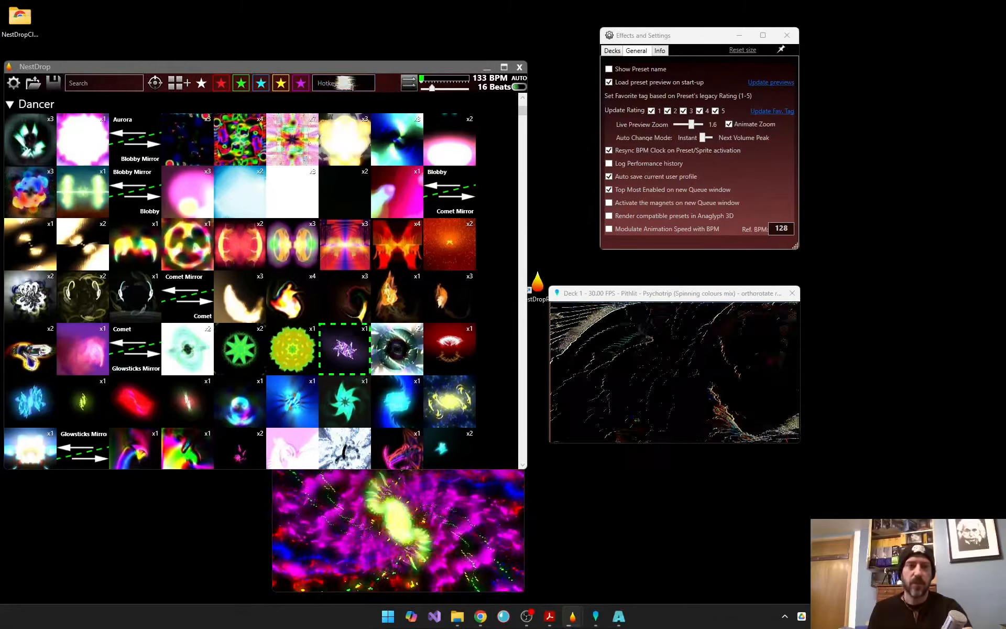
Check the list of closed queue windows and reload the DefaultUserProfile.xml user profile
left_click(175, 85)
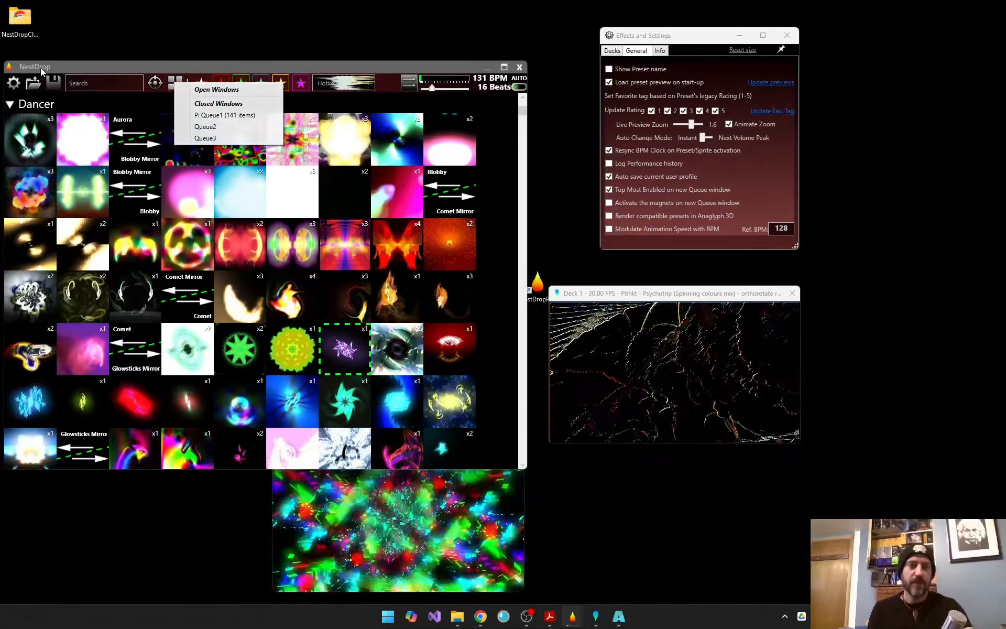
left_click(37, 83)
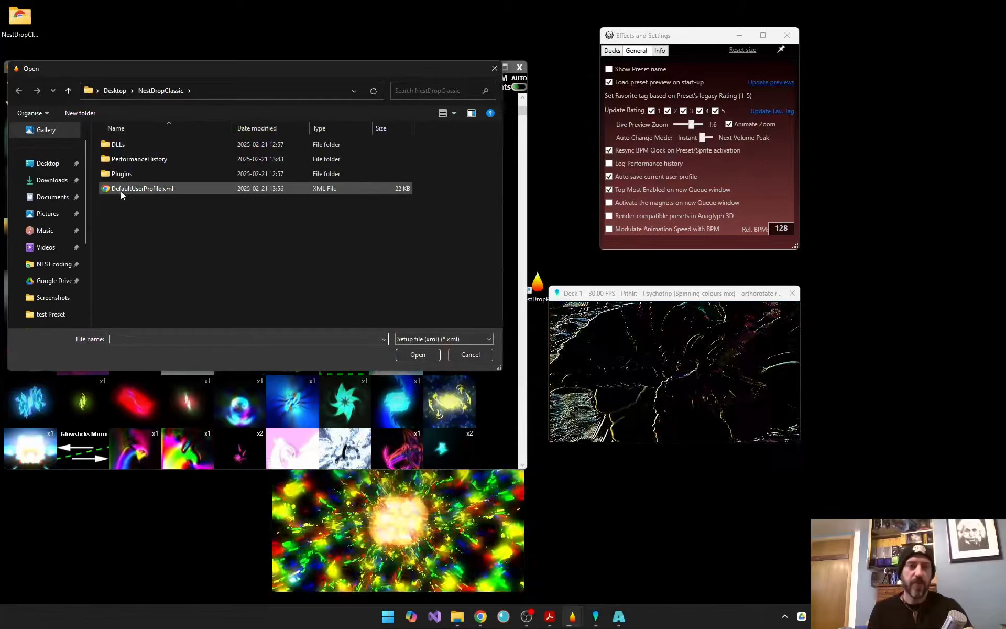
left_click(126, 190)
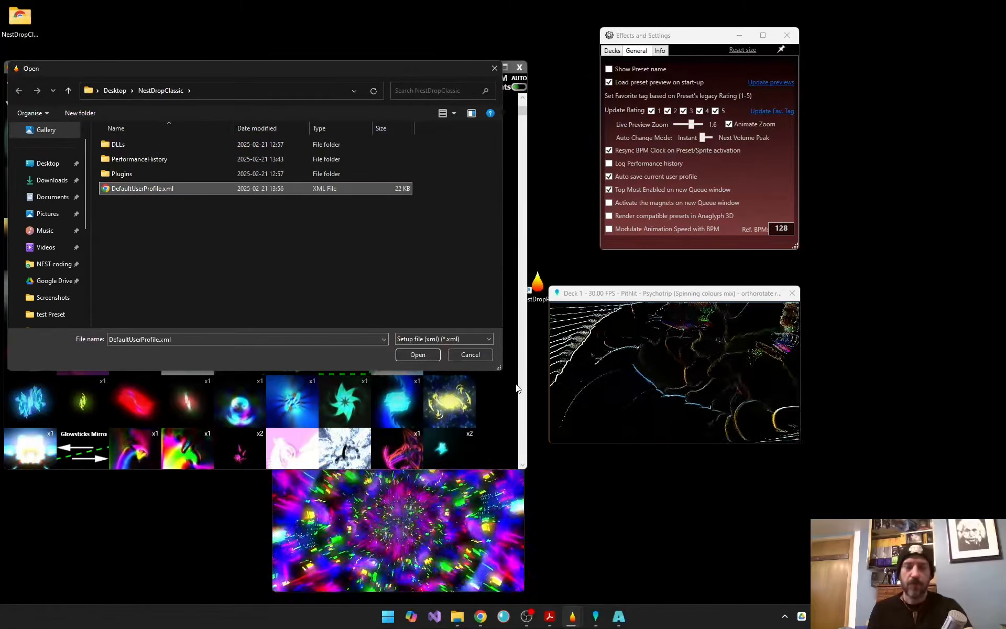
left_click(418, 354)
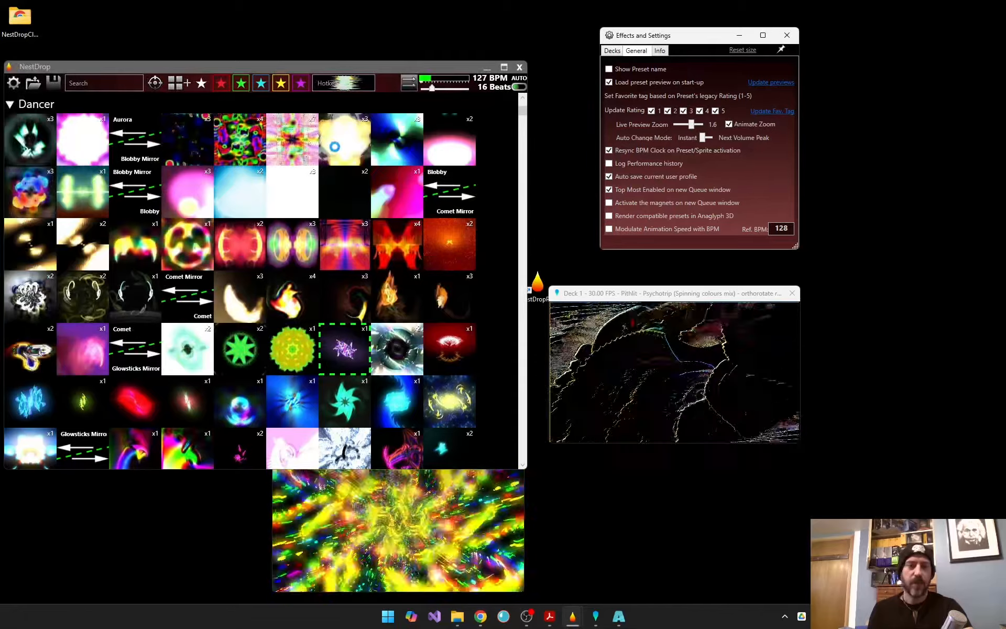
Reopen Queue1 from the list of closed queue windows and move it up so it overlaps the main window's upper edge
left_click(176, 84)
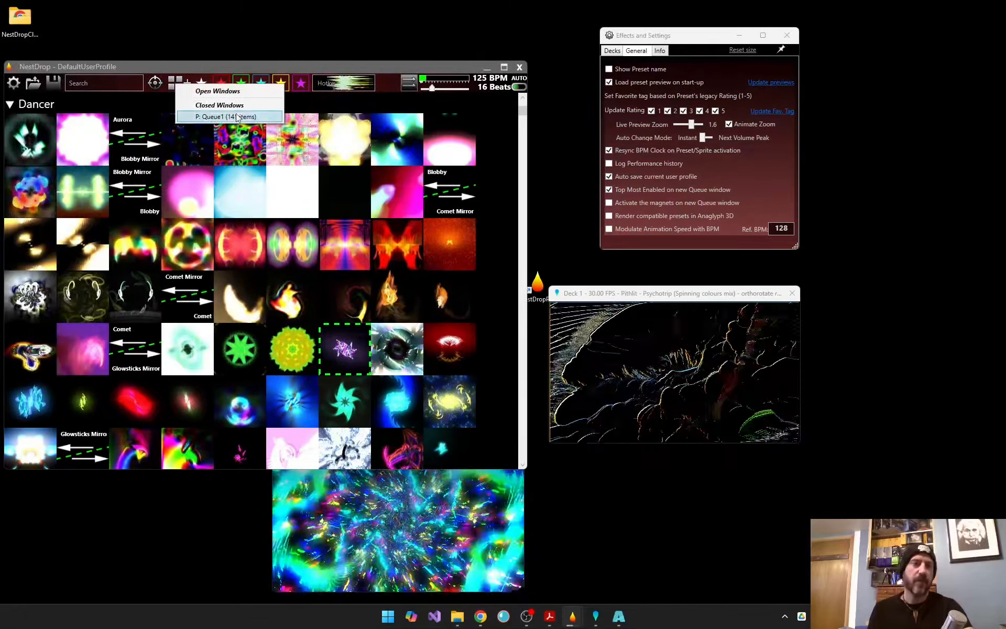
left_click(237, 117)
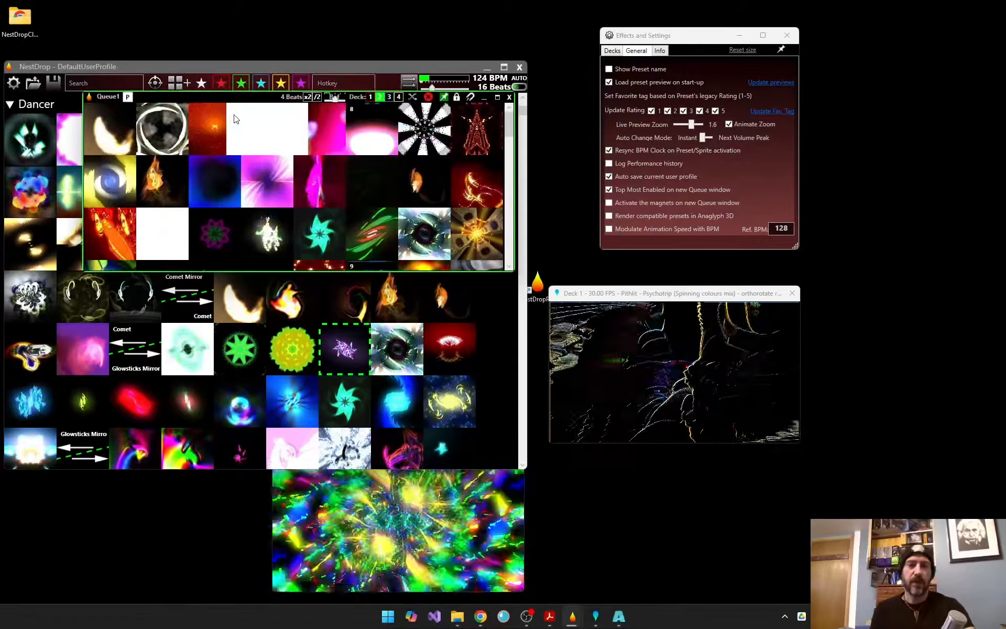
left_click_drag(184, 99, 166, 33)
mouse_move(284, 179)
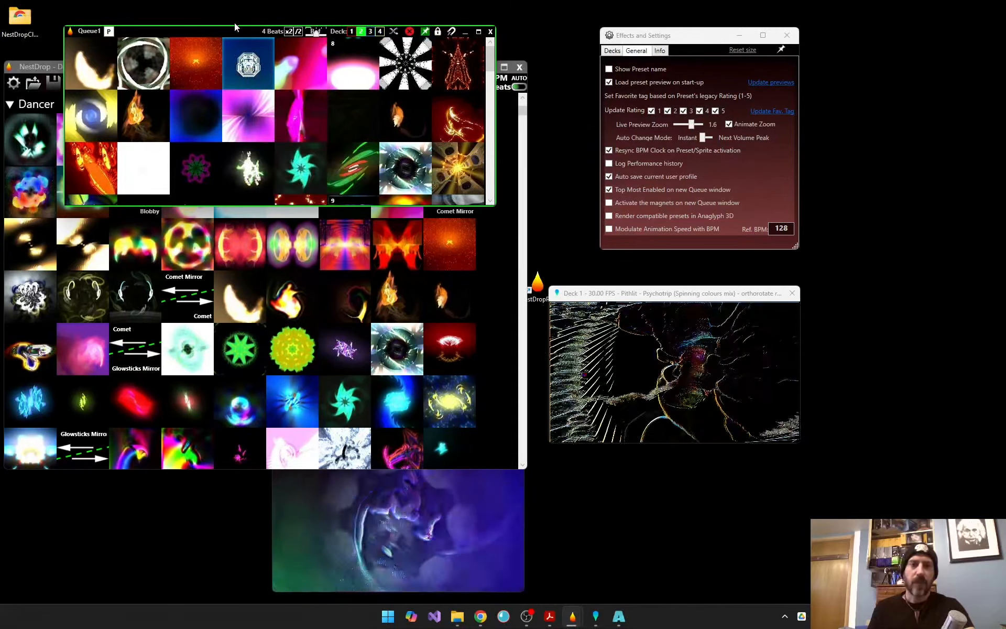
Move the Queue1 window clear of the preset library and place a new empty queue window just above it
left_click_drag(221, 33, 652, 357)
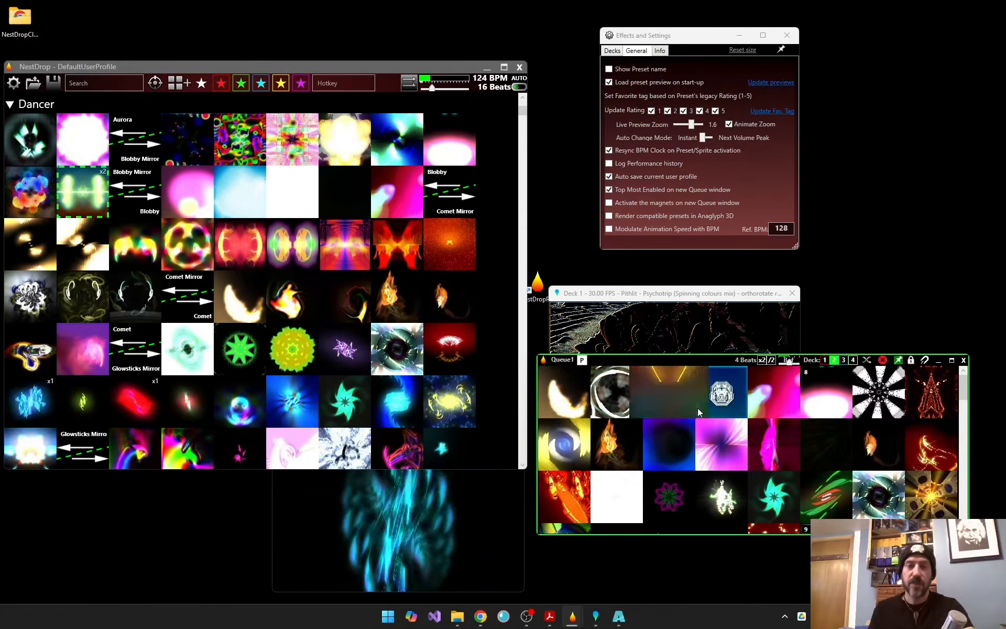
left_click(177, 83)
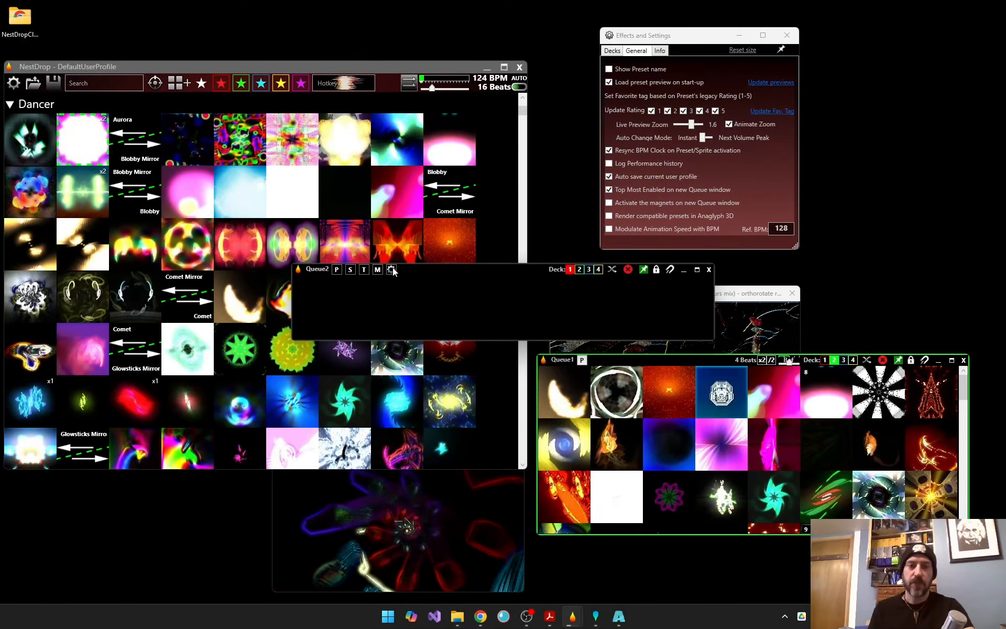
left_click_drag(511, 272, 744, 275)
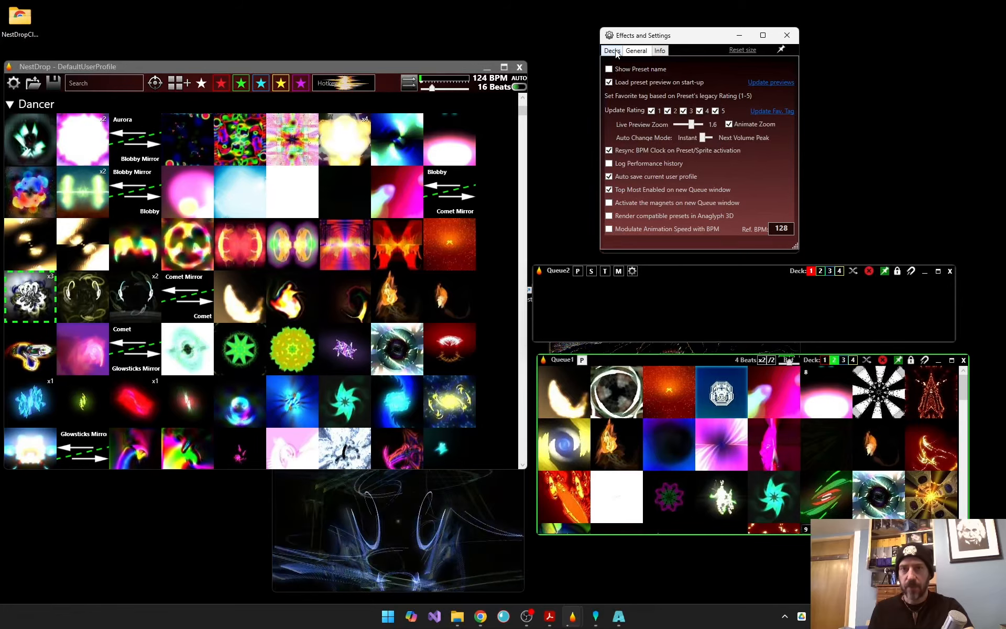
Lower Deck1's Animation Speed, raise its zoom, horizontal, vertical and stretch speeds, and store these Time settings in Queue2
left_click(612, 51)
left_click(609, 96)
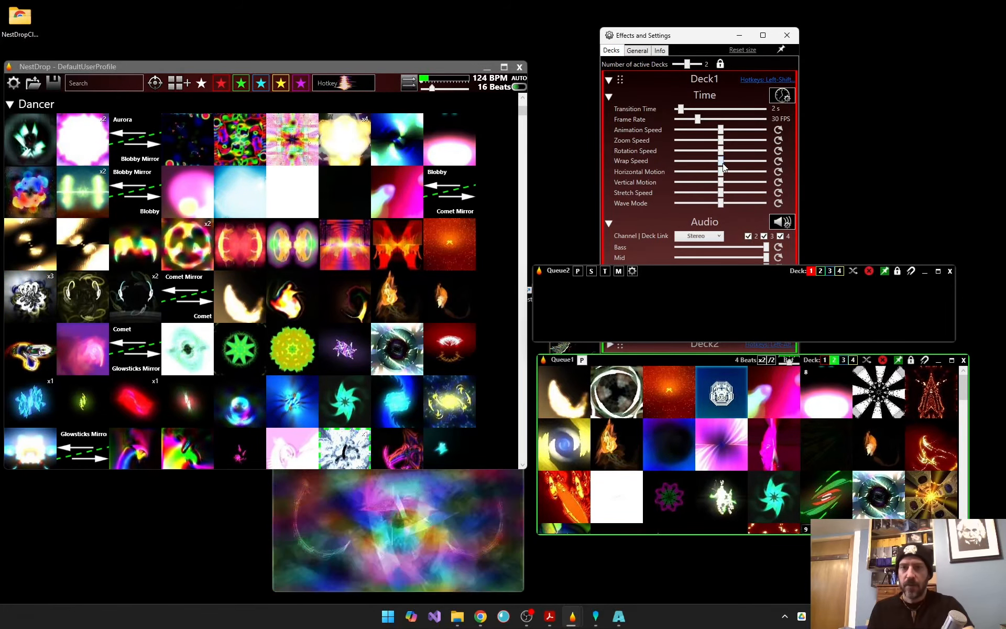
left_click_drag(723, 174, 742, 196)
mouse_move(721, 139)
left_mouse_down()
mouse_move(748, 141)
mouse_move(710, 129)
left_mouse_up()
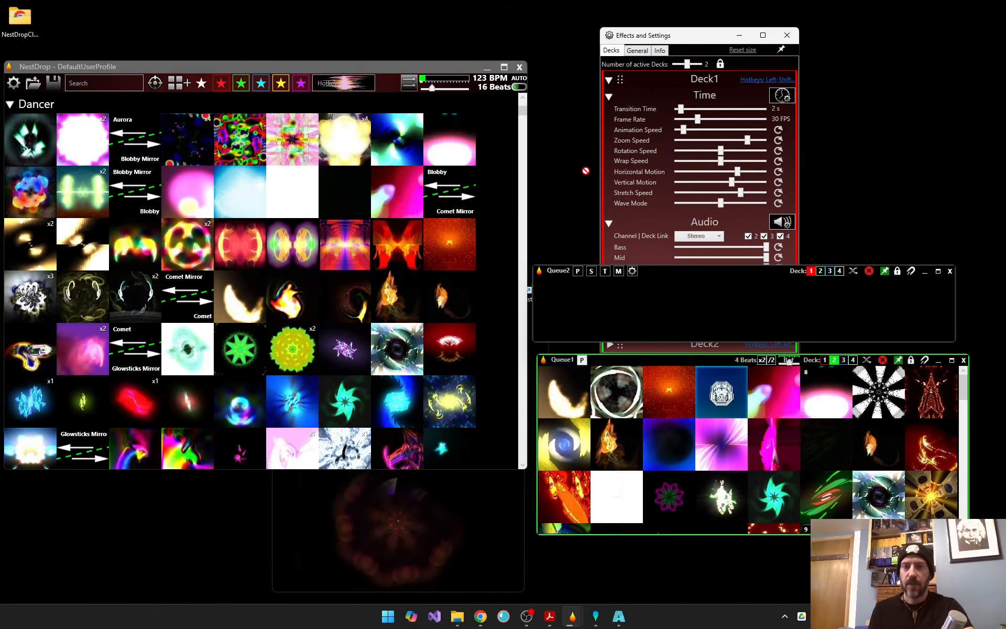
left_click_drag(602, 294, 603, 294)
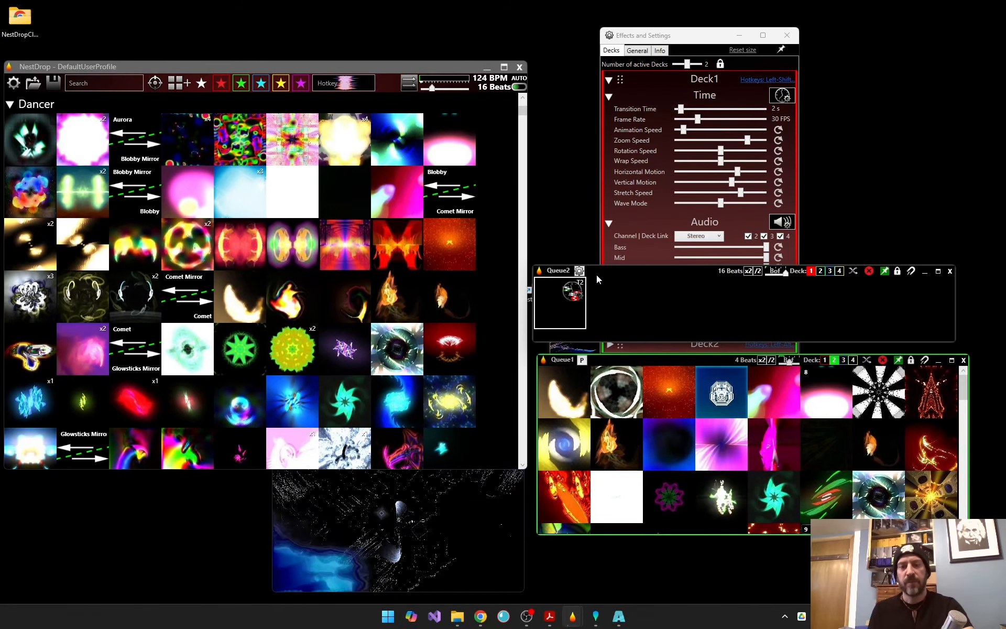
Reset Deck1's changed Time sliders to their defaults and store them as a second Time entry in Queue2
left_click(559, 294)
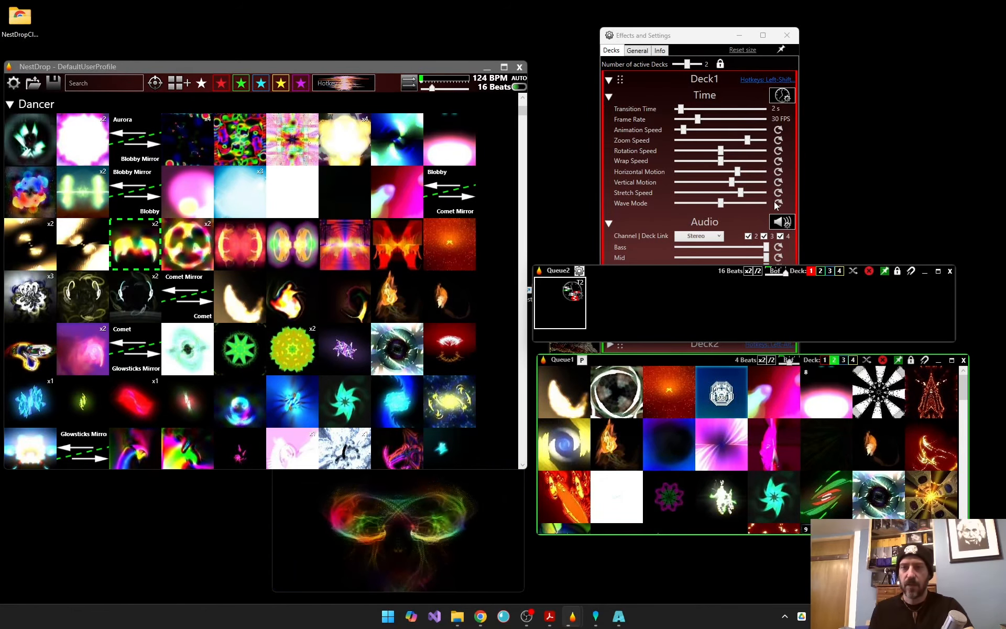
left_click(780, 140)
left_click(779, 130)
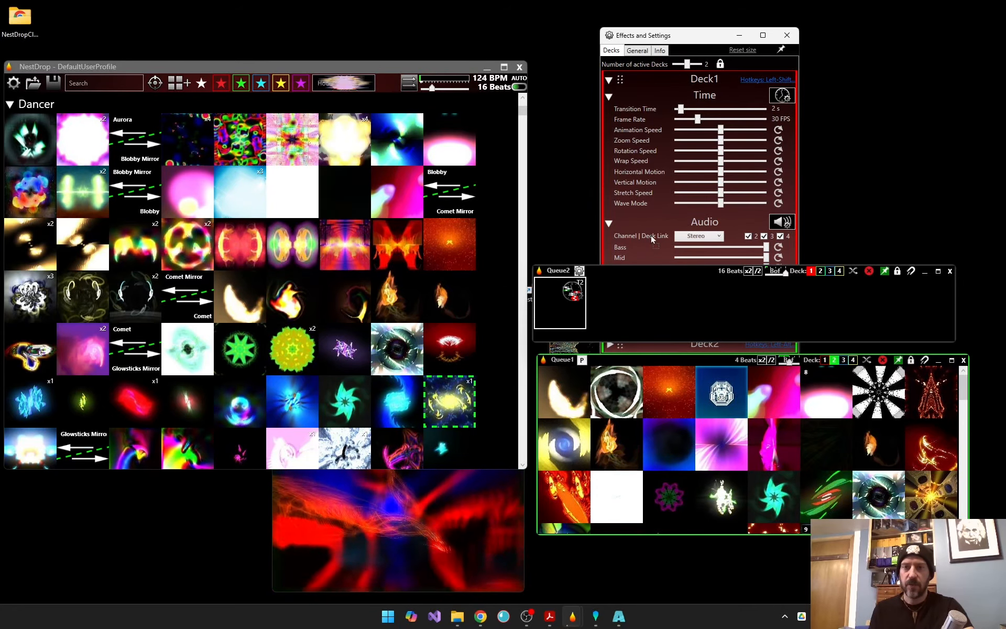
left_click_drag(652, 234, 612, 303)
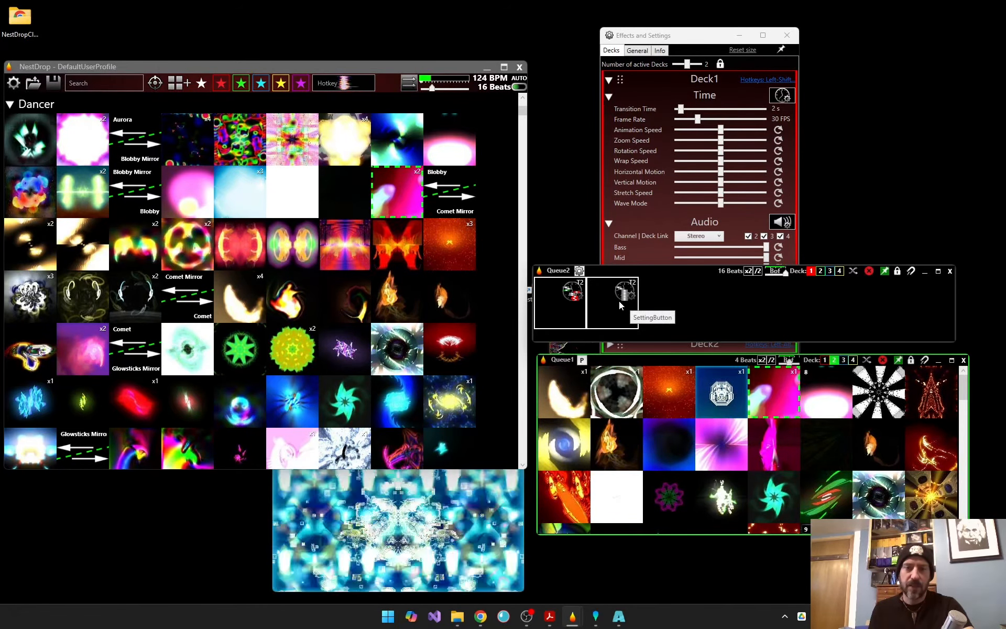
Activate both stored Time entries in turn, and overwrite the second one with a Transition Time of 0 s
left_click(557, 297)
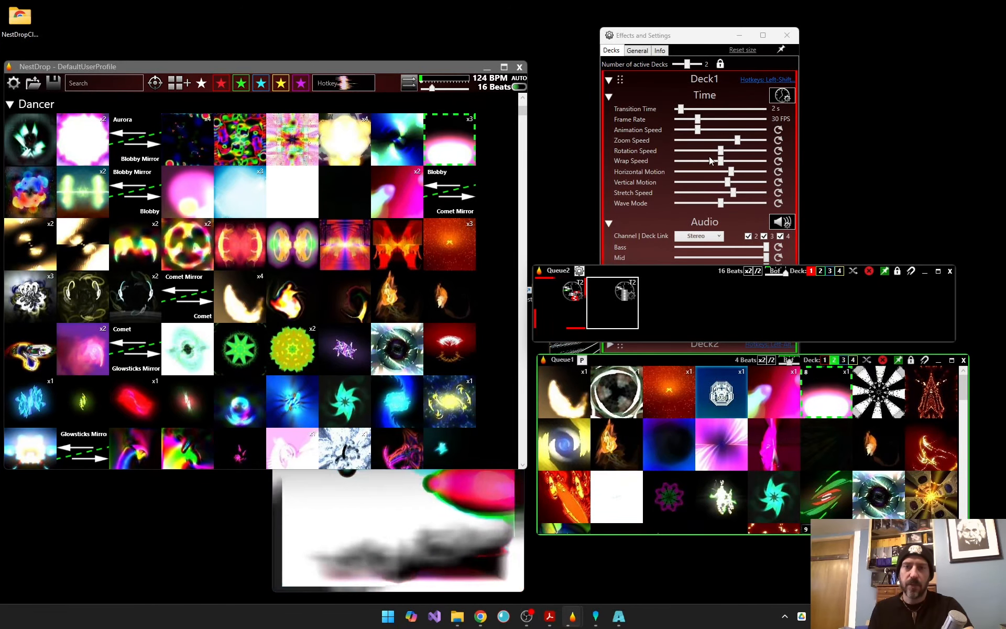
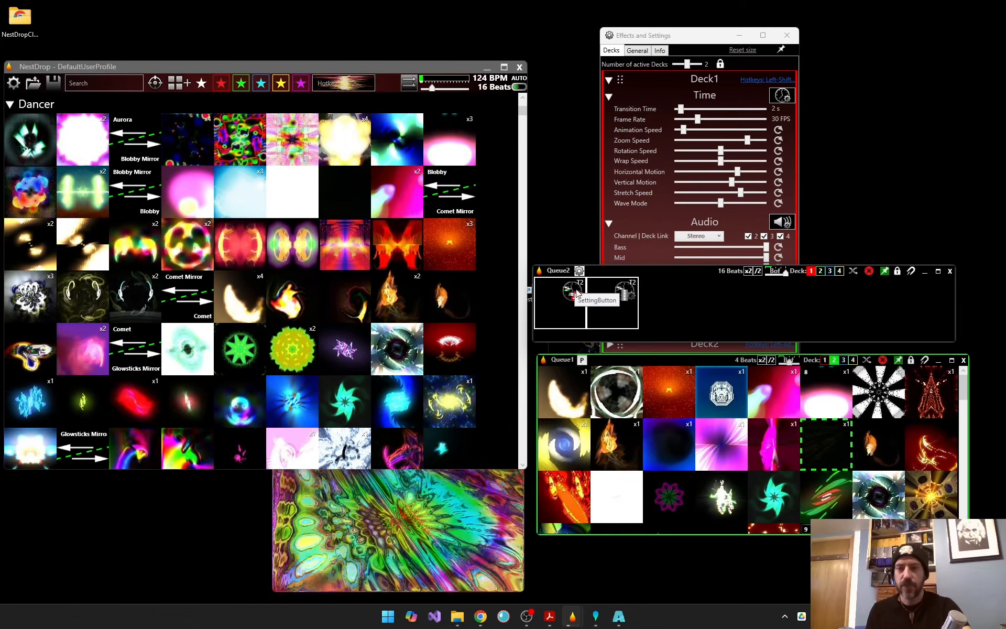
left_click(613, 305)
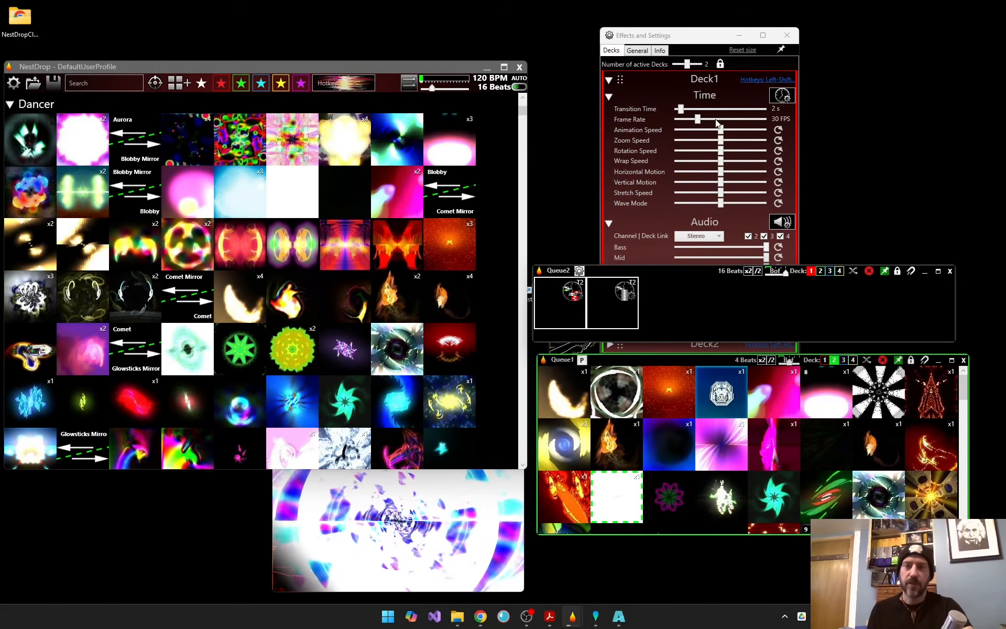
left_click_drag(681, 109, 673, 109)
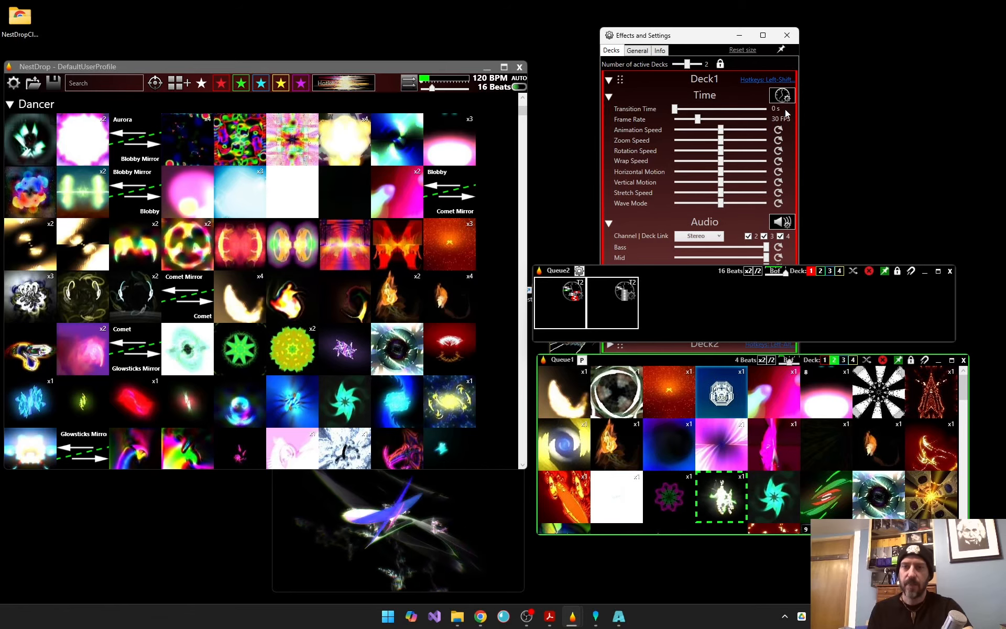
left_click_drag(788, 97, 611, 304)
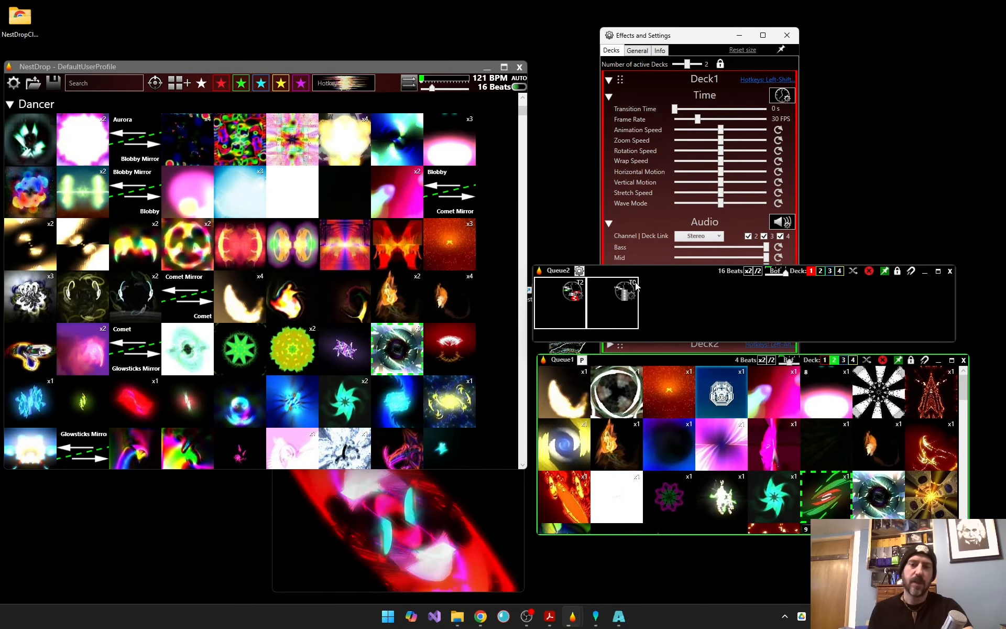
Recall Queue2's first and second Time entries in turn, and set Deck1's Transition Time to 2 s
left_click(559, 306)
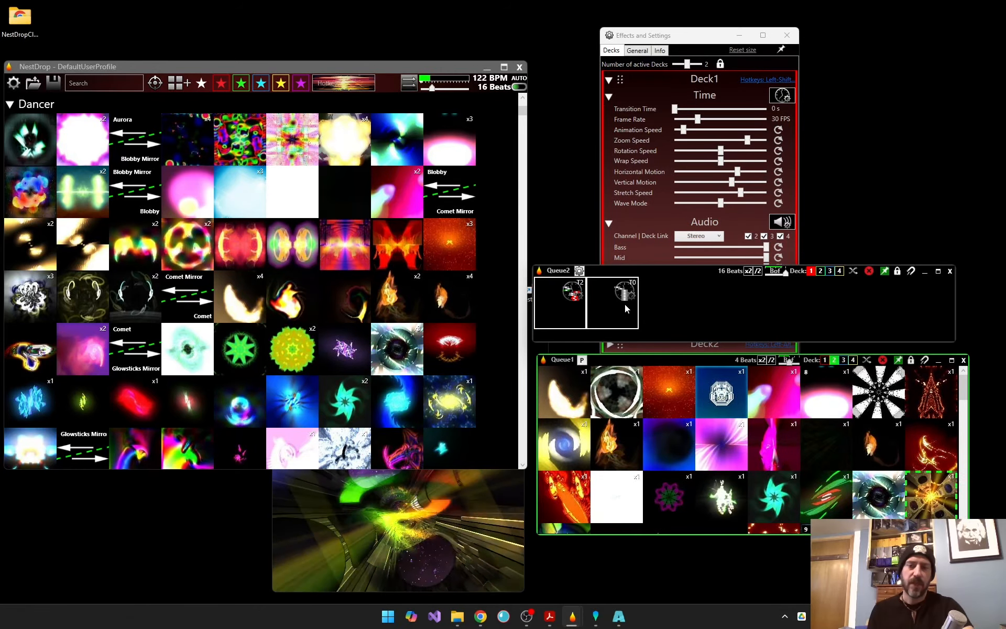
left_click(608, 298)
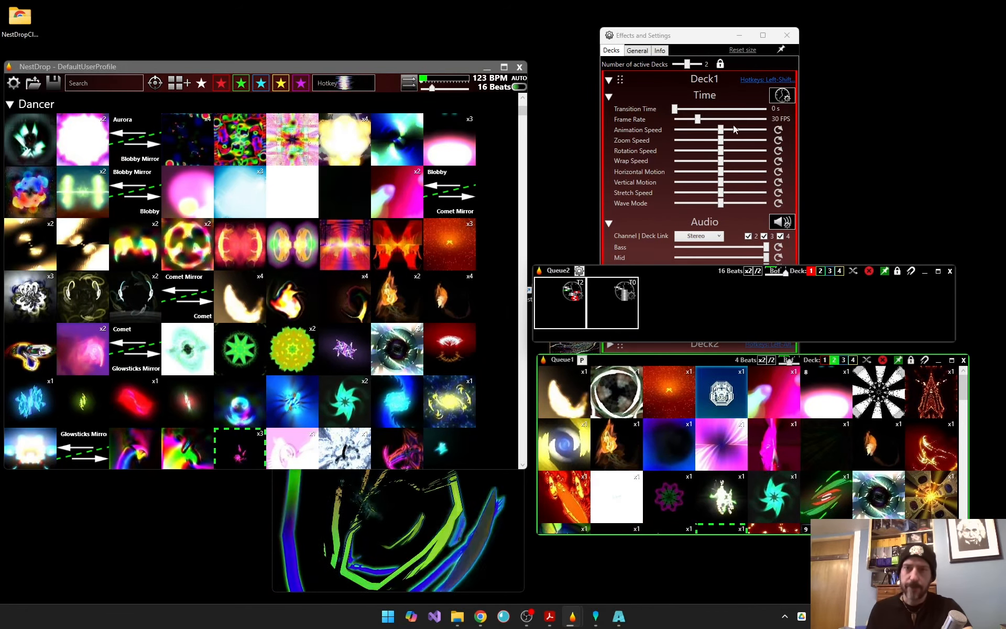
left_click_drag(675, 109, 683, 108)
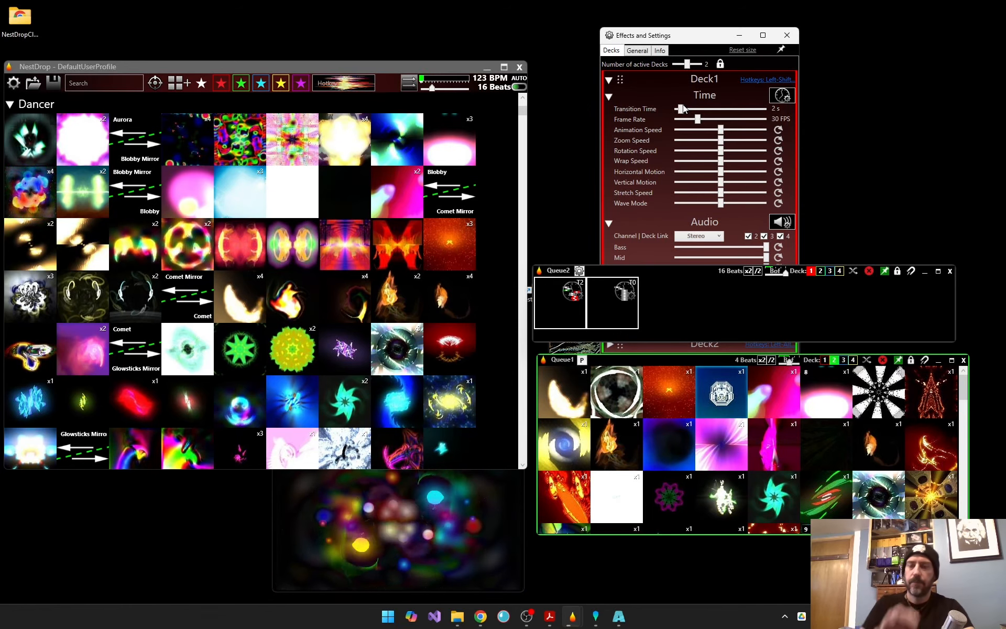
left_click(720, 295)
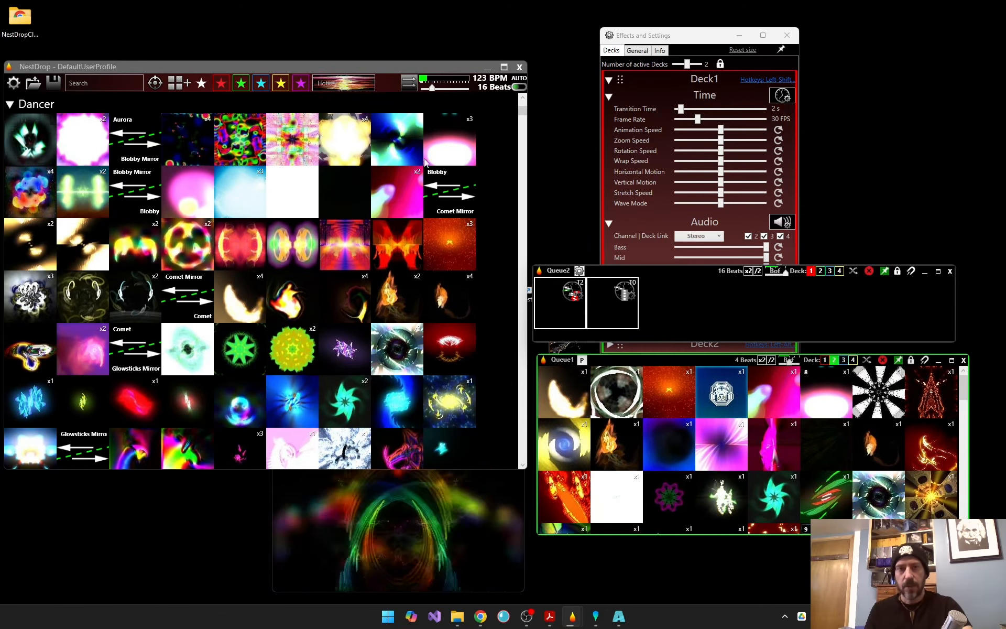
Add a new empty queue and turn it into a floating Deck1 settings window over the upper preset library
left_click(178, 83)
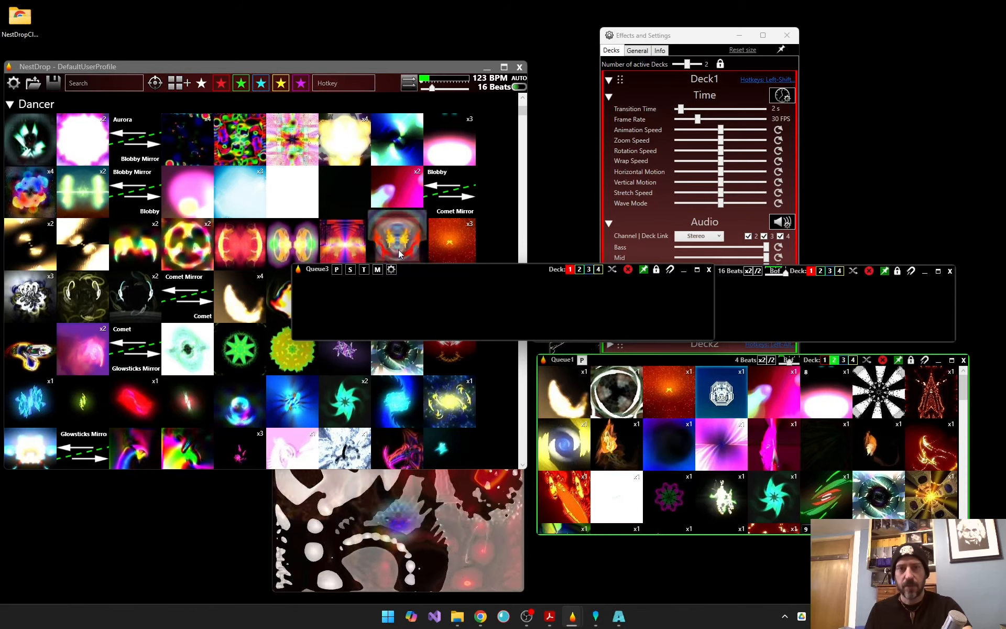
left_click_drag(419, 275, 306, 150)
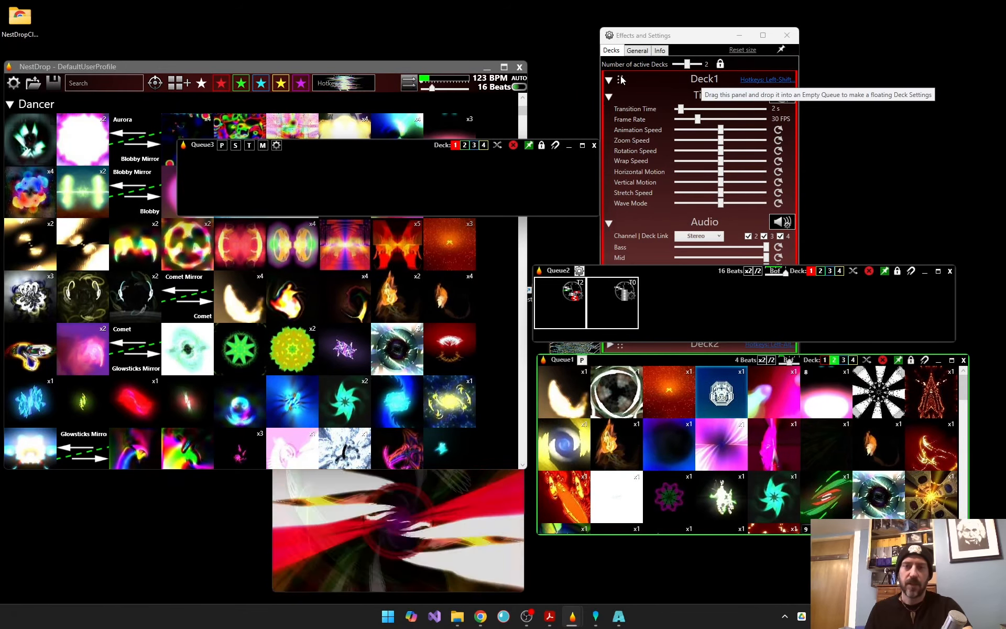
left_click_drag(686, 79, 670, 81)
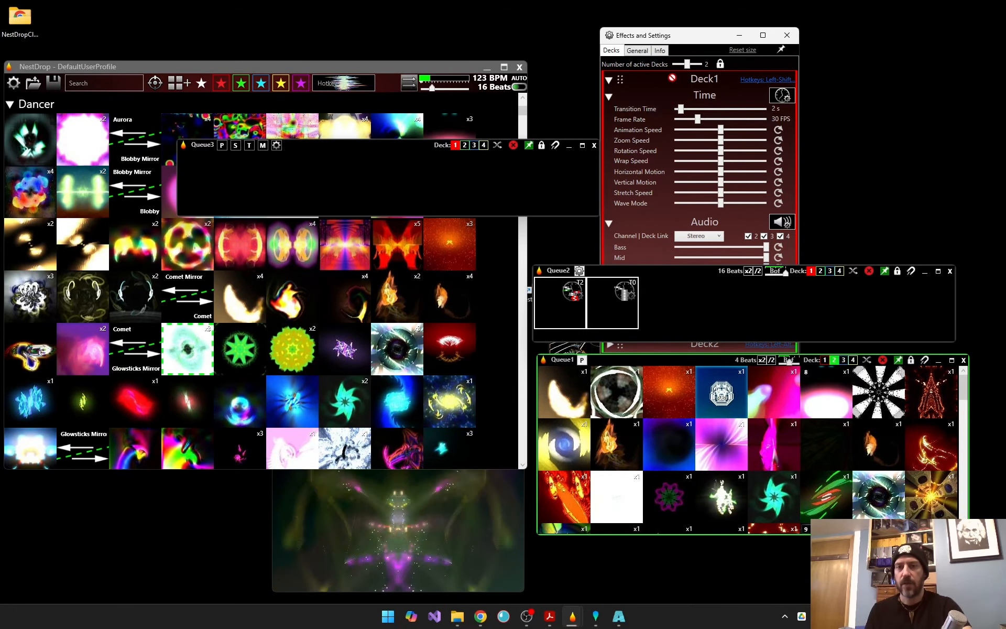
left_click_drag(673, 78, 233, 153)
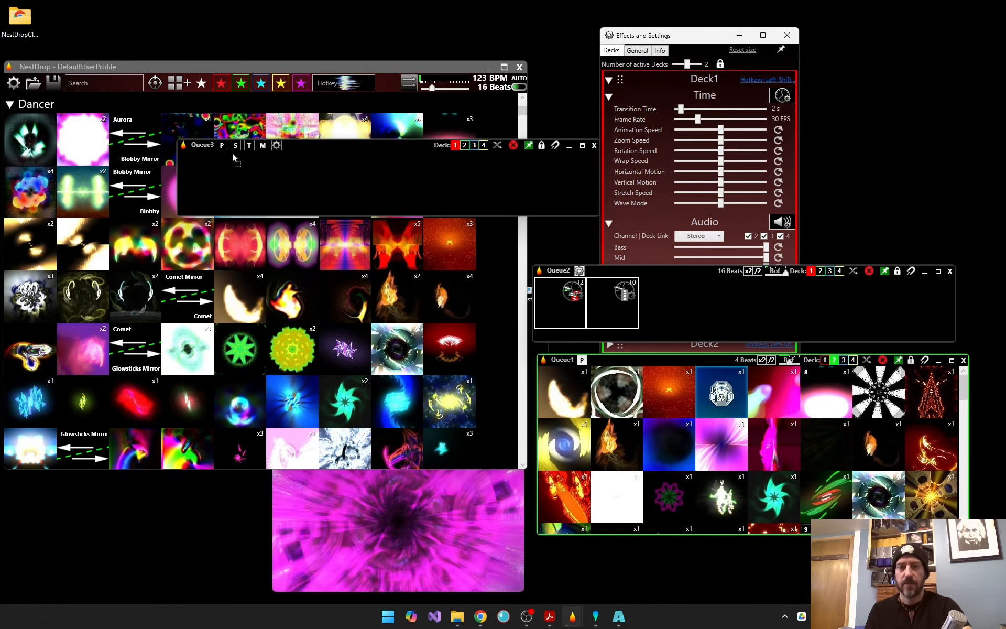
left_click_drag(297, 169, 296, 168)
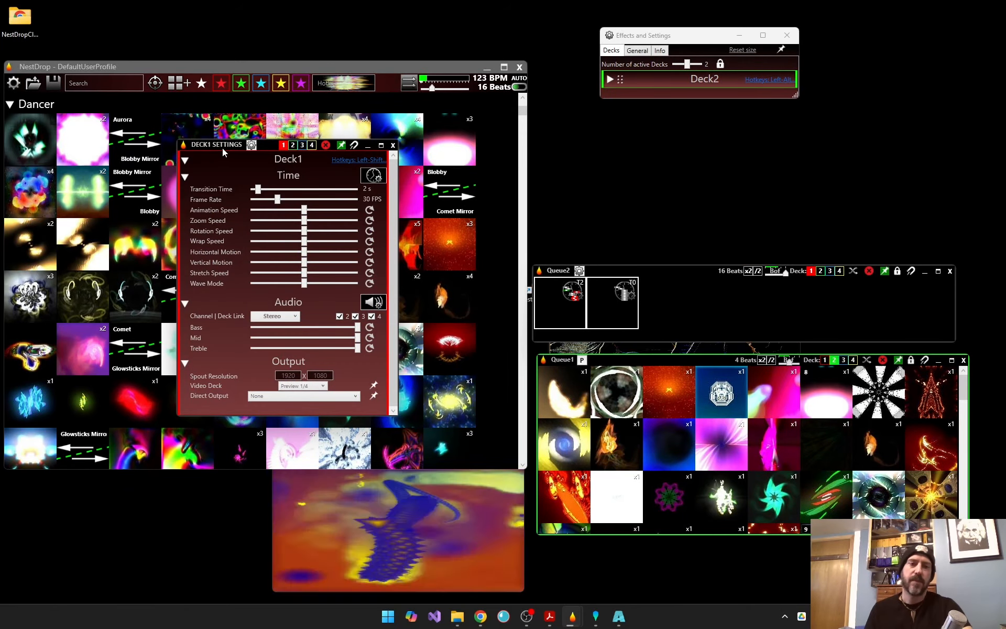
left_click_drag(222, 148, 306, 57)
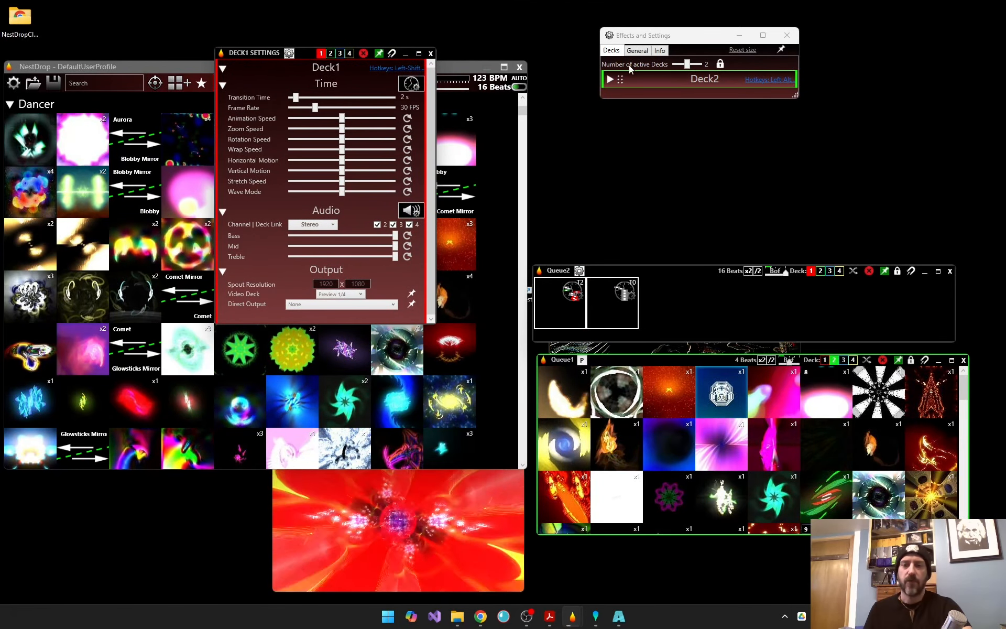
Shift the Effects and Settings window slightly and expand Deck2's settings together with its Time section
left_click(610, 79)
left_click_drag(682, 42, 665, 71)
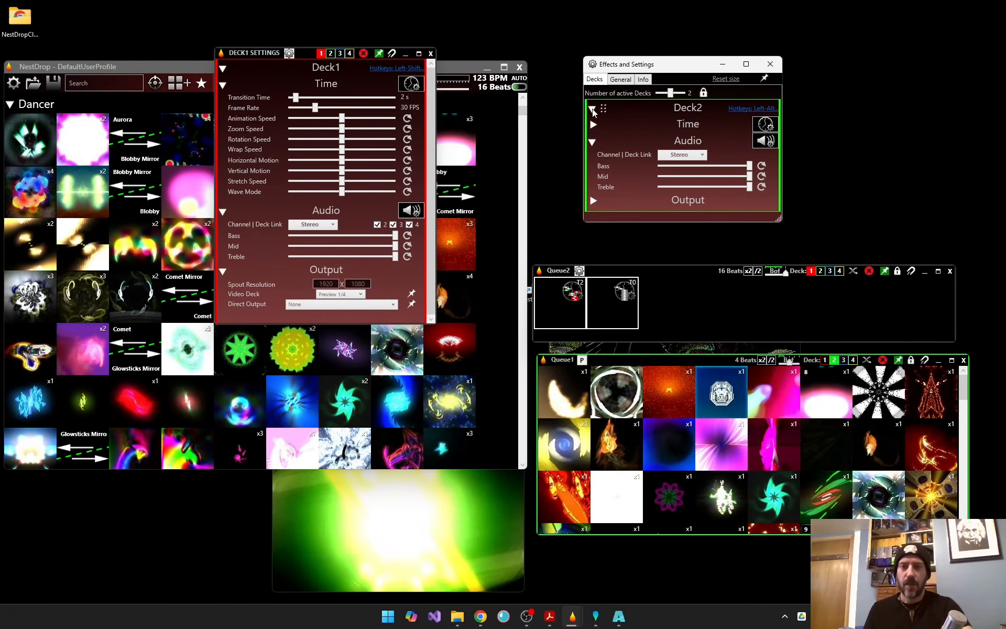
left_click(593, 109)
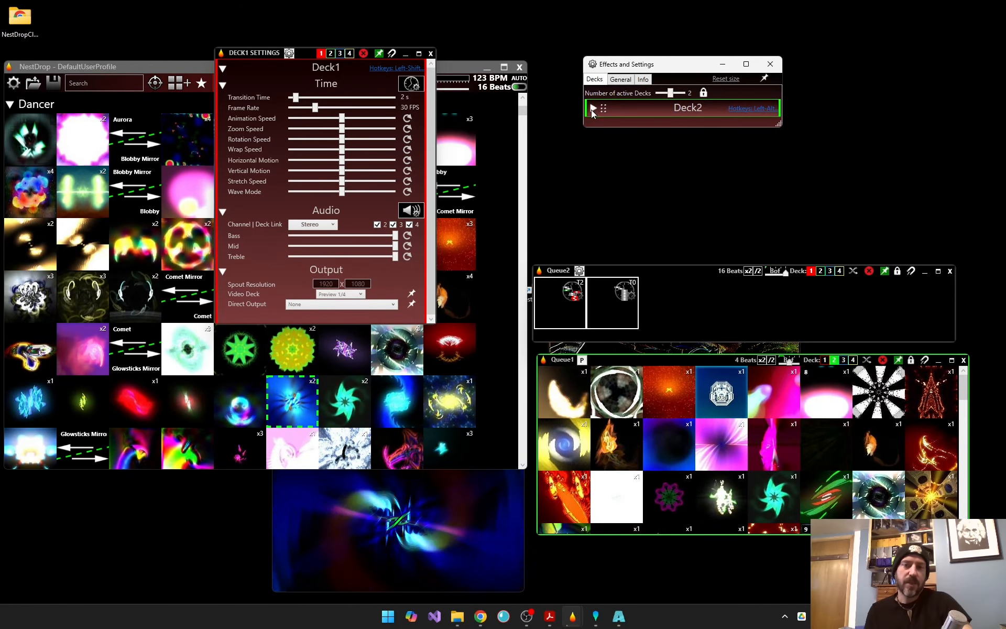
left_click(592, 109)
left_click(592, 126)
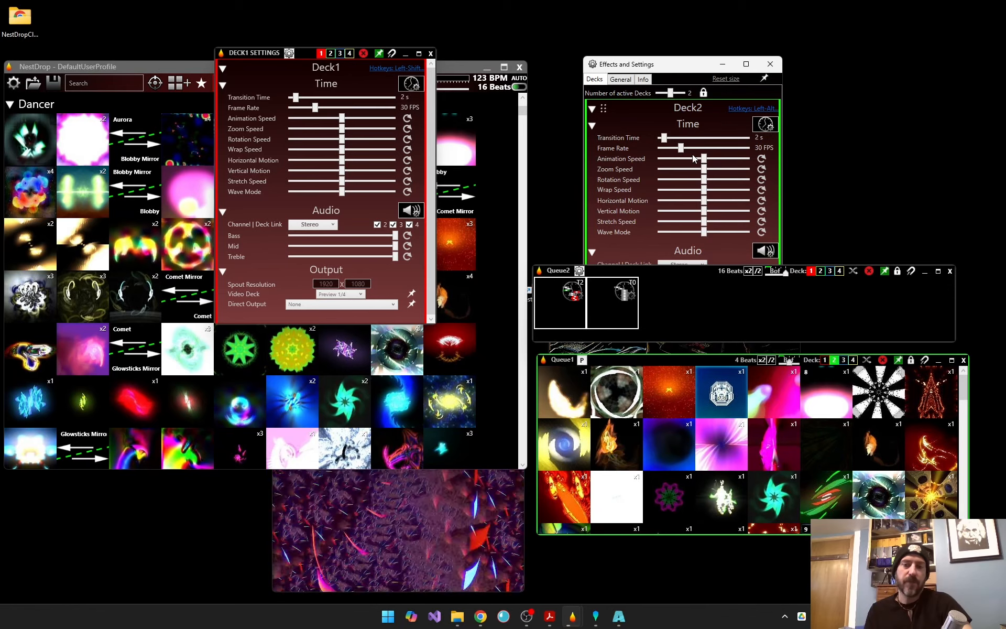
Float Deck2's settings in a new queue window and arrange both deck settings windows side by side, Deck2 first
left_click(179, 83)
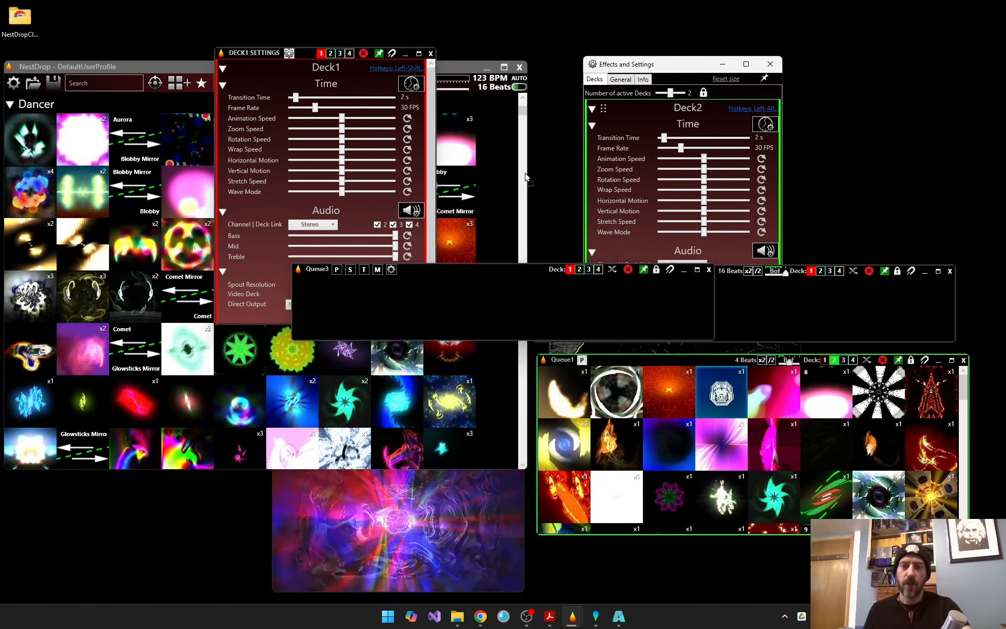
left_click_drag(488, 285, 487, 286)
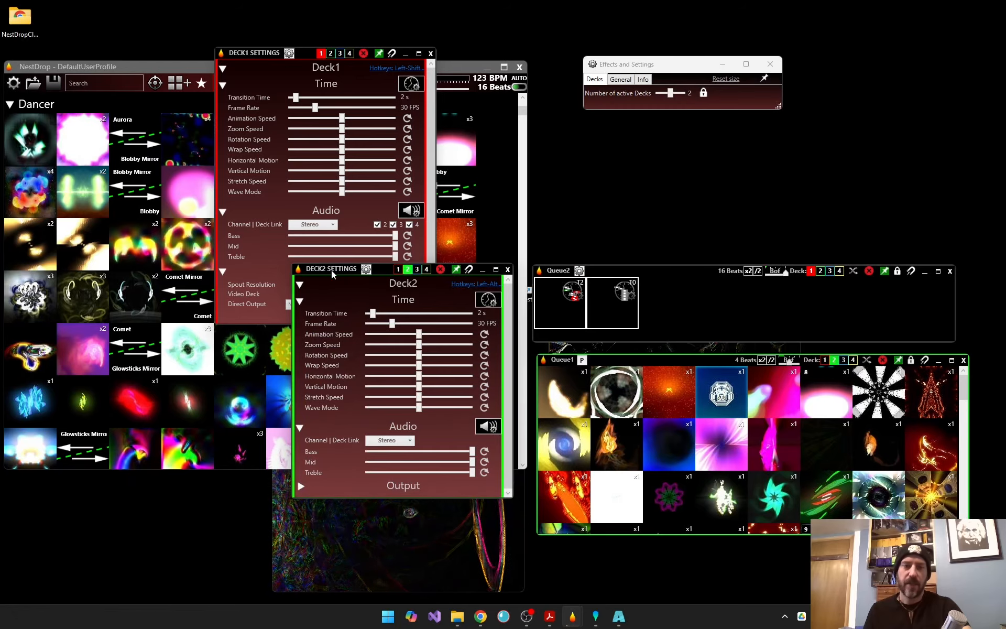
left_click_drag(332, 274, 68, 68)
left_click_drag(255, 53, 350, 64)
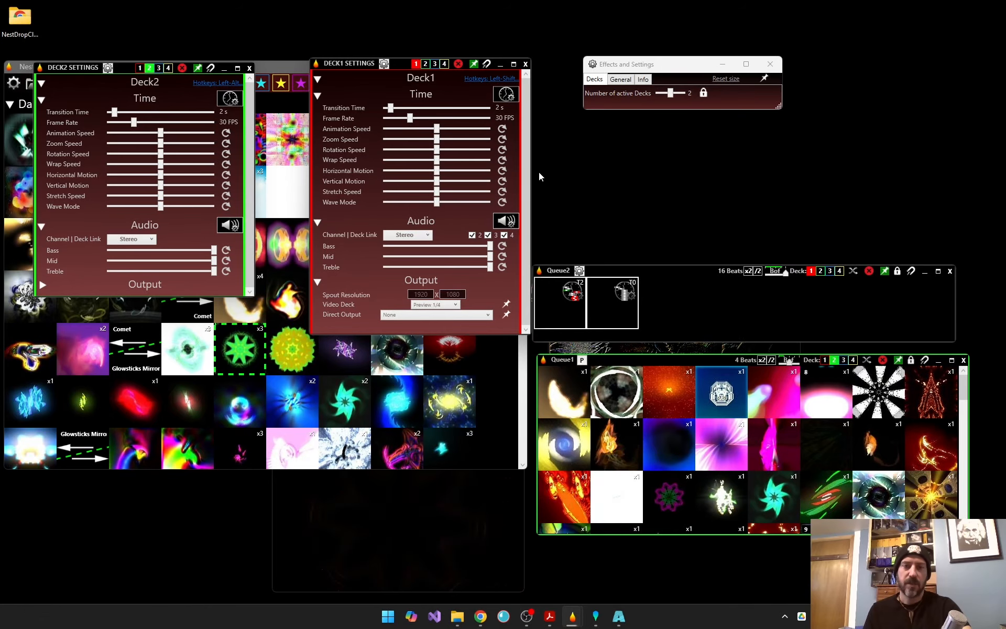
Enable the magnets on both deck settings windows, snap them together at equal height and move them as a pair
left_click_drag(530, 174, 2, 19)
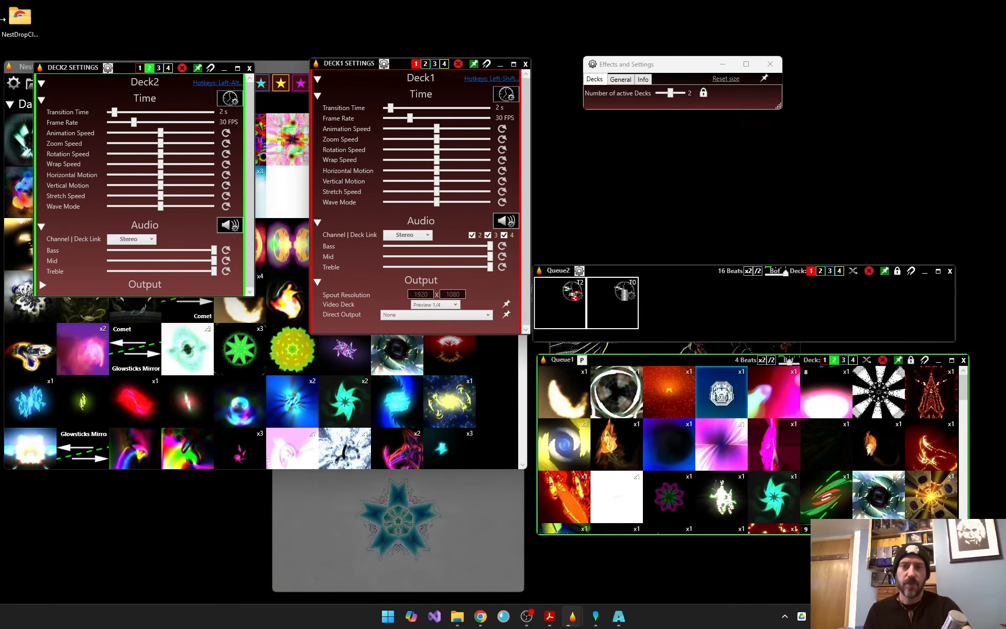
left_click_drag(346, 63, 307, 79)
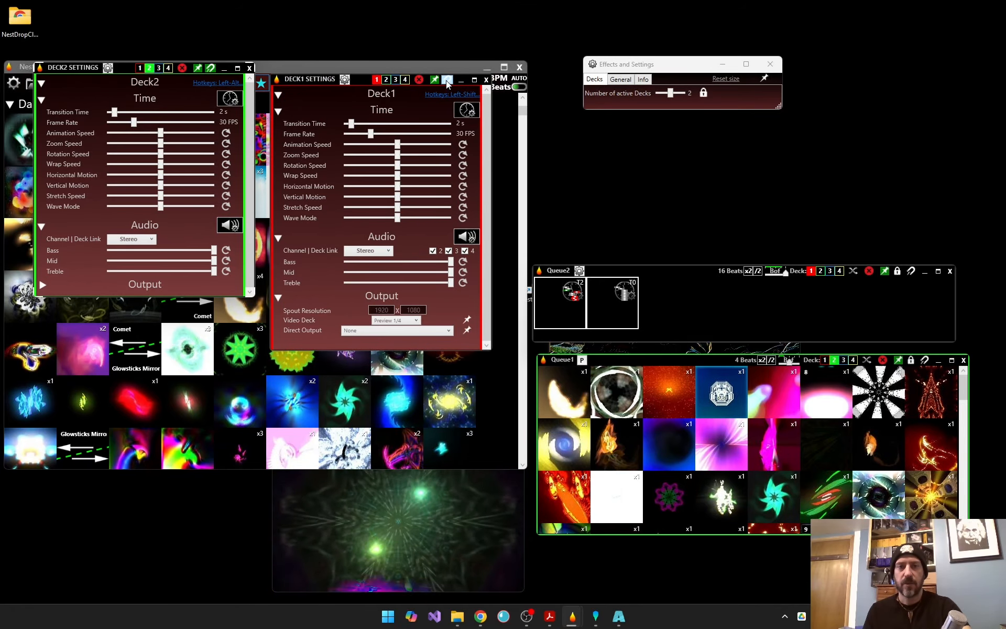
left_click_drag(302, 77, 286, 68)
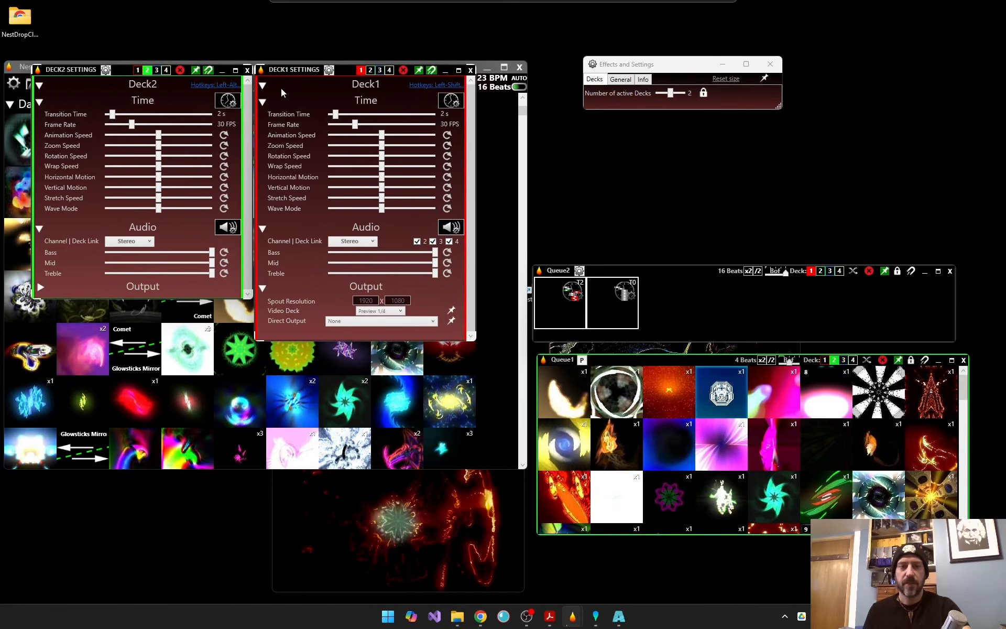
left_click_drag(295, 341, 298, 306)
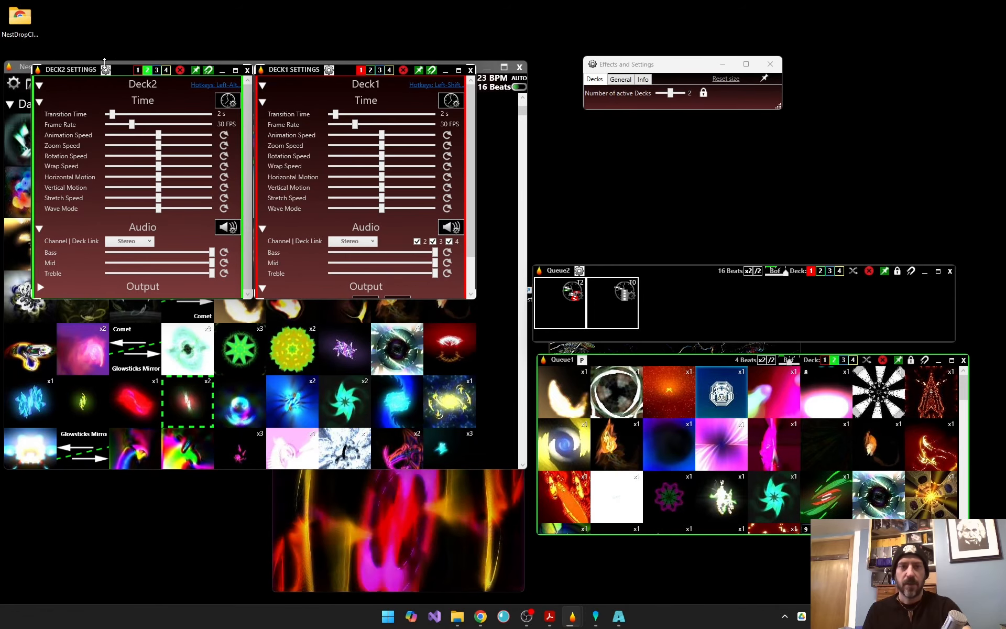
mouse_move(71, 70)
left_mouse_down()
mouse_move(52, 71)
mouse_move(91, 76)
left_mouse_up()
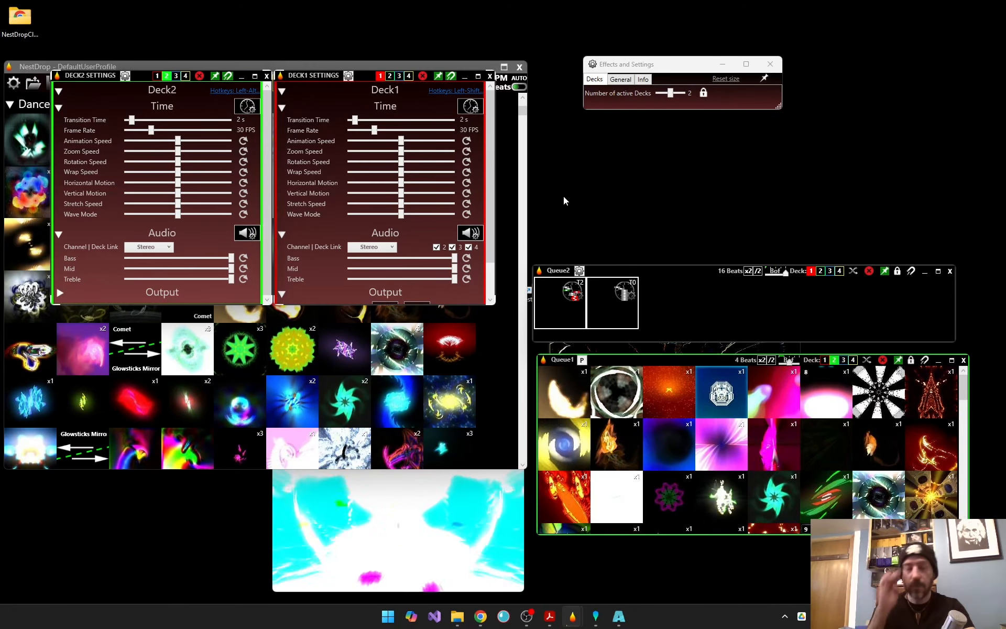
Clear the floating Deck1 and Deck2 settings windows so their controls return to the Effects and Settings window
left_click_drag(669, 72, 643, 68)
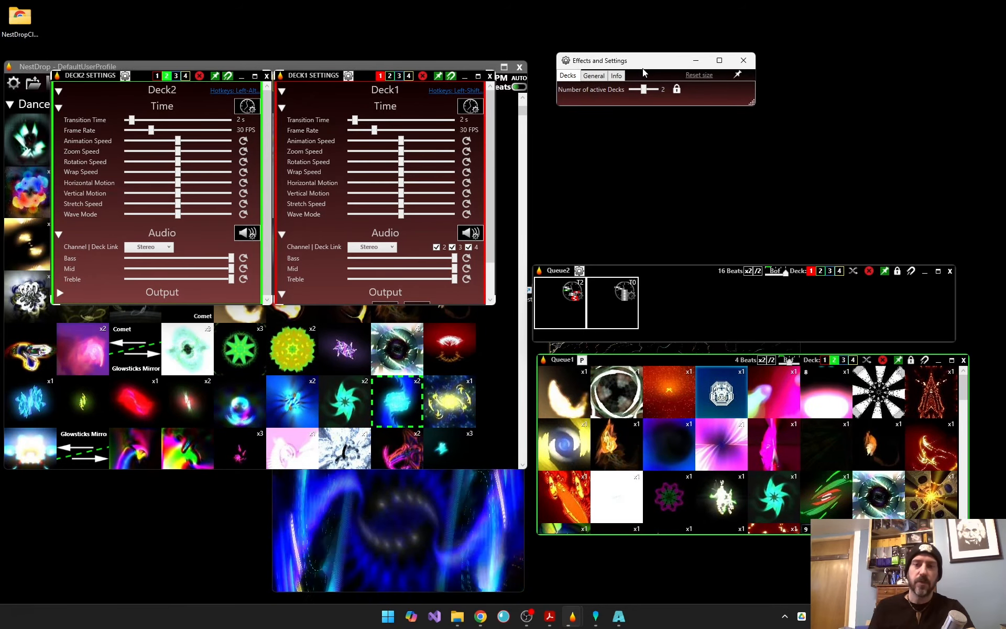
left_click(423, 76)
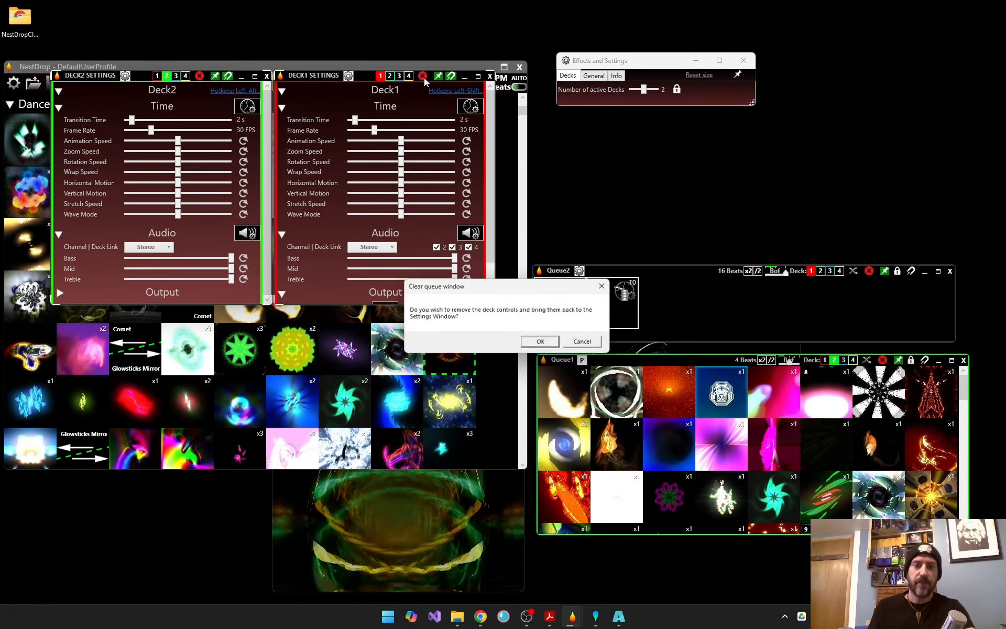
left_click(541, 343)
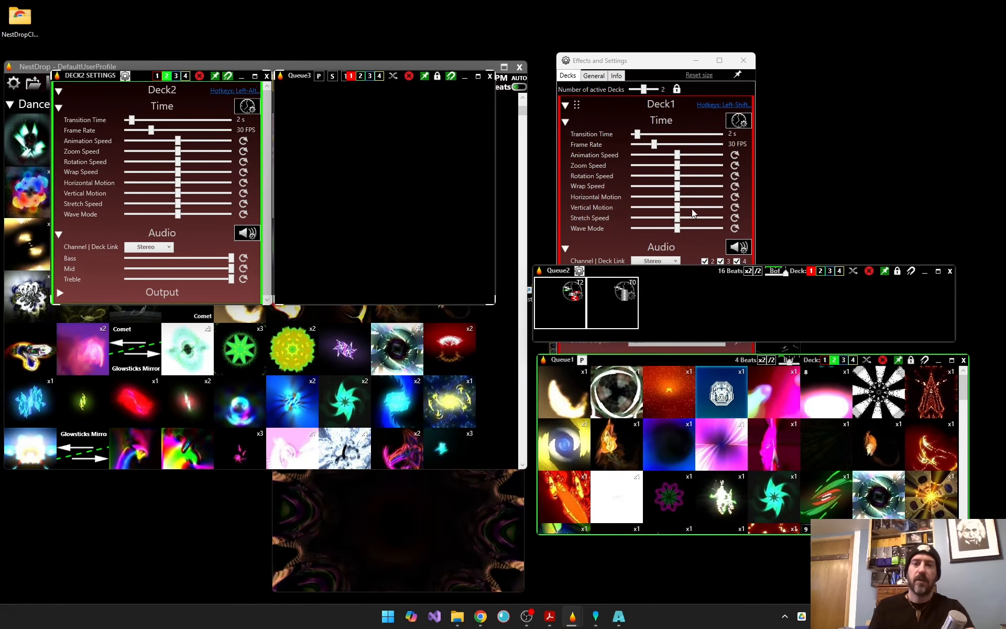
left_click(200, 76)
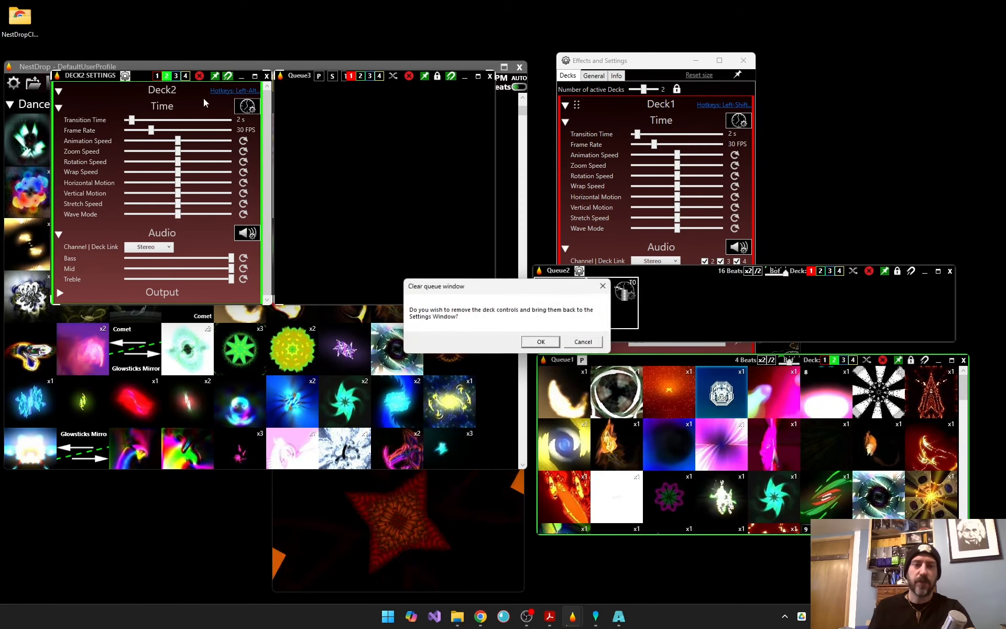
left_click(541, 344)
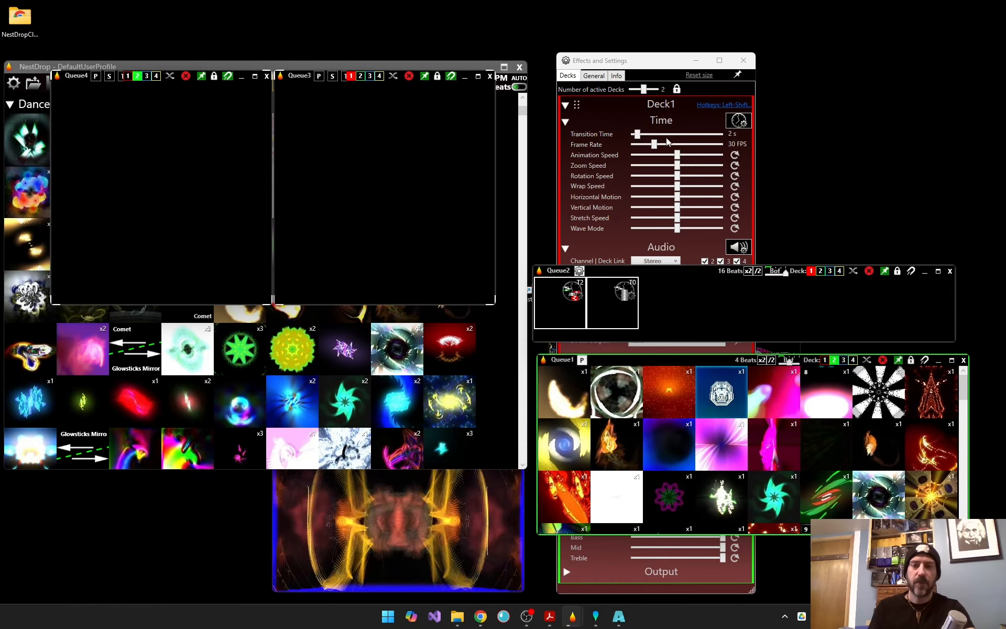
Move the Effects and Settings window farther from the preset library and close the emptied Queue4 and Queue3 windows
left_click_drag(645, 67, 724, 57)
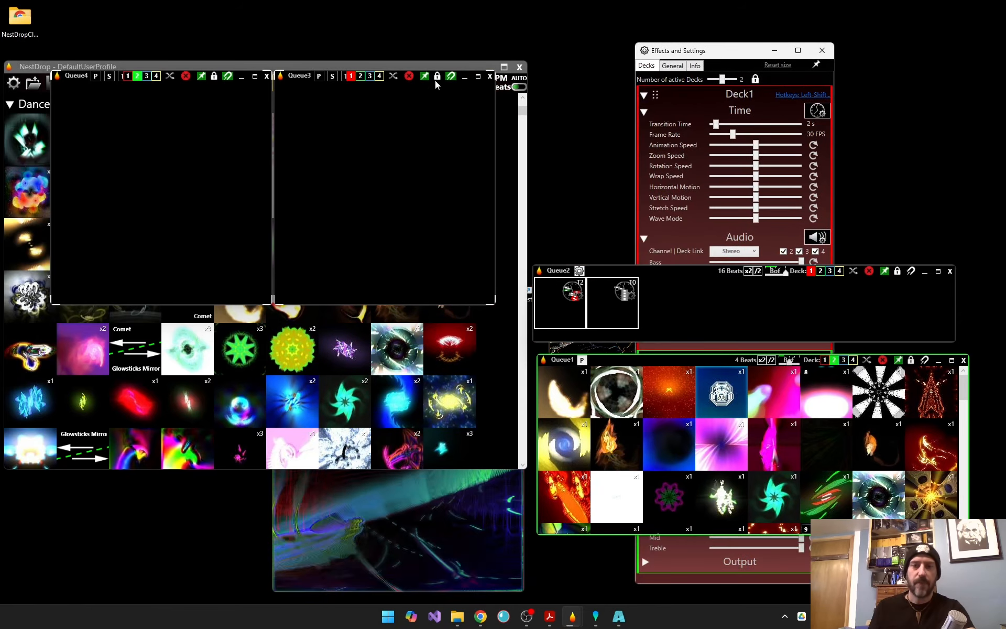
left_click(267, 77)
left_click(490, 77)
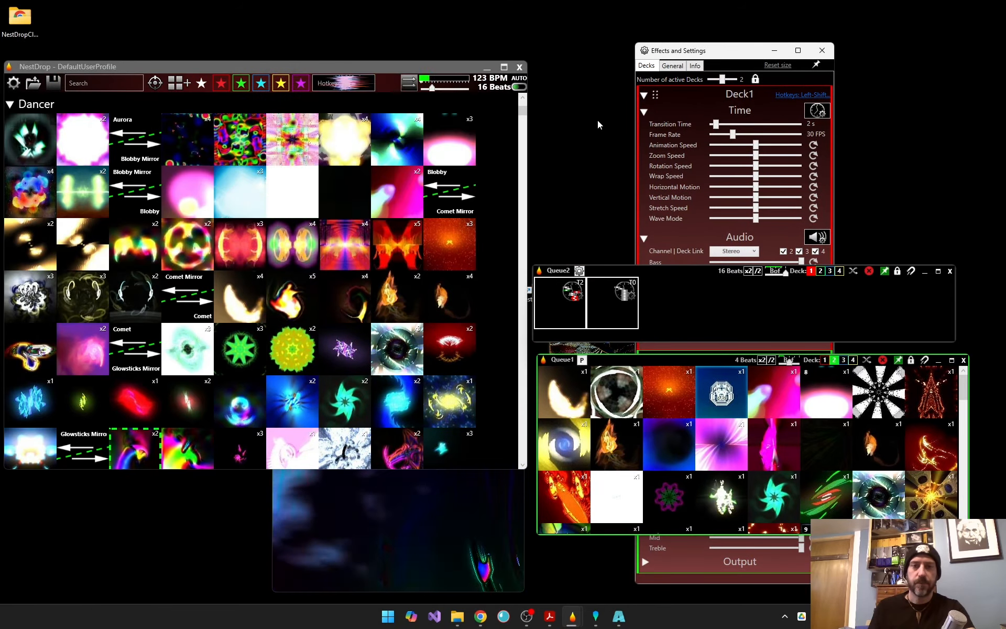
Try the general option that activates magnets on new Queue windows by adding a queue, and turn the option off again
left_click(673, 67)
left_click_drag(703, 52, 658, 36)
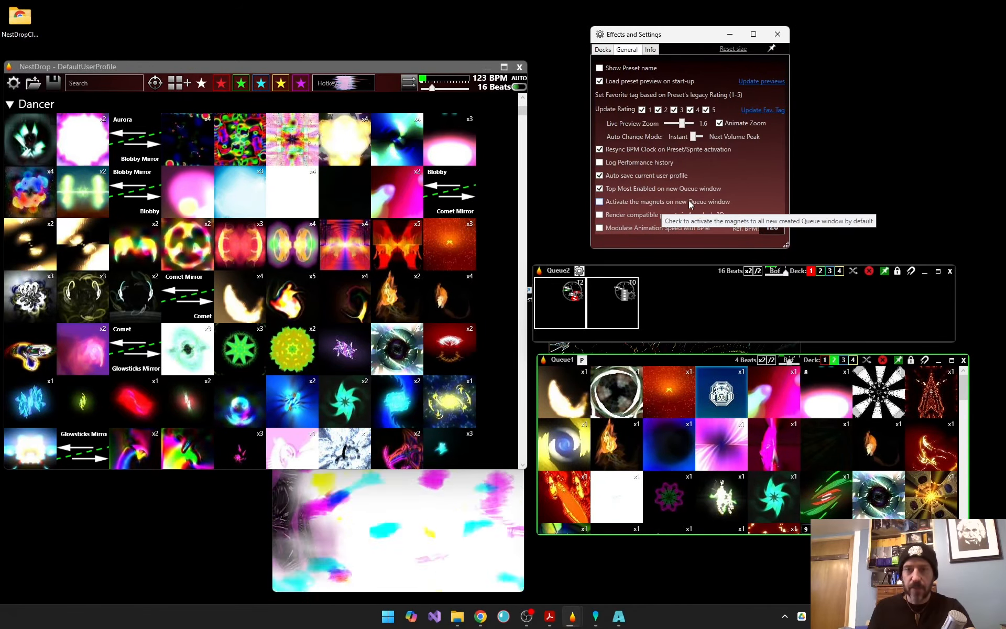
left_click(722, 202)
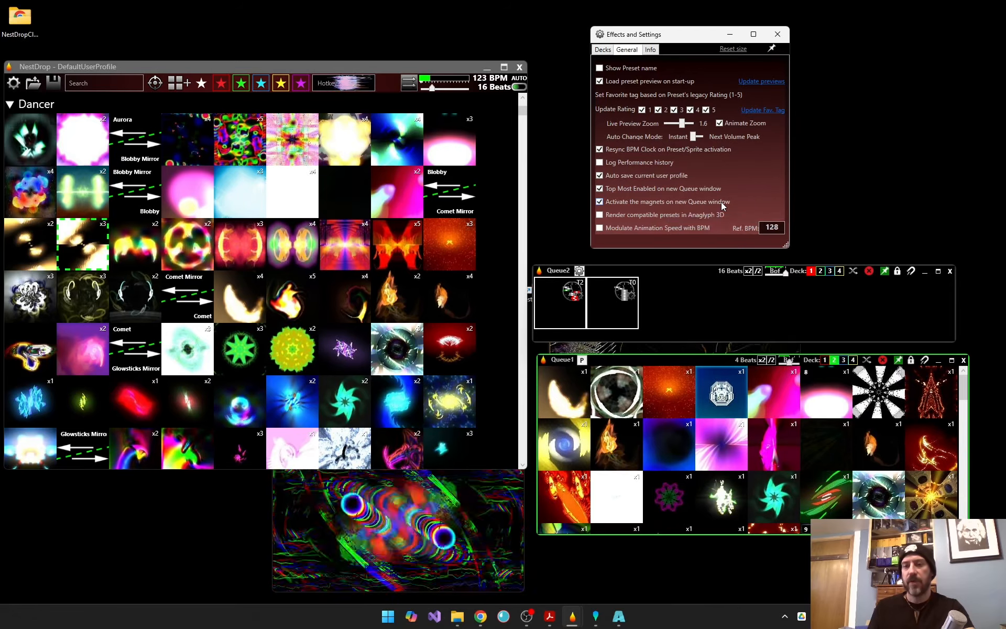
left_click(179, 82)
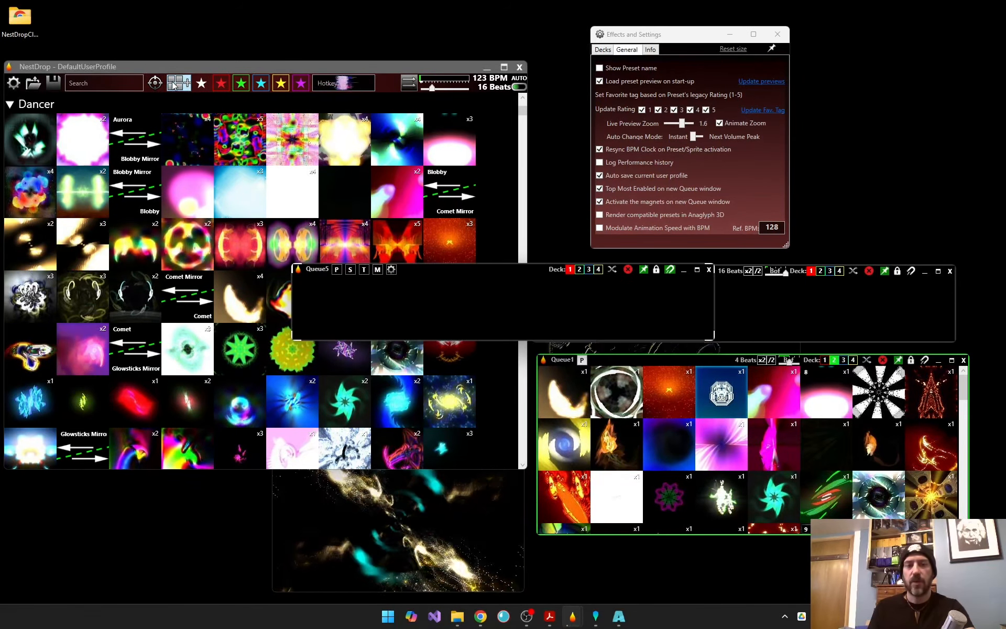
left_click(670, 271)
left_click(638, 205)
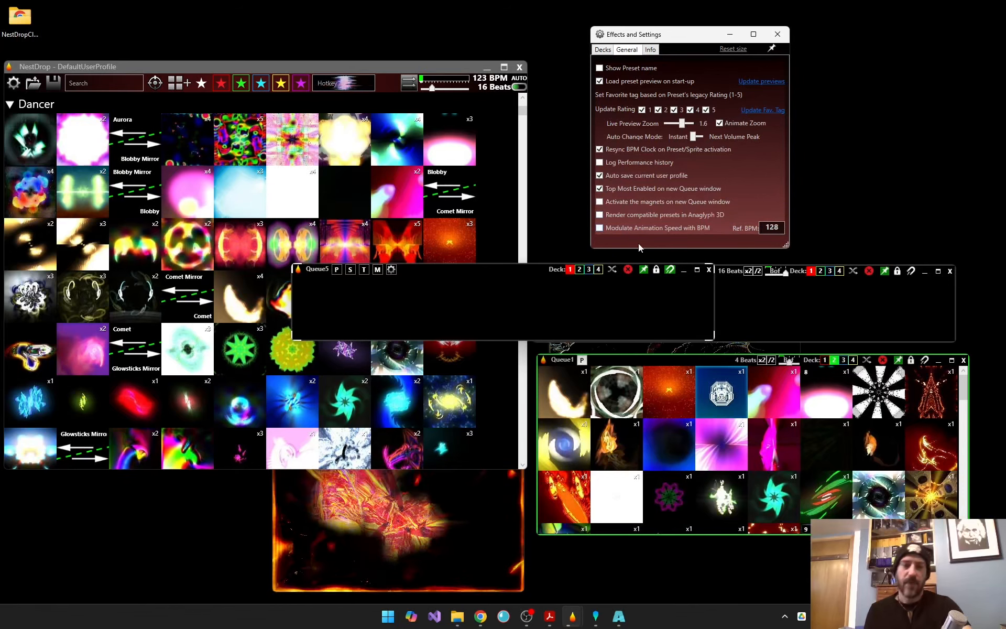
Close the Queue2 and Queue5 windows and move the Deck 1 preview up over the edge of the settings window
left_click(432, 486)
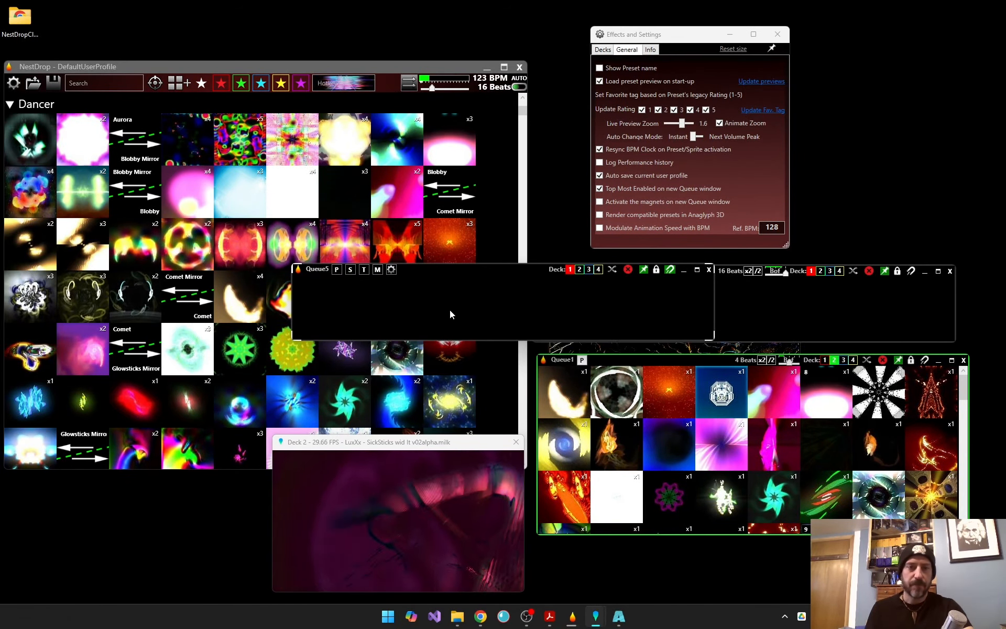
left_click(950, 271)
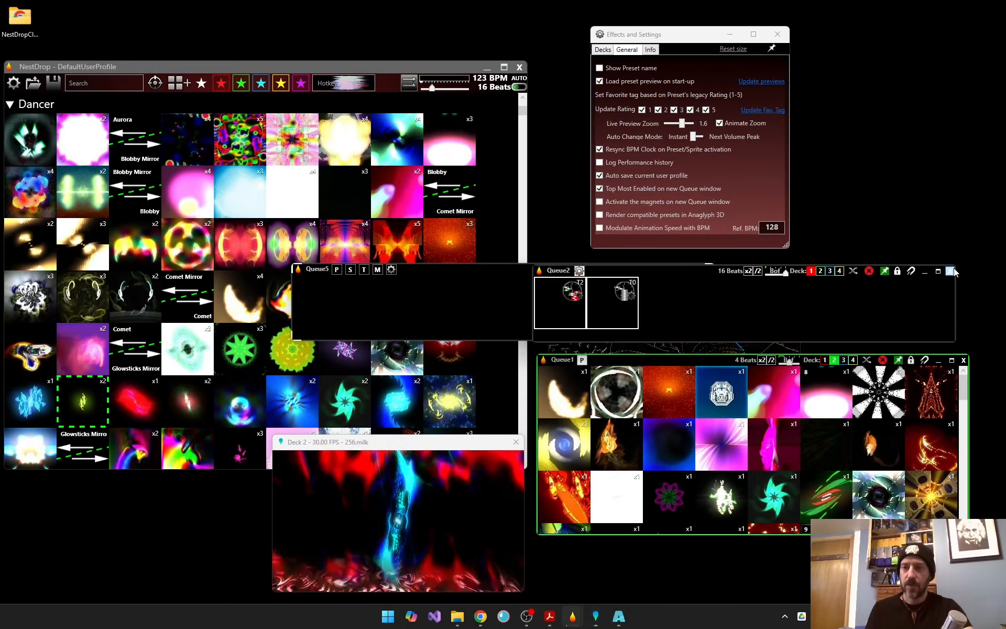
left_click(711, 272)
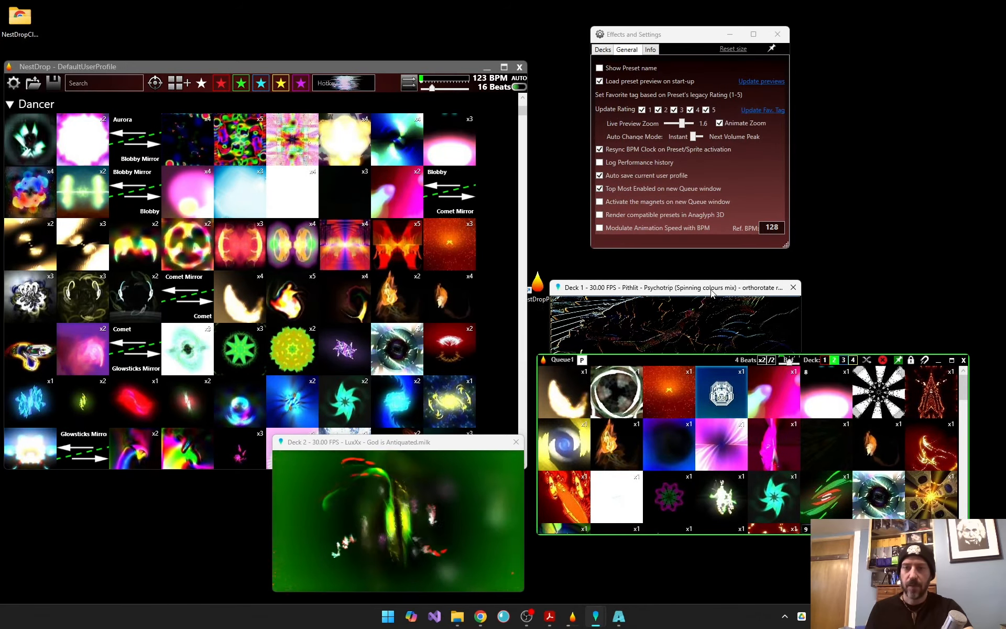
left_click_drag(710, 296, 867, 76)
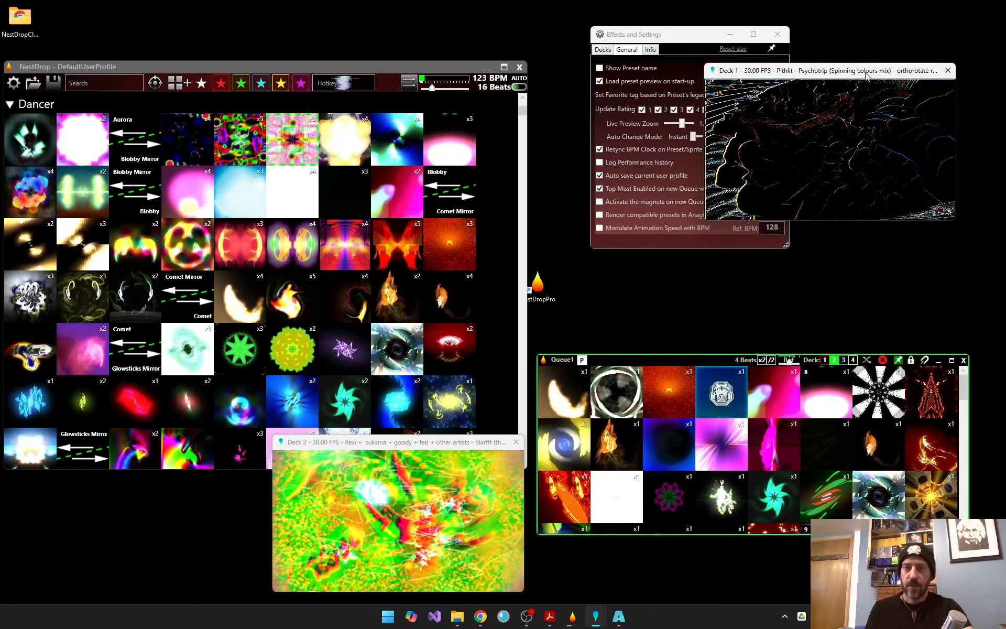
Enable rendering of compatible presets in Anaglyph 3D and browse the Dancer presets for a suitable one
left_click(614, 217)
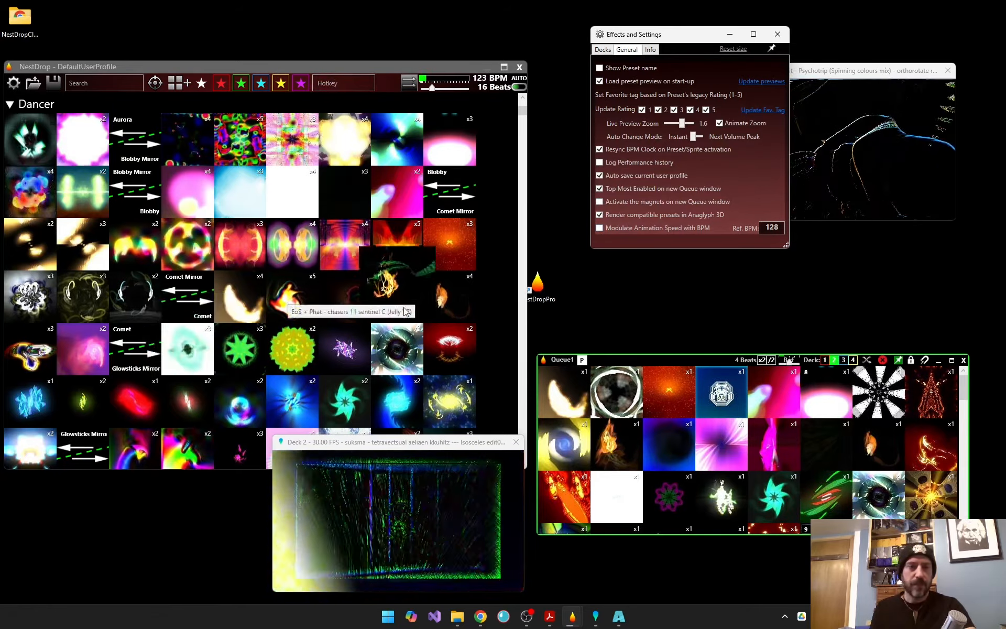
scroll(401, 313, "down", 10)
scroll(400, 318, "up", 10)
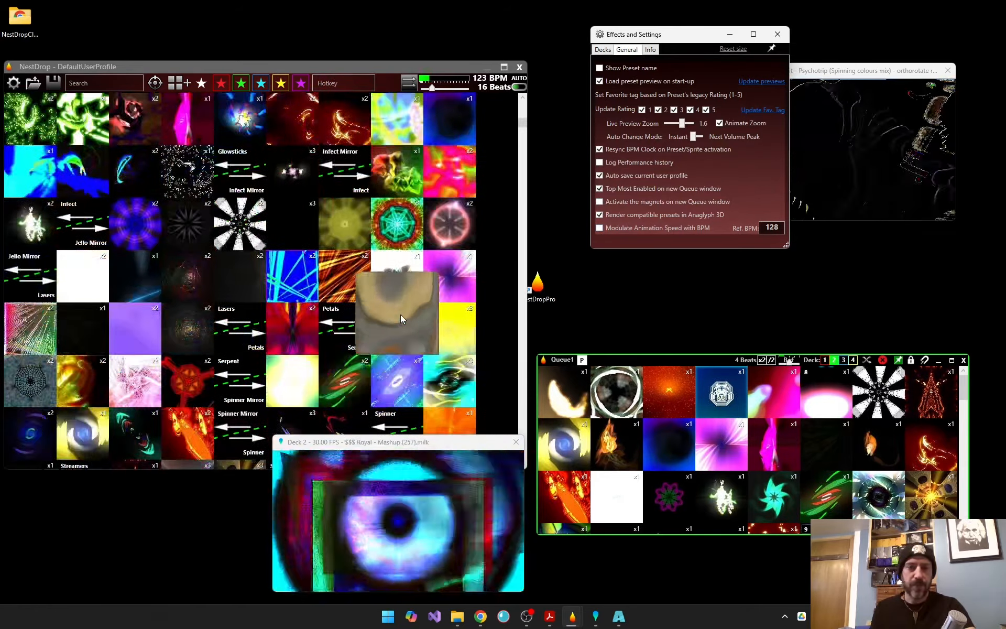
scroll(400, 321, "down", 3)
scroll(400, 322, "down", 6)
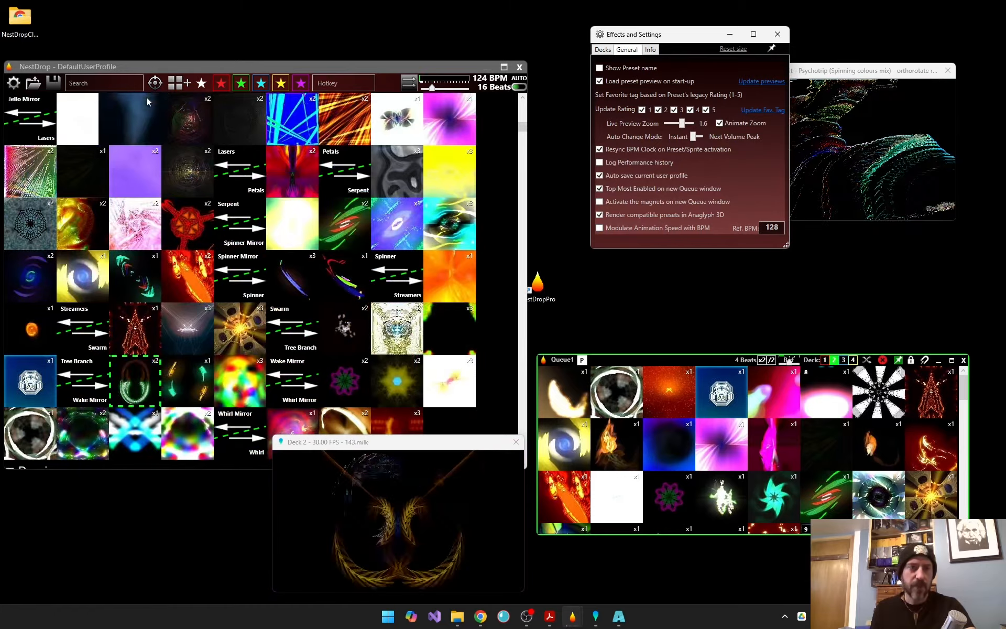
Jump to the Supernova presets, load "EoS - spark B" on Deck 1 and move its preview over the preset library
left_click(155, 83)
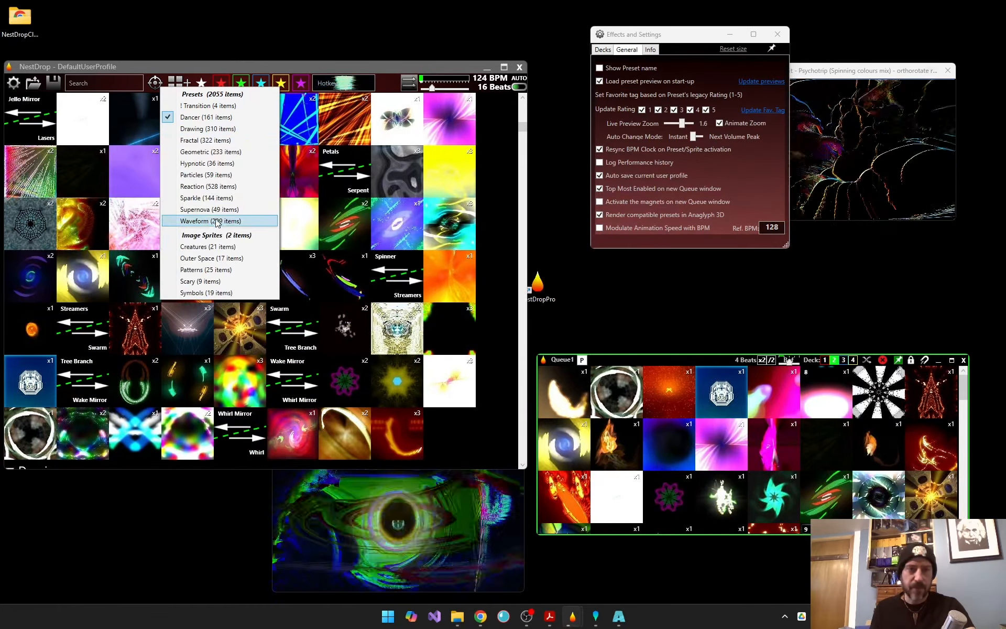
left_click(228, 210)
scroll(379, 260, "down", 9)
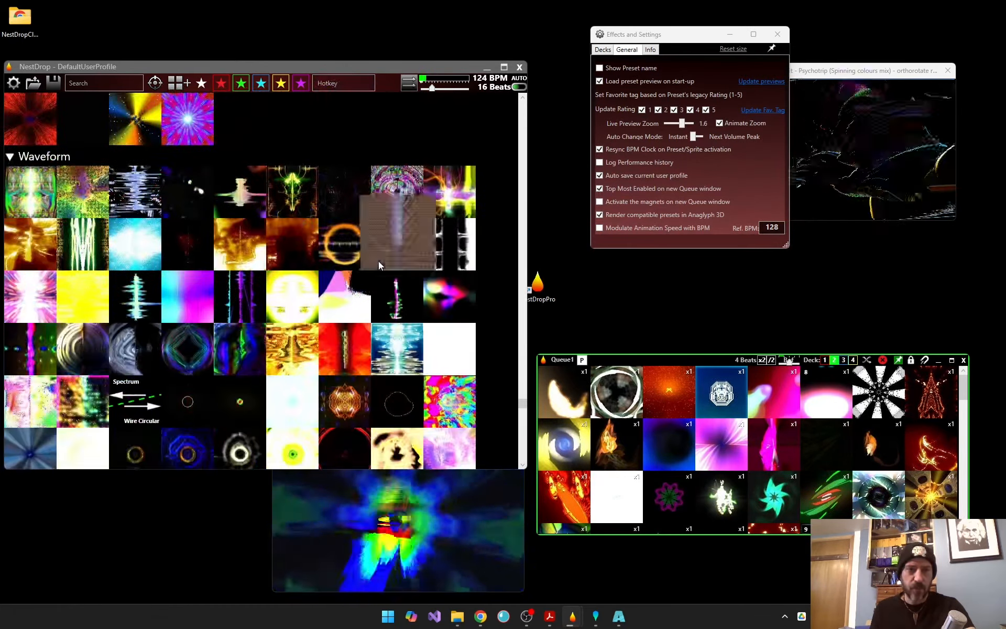
scroll(379, 261, "up", 3)
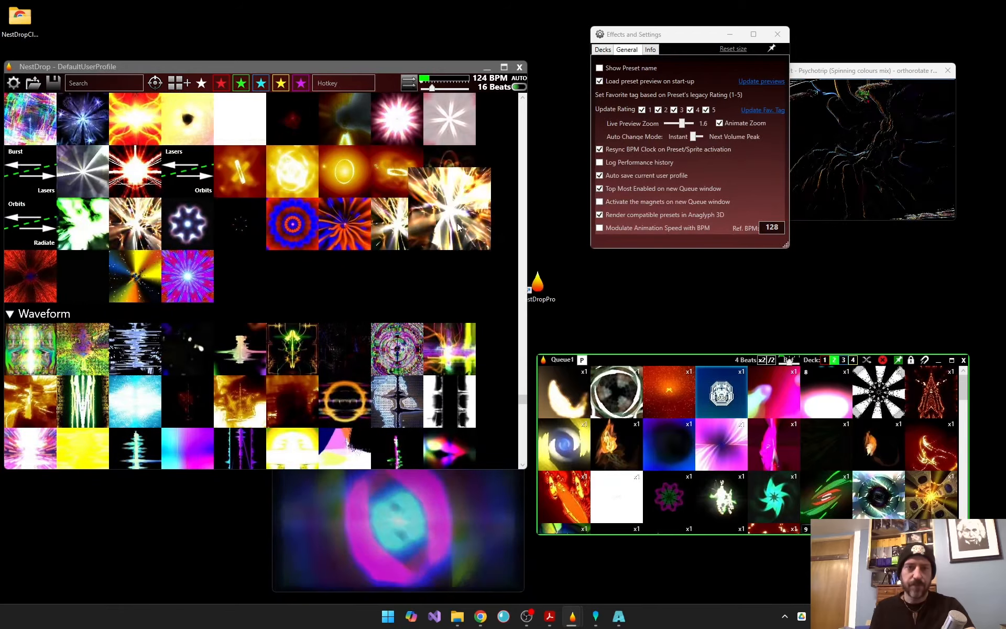
left_click(388, 221)
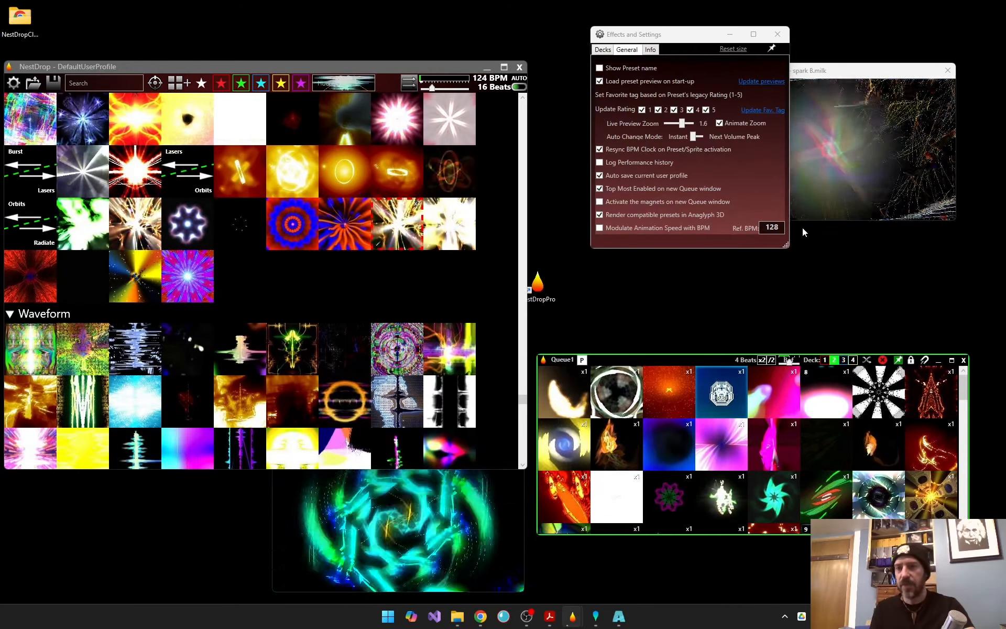
left_click_drag(836, 88, 469, 72)
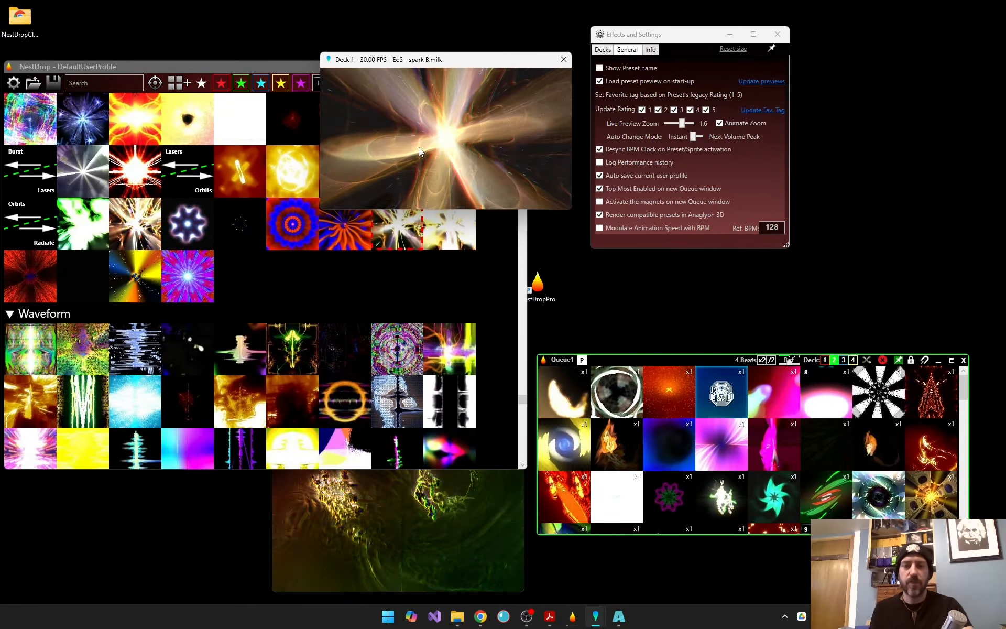
Load the Supernova preset 07.milk on Deck 1 and compare Anaglyph 3D rendering on and off, leaving it disabled
left_click(608, 217)
left_click(609, 216)
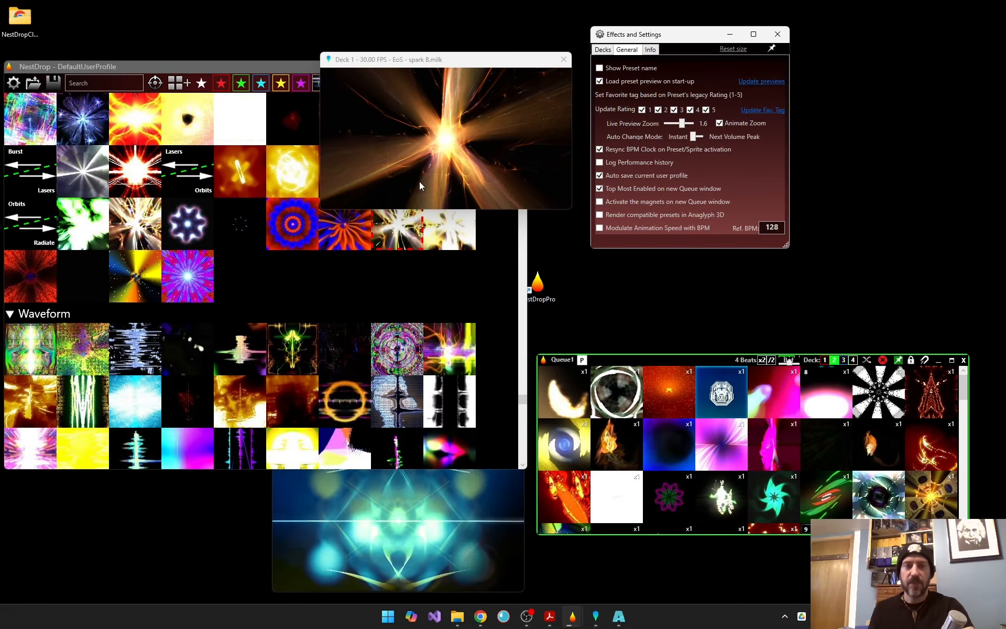
left_click(146, 219)
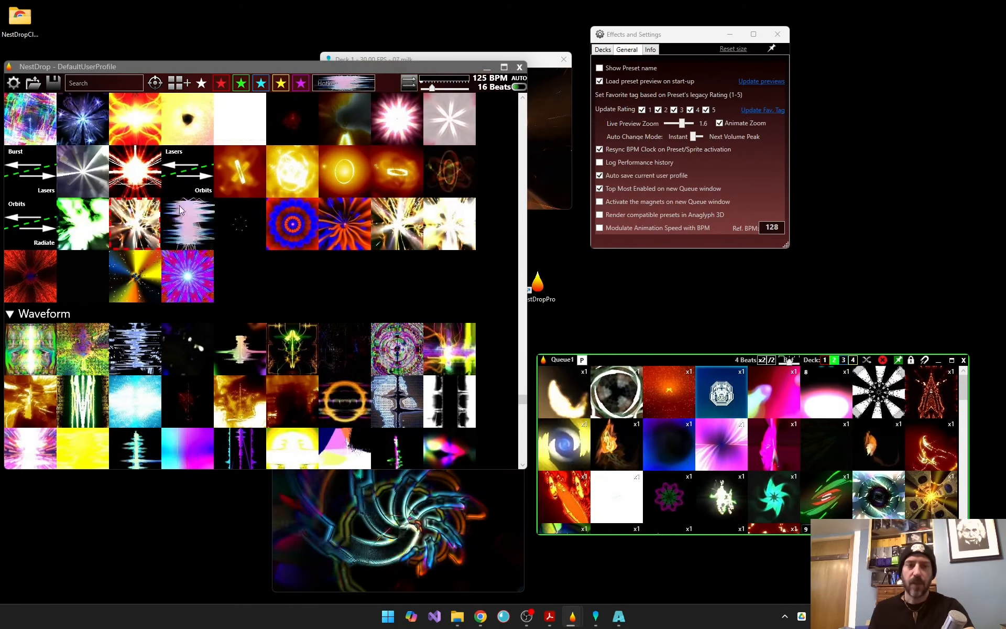
left_click(539, 171)
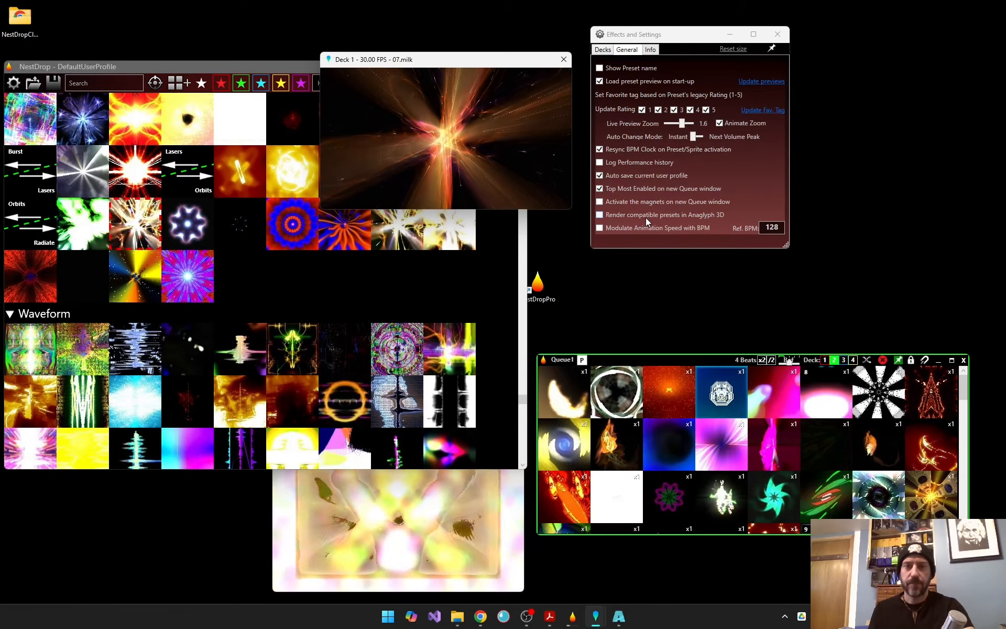
left_click(600, 216)
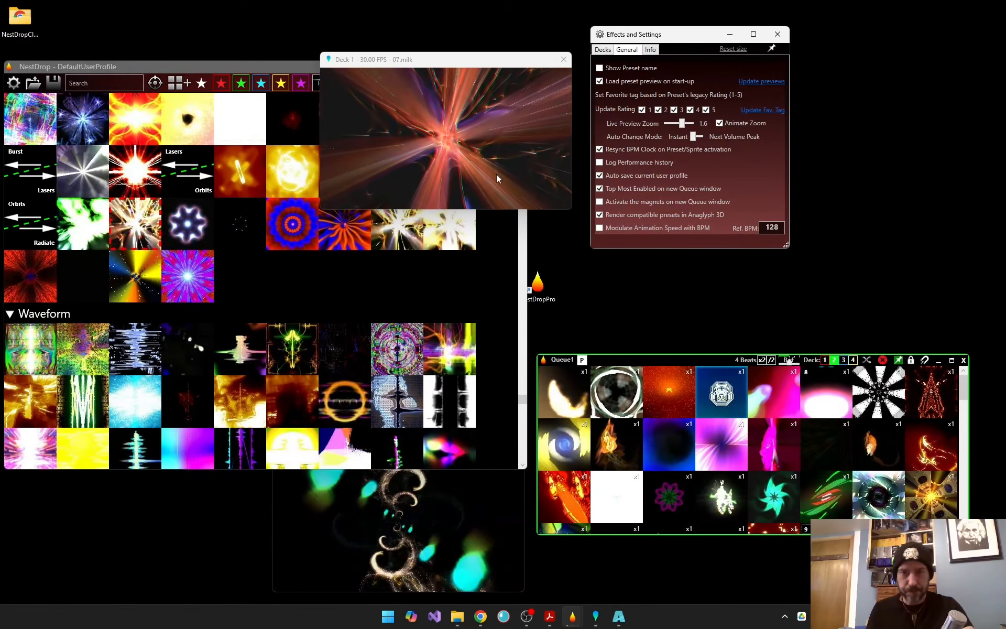
left_click(648, 216)
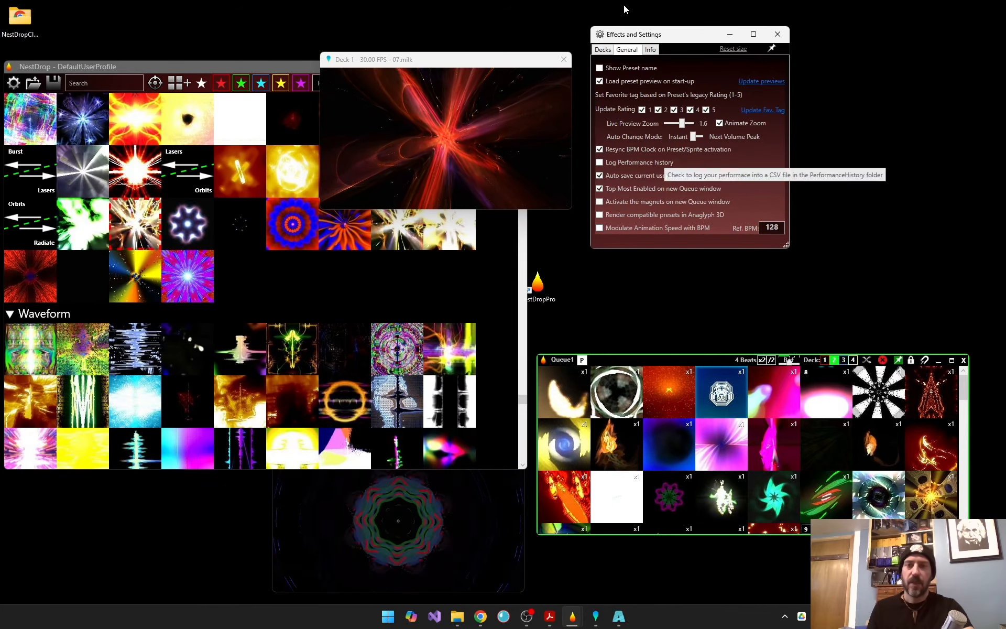
Enable Modulate Animation Speed with BPM in the general settings and check Deck1's Time settings alongside it
left_click(599, 51)
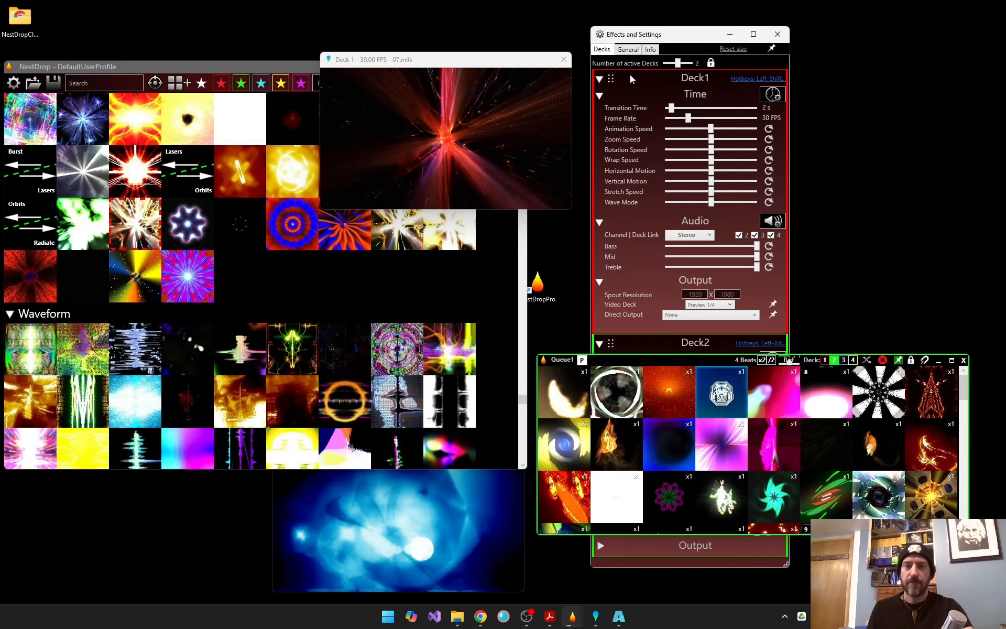
left_click(631, 50)
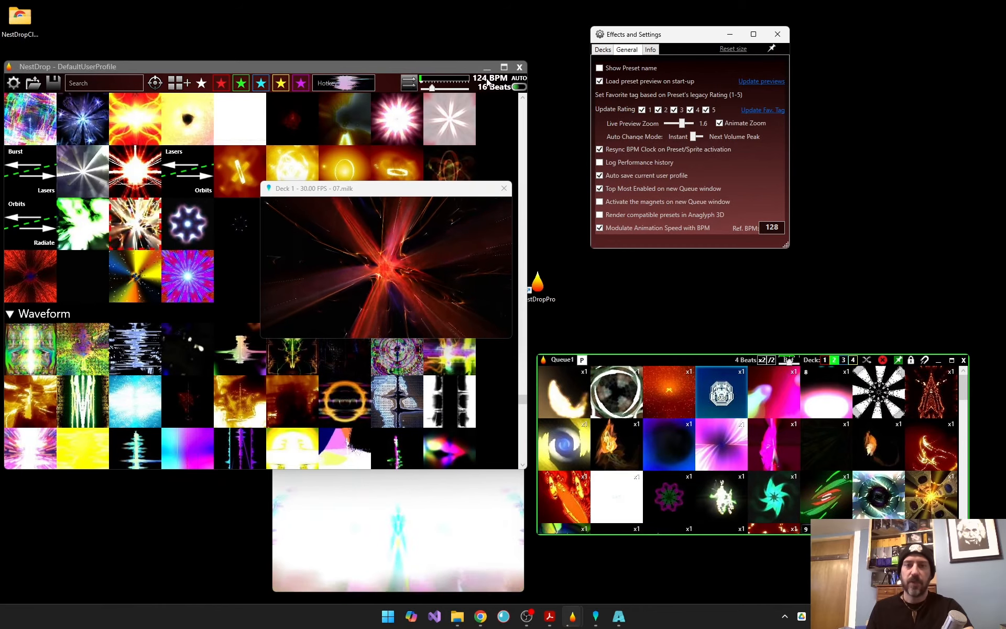
left_click(608, 50)
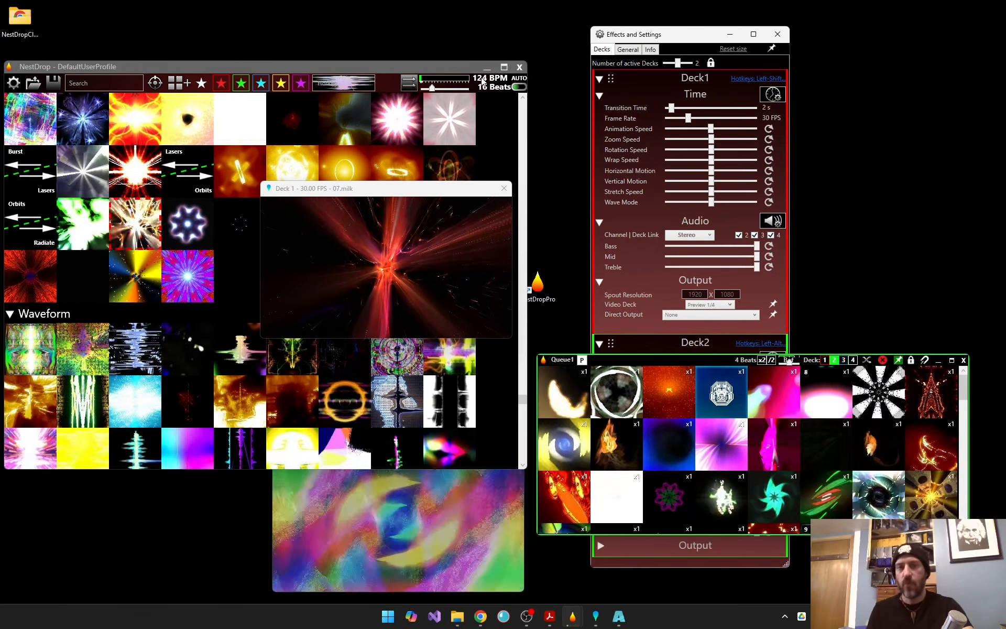
left_click(627, 50)
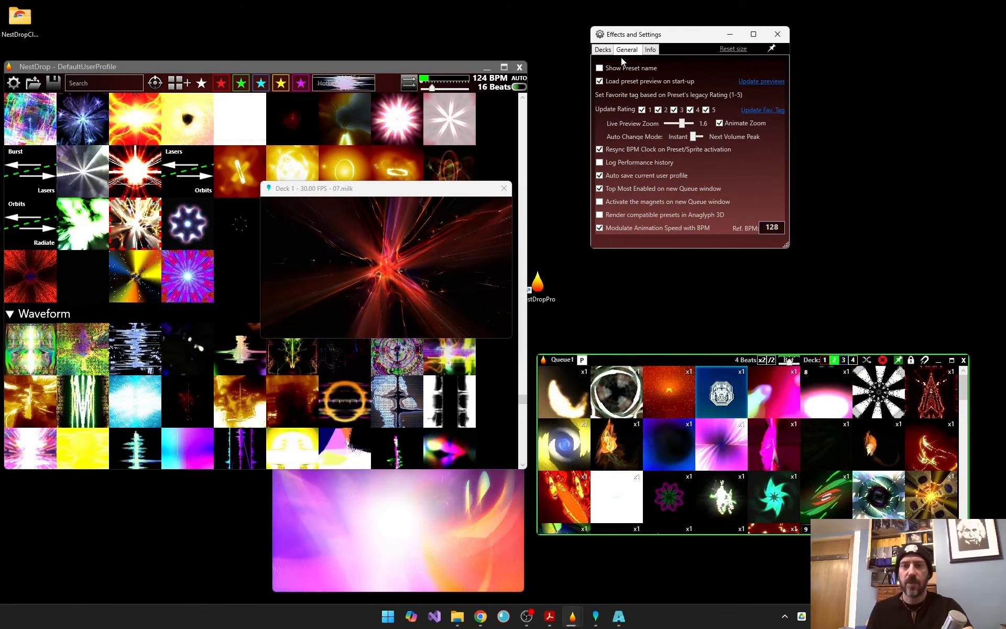
Lower Deck1's Animation Speed in the deck settings, then override the automatic tempo with a manual 120 BPM
left_click(601, 49)
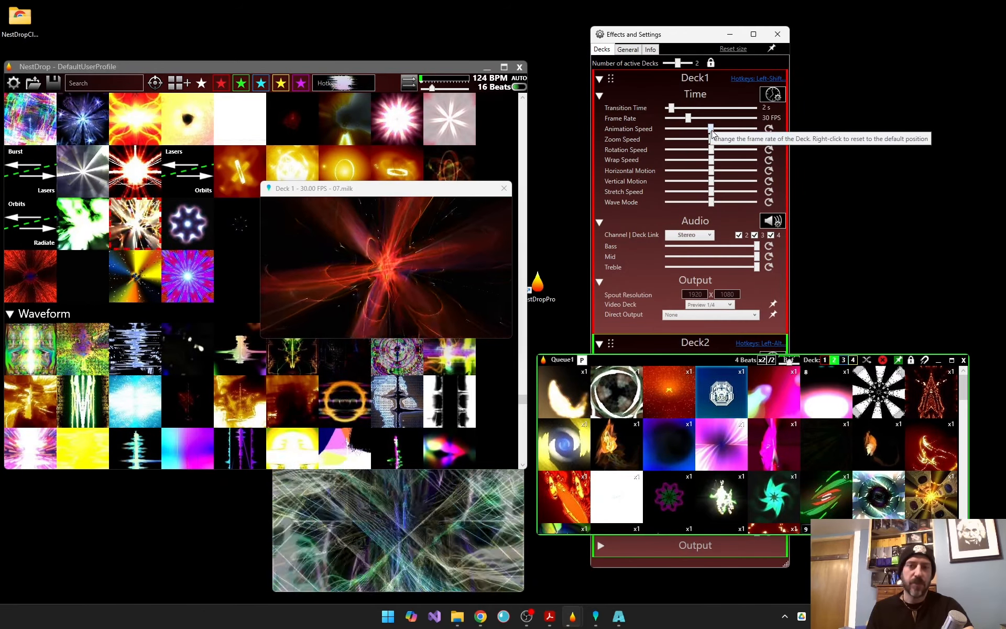
left_click_drag(712, 129, 673, 129)
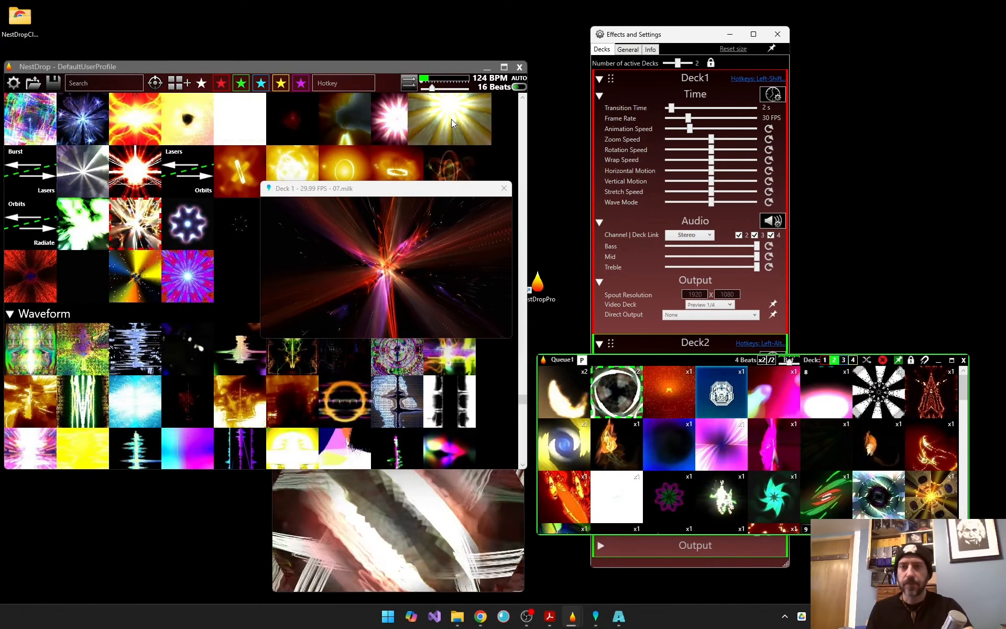
right_click(484, 80)
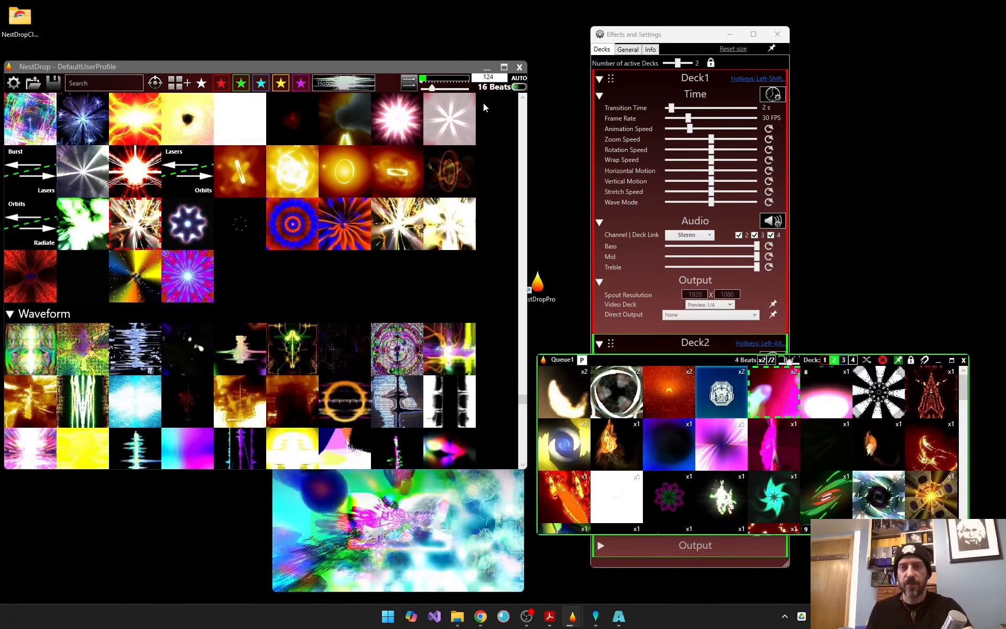
key("Return")
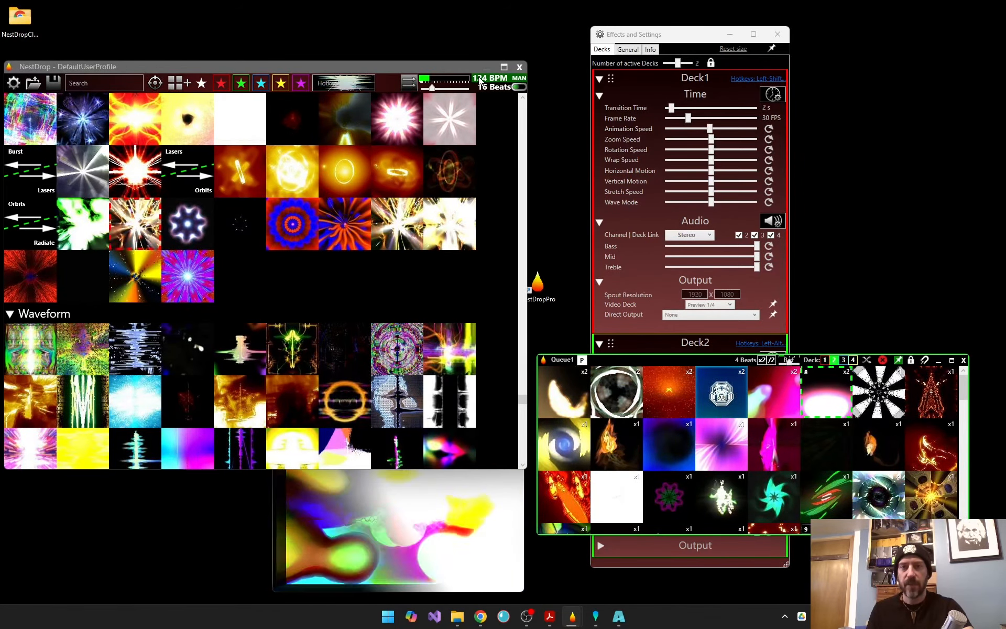
right_click(480, 80)
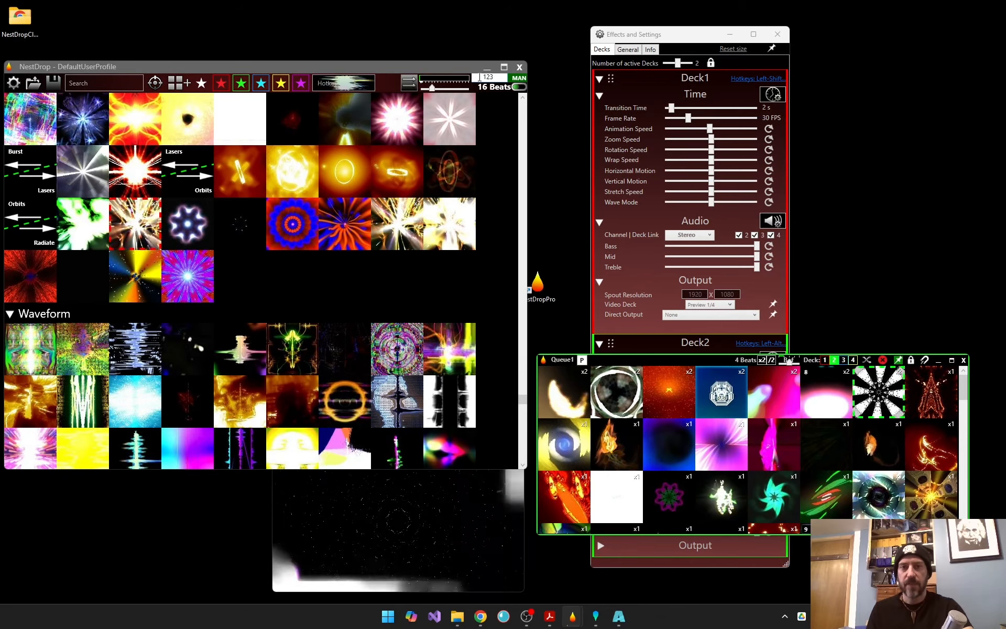
scroll(479, 77, "down", 1)
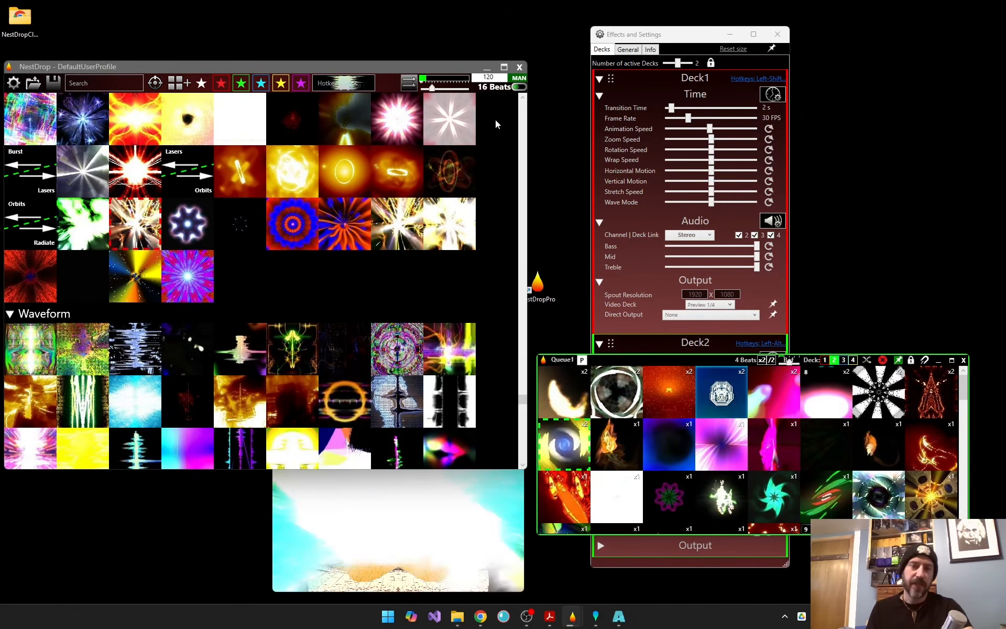
key("Return")
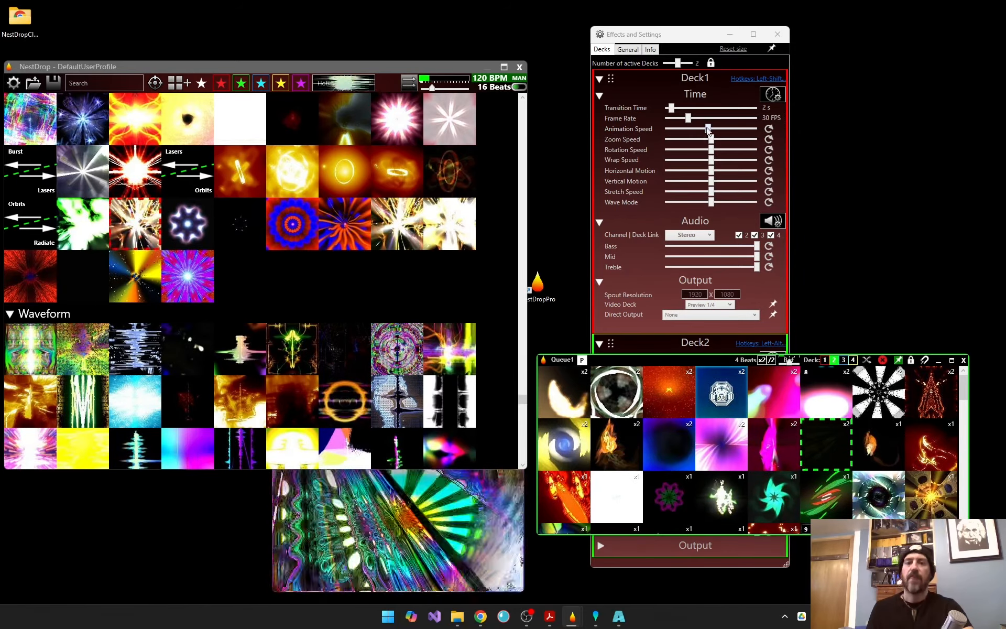
Try a manual tempo of 152 BPM and a tapped tempo, then switch back to automatic BPM mode
left_click(482, 79)
type("132")
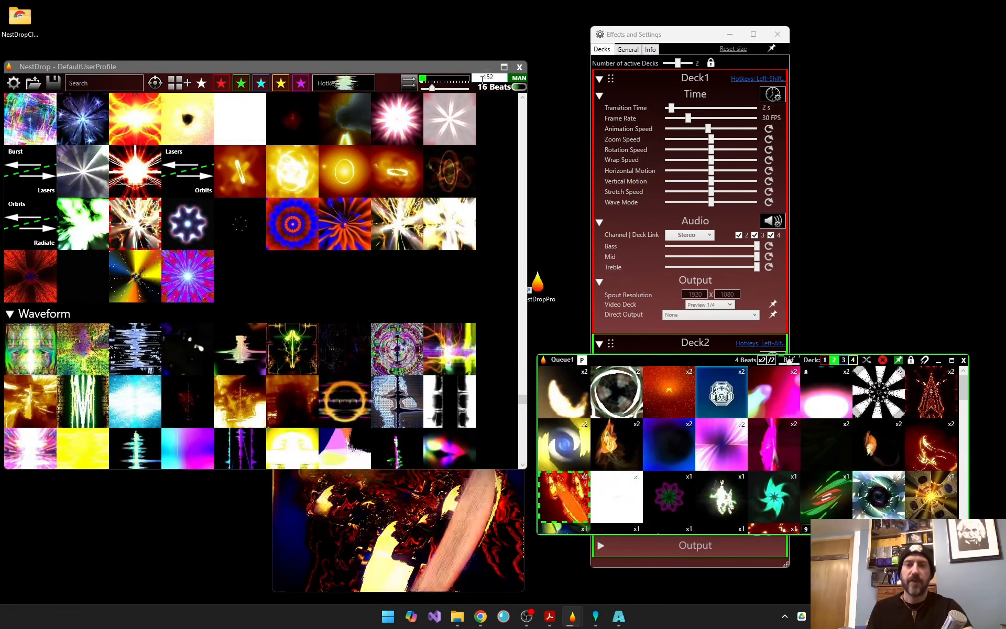
key("Return")
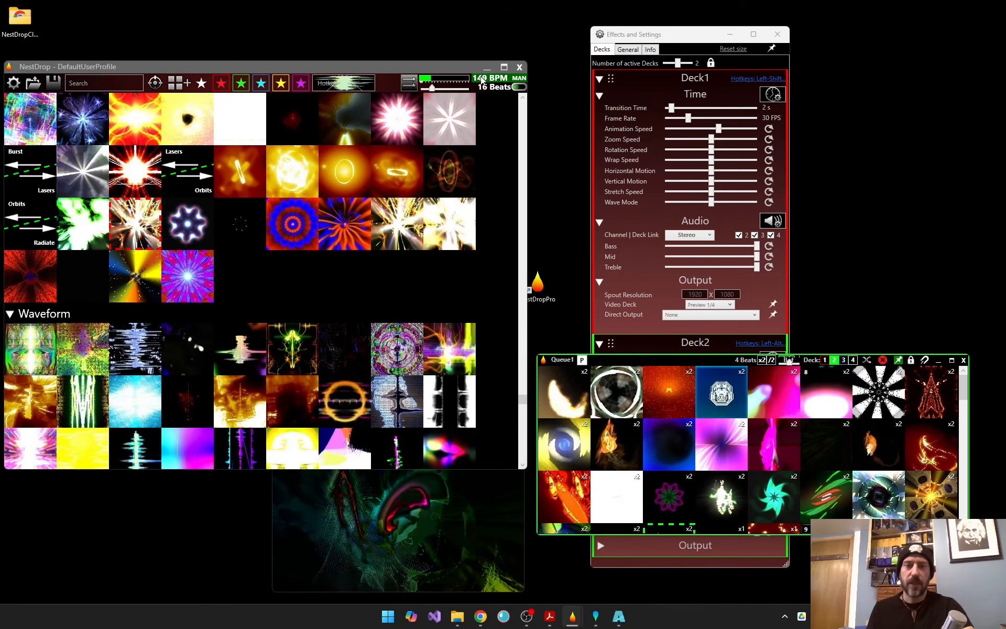
left_click(482, 79)
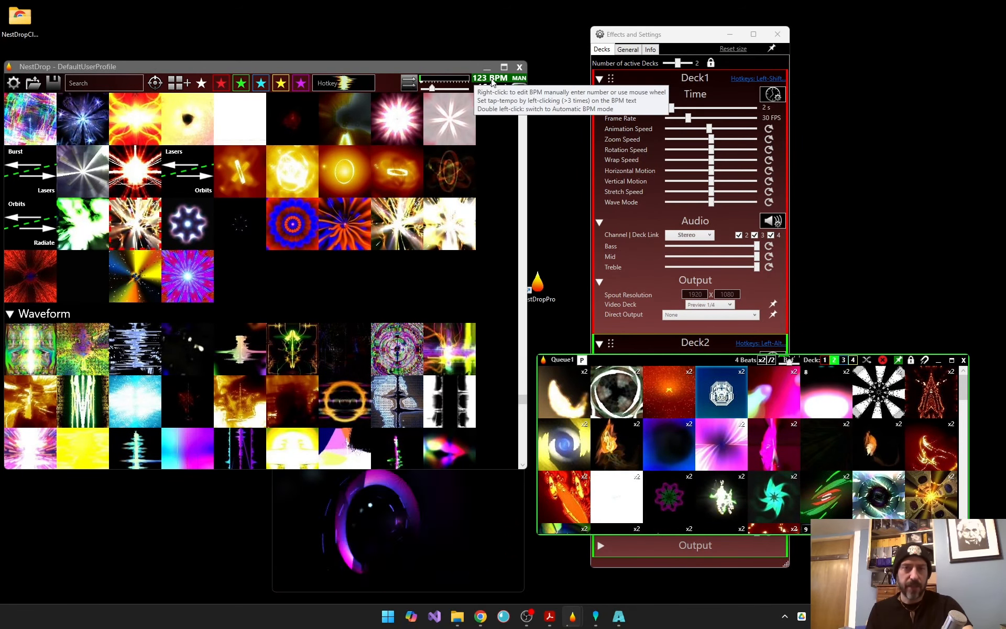
double_click(493, 81)
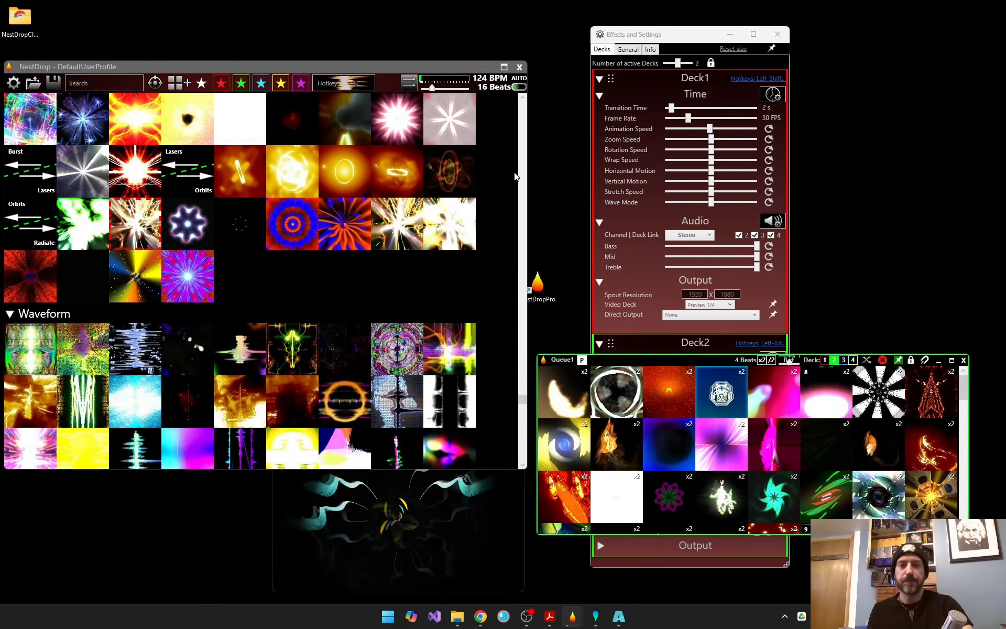
Switch the preset playback order to random, move Queue1 up over the deck settings and use its shuffle control
scroll(511, 181, "up", 5)
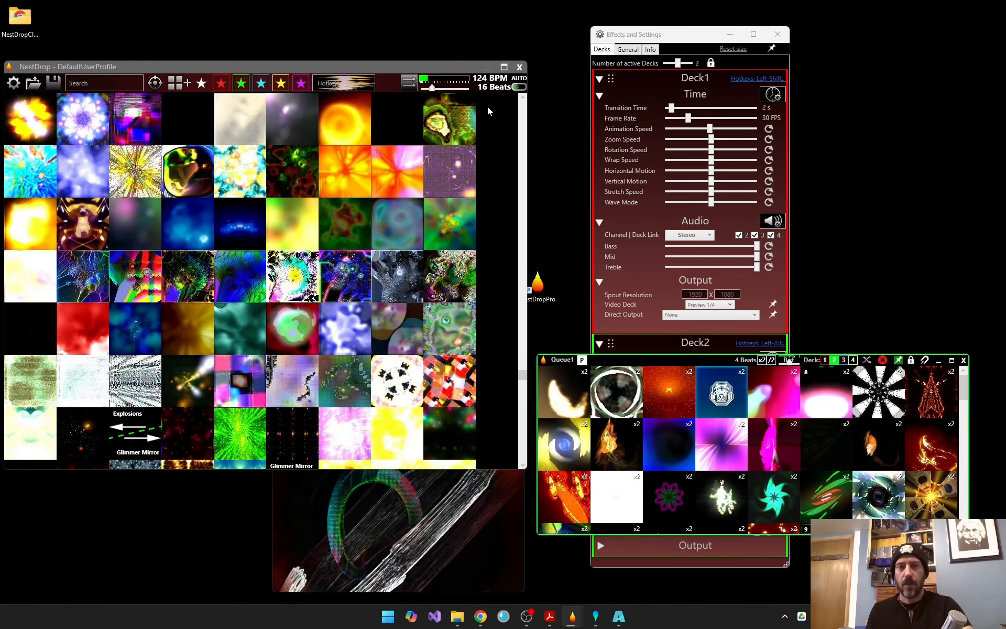
left_click(410, 86)
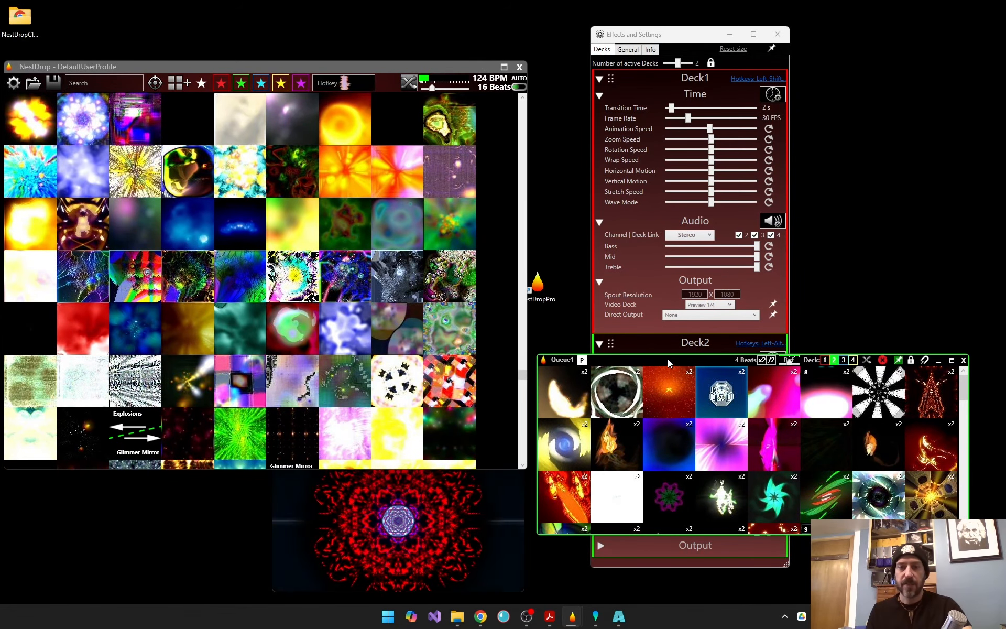
left_click_drag(669, 360, 631, 162)
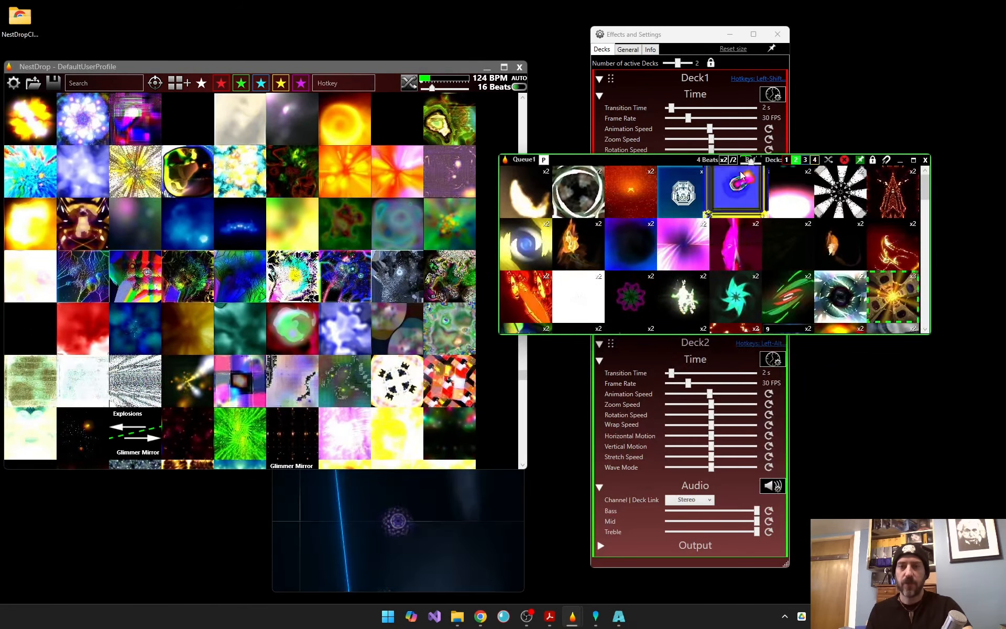
left_click(829, 160)
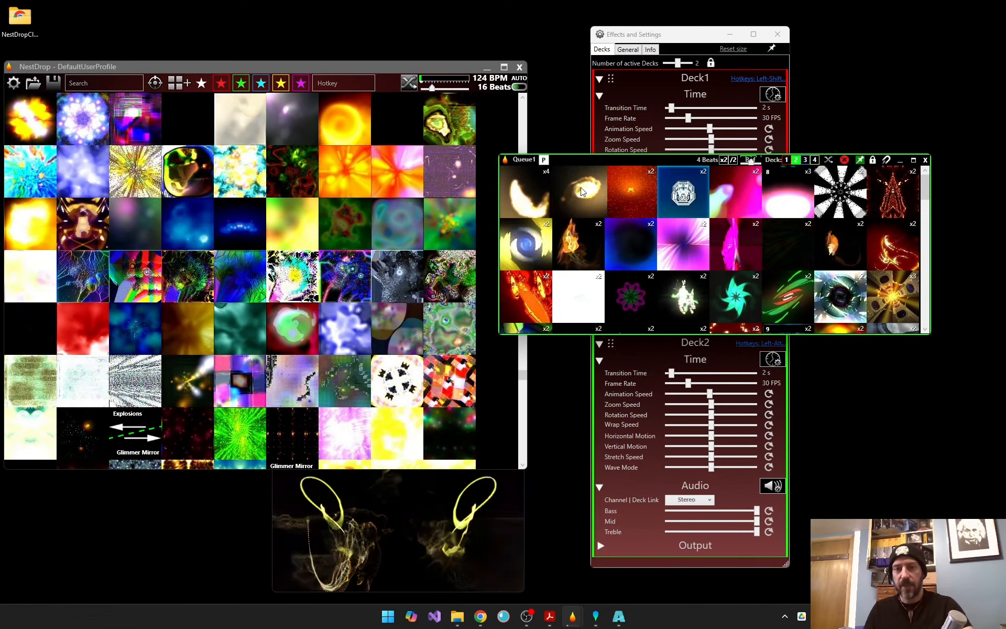
Look through Queue1's presets and their play counts to follow how random playback picks them
scroll(682, 241, "down", 5)
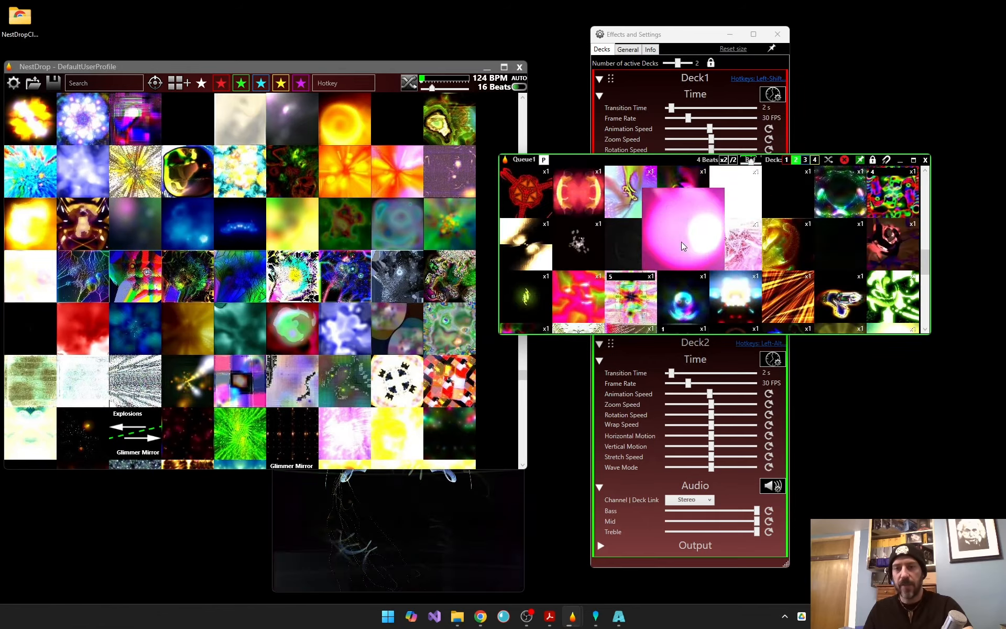
scroll(716, 283, "up", 5)
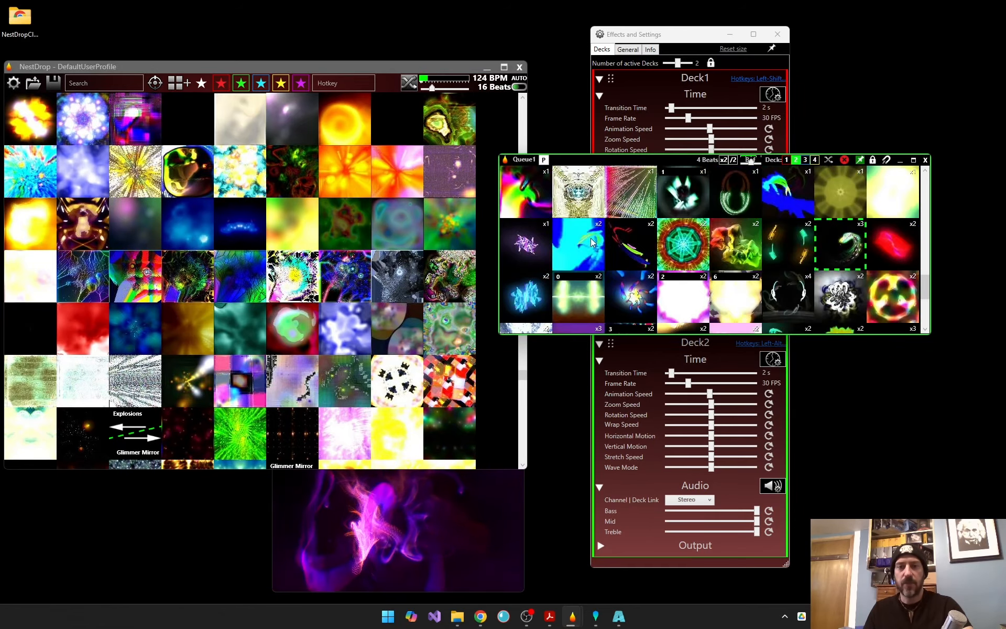
scroll(719, 302, "up", 3)
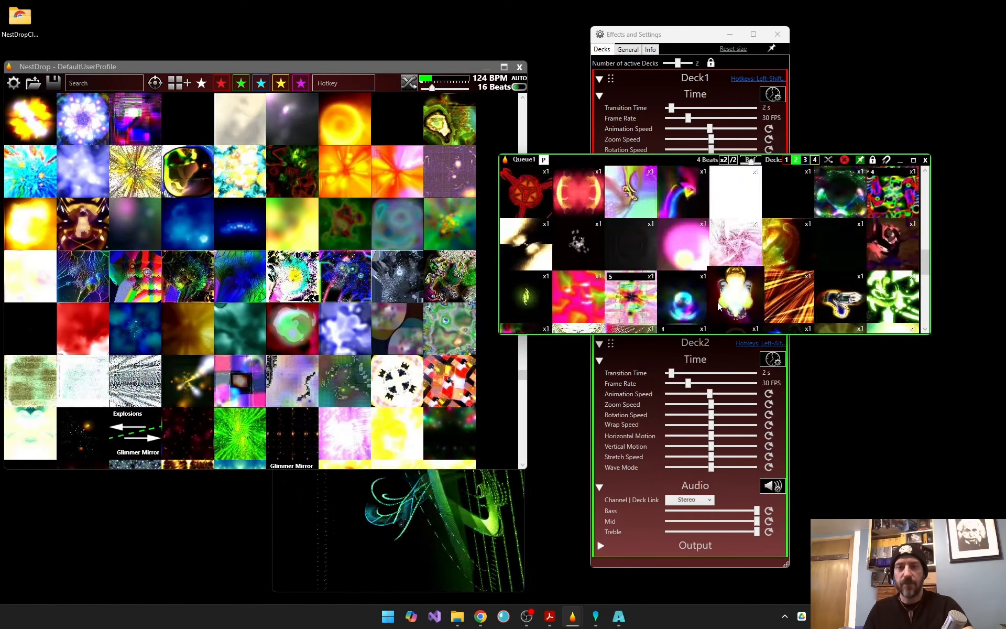
scroll(667, 277, "down", 5)
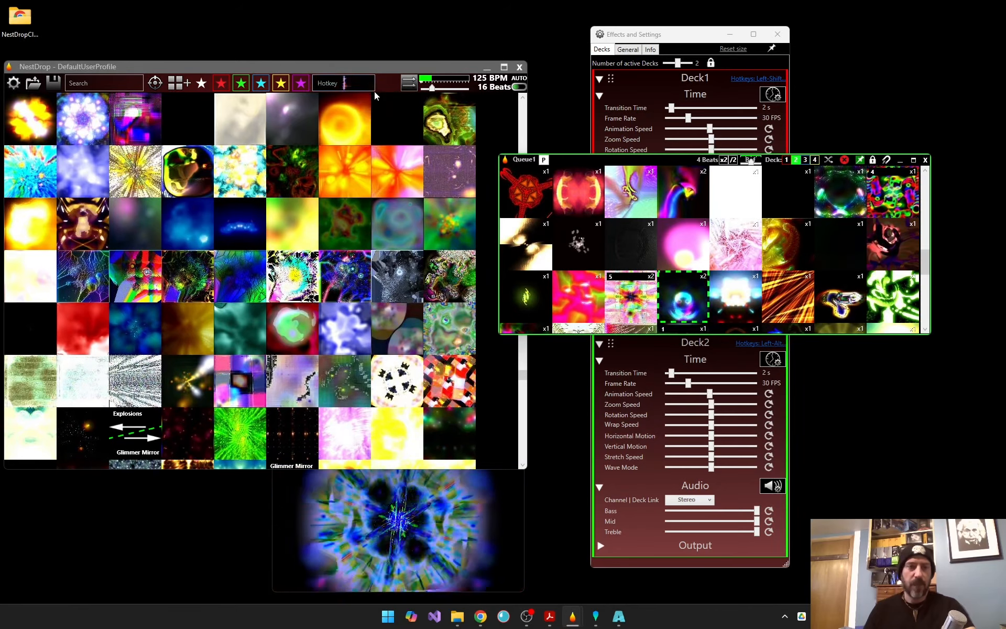
Filter the preset library by the tag "fire" and preview the matching Reaction presets
left_click(107, 85)
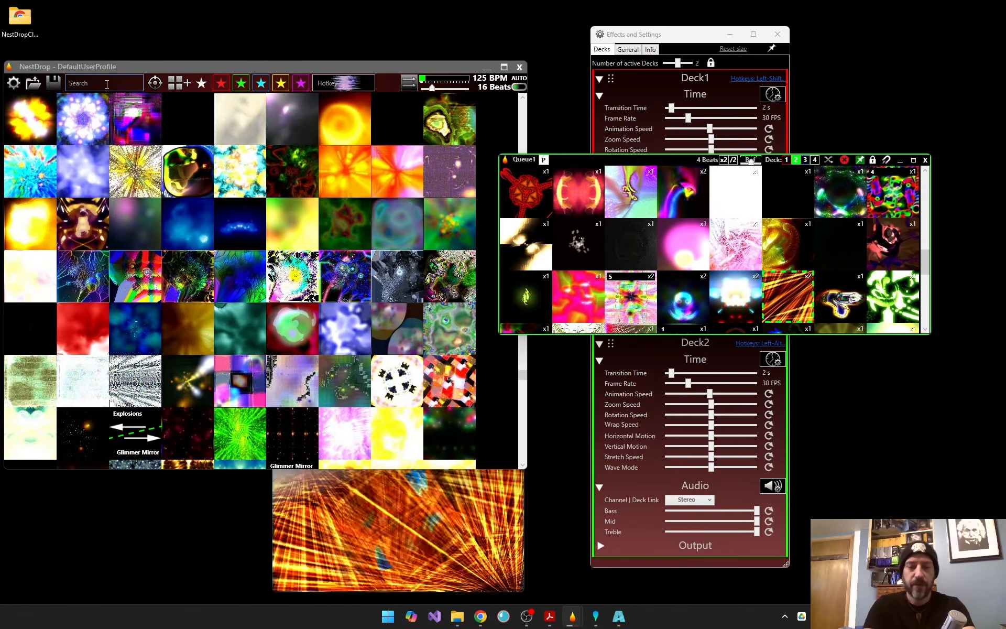
type("fir")
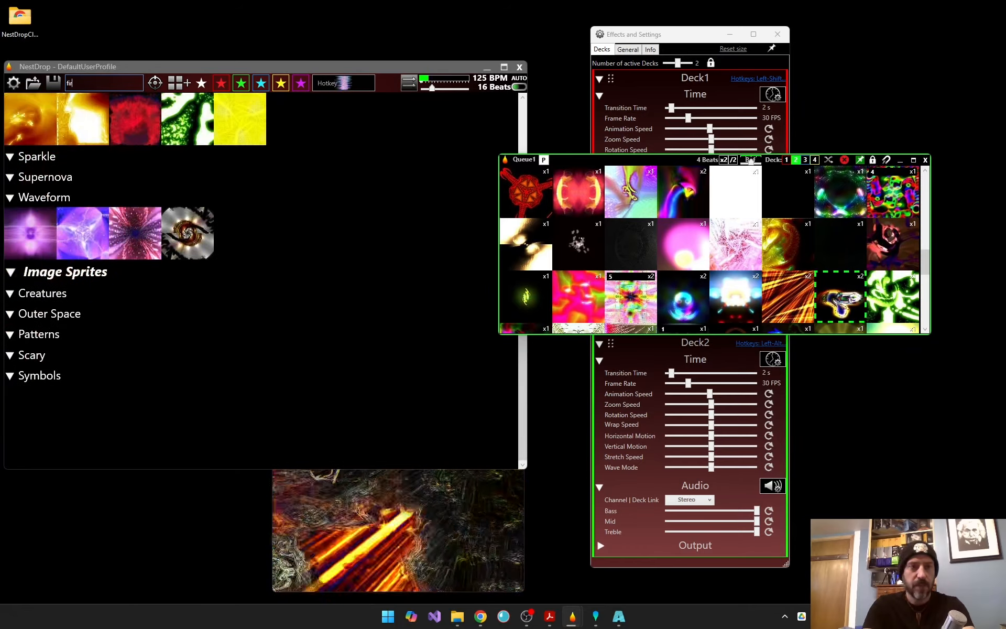
type("e")
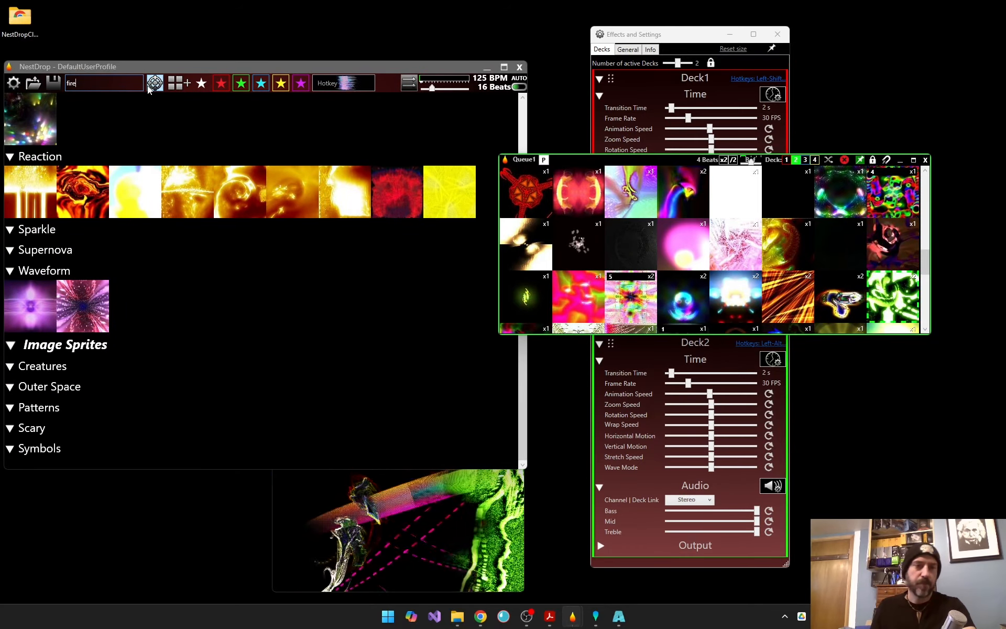
scroll(180, 216, "up", 3)
scroll(180, 215, "down", 2)
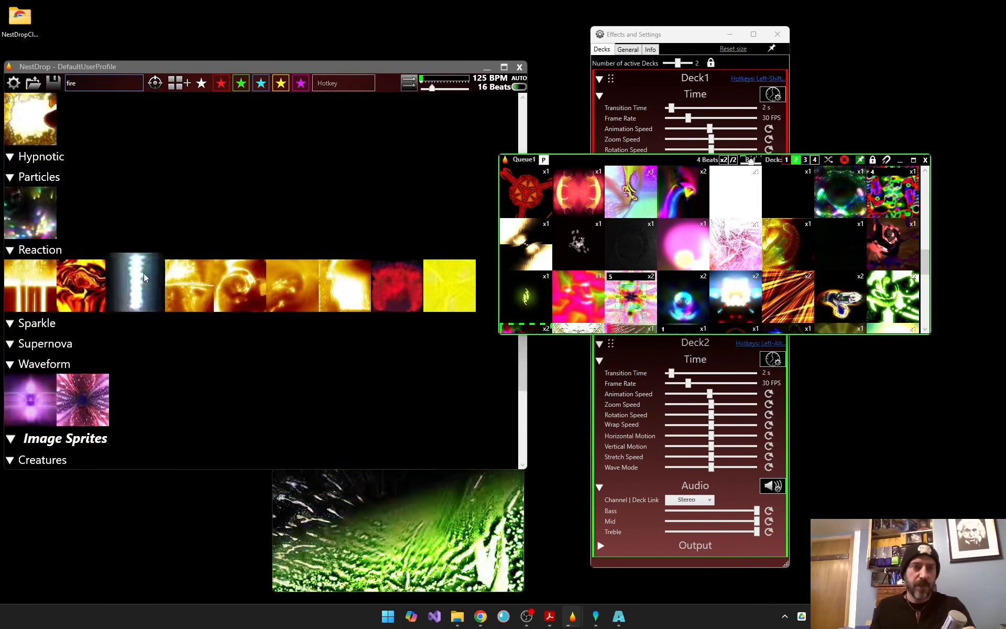
mouse_move(164, 286)
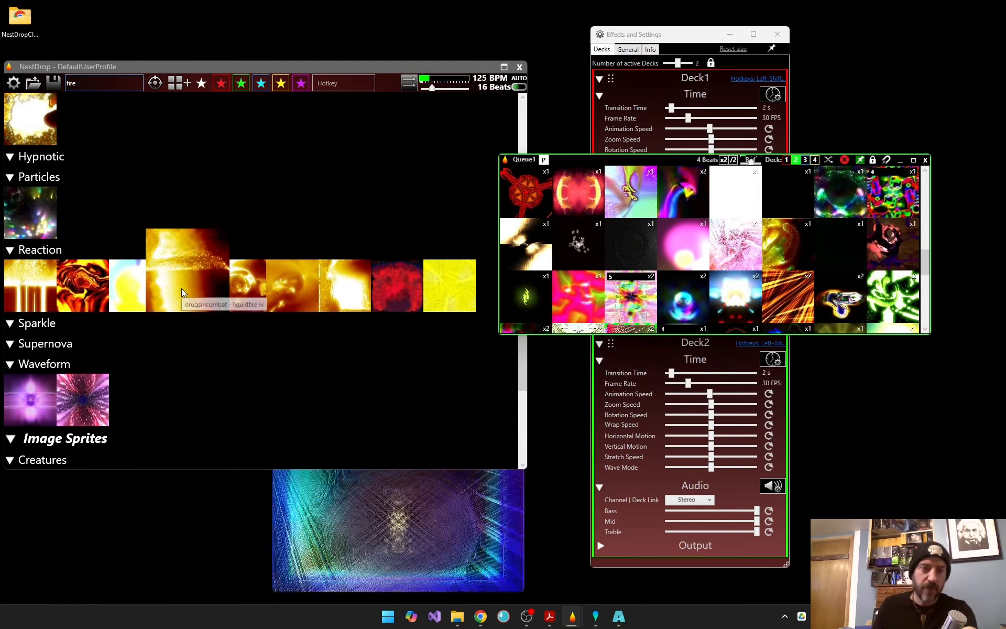
mouse_move(234, 300)
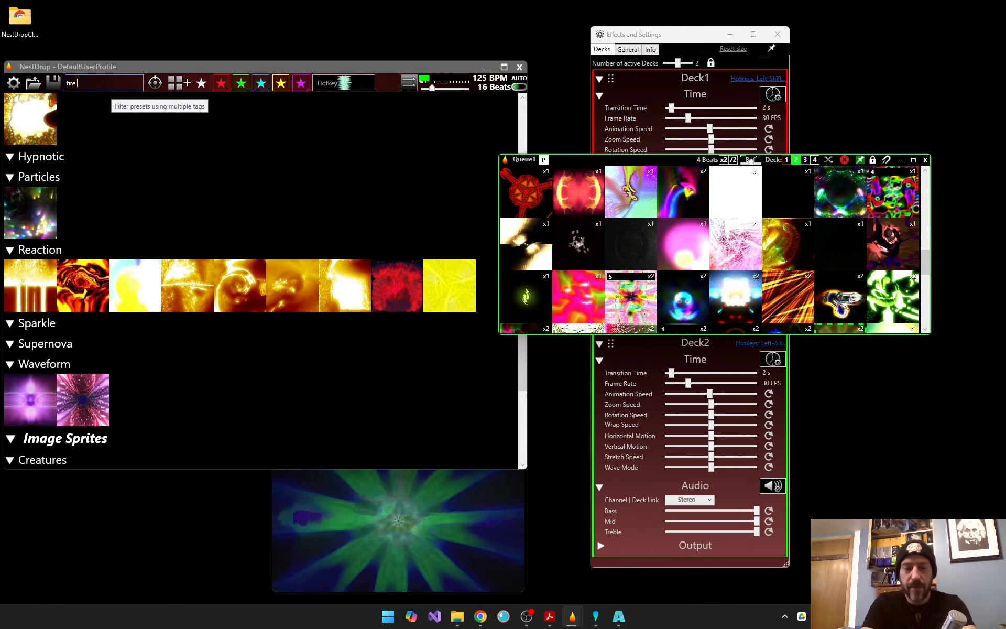
Extend the library search to "fire sky" and view the matching presets from the start of the list
type("s")
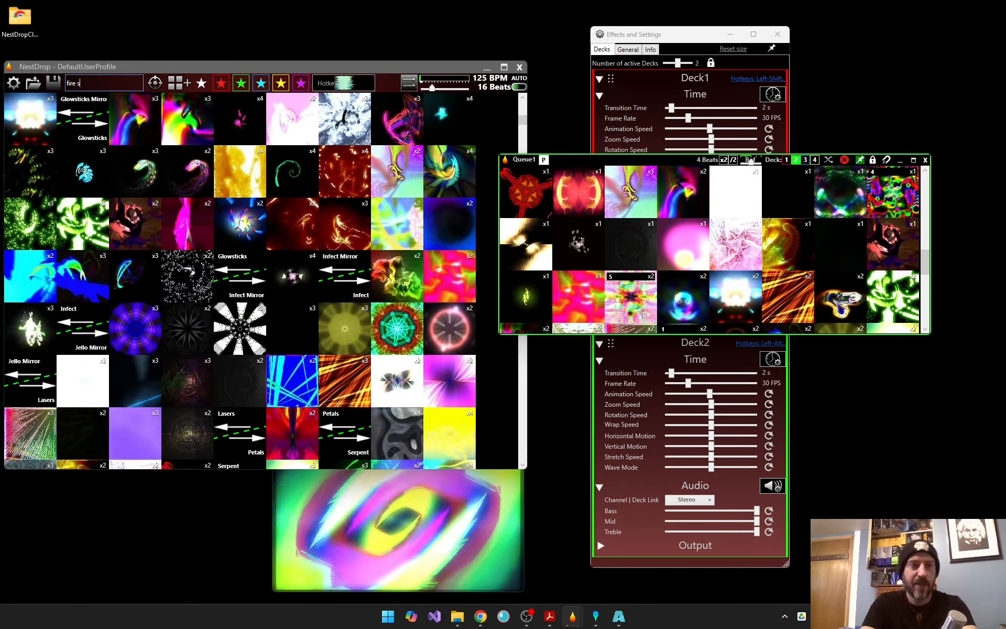
type("ky")
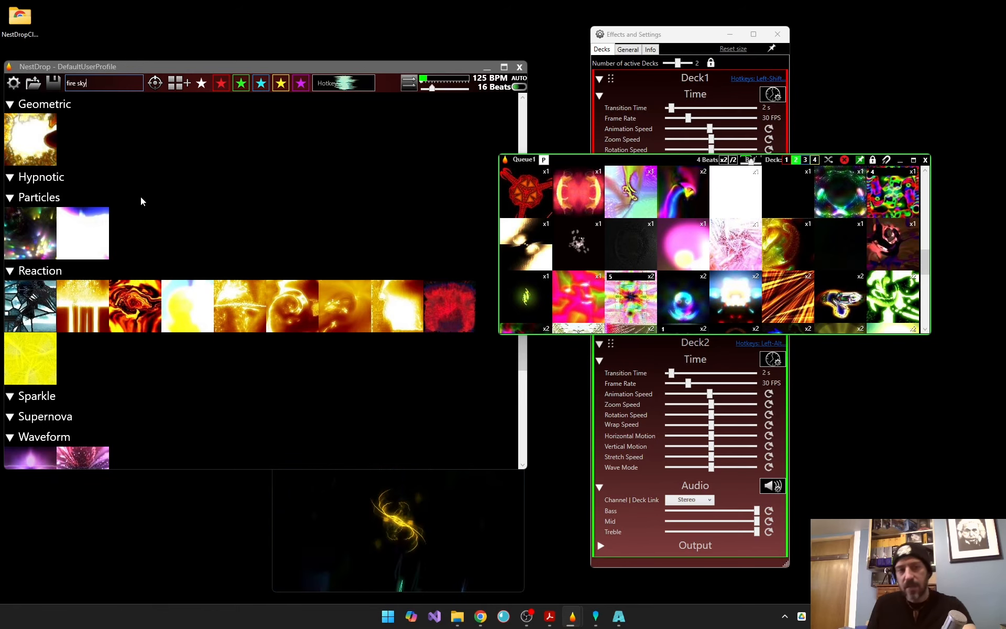
scroll(142, 201, "up", 10)
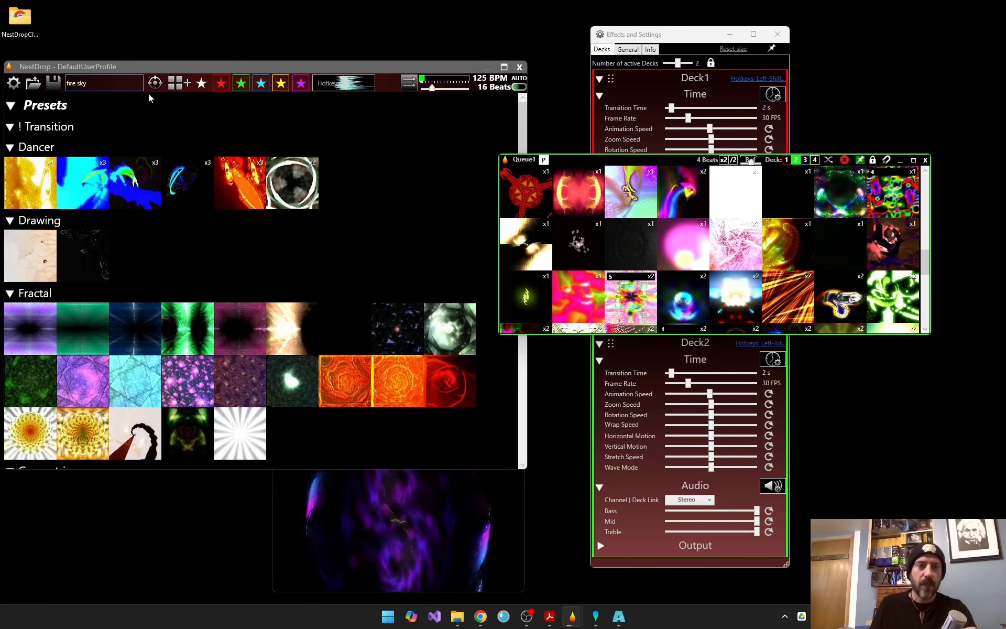
Create a new queue, place its window below Queue1 and fill it with all filtered Fractal presets
left_click(179, 83)
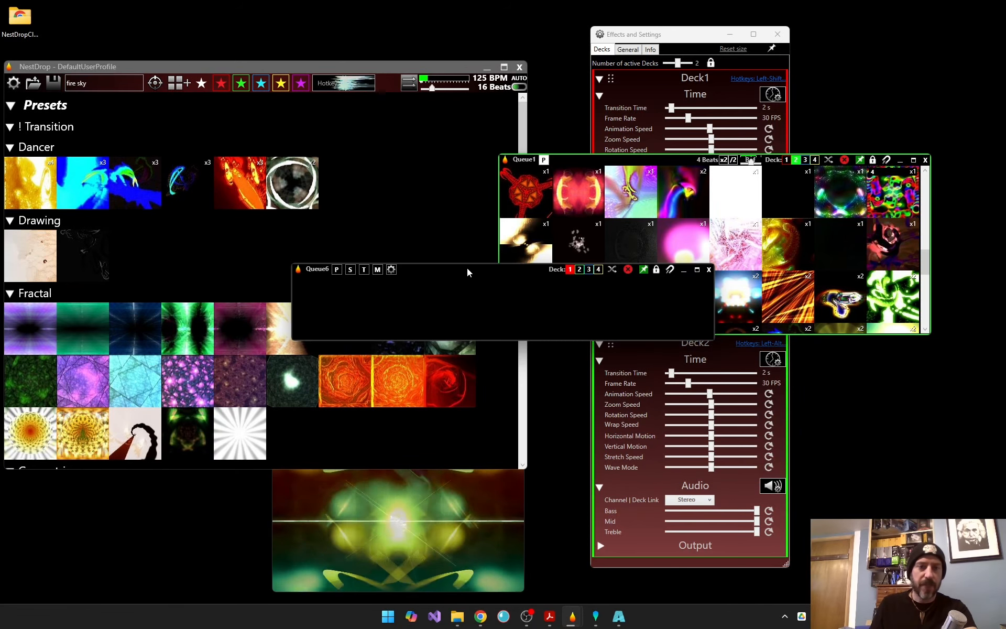
left_click_drag(457, 269, 676, 362)
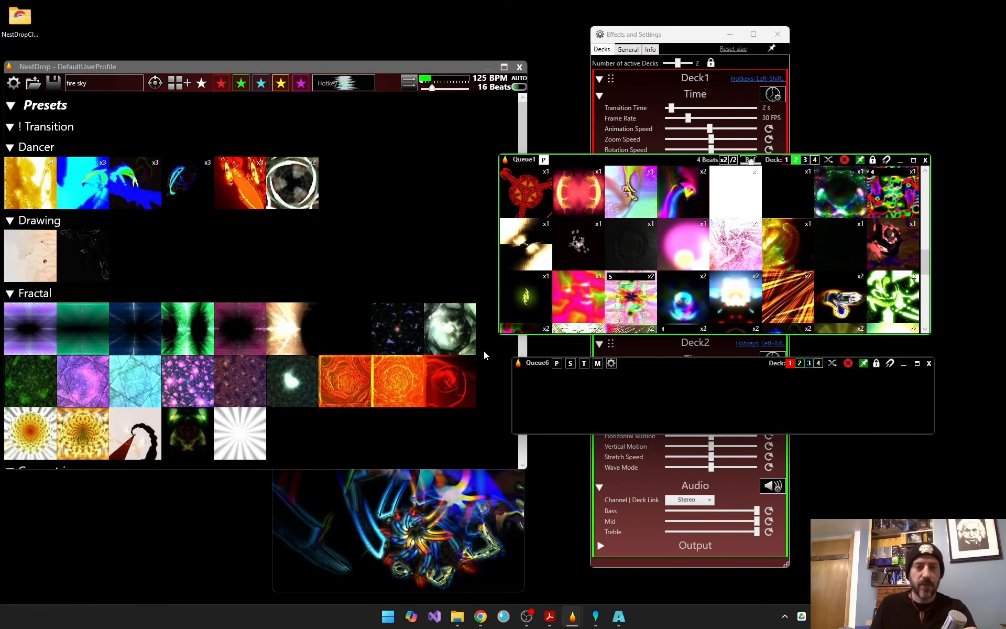
scroll(170, 315, "down", 1)
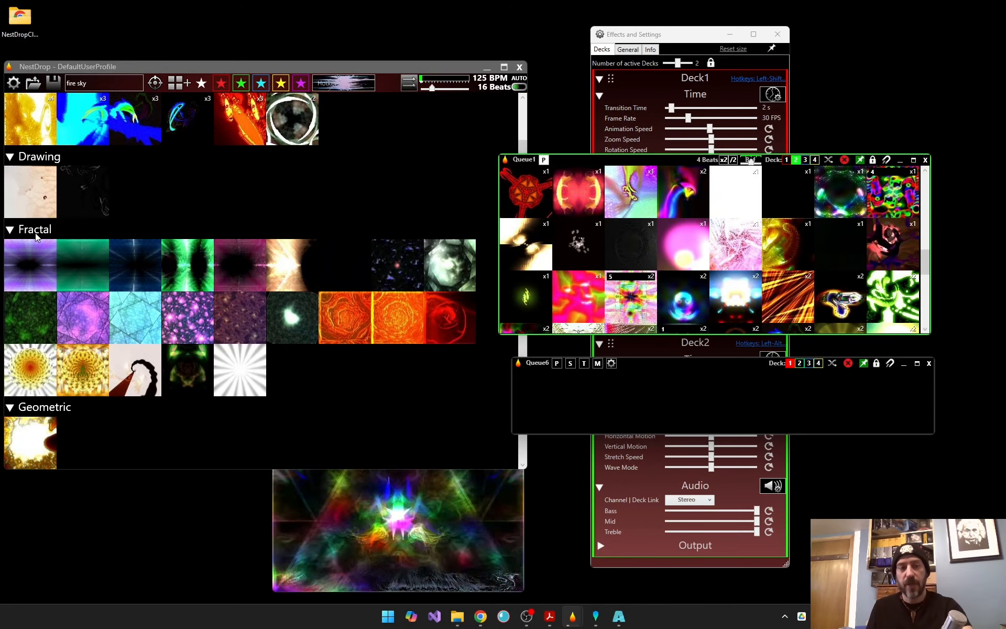
left_click_drag(25, 229, 643, 397)
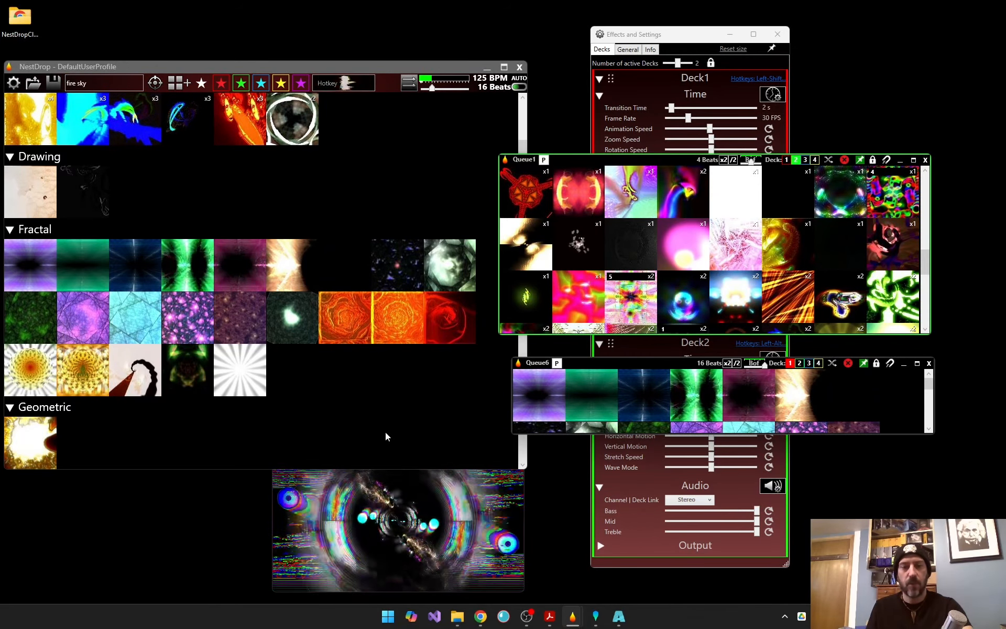
Clear the library search filter and jump to the Fractal category
right_click(125, 87)
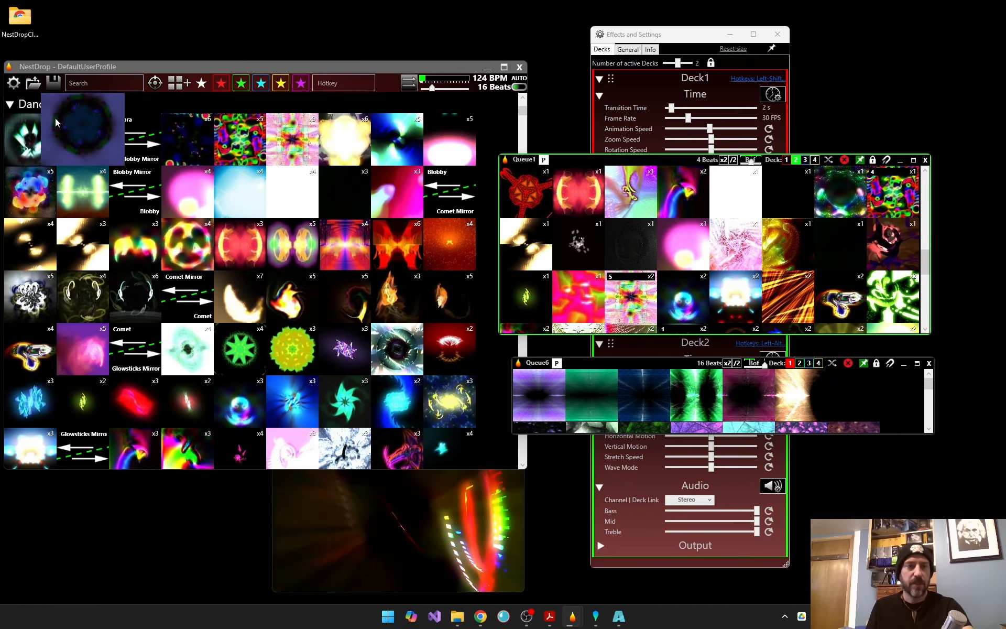
left_click(155, 83)
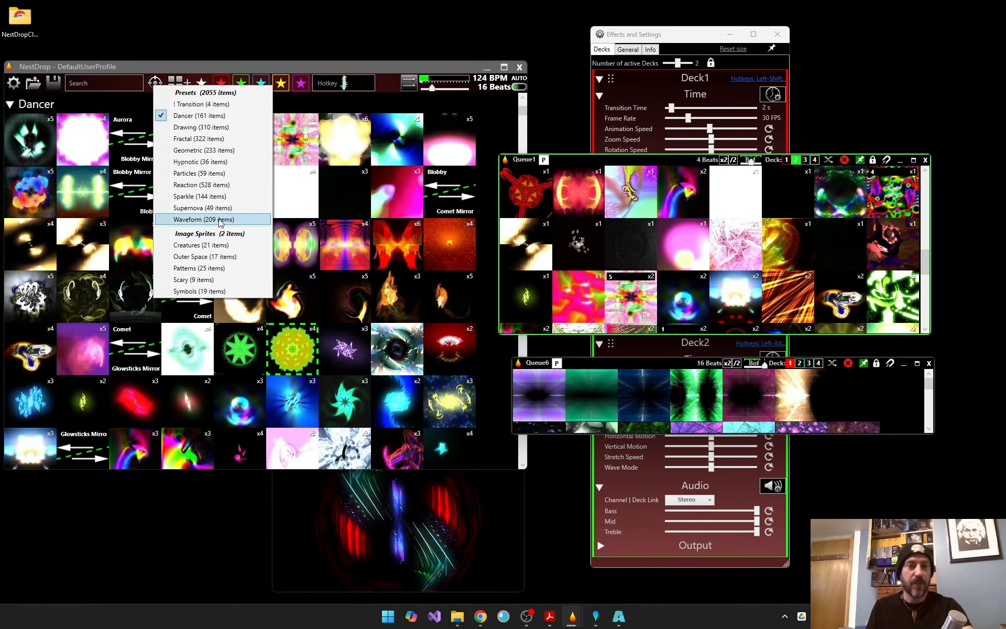
left_click(200, 139)
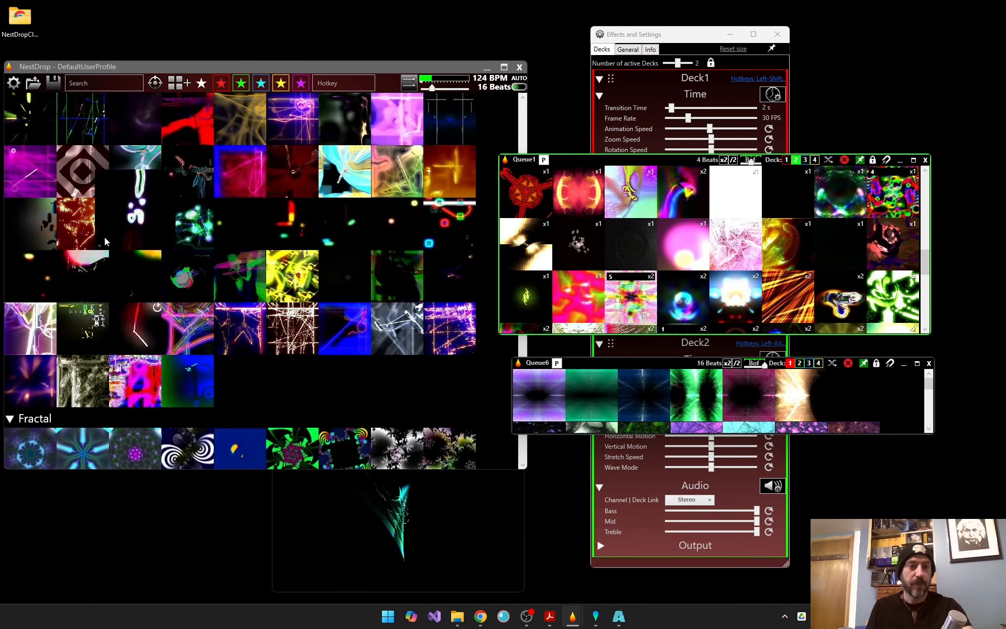
Enlarge the Queue6 window to show all its presets and move it up directly beneath the Queue1 window
scroll(105, 377, "down", 8)
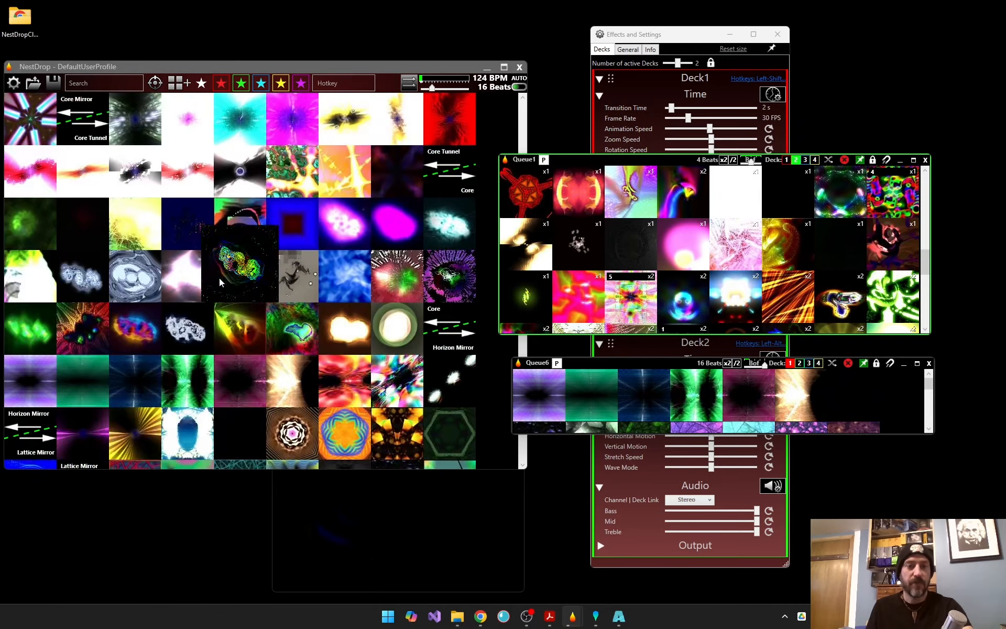
scroll(219, 278, "down", 6)
left_click_drag(905, 434, 904, 569)
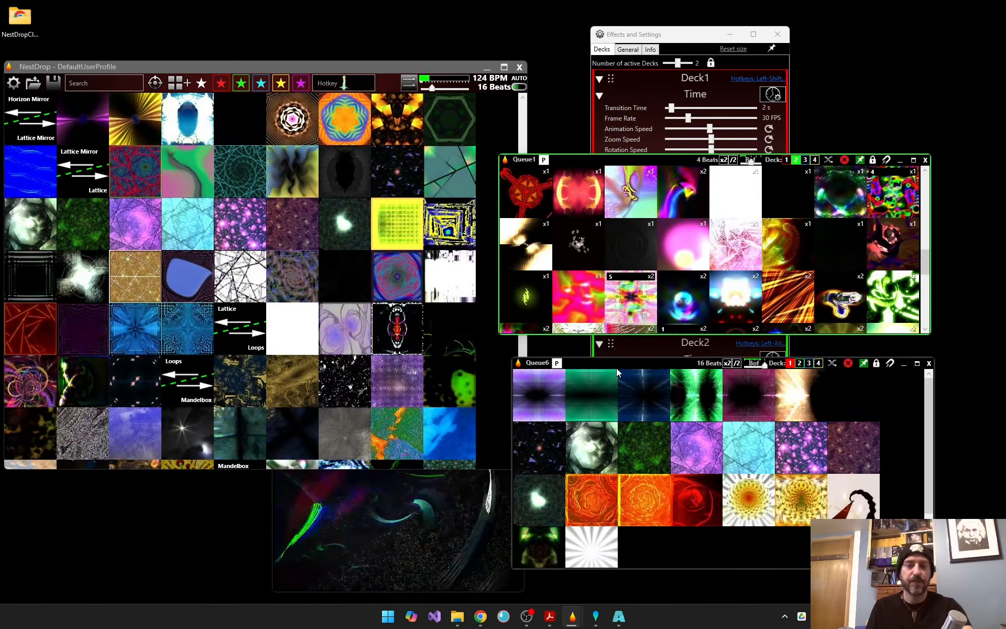
left_click_drag(620, 365, 617, 349)
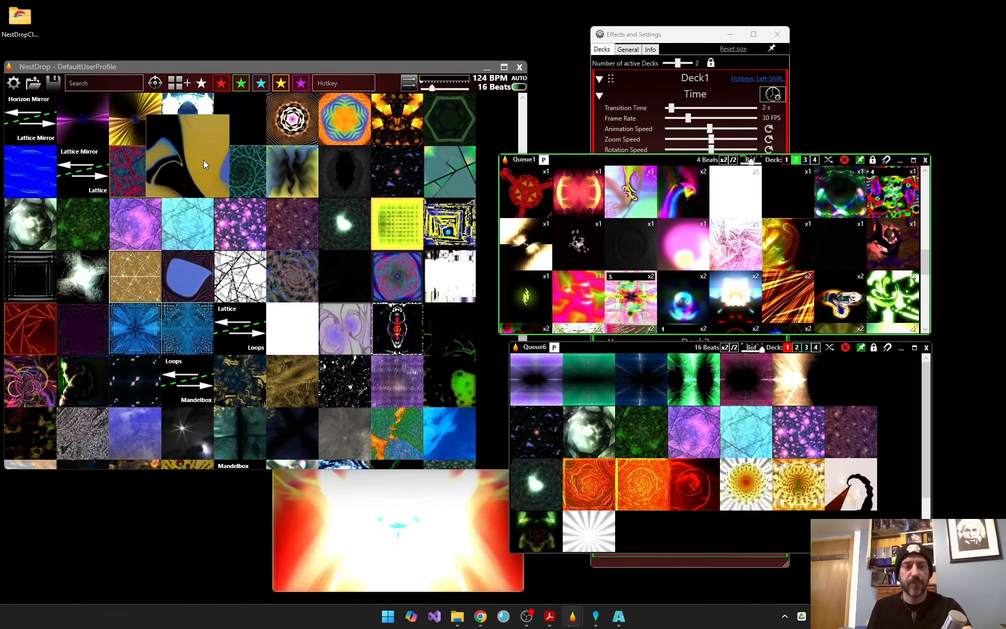
Tag three Dancer presets in the library with the colours red, blue and yellow
scroll(211, 296, "up", 8)
scroll(210, 295, "up", 5)
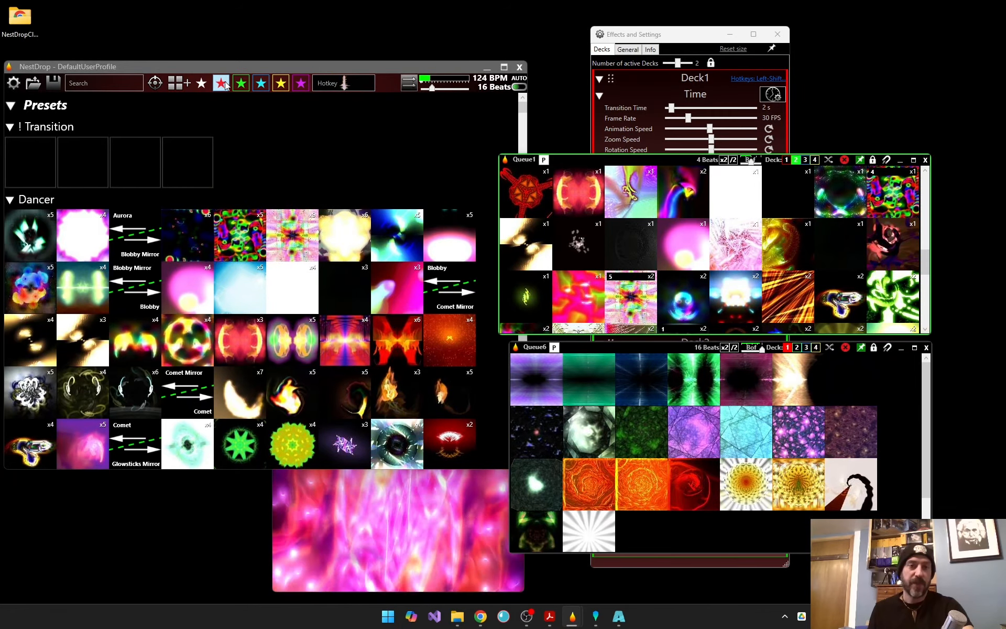
left_click(244, 225)
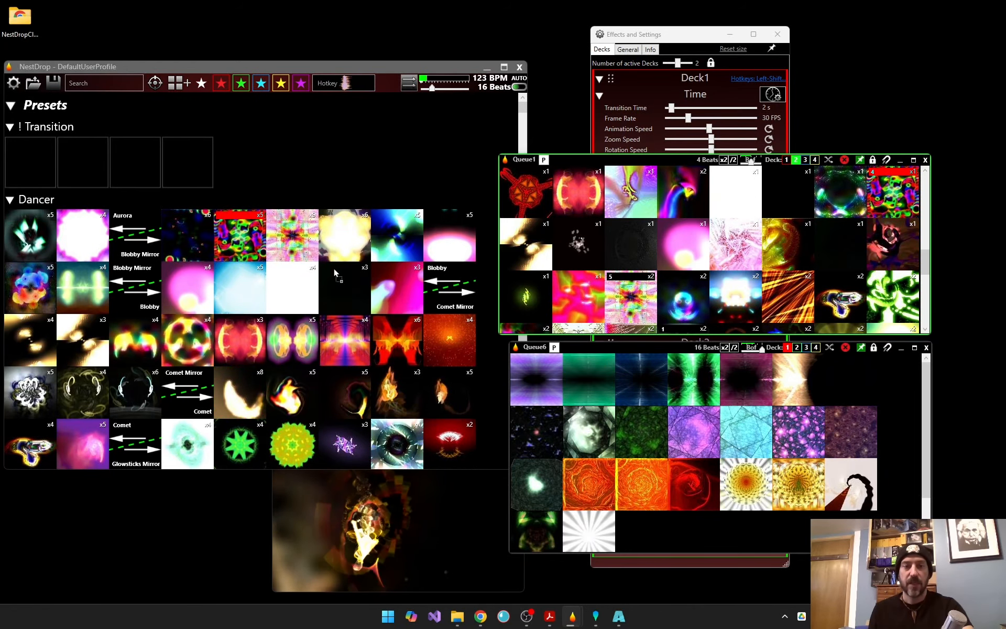
key("3")
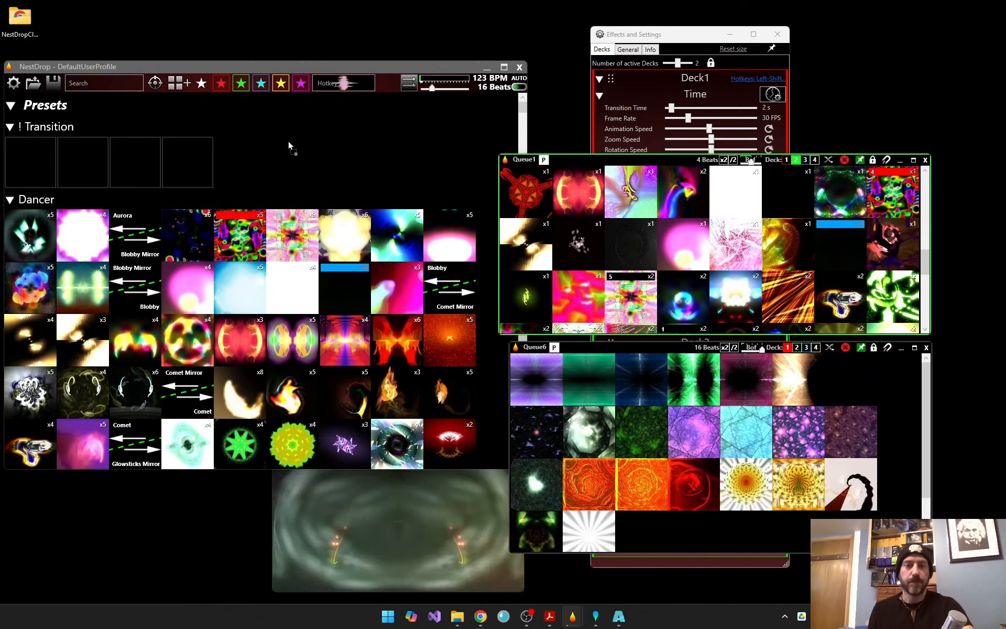
key("4")
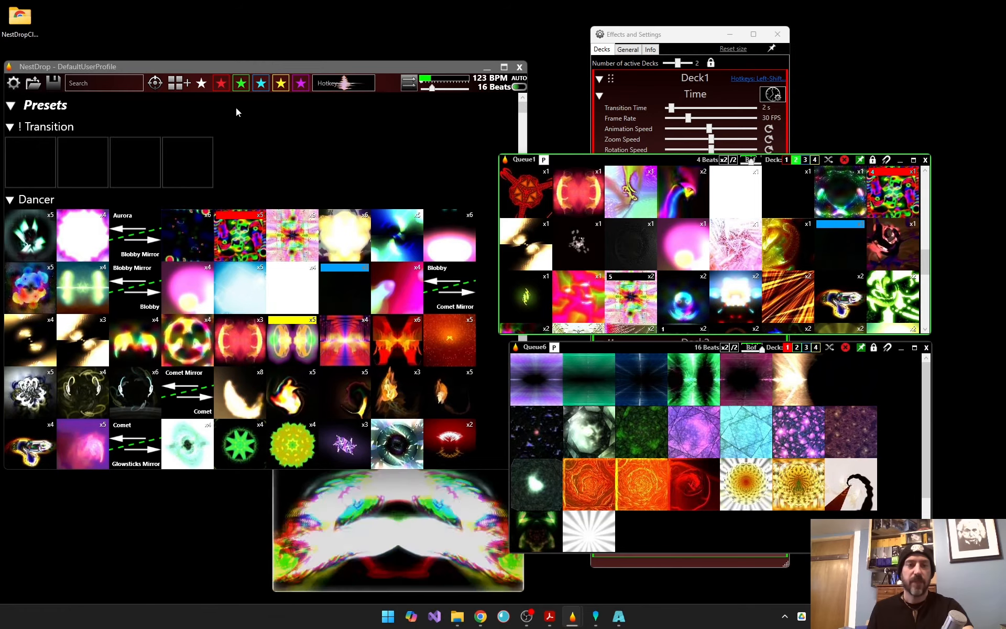
Filter the library by the red tag, extend it to all colour tags, and toggle all colour filters together until none is active
left_click(221, 83)
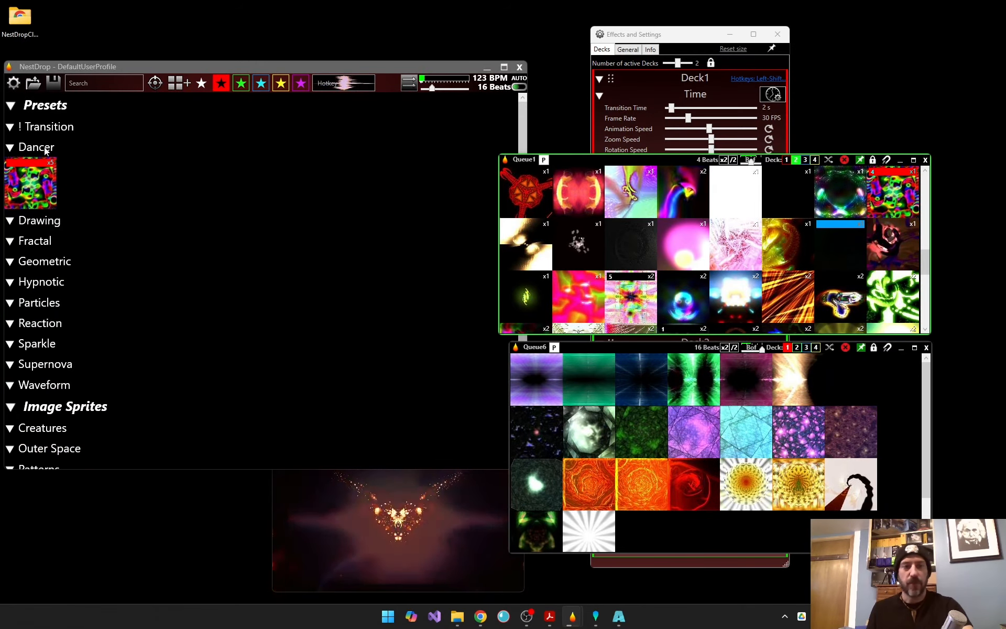
mouse_move(32, 202)
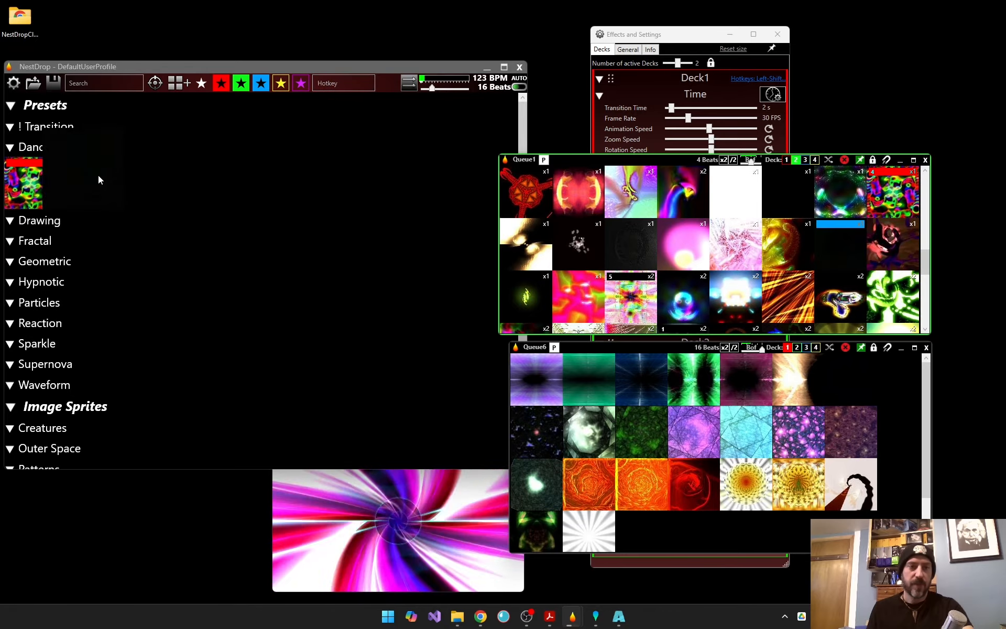
left_click(282, 85)
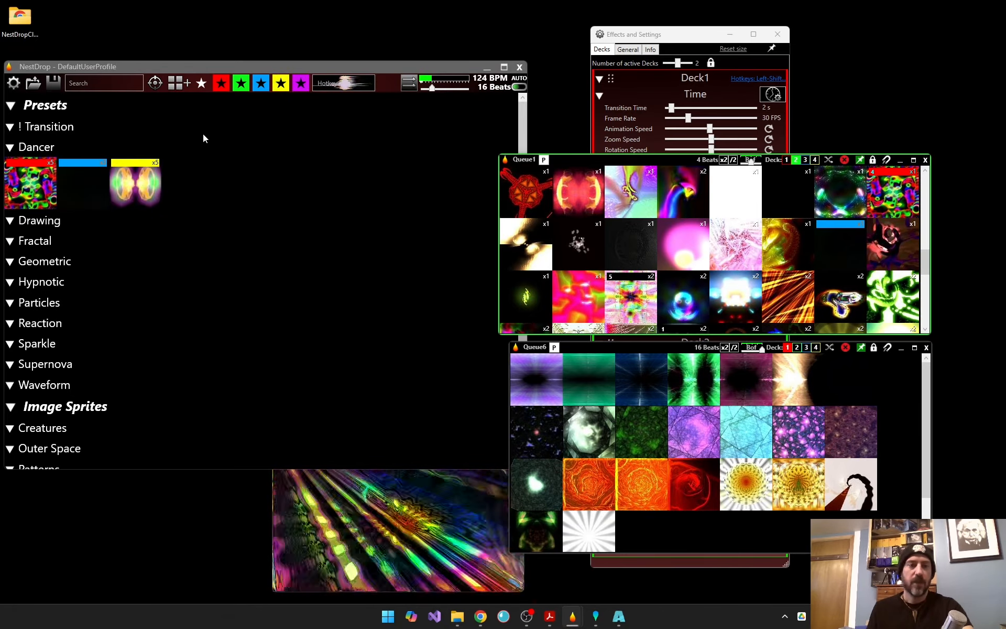
left_click(204, 85)
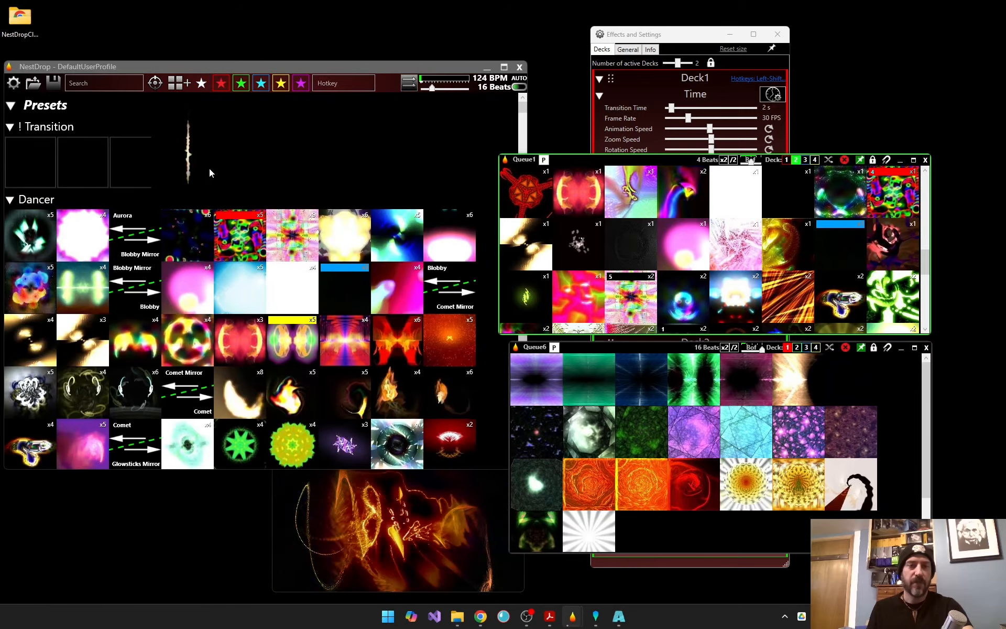
left_click(205, 84)
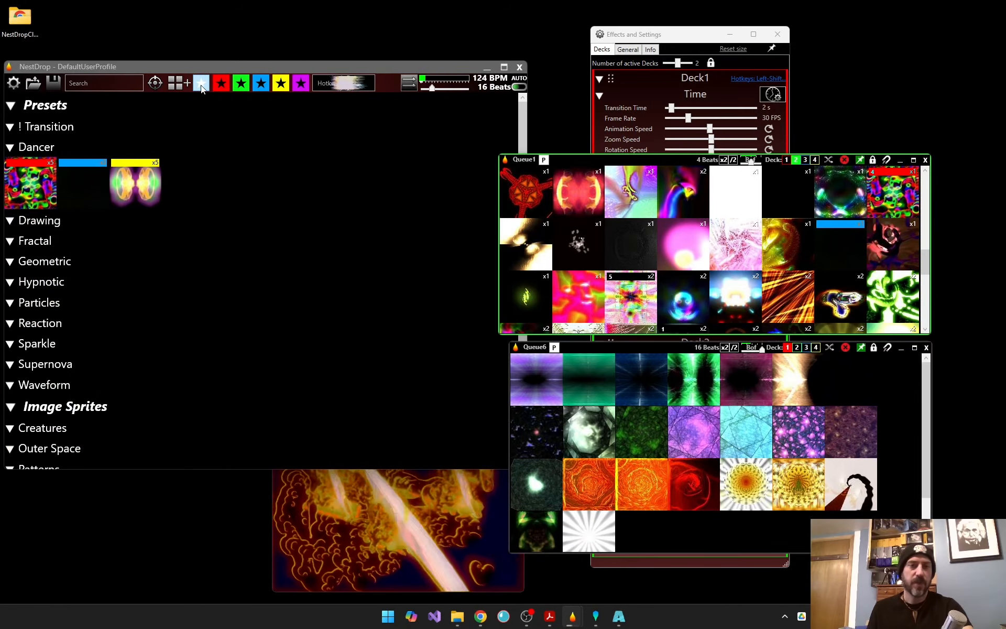
left_click(203, 83)
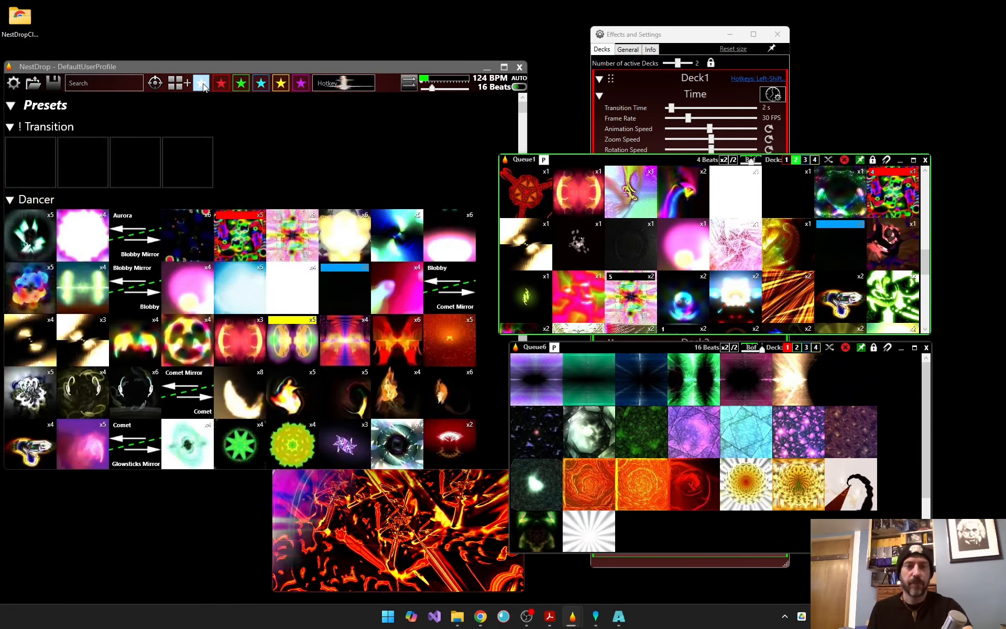
Create a new queue, add the yellow-tagged Dancer preset to it and move its window clear of the library
mouse_move(234, 213)
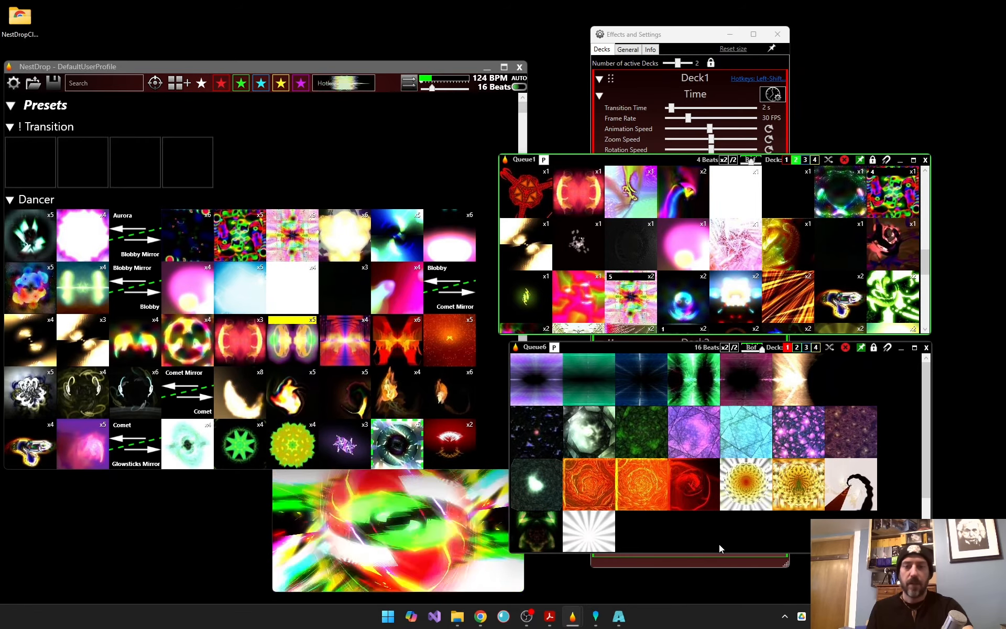
left_click(181, 86)
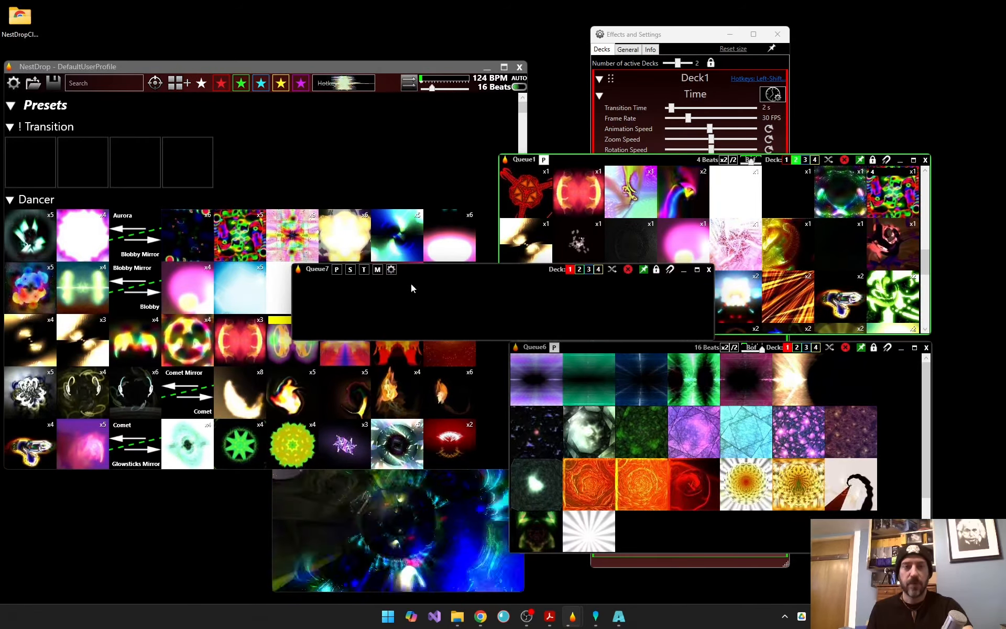
left_click_drag(411, 288, 450, 243)
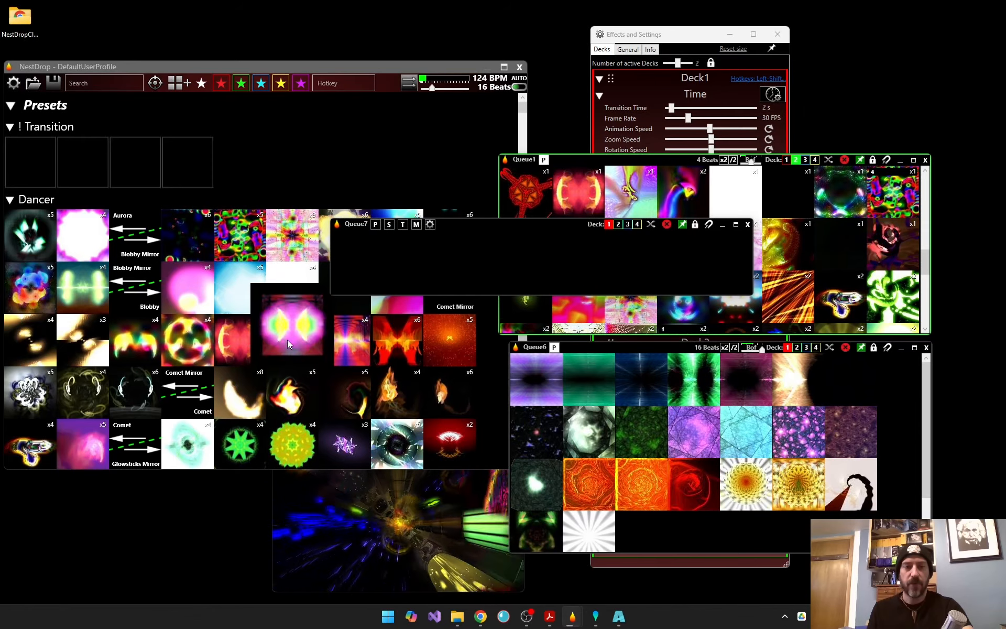
left_click_drag(288, 344, 462, 267)
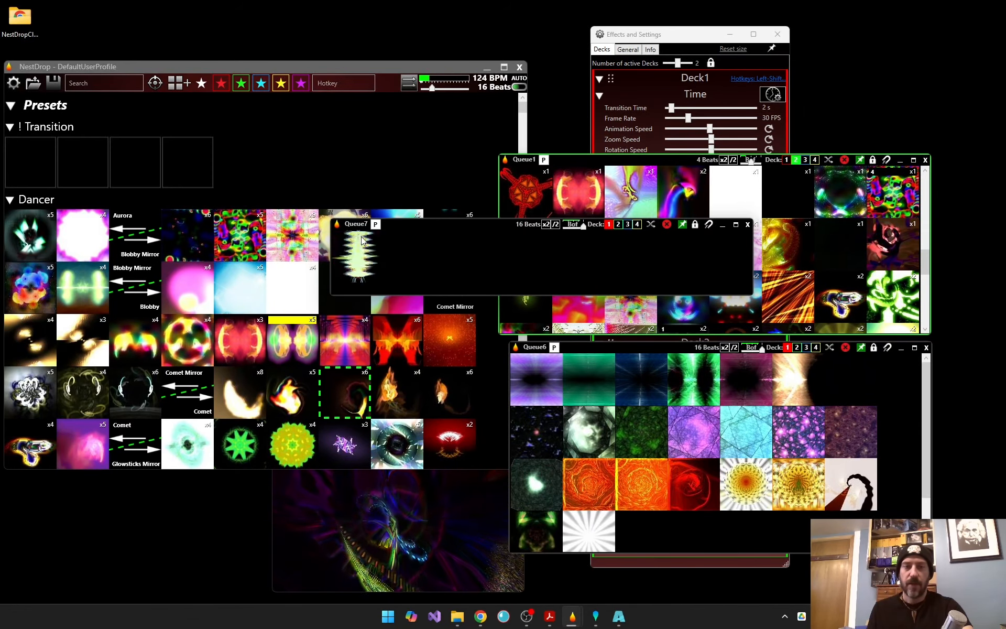
left_click_drag(431, 228, 458, 158)
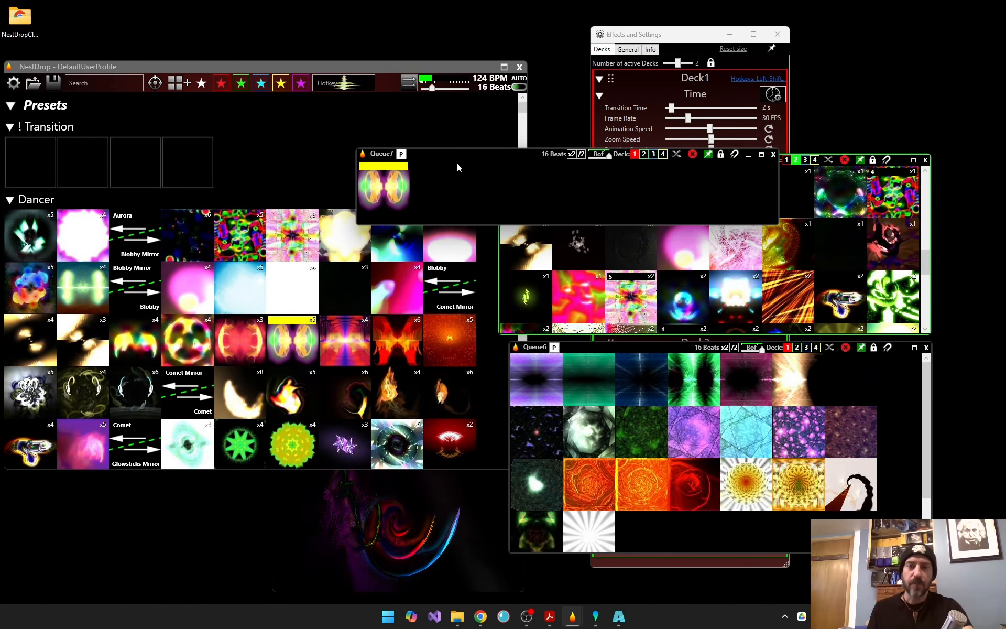
left_click(407, 198)
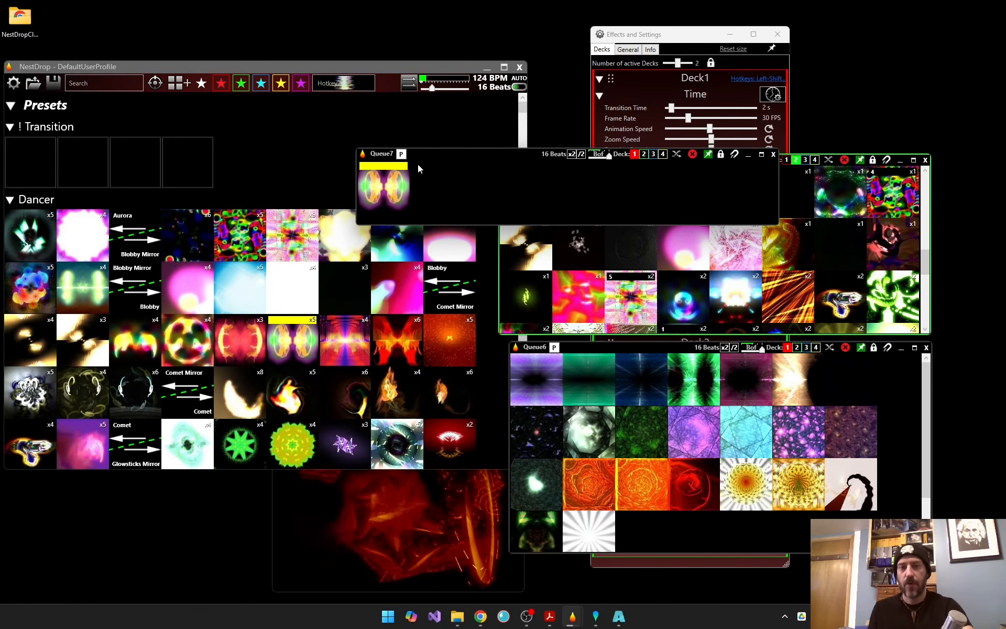
left_click_drag(475, 157, 504, 125)
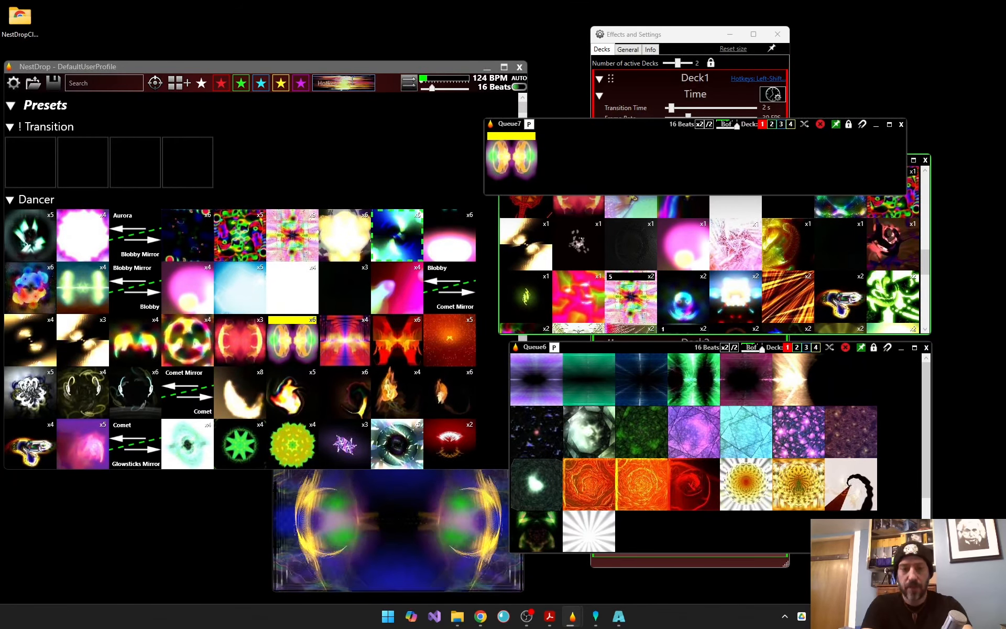
Title the new queue "Awesome" and place its window above Queue1
type("Awesome")
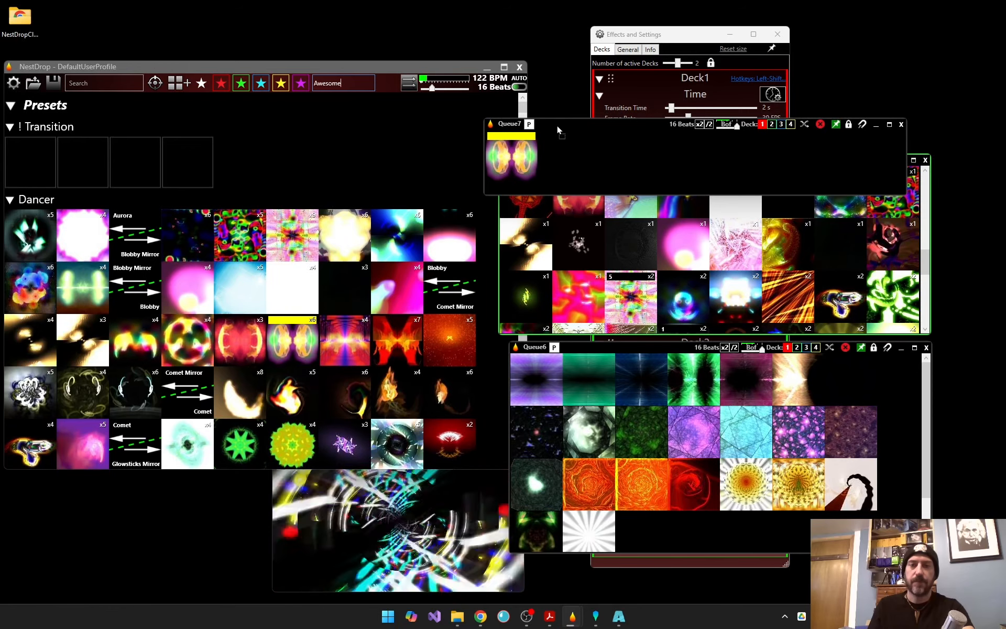
key("Return")
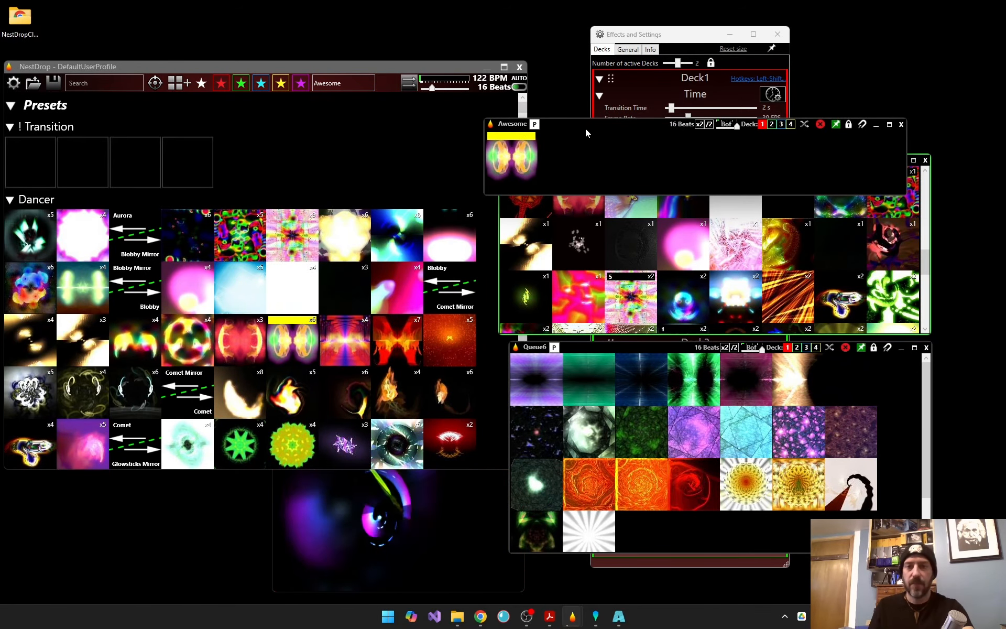
left_click_drag(586, 128, 624, 74)
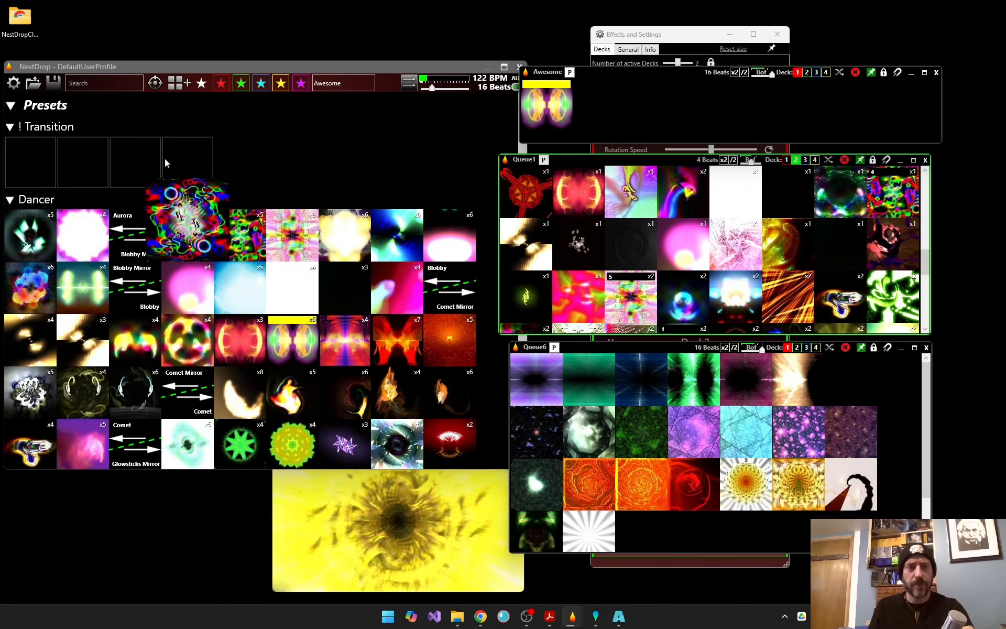
Bring up the Deck 1 output window beside the Deck 2 output and show the text "Awesome" in its visuals
mouse_move(352, 87)
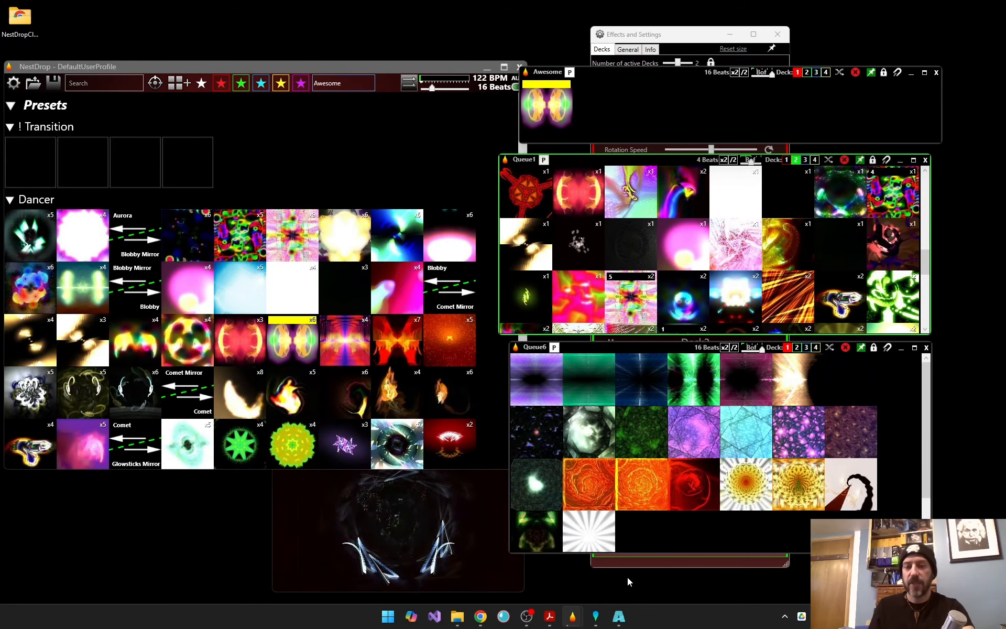
mouse_move(595, 622)
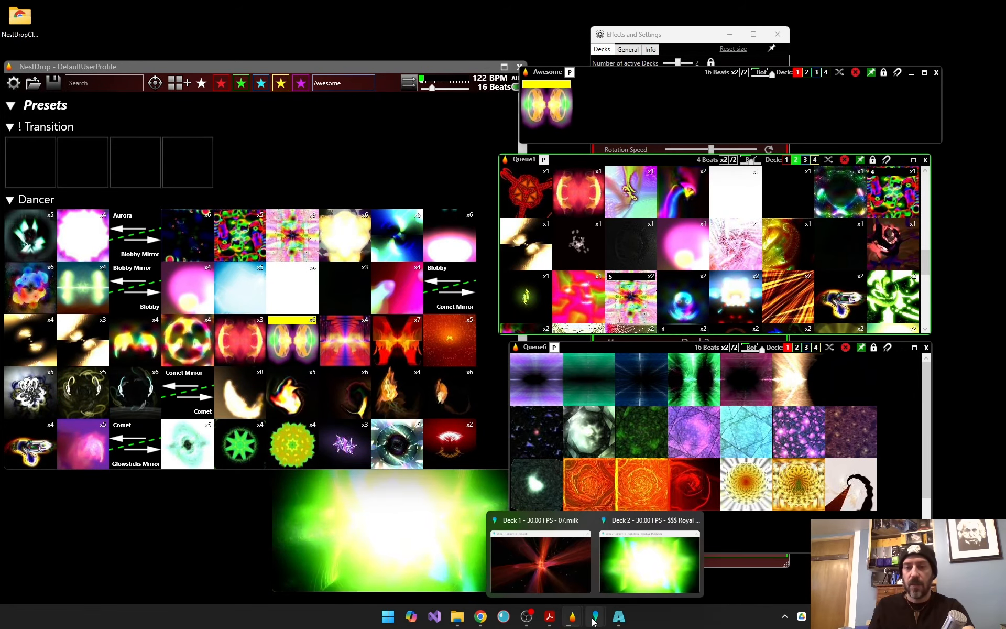
left_click(529, 576)
left_click_drag(381, 190, 182, 422)
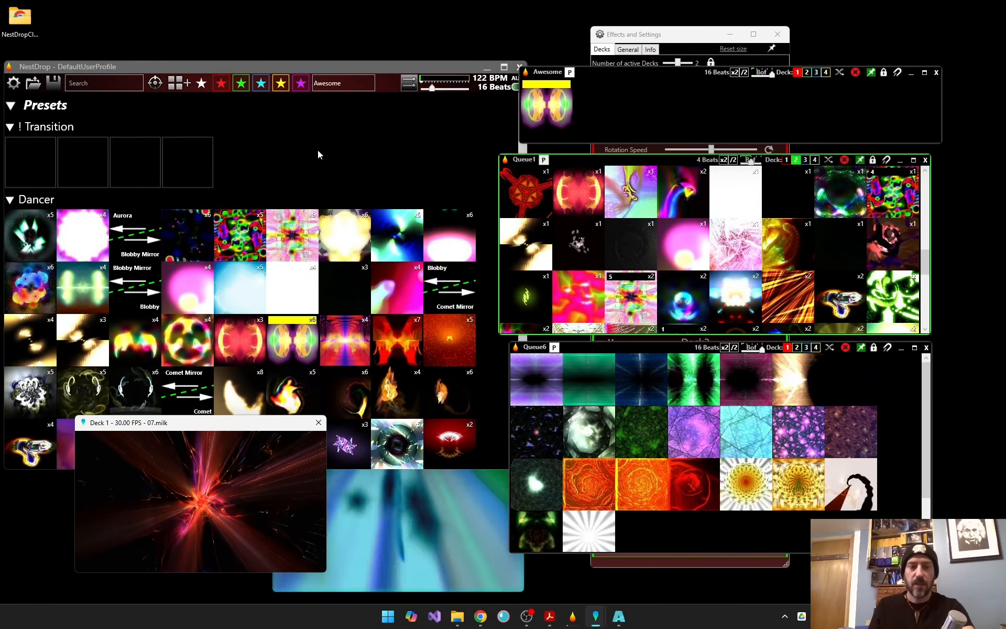
left_click(346, 82)
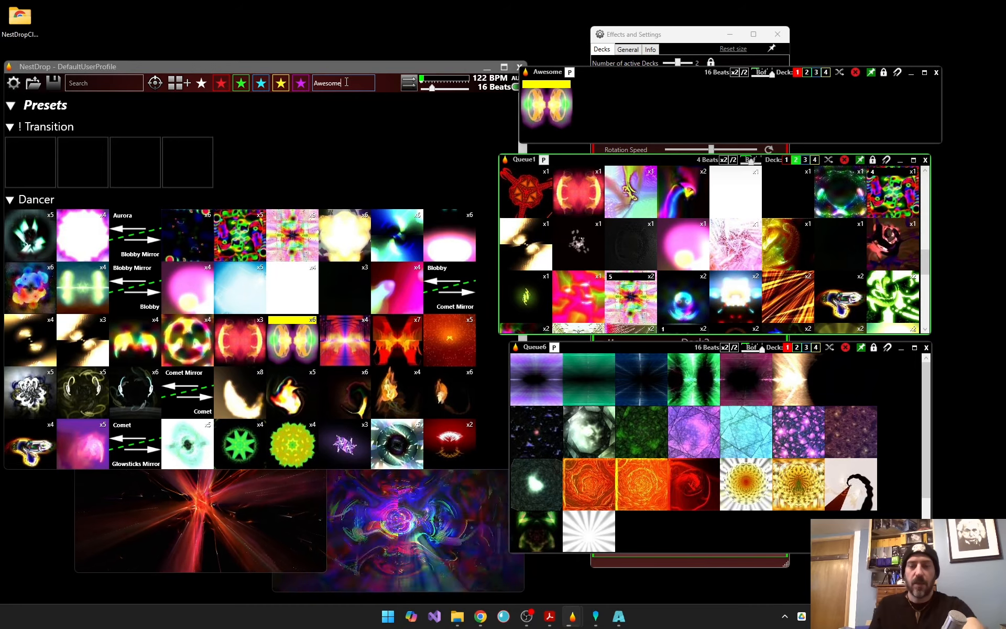
key("Return")
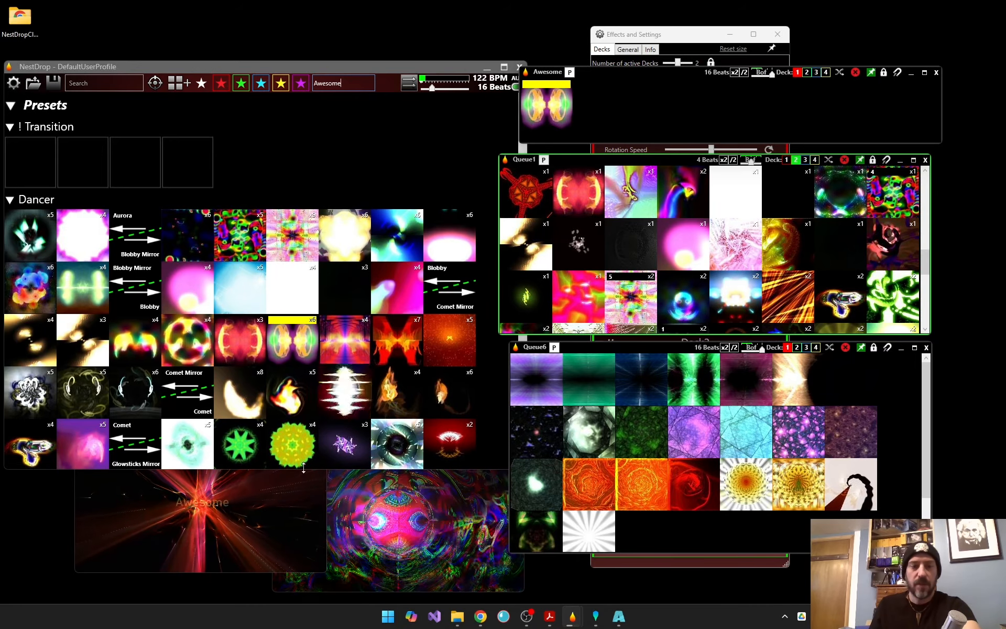
left_click(197, 528)
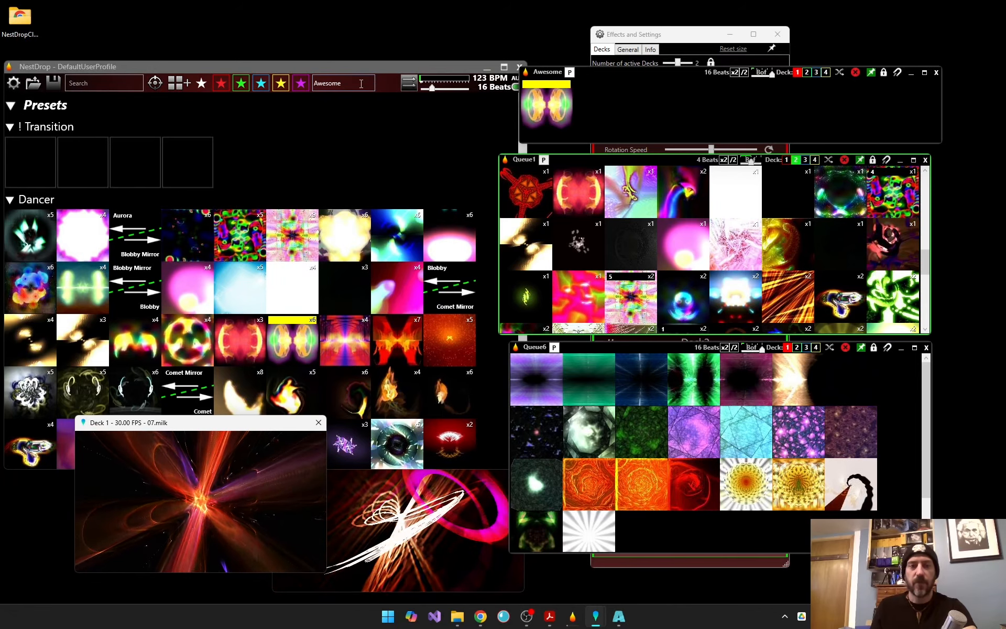
Create another empty queue, place it above the existing Awesome queue and title it "Awesome" as well
mouse_move(362, 84)
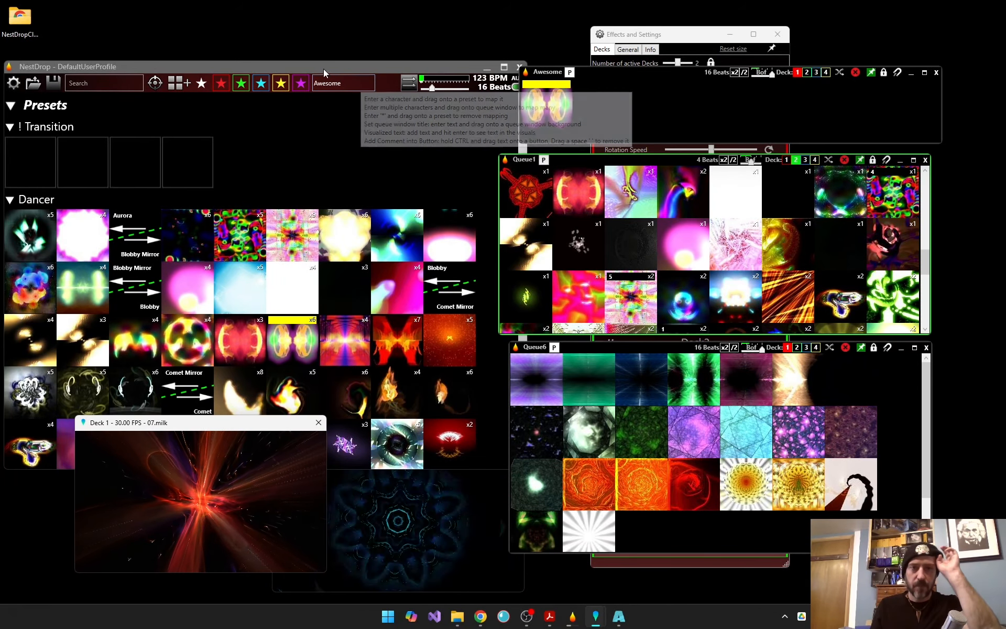
left_click(181, 90)
left_click(180, 89)
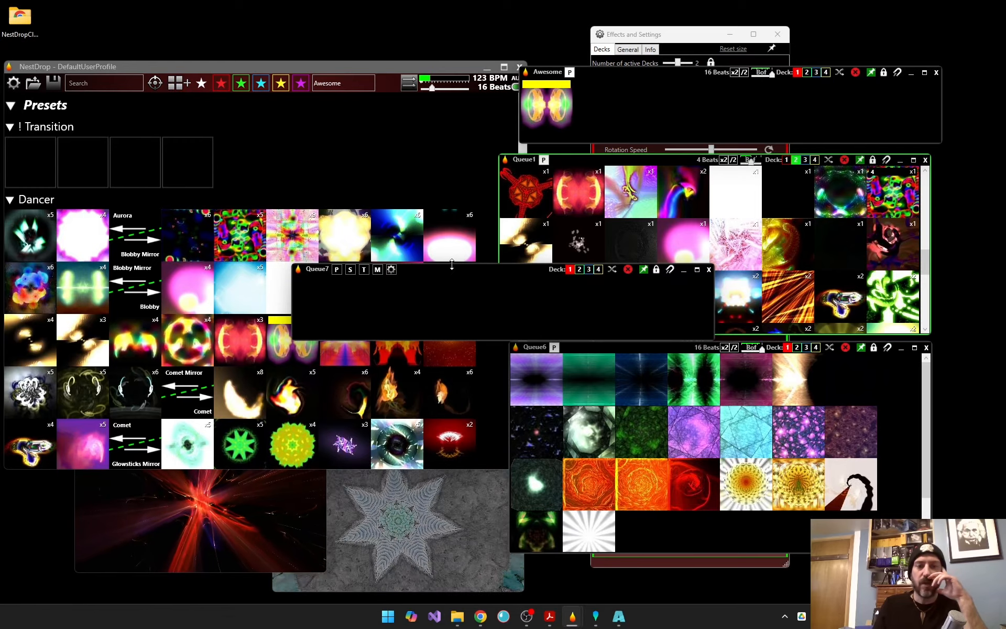
left_click_drag(444, 271, 611, 38)
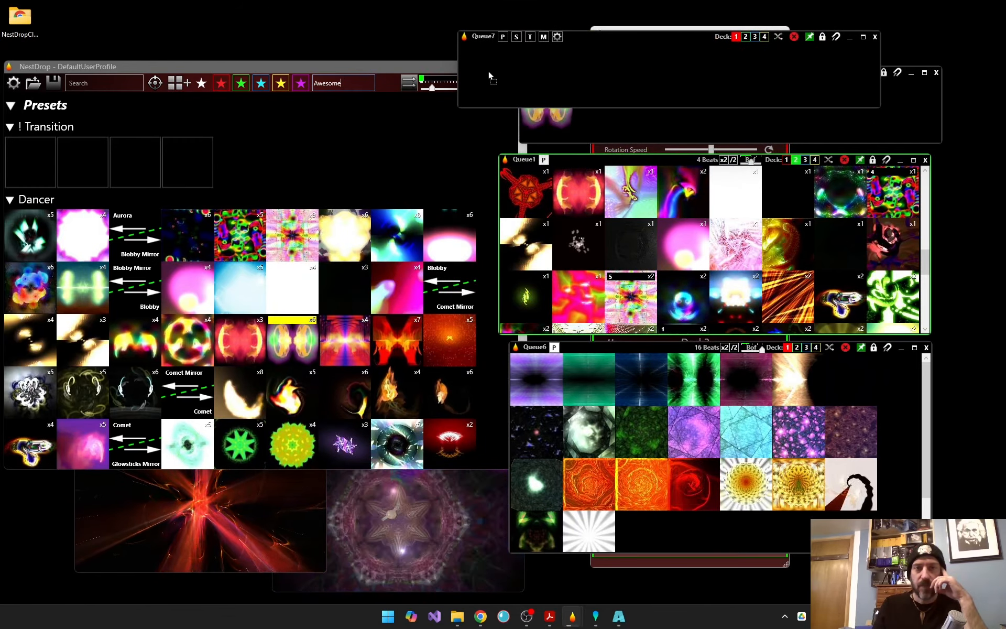
left_click_drag(576, 72, 576, 71)
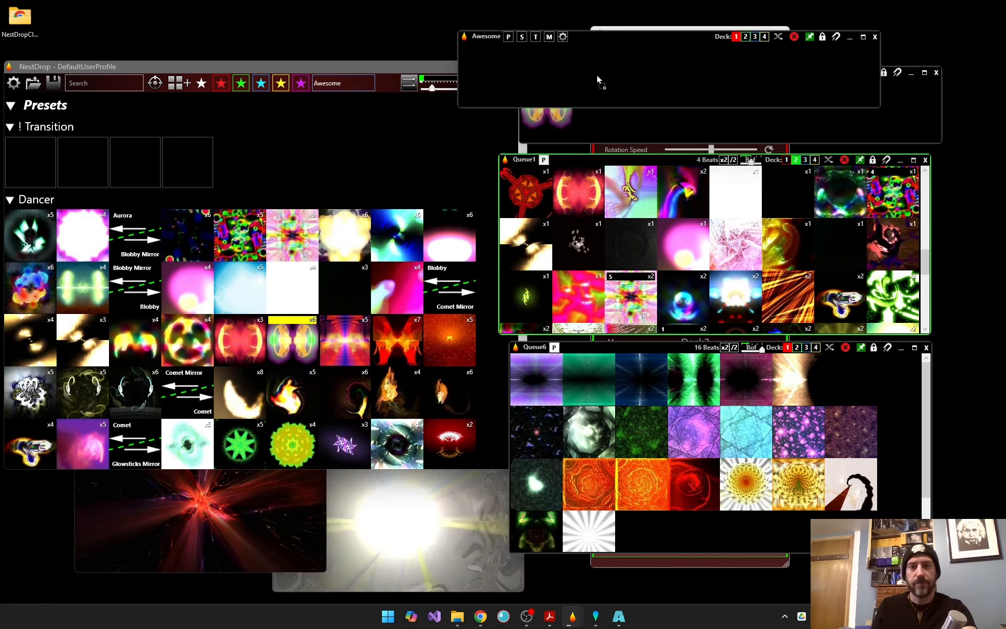
Make the new queue a text queue with an "Awesome" entry and trigger that entry on Deck 1
left_click_drag(544, 70, 544, 72)
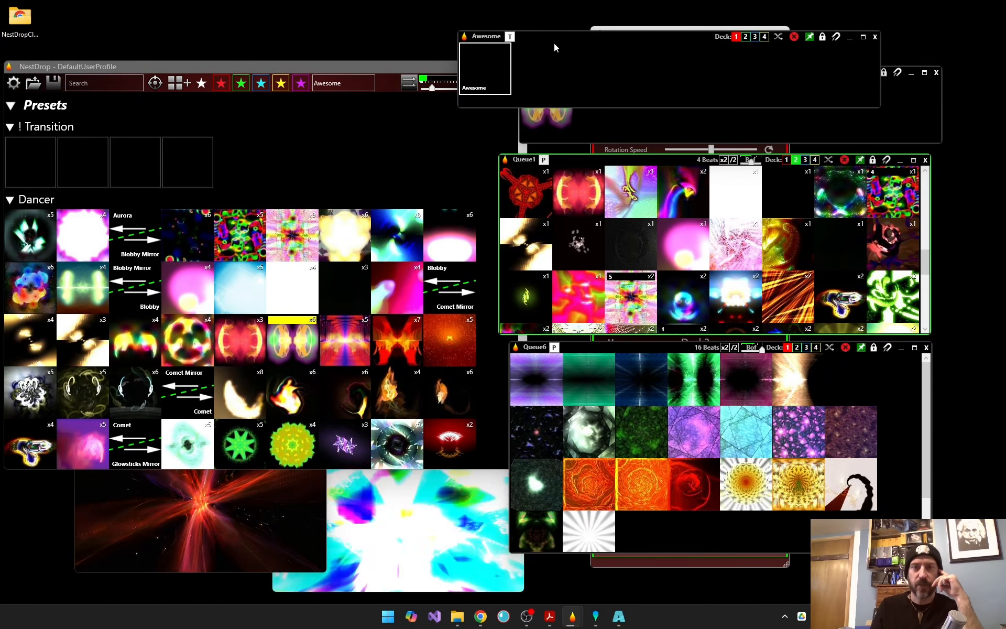
left_click(478, 66)
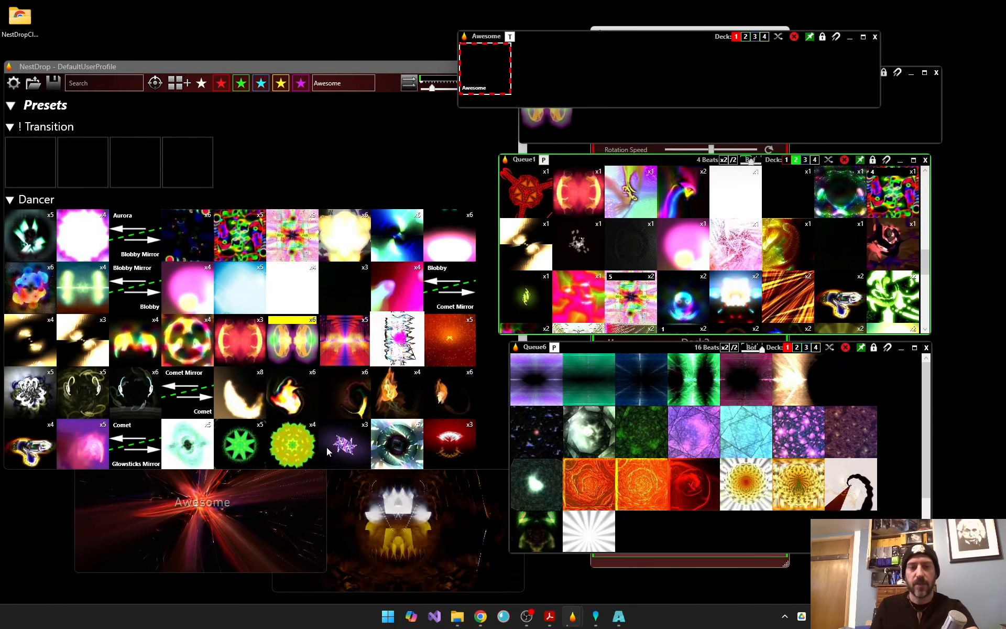
Bring the Deck 1 output to the front, set the Awesome text entry's effect to FX 45 and trigger the entry
left_click(198, 532)
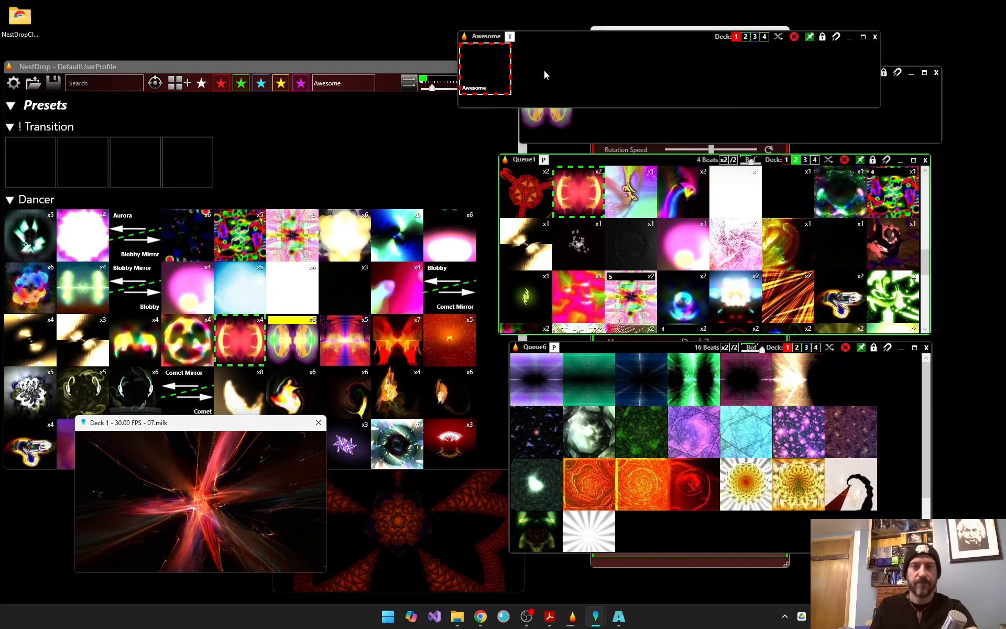
left_click(499, 69)
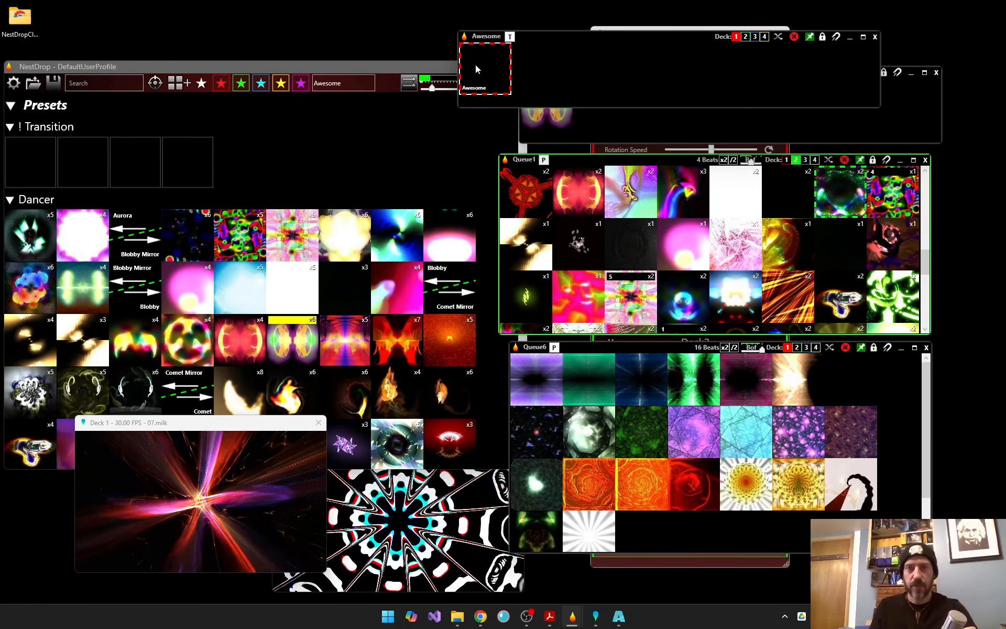
left_click(476, 68)
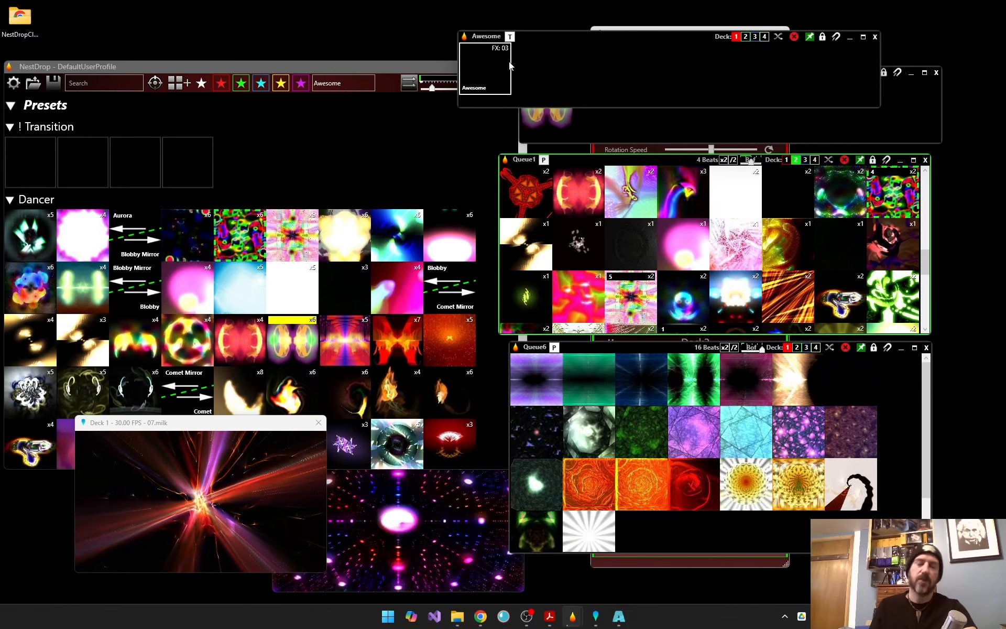
scroll(493, 67, "up", 5)
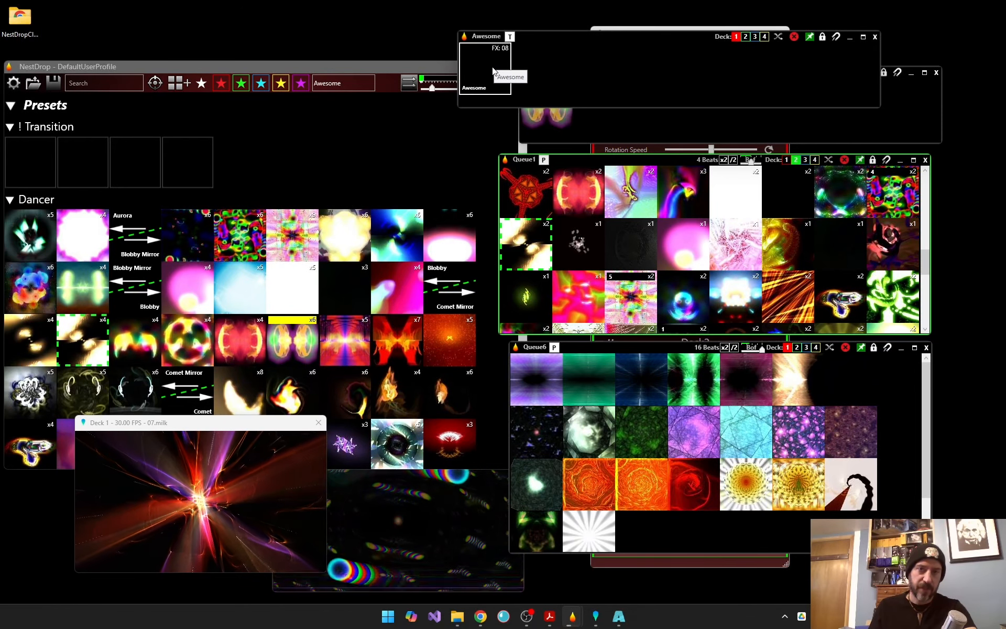
scroll(493, 67, "up", 20)
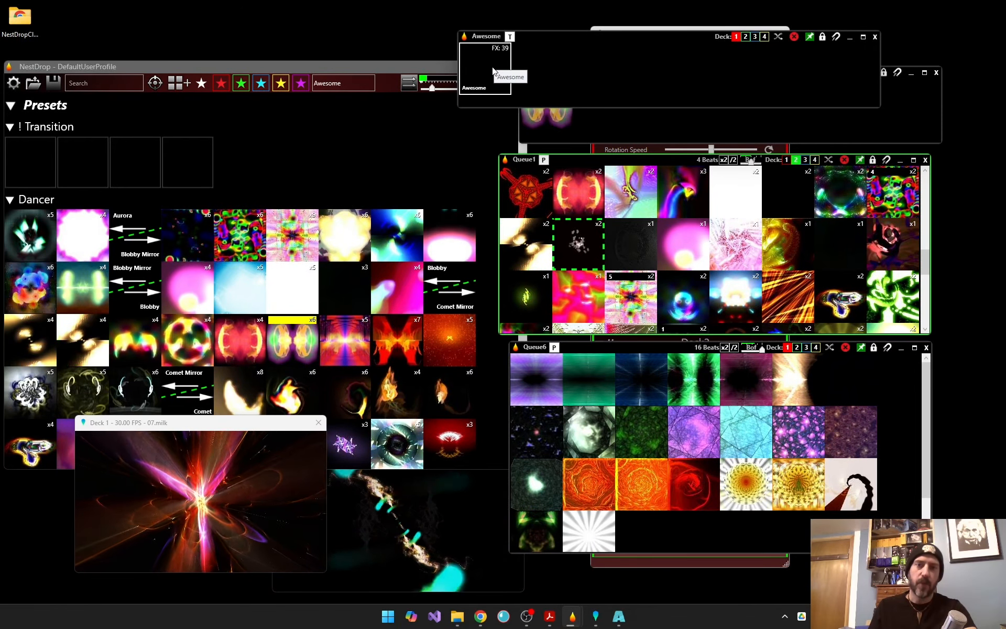
scroll(493, 67, "up", 5)
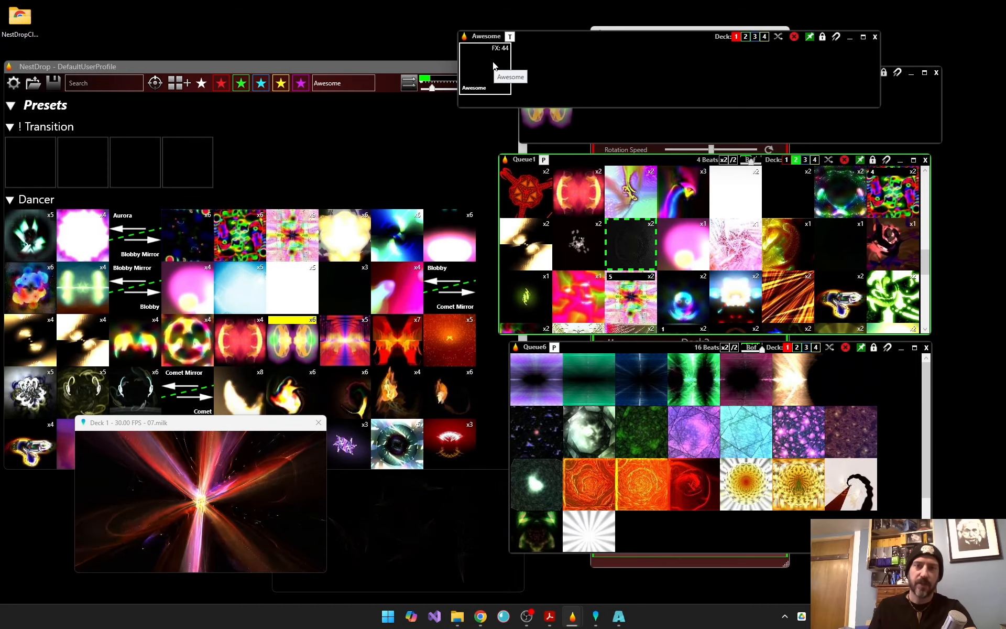
scroll(507, 60, "up", 1)
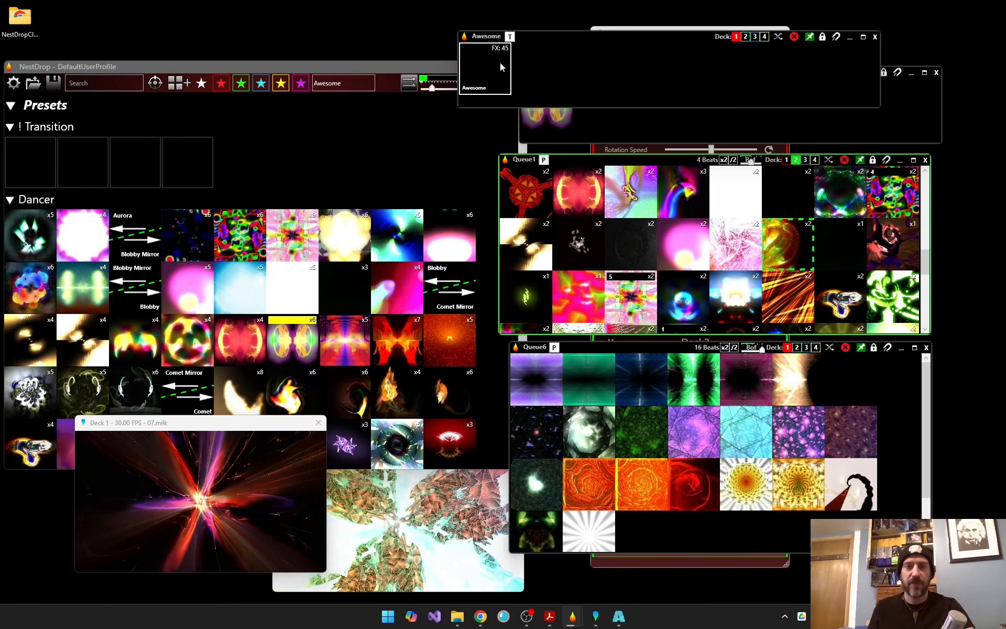
left_click(480, 64)
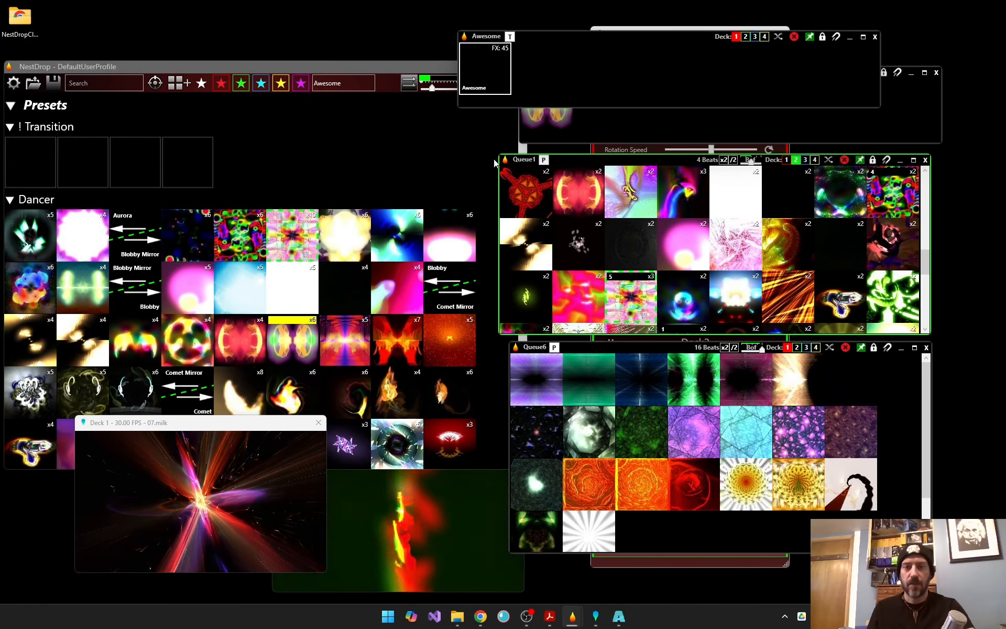
Browse the library from the Dancer presets down to the Image Sprites section
left_click(369, 88)
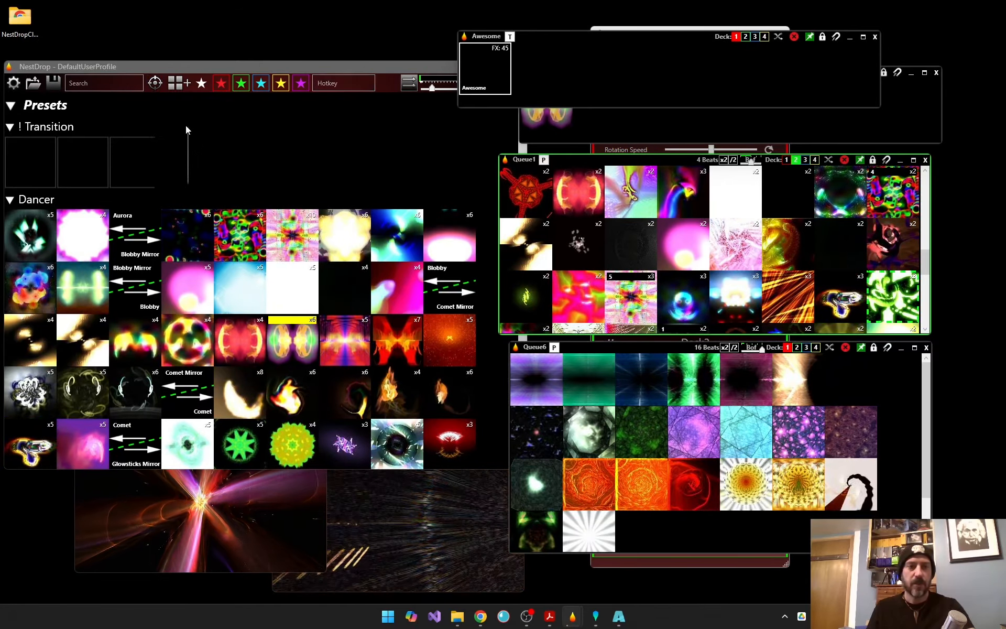
scroll(170, 157, "down", 20)
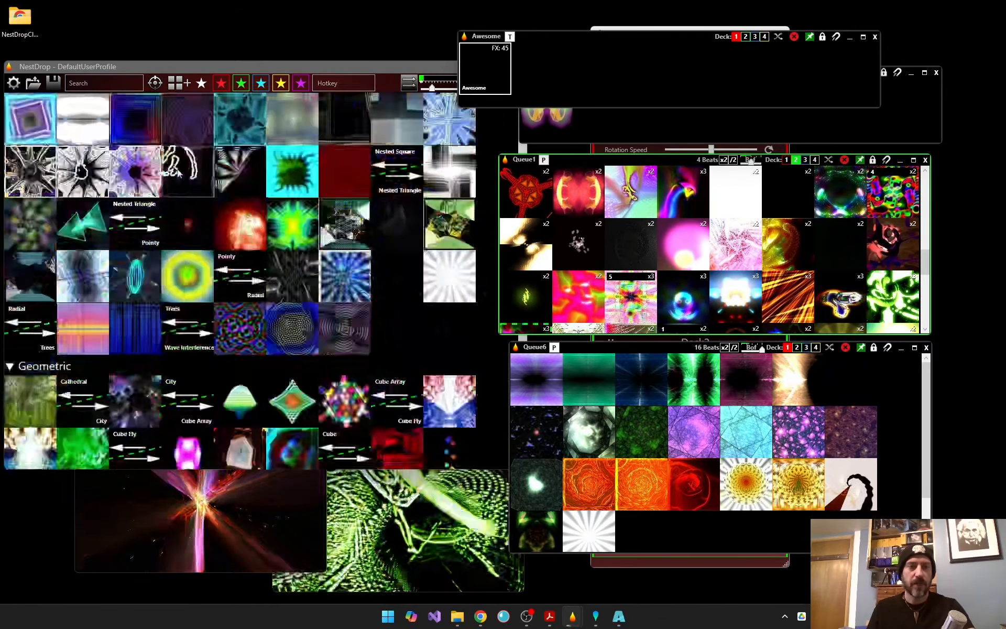
scroll(174, 165, "down", 20)
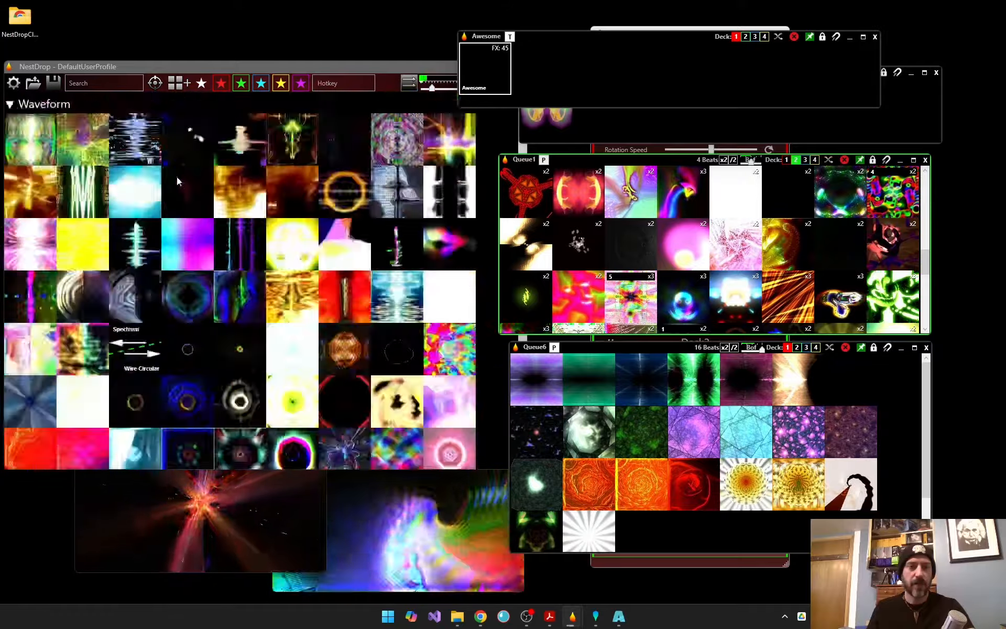
scroll(177, 179, "down", 5)
scroll(175, 175, "up", 12)
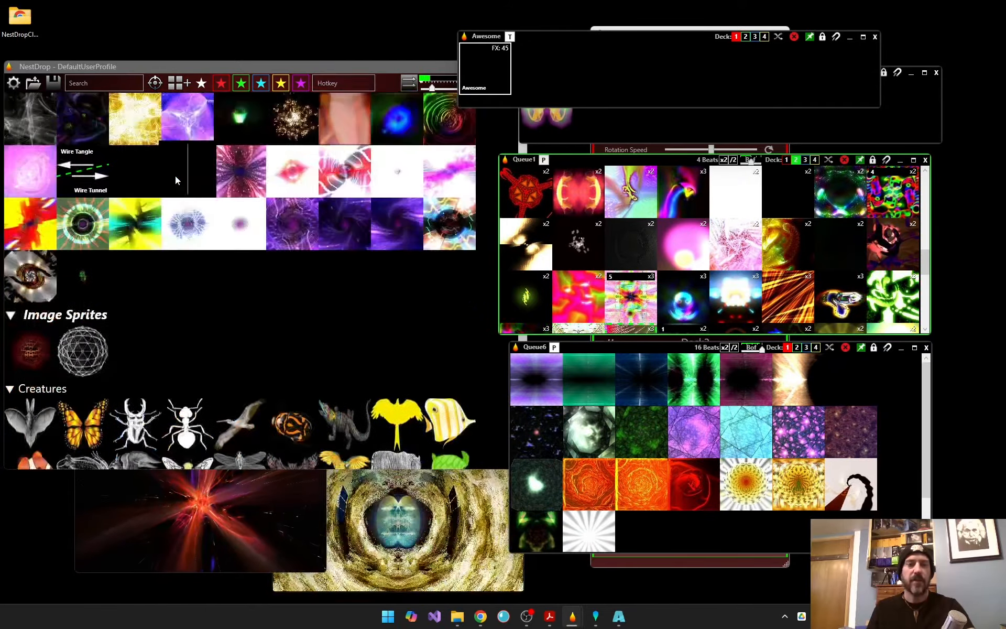
scroll(227, 297, "down", 6)
scroll(224, 298, "up", 6)
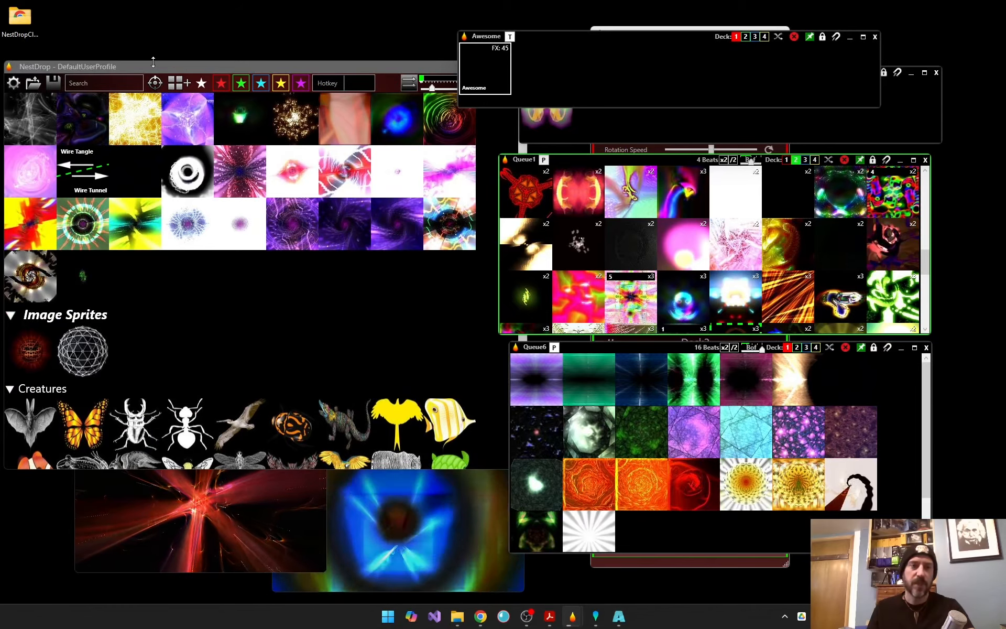
Close the Awesome text queue and rearrange the library, Queue1 and Queue6 windows so they do not overlap
left_click_drag(172, 72, 195, 25)
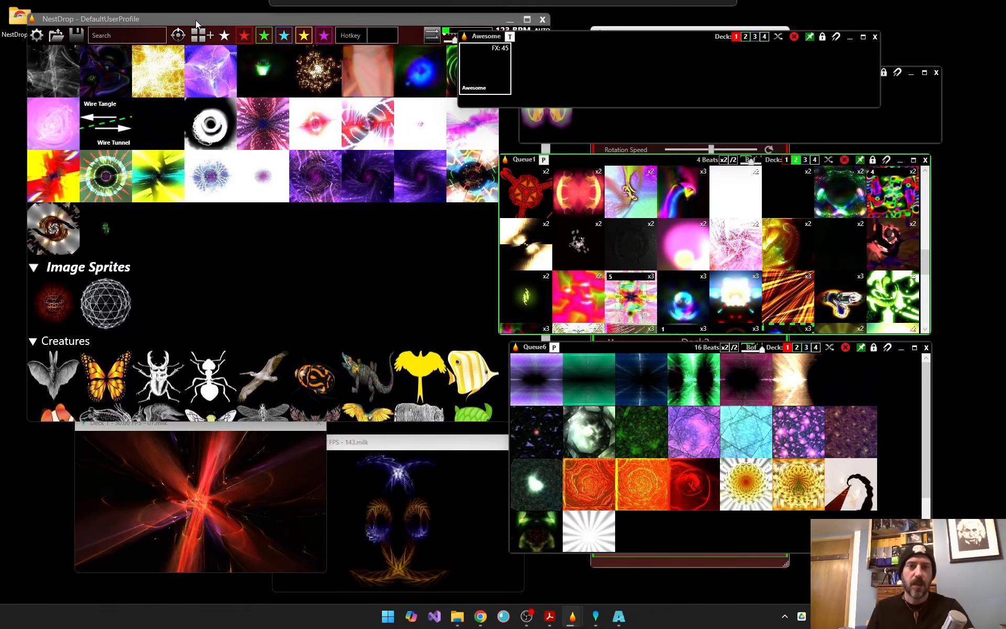
left_click(875, 40)
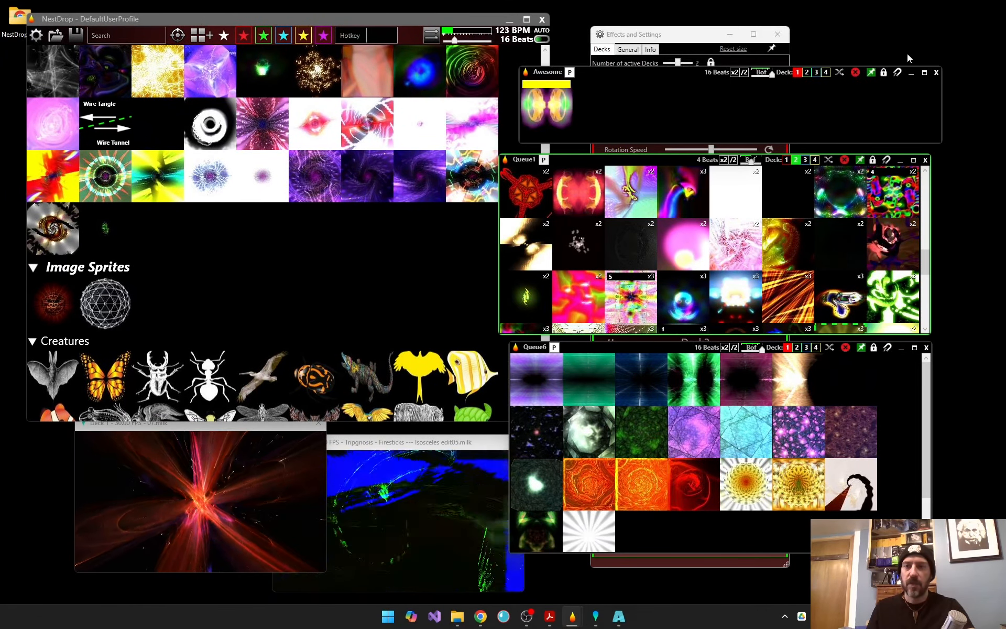
left_click_drag(590, 169, 637, 161)
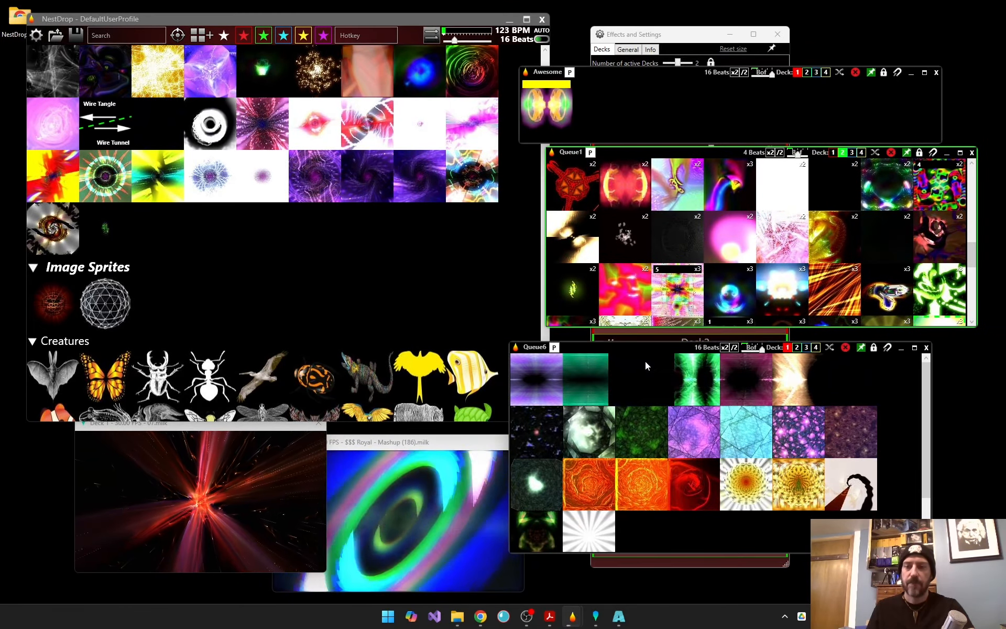
left_click_drag(611, 350, 666, 346)
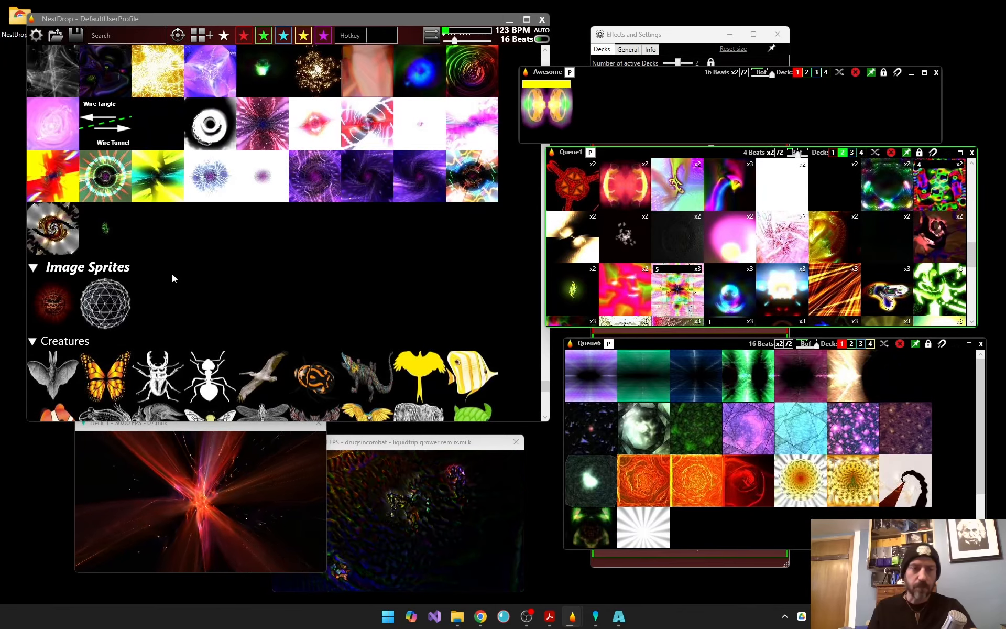
Show the Astronaut Rock image sprite from Outer Space on Deck 1 in Nested mode
scroll(223, 271, "down", 3)
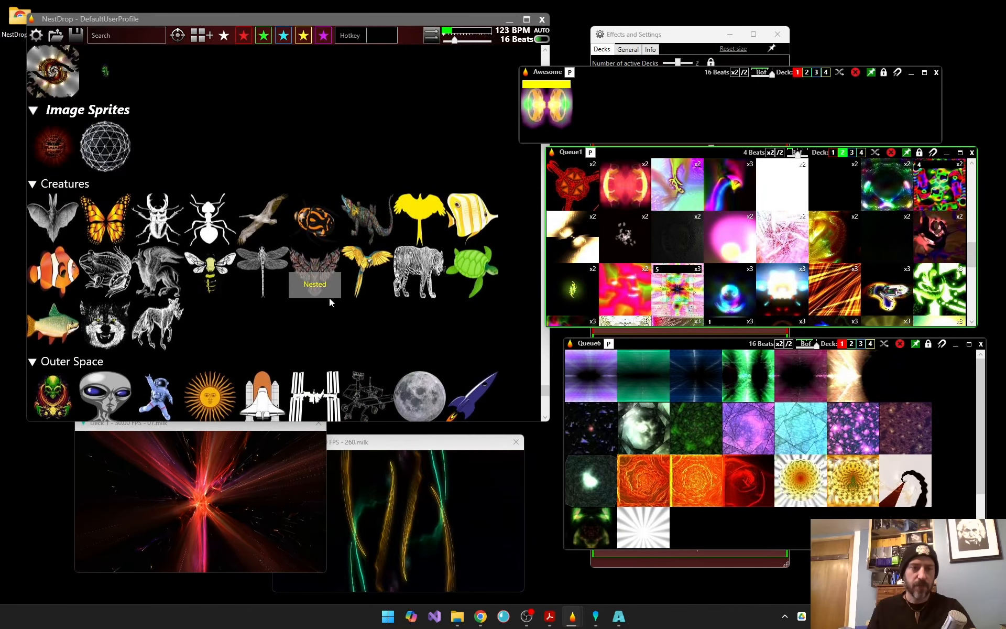
scroll(331, 303, "down", 2)
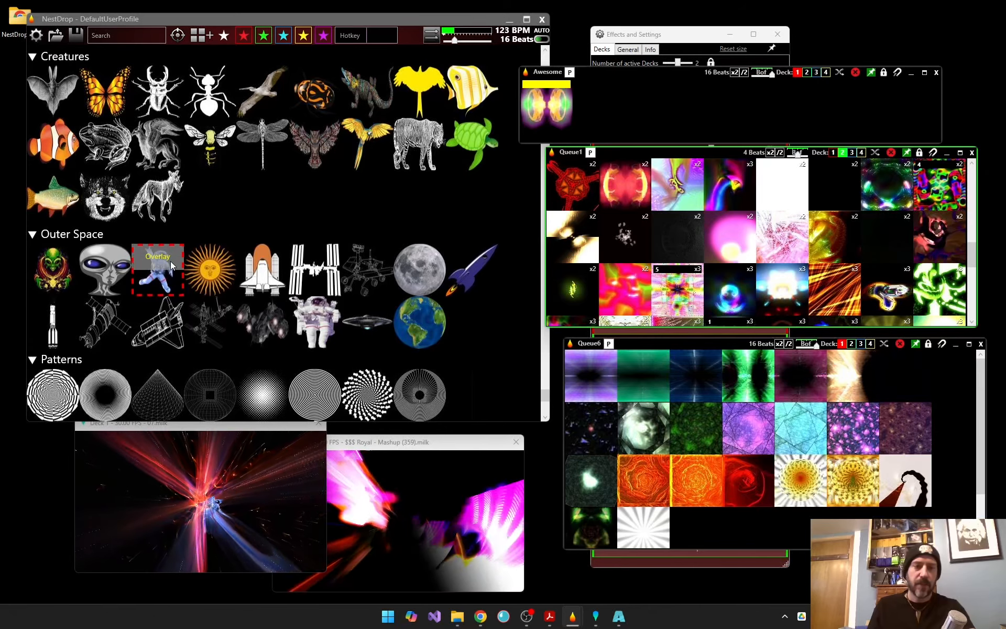
left_click(169, 283)
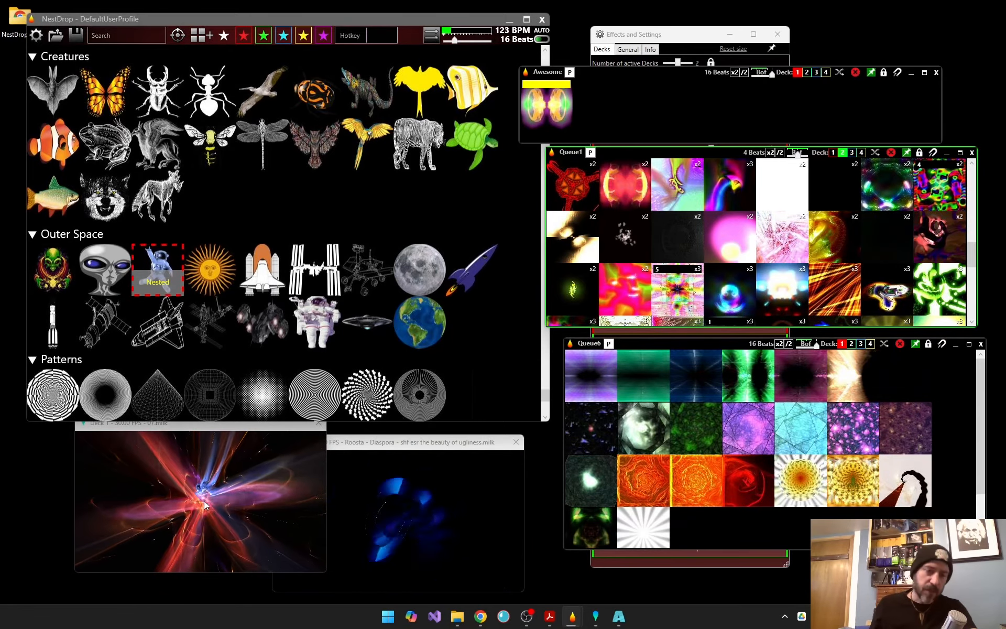
Return to the Dancer presets and play the green Radiation lightshow 2 preset on Deck 1
scroll(145, 282, "up", 20)
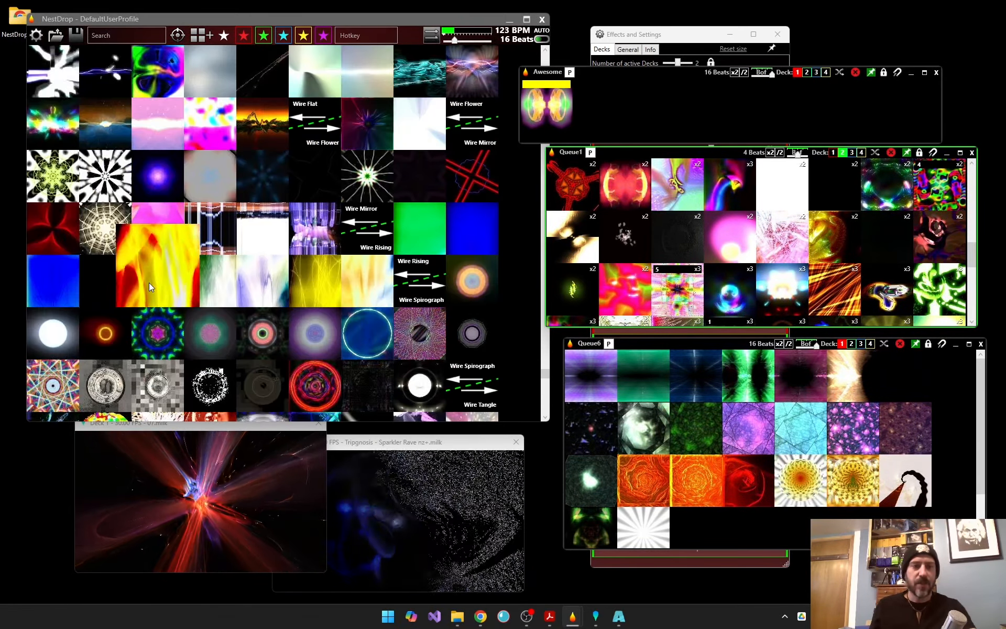
scroll(144, 286, "up", 20)
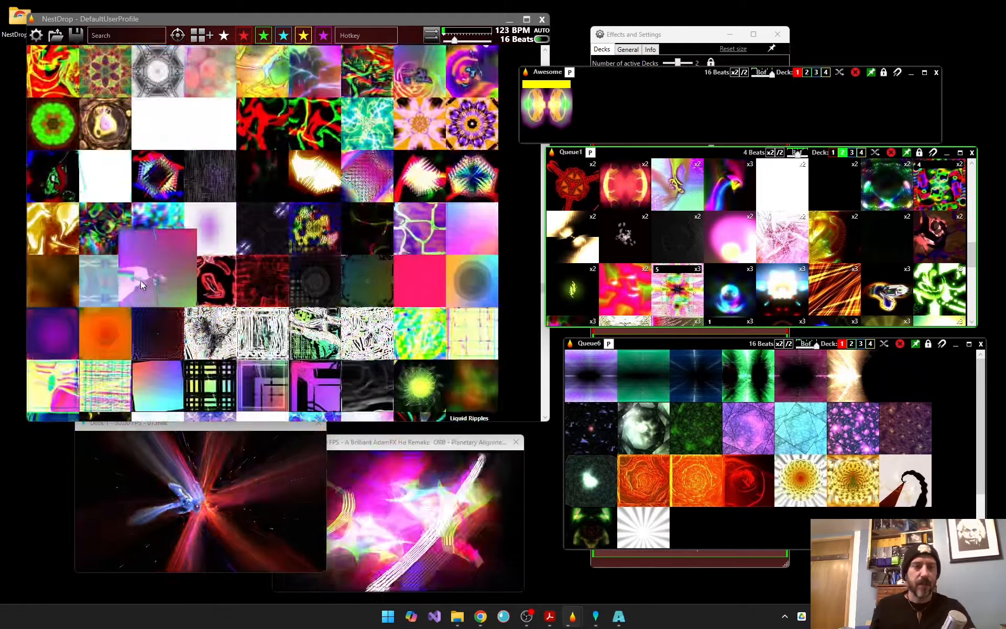
scroll(115, 275, "up", 20)
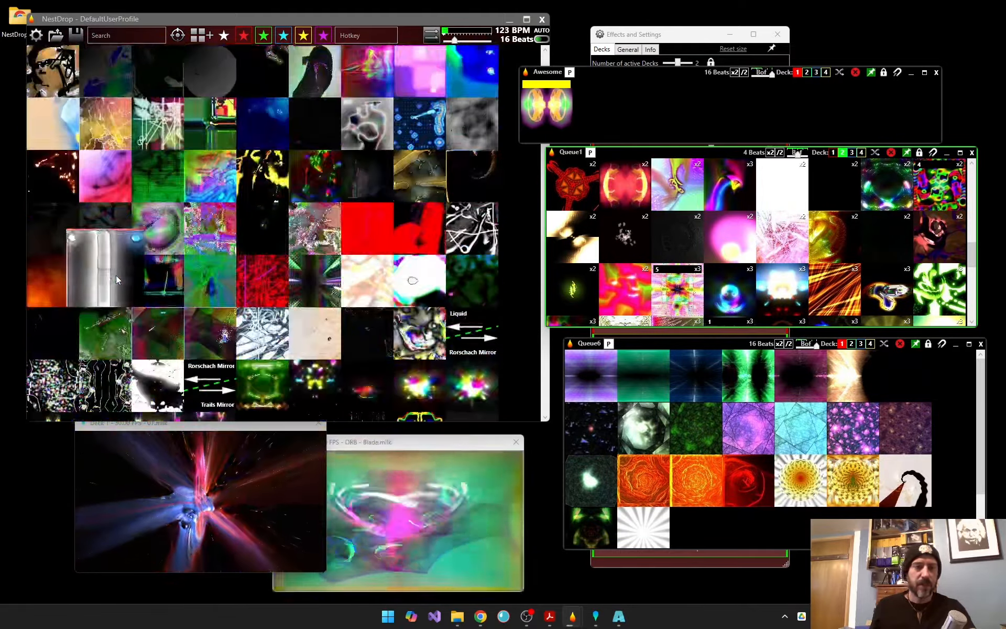
scroll(119, 279, "up", 17)
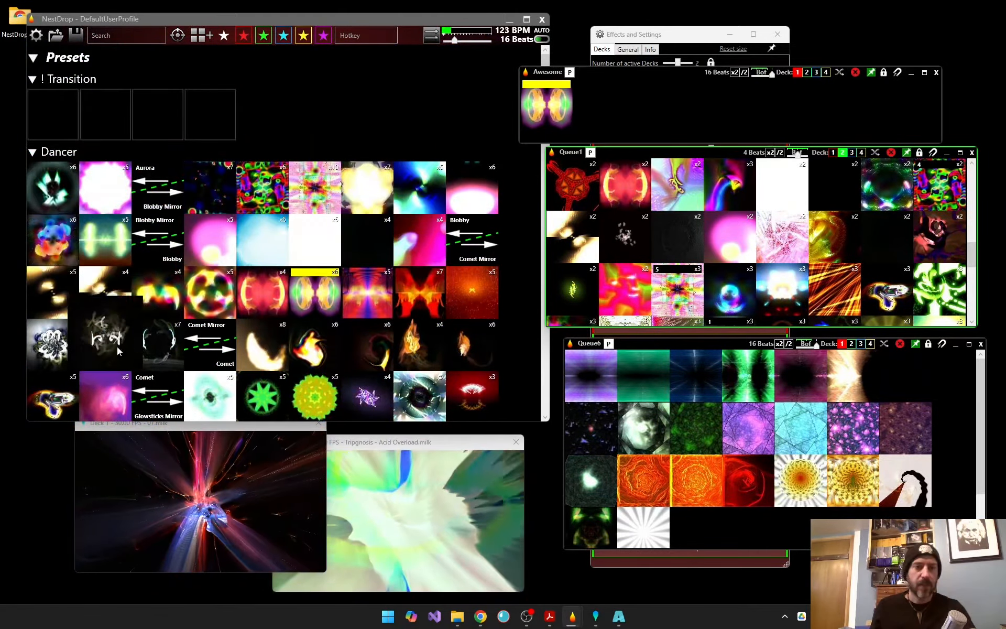
scroll(117, 338, "down", 12)
scroll(118, 352, "up", 3)
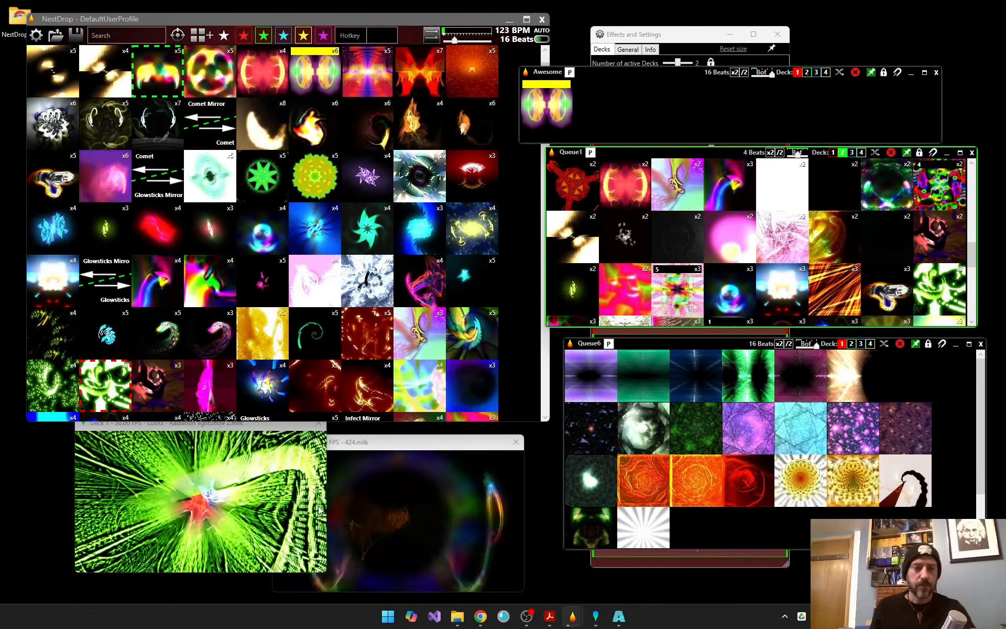
Go back to the Outer Space image sprites and switch off the Astronaut Rock sprite on Deck 1
scroll(204, 350, "down", 20)
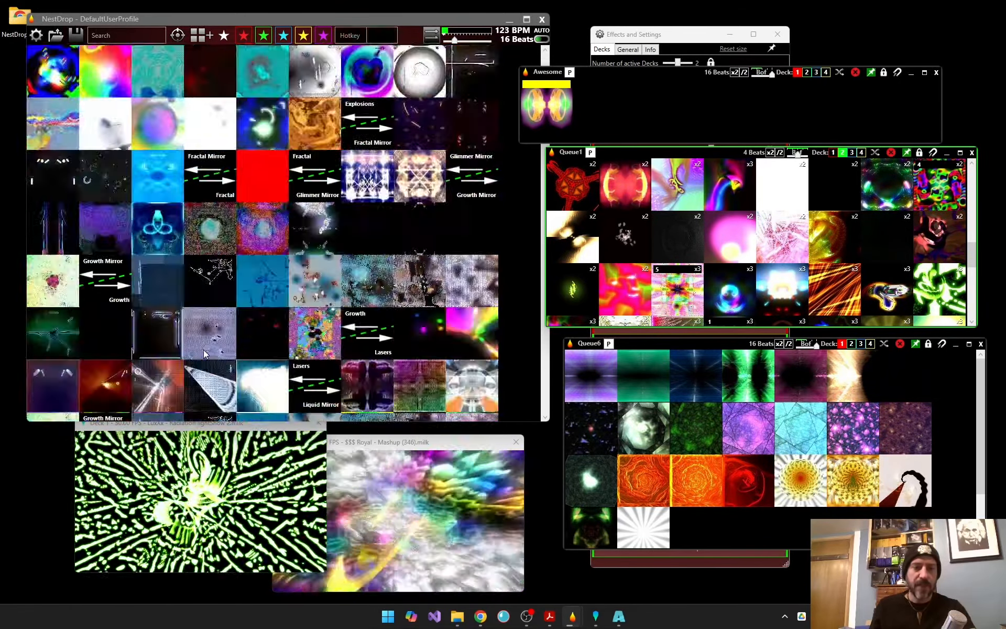
scroll(200, 359, "down", 20)
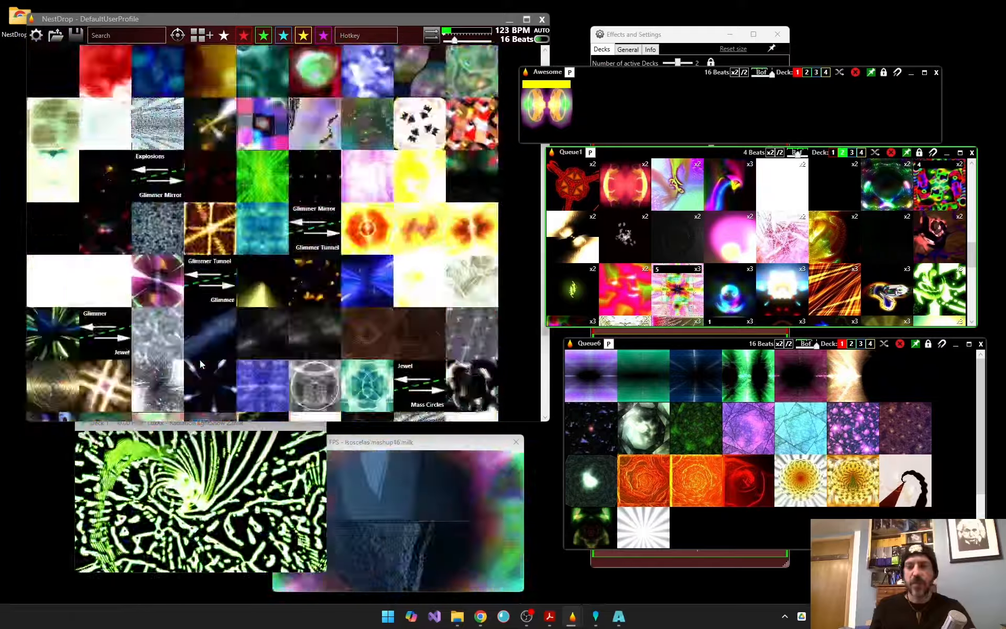
scroll(200, 365, "down", 15)
scroll(193, 367, "up", 2)
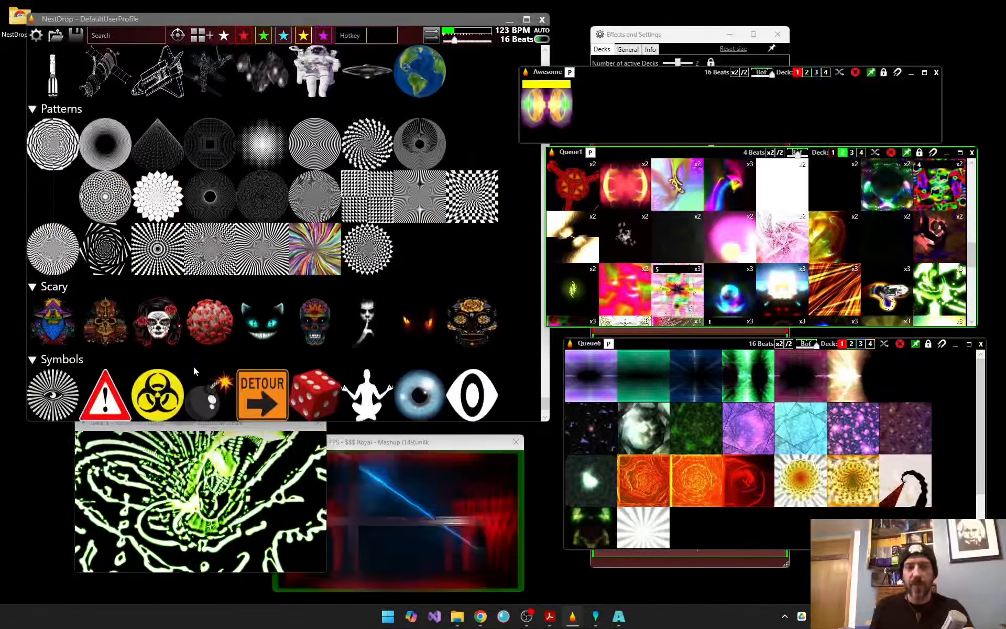
scroll(137, 283, "up", 3)
scroll(138, 284, "up", 2)
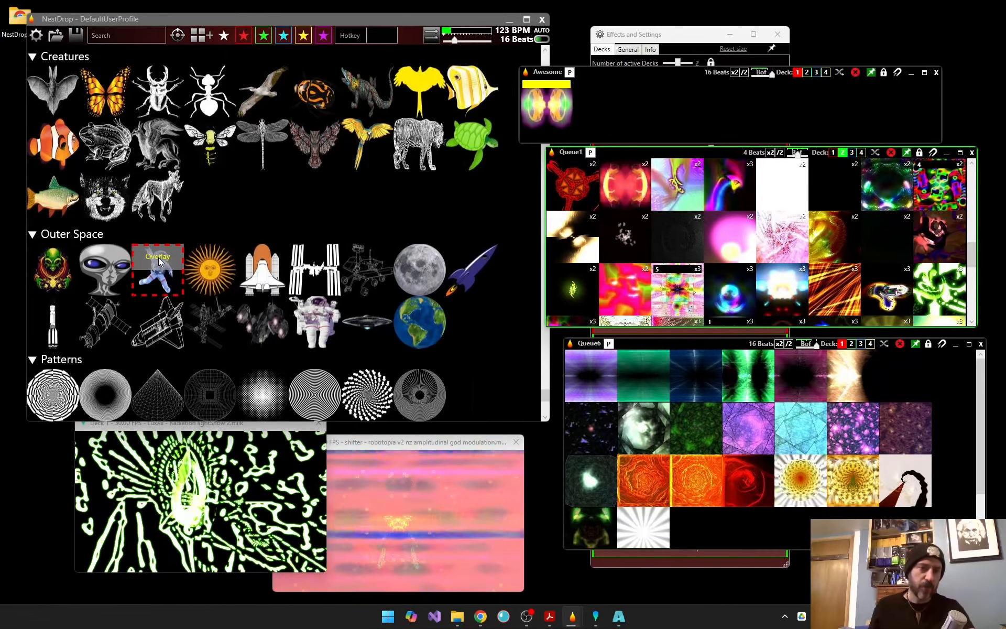
left_click(158, 257)
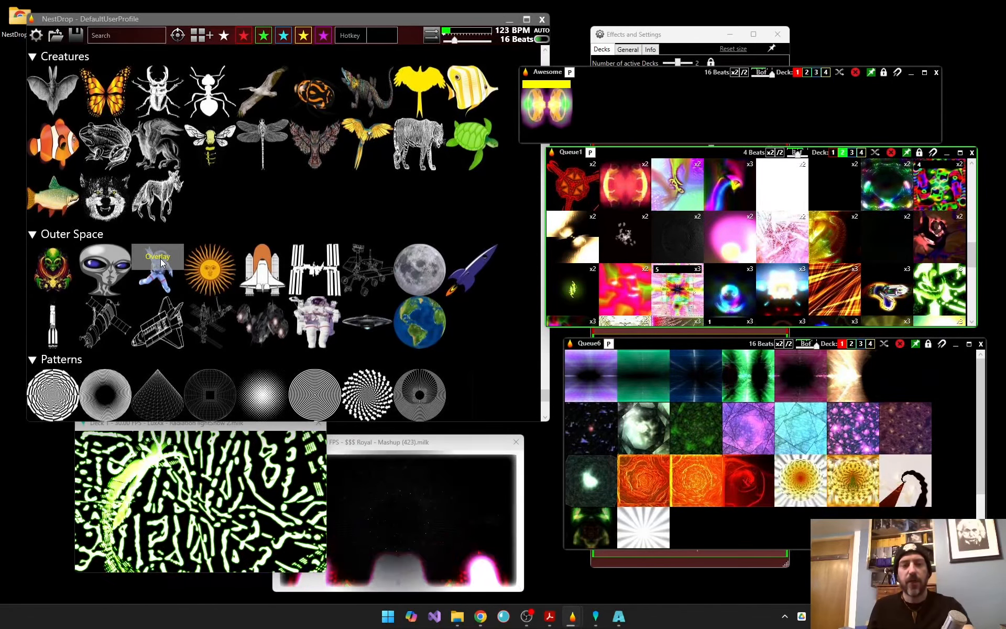
Overlay the Astronaut Rock sprite on Deck 1, set its effect to FX 08 and turn the sprite off
left_click(161, 262)
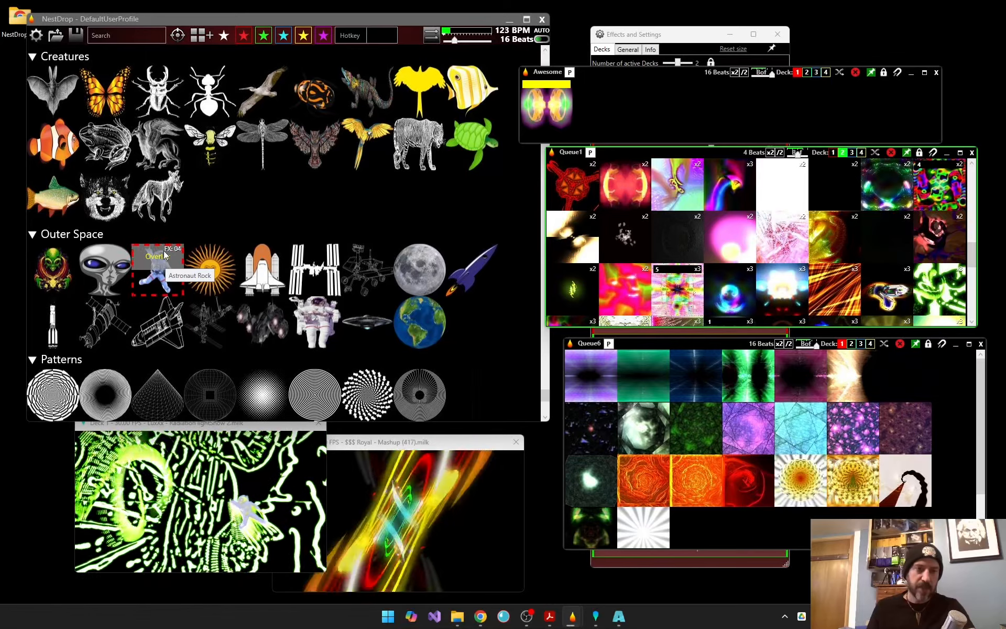
scroll(159, 261, "up", 2)
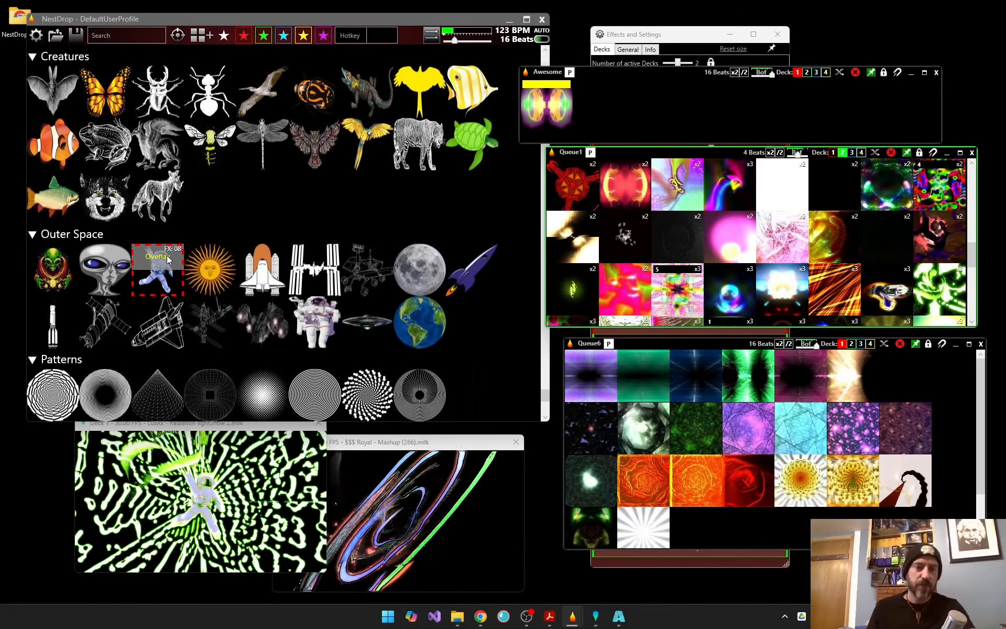
left_click(162, 260)
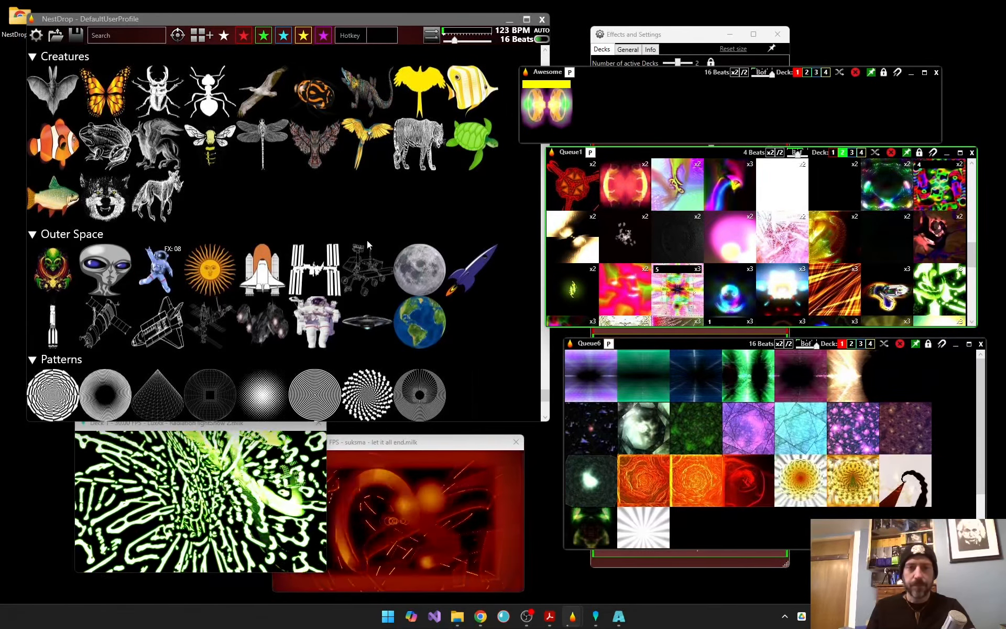
Show the Earth sprite from Outer Space on Deck 1 and set its effect to FX 99
left_click(430, 317)
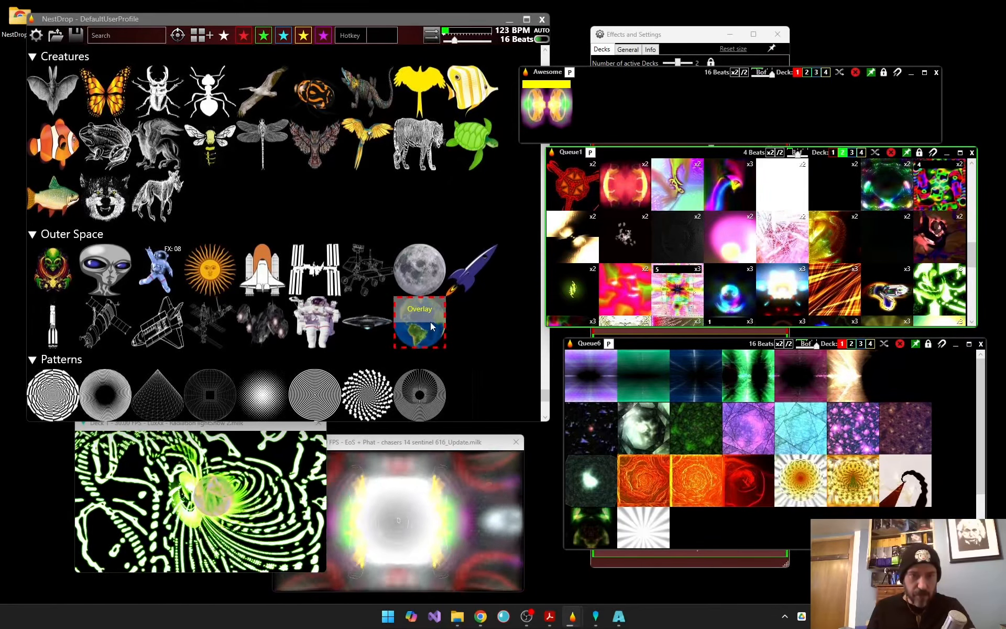
scroll(433, 314, "down", 1)
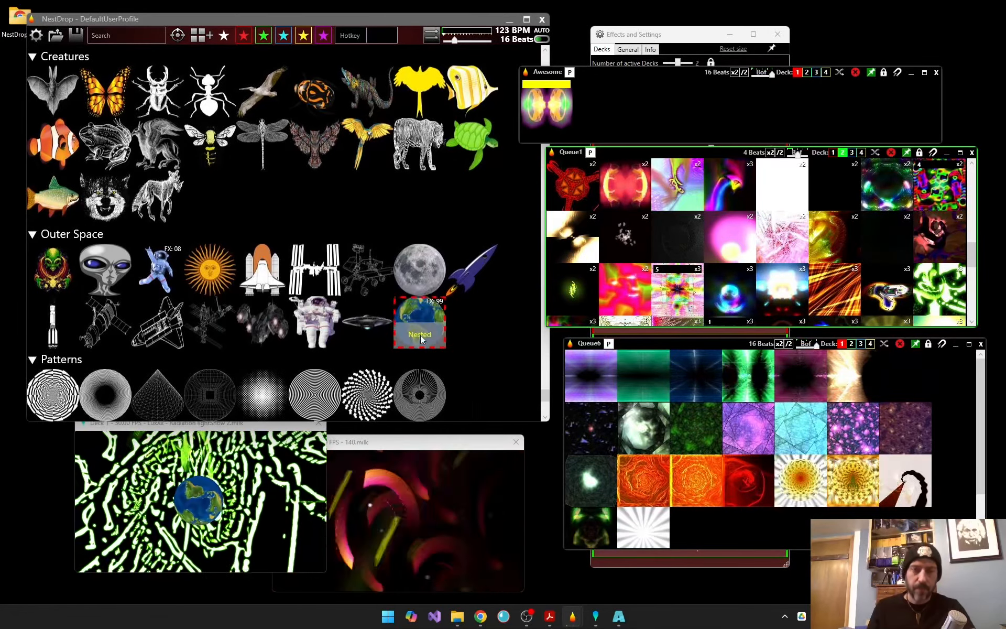
Set the Earth sprite's effect on Deck 1 to FX 98
scroll(433, 317, "down", 1)
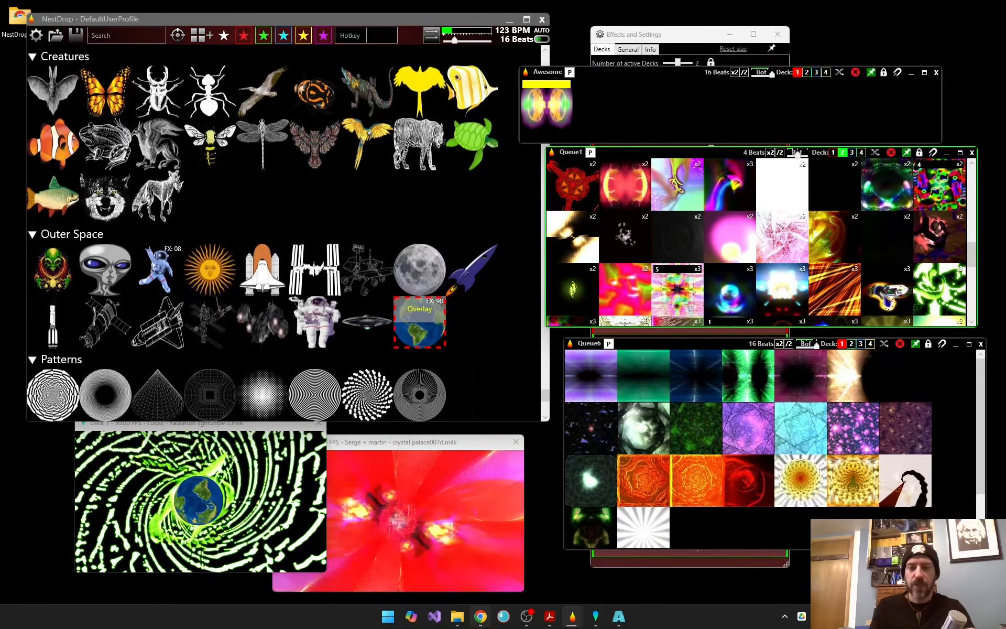
Switch to File Explorer, open milk2_img.ini from the NestDropClassic Plugins folder and move its window into clear view
mouse_move(458, 619)
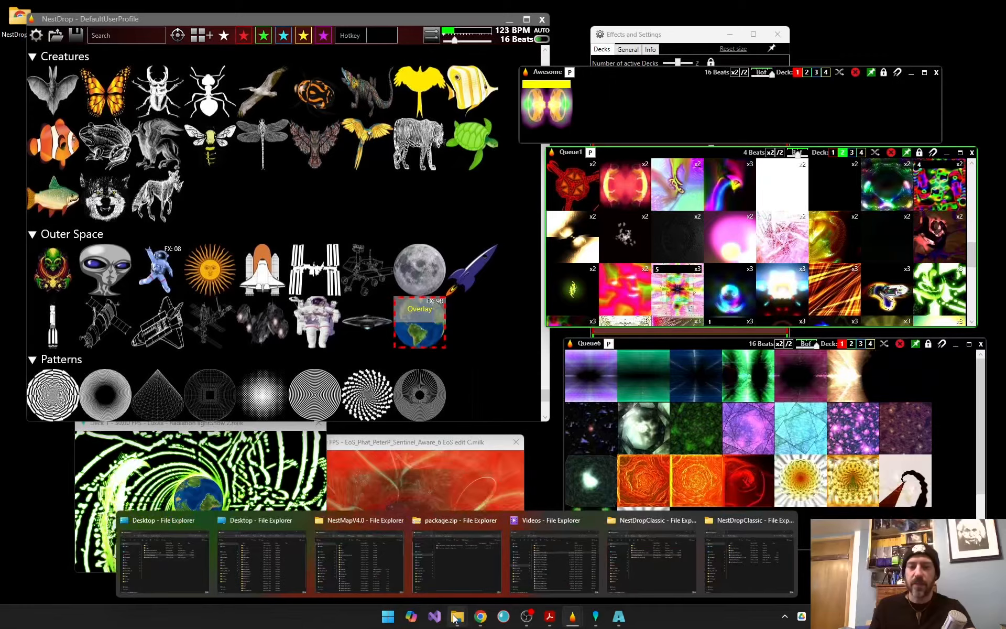
left_click(745, 556)
left_click_drag(272, 93, 303, 43)
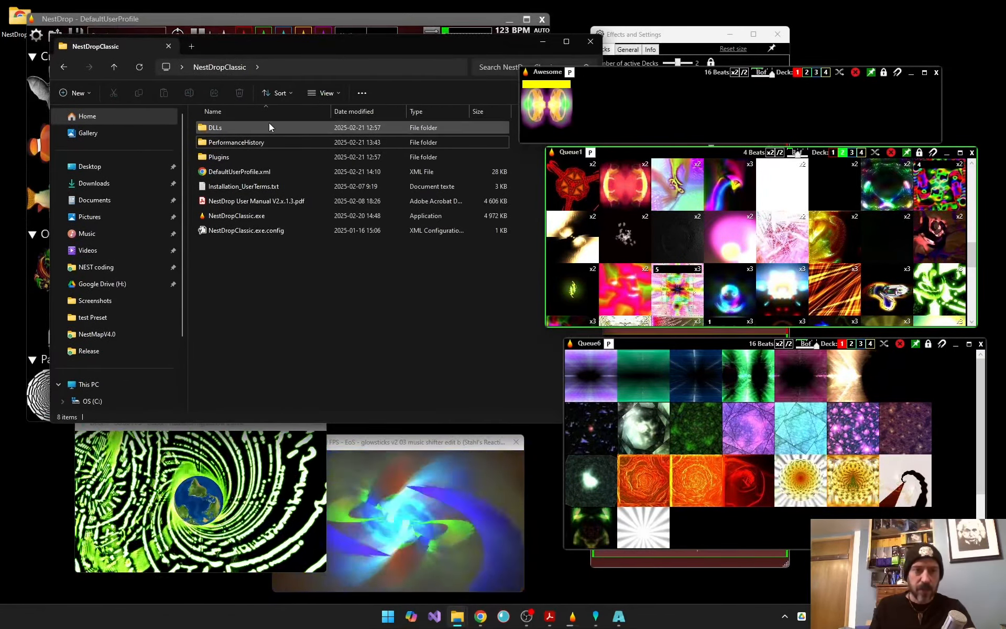
double_click(228, 158)
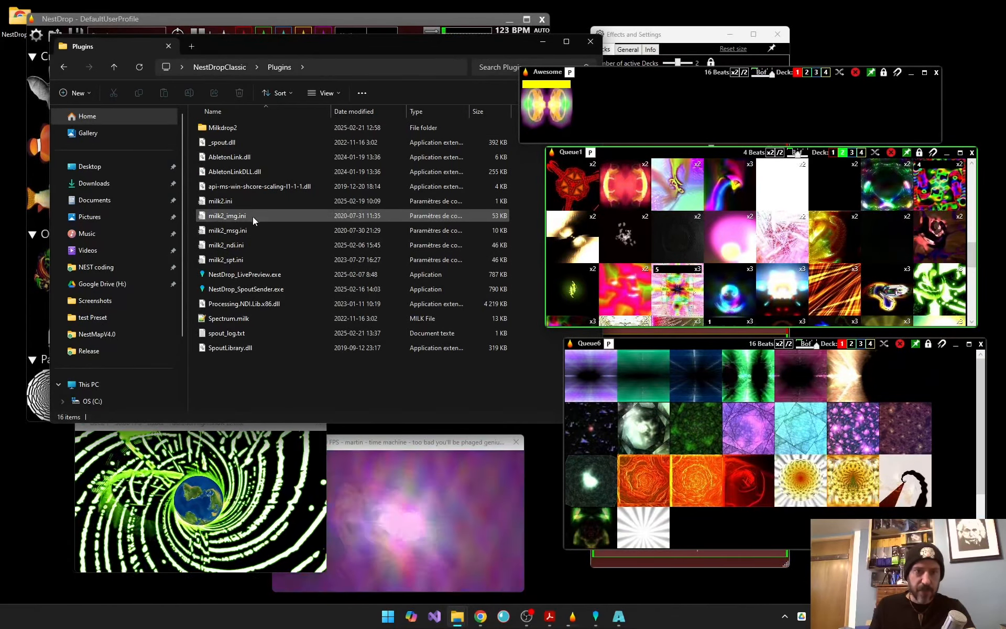
left_click(253, 216)
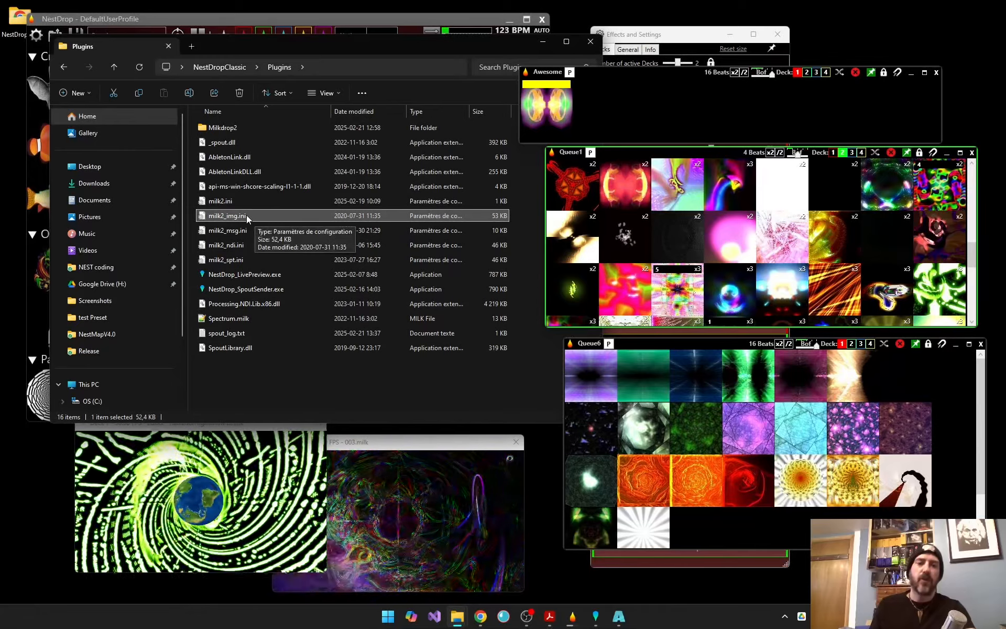
double_click(246, 215)
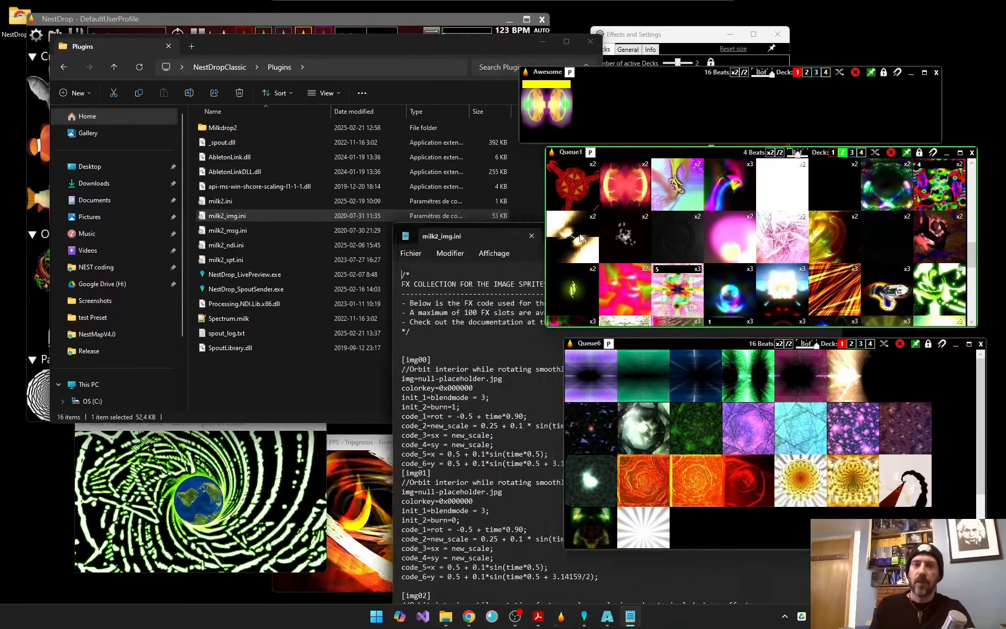
left_click_drag(583, 226, 436, 35)
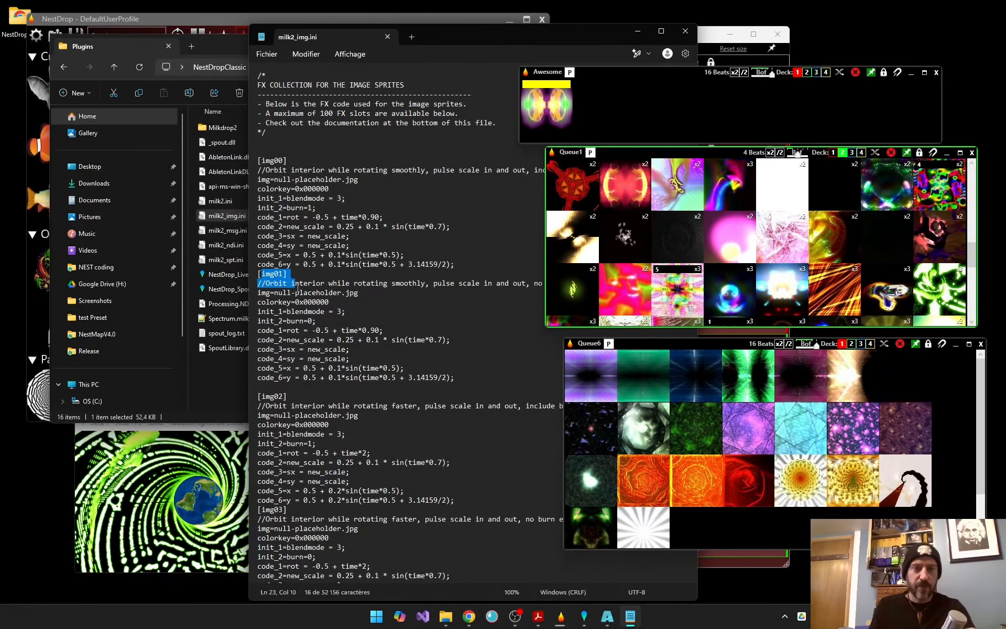
Look through the numbered sprite FX definitions and the FX creation tips and function reference in milk2_img.ini
scroll(294, 404, "down", 20)
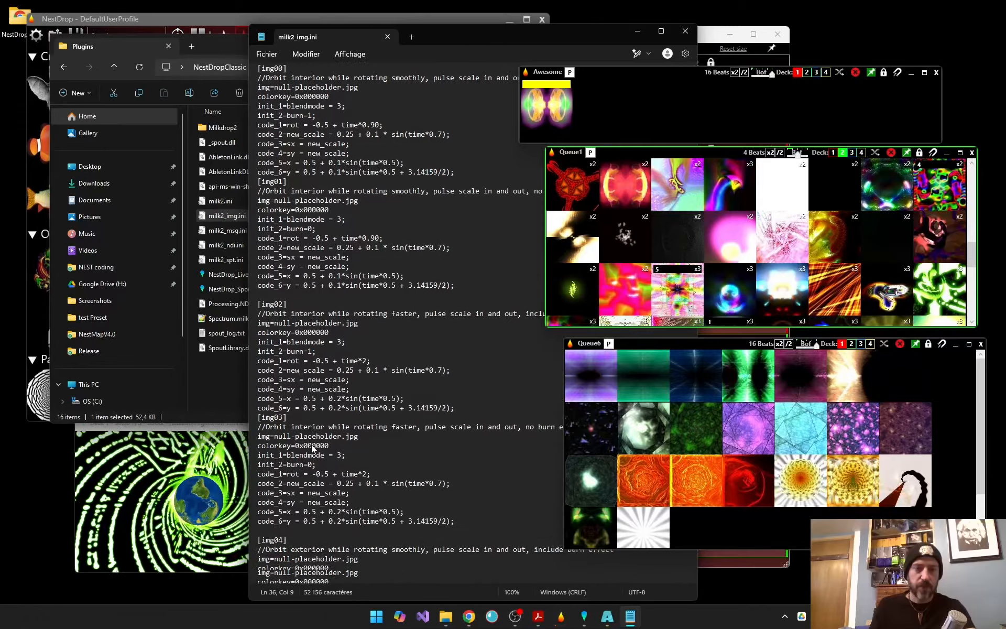
scroll(312, 454, "down", 20)
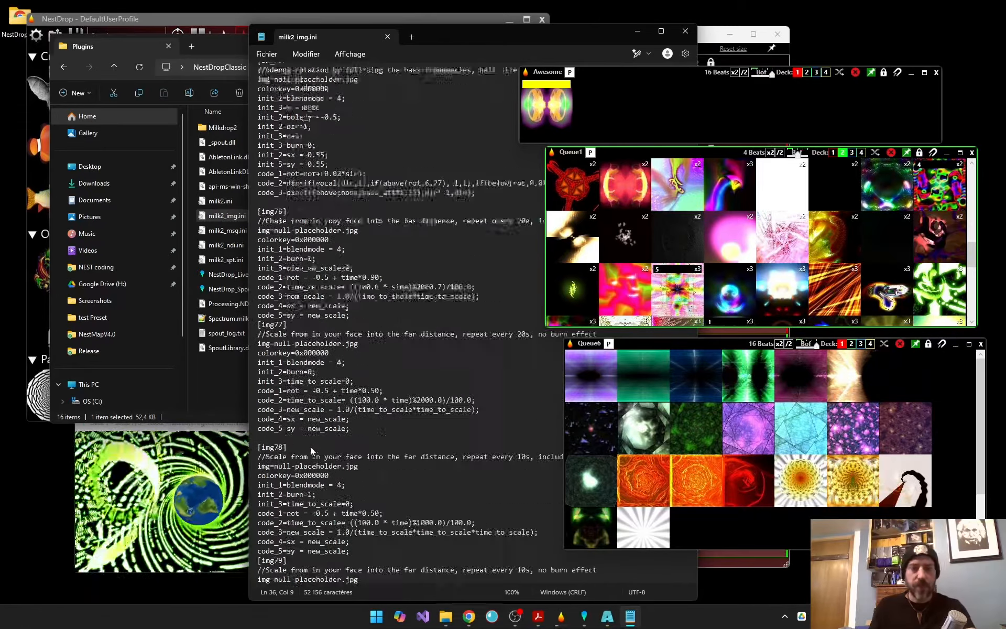
scroll(317, 455, "down", 20)
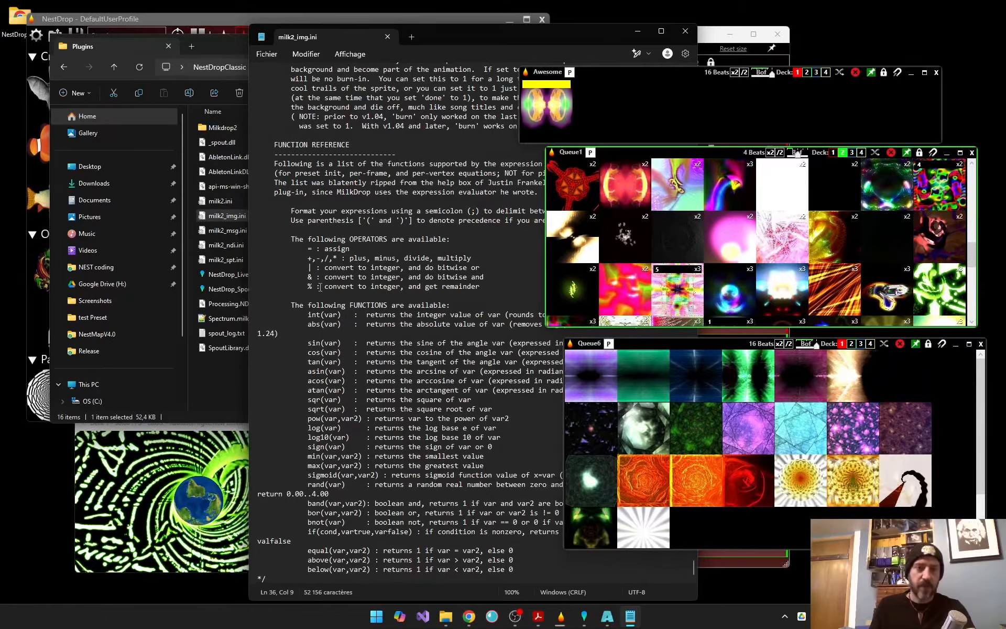
scroll(382, 387, "up", 15)
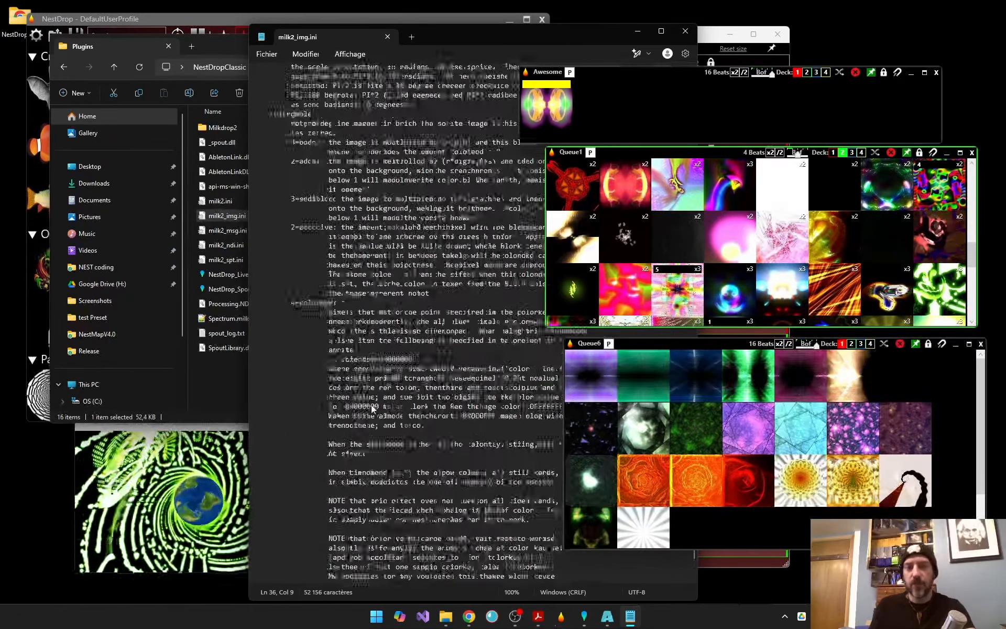
scroll(371, 412, "up", 20)
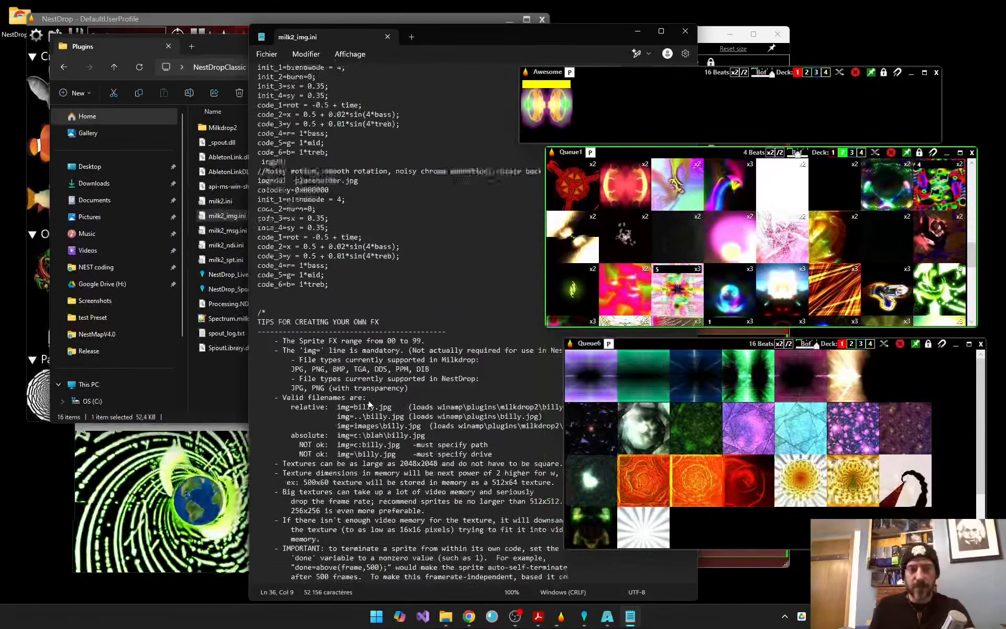
Examine the burn and blendmode settings in the [img99] effect definition
scroll(370, 409, "up", 3)
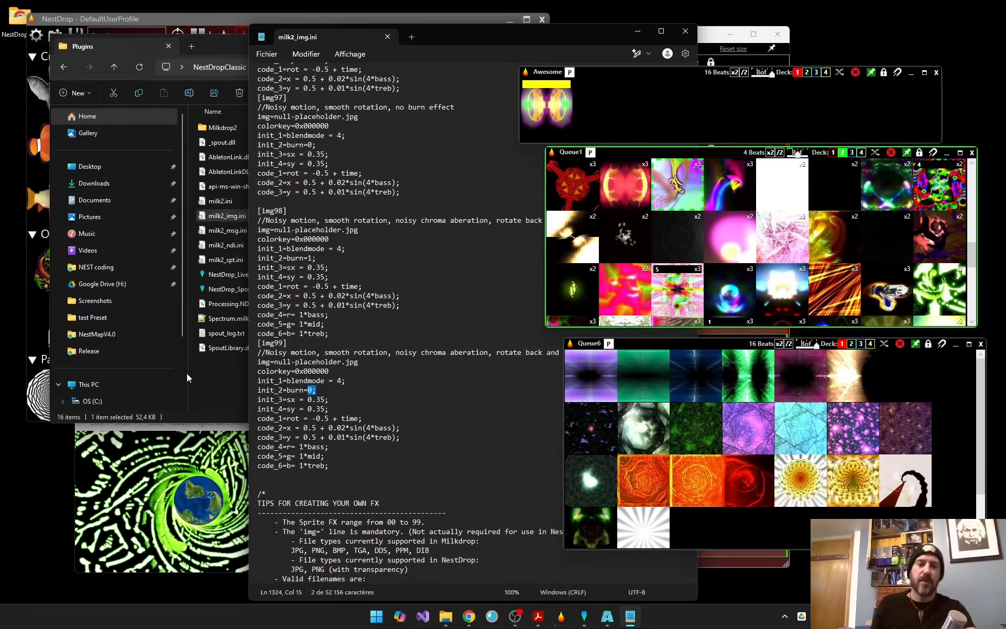
left_click(348, 381)
left_click_drag(304, 390, 312, 390)
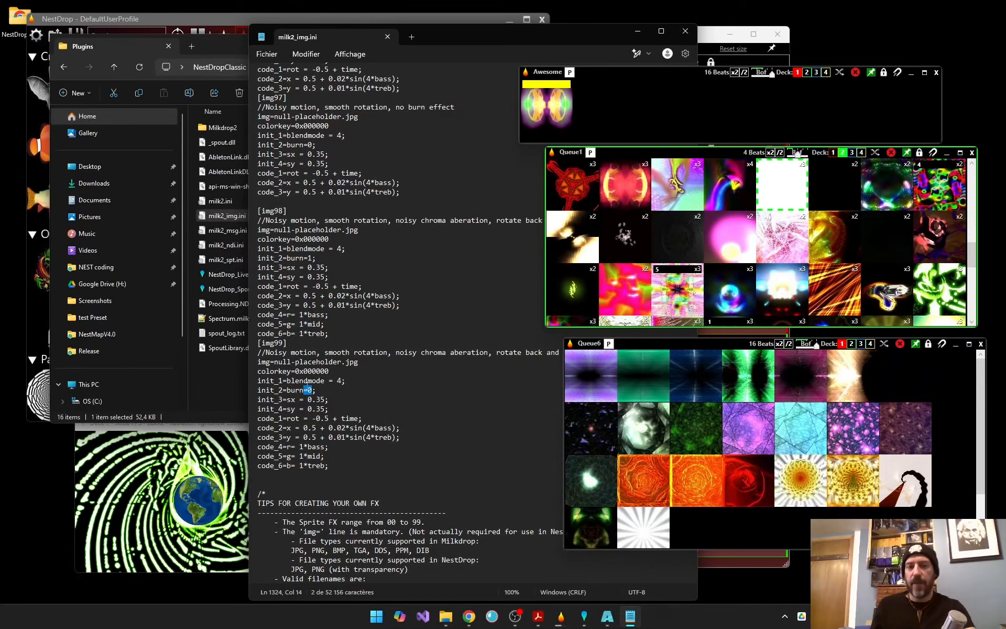
double_click(305, 380)
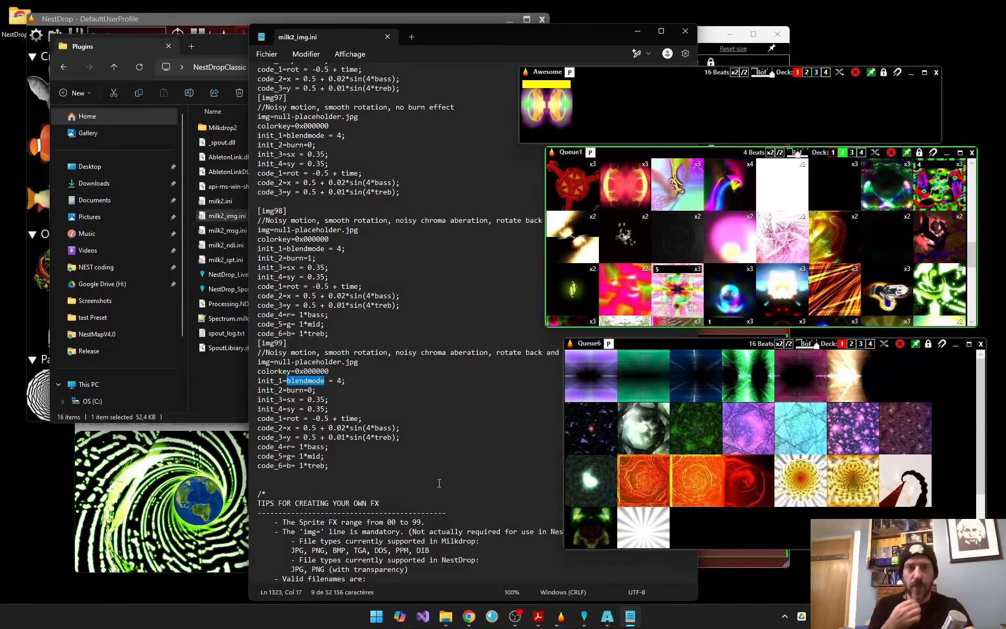
Close milk2_img.ini and minimize the Plugins folder window to return to NestDrop
left_click(687, 32)
left_click(224, 394)
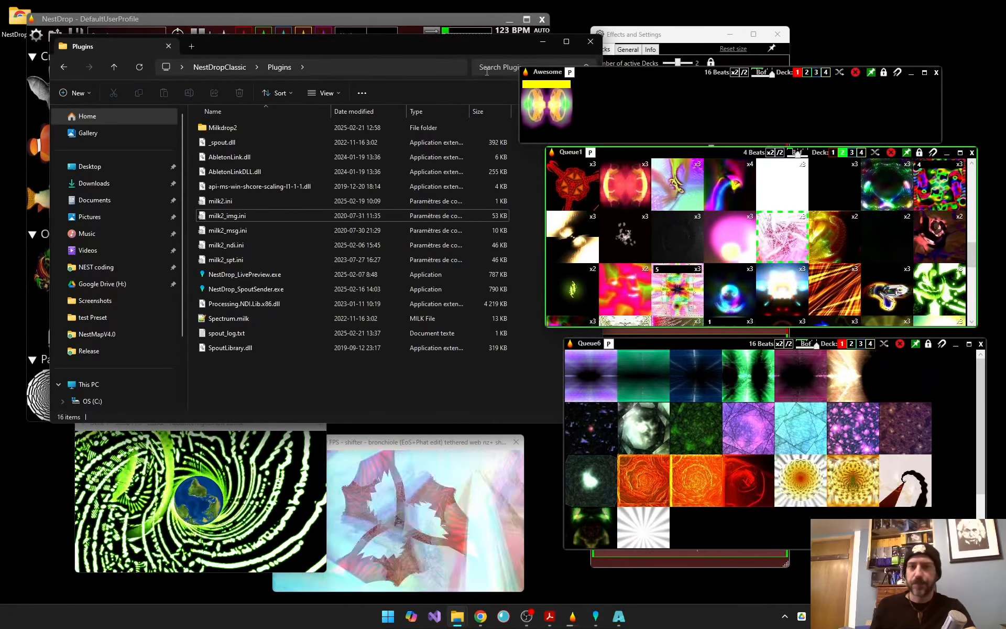
left_click(543, 45)
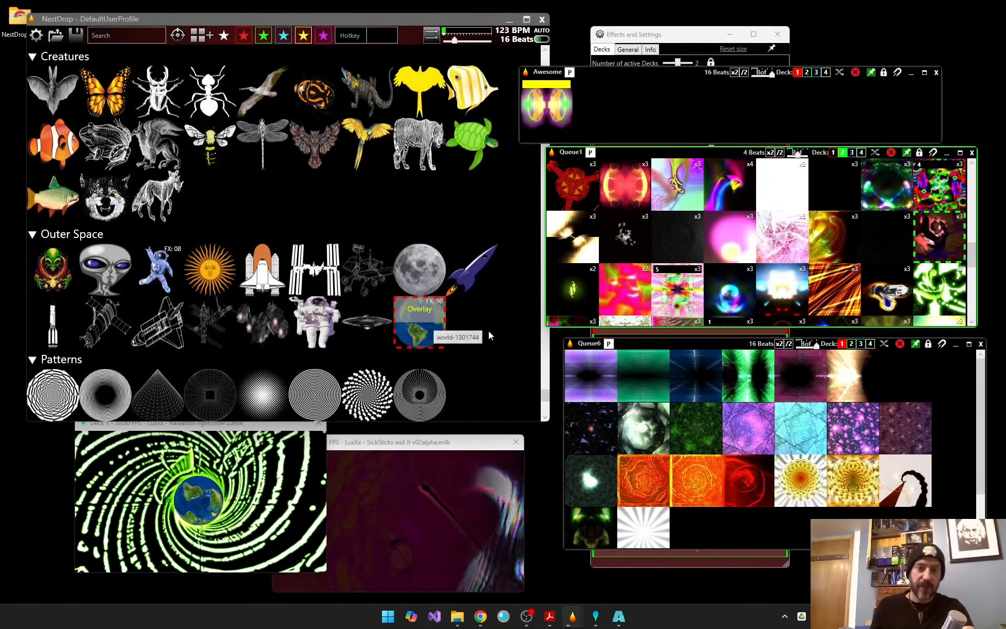
Toggle the Earth overlay off and on, replace it with the Moon overlay on Deck 1 and switch the Moon off
left_click(426, 315)
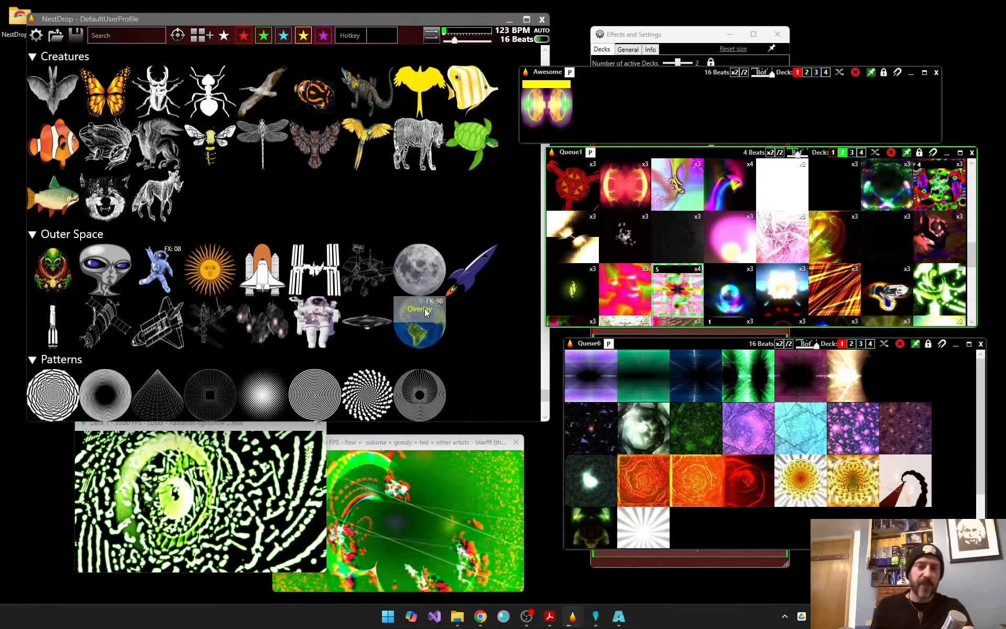
left_click(424, 308)
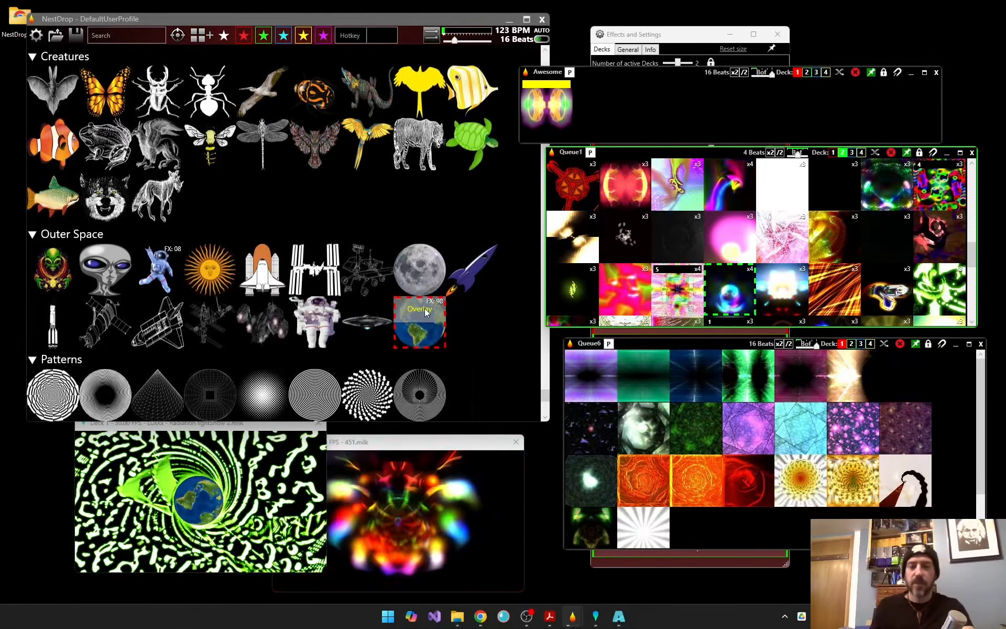
left_click(424, 262)
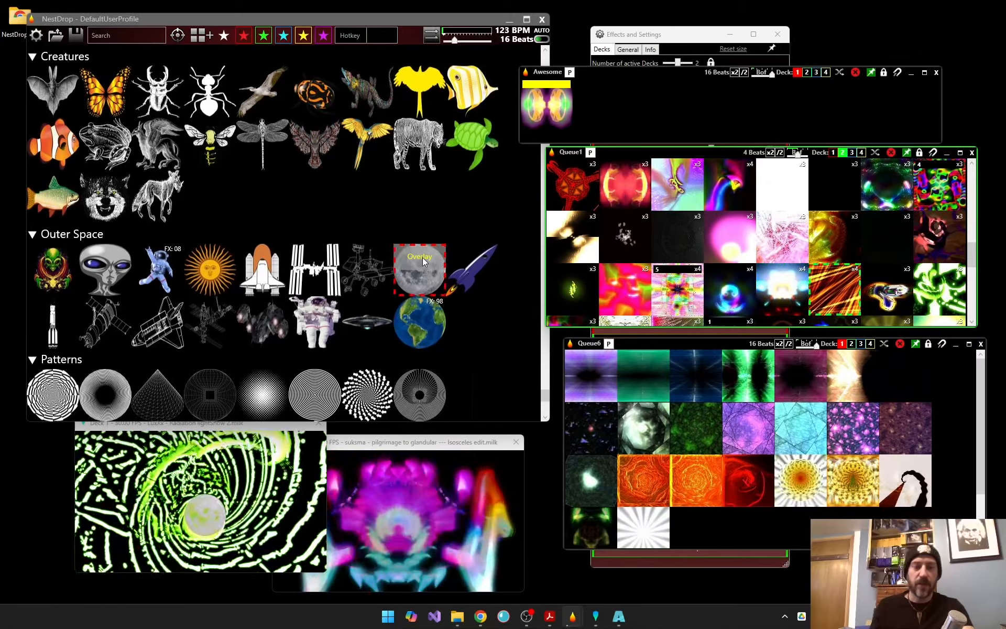
left_click(418, 280)
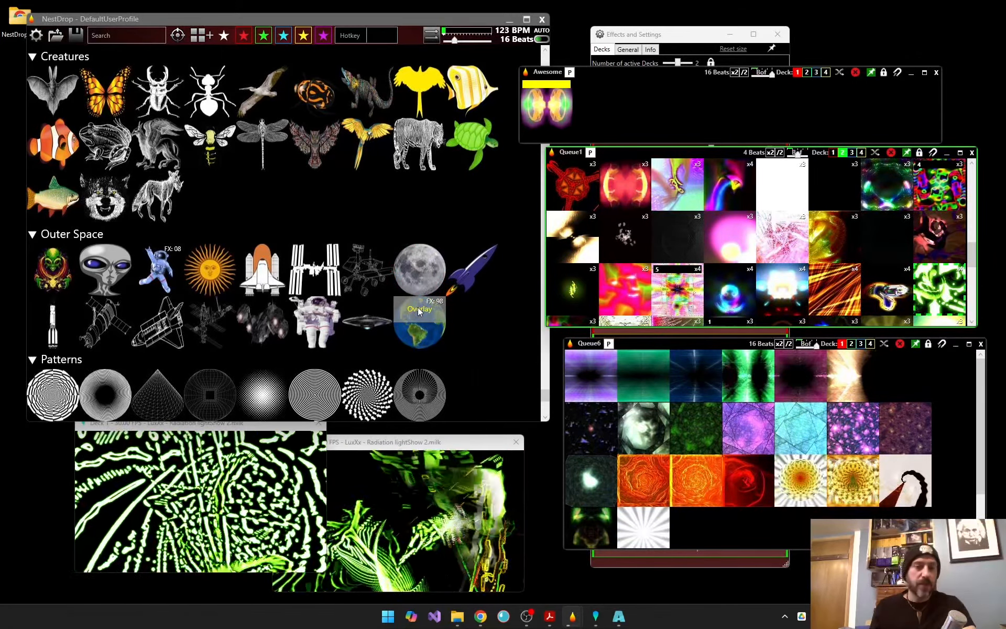
Set the Astronaut Rock sprite to FX 40 and overlay the grey alien head sprite on Deck 1 with FX 07
left_click(166, 264)
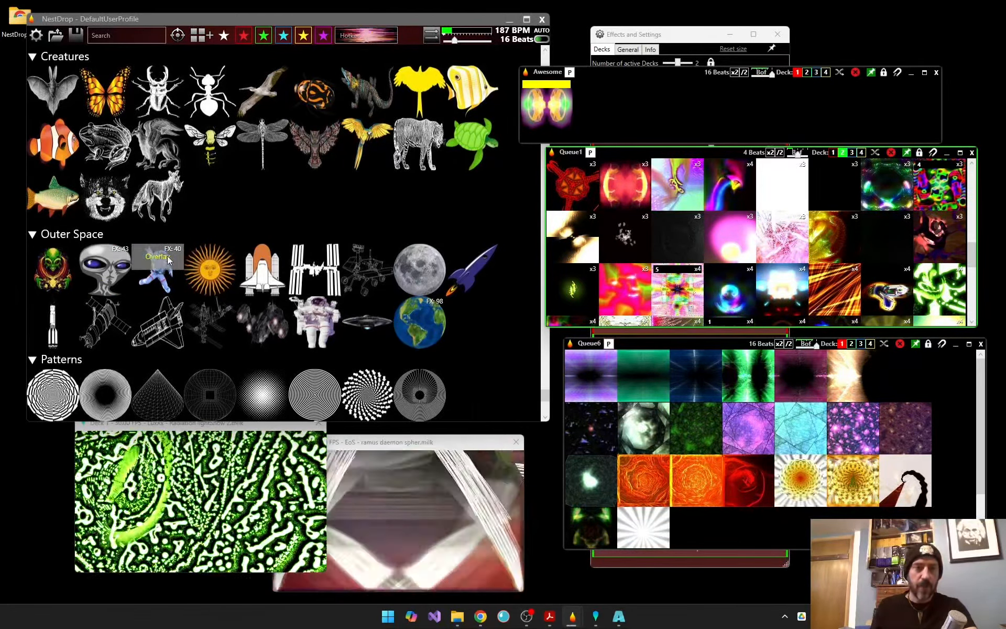
left_click(118, 260)
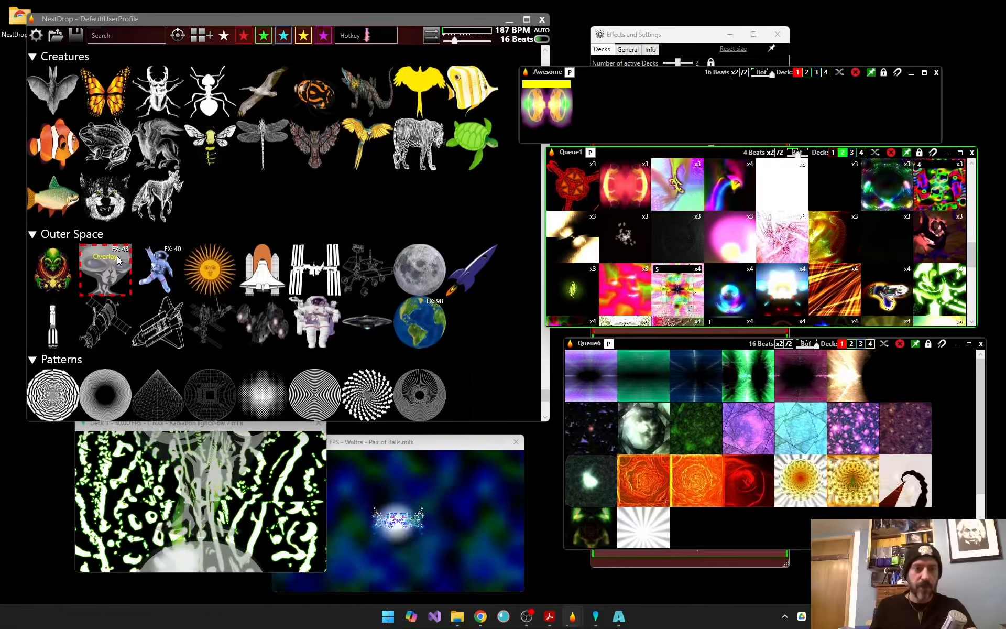
left_click(118, 259)
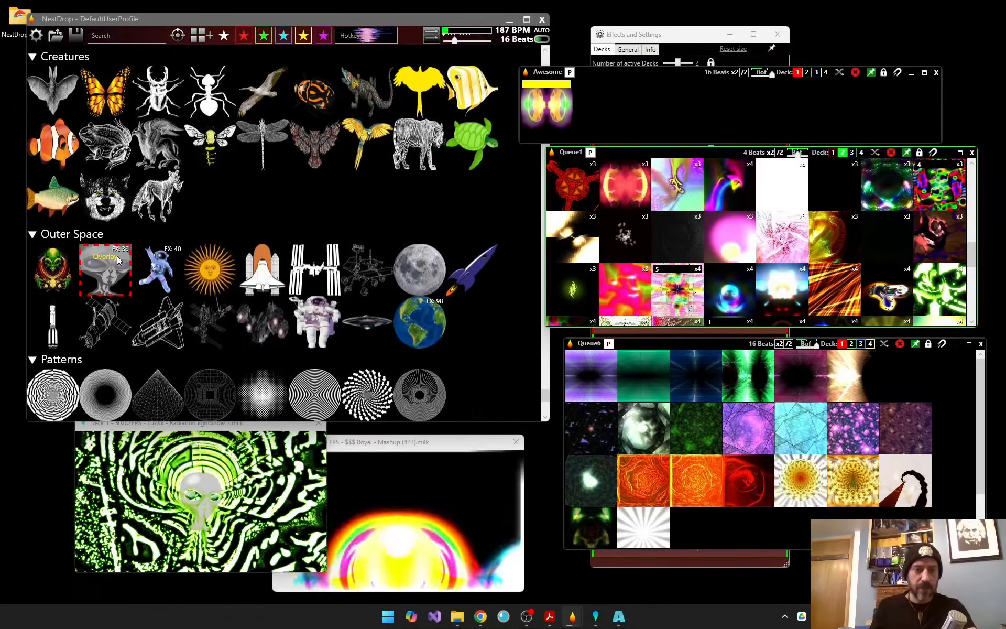
left_click(118, 259)
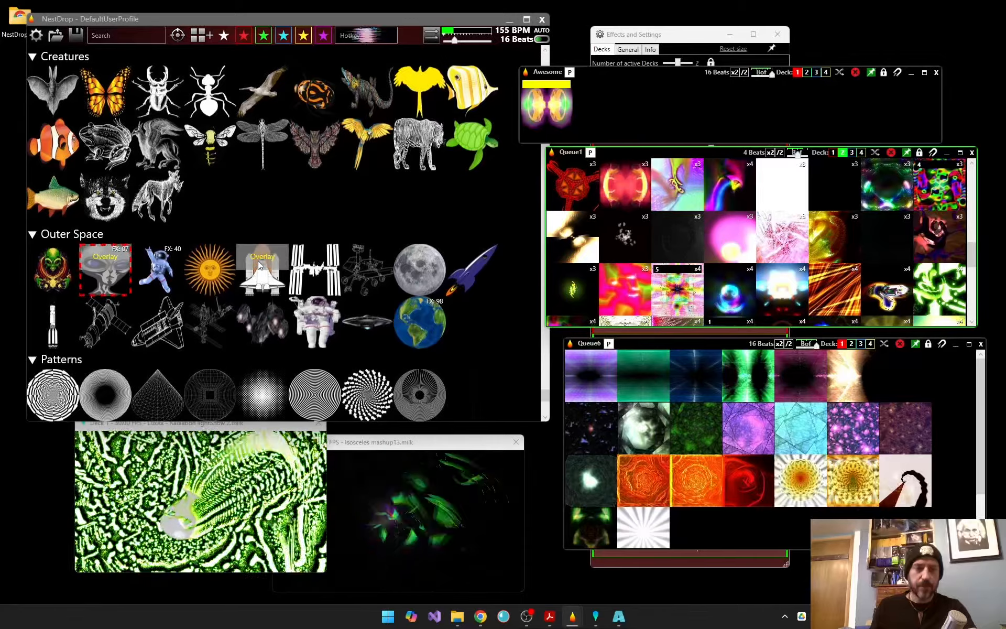
Play the orange-yellow textured preset at the end of its row in the Growth presets on Deck 1
scroll(231, 186, "up", 20)
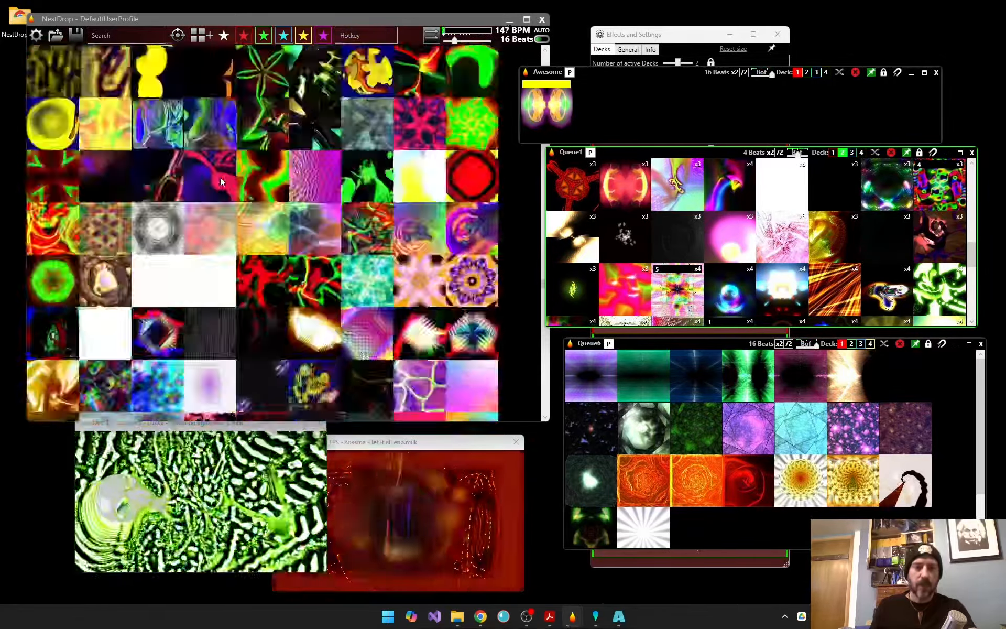
scroll(221, 182, "up", 15)
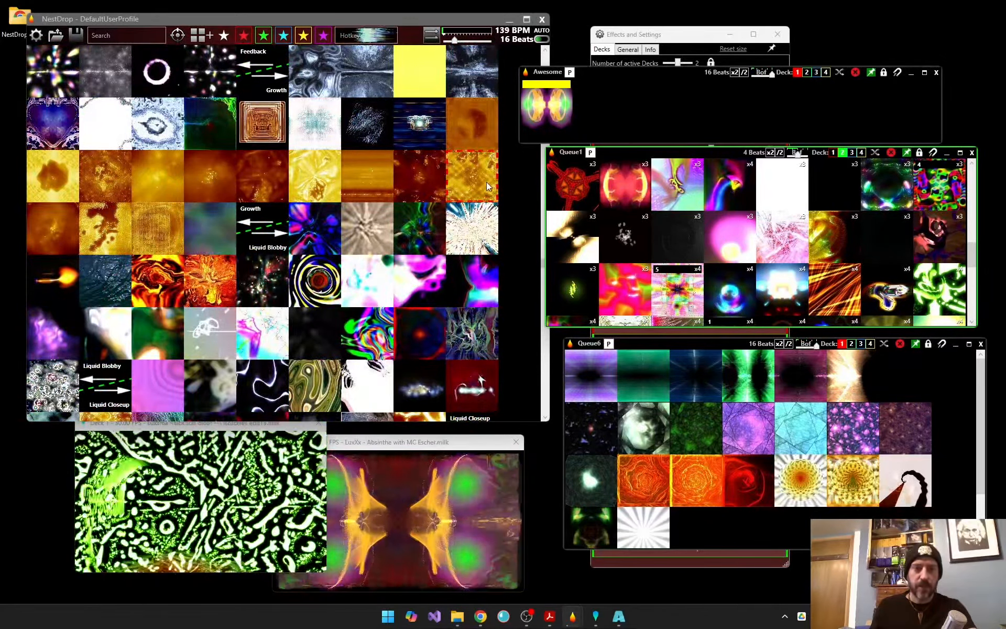
left_click(487, 181)
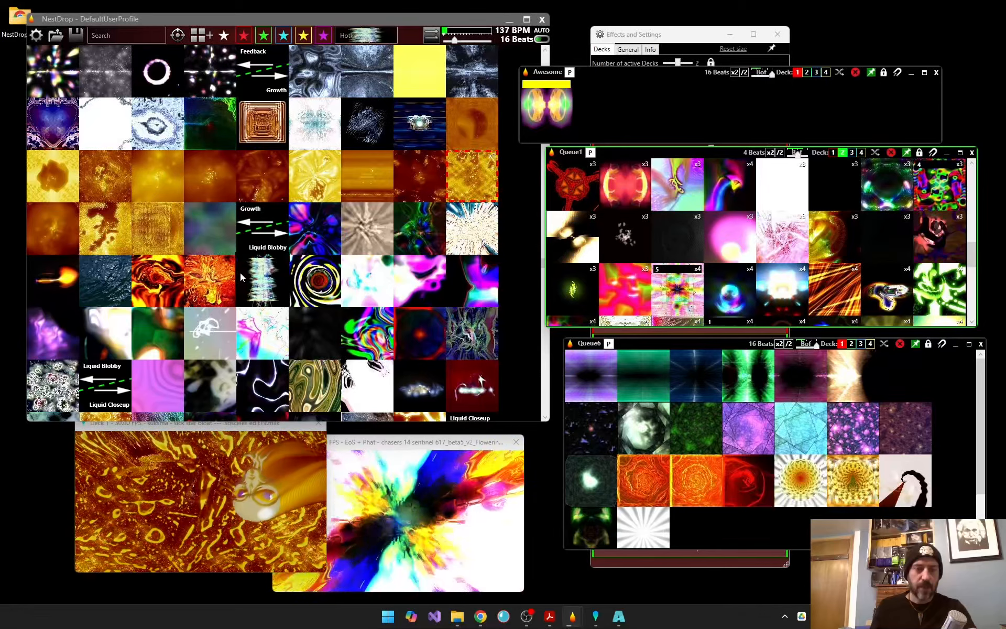
Reduce the number of active decks to 1 and jump to the preset playing on Deck 1 in the library
left_click(665, 59)
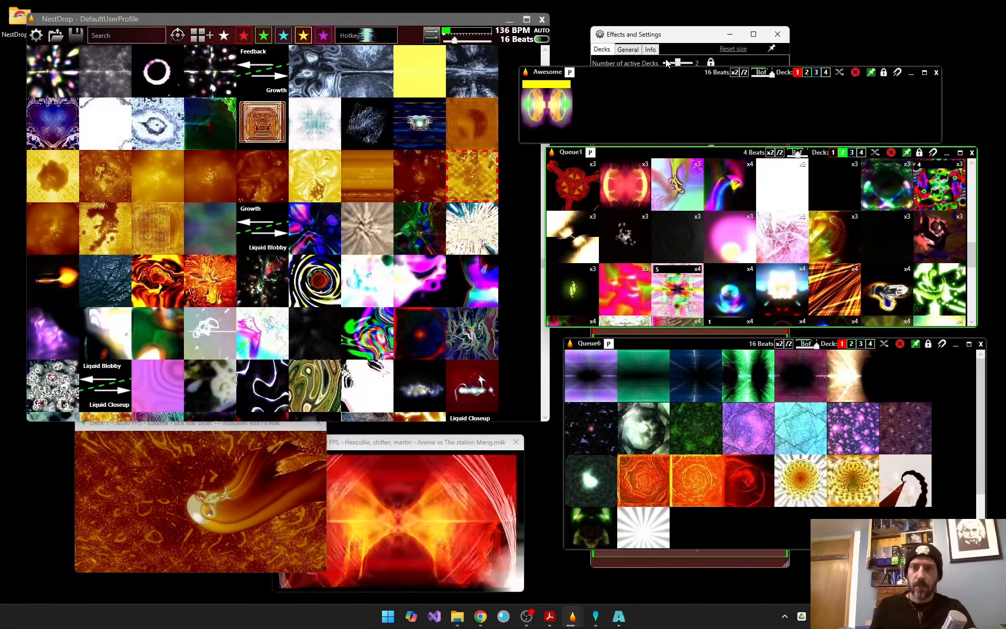
left_click(666, 62)
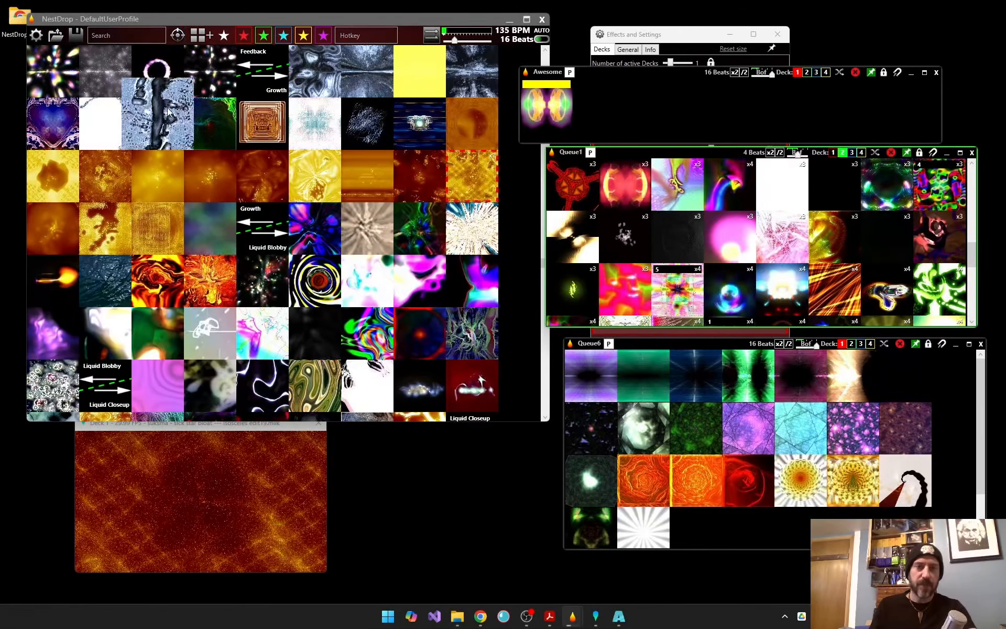
left_click(177, 36)
left_click(180, 38)
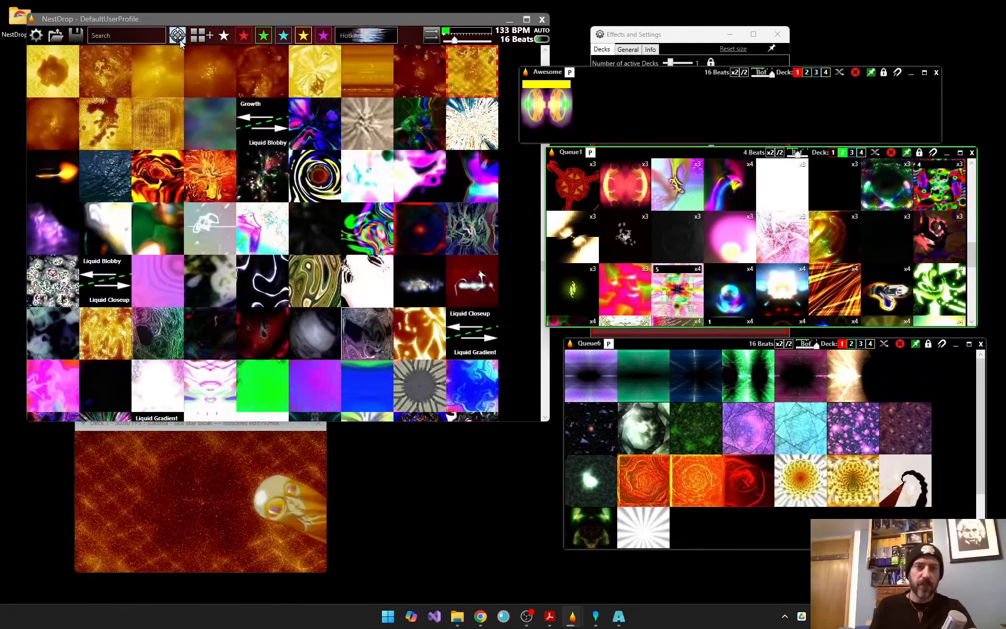
left_click(473, 74)
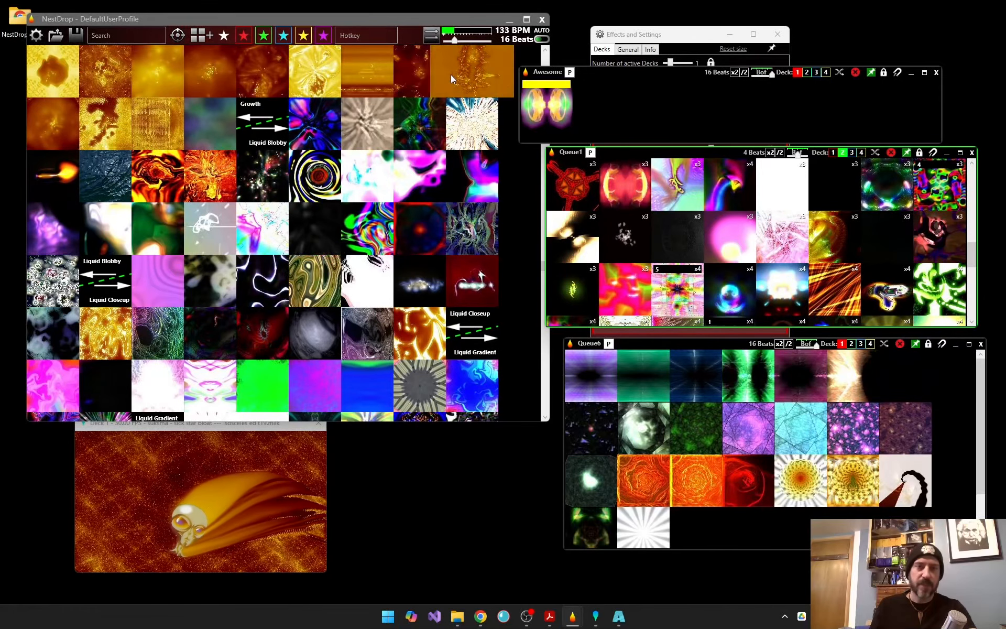
Jump to the active alien head sprite in the library and stack another overlay of it on Deck 1
left_click(178, 35, "ctrl")
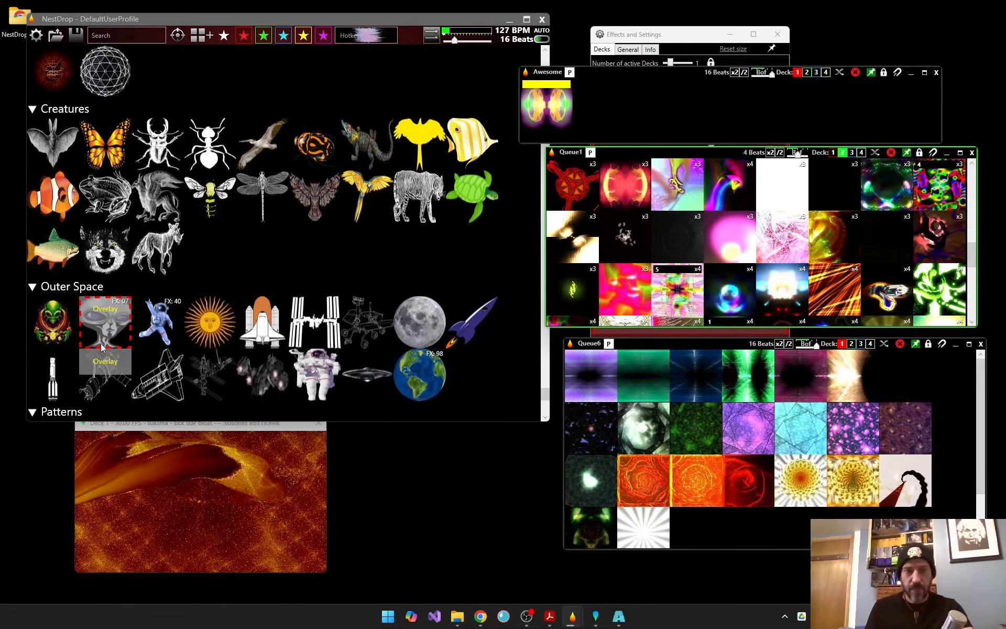
left_click(99, 310)
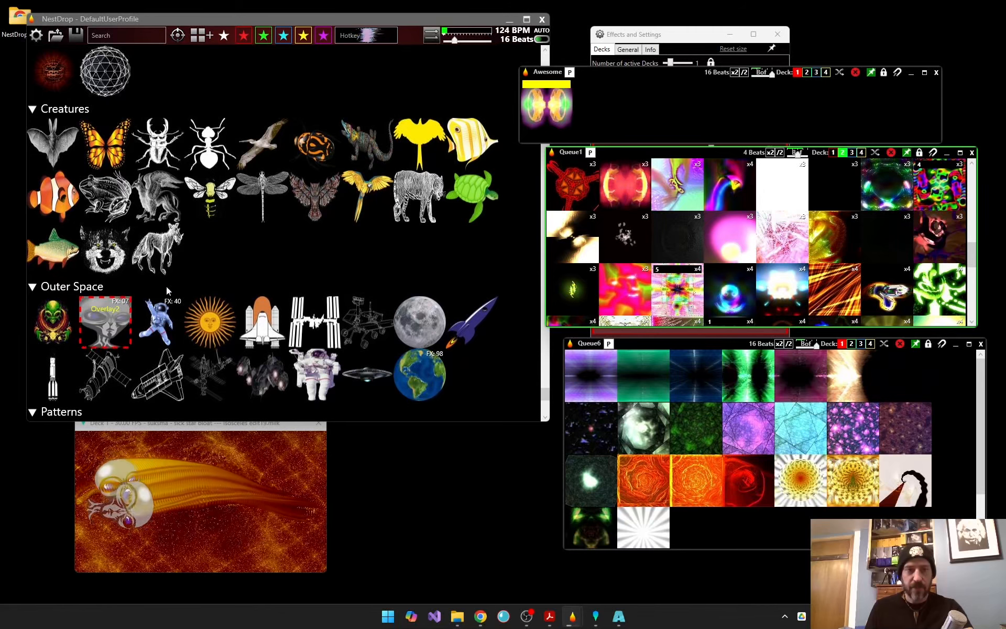
left_click(98, 314)
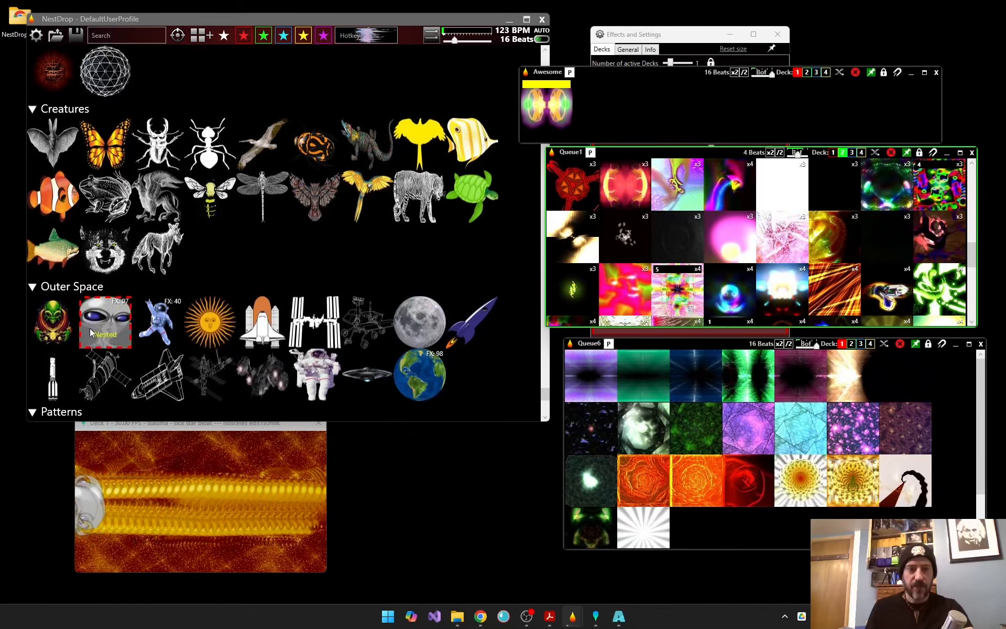
Stack several overlays of the grey alien head sprite on Deck 1, changing its FX to 09 and 17
left_click(107, 342)
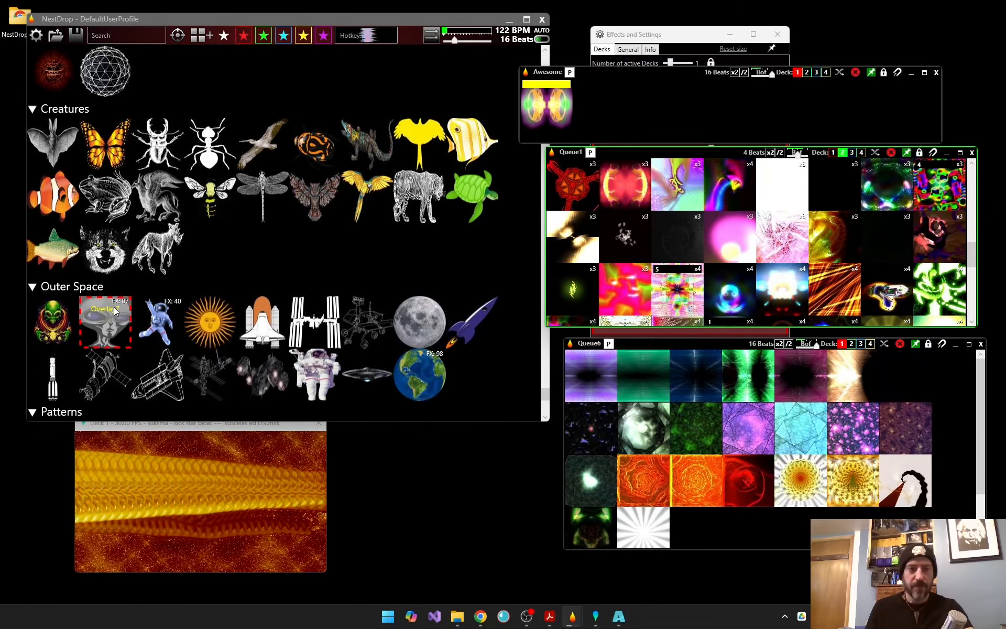
left_click(108, 310)
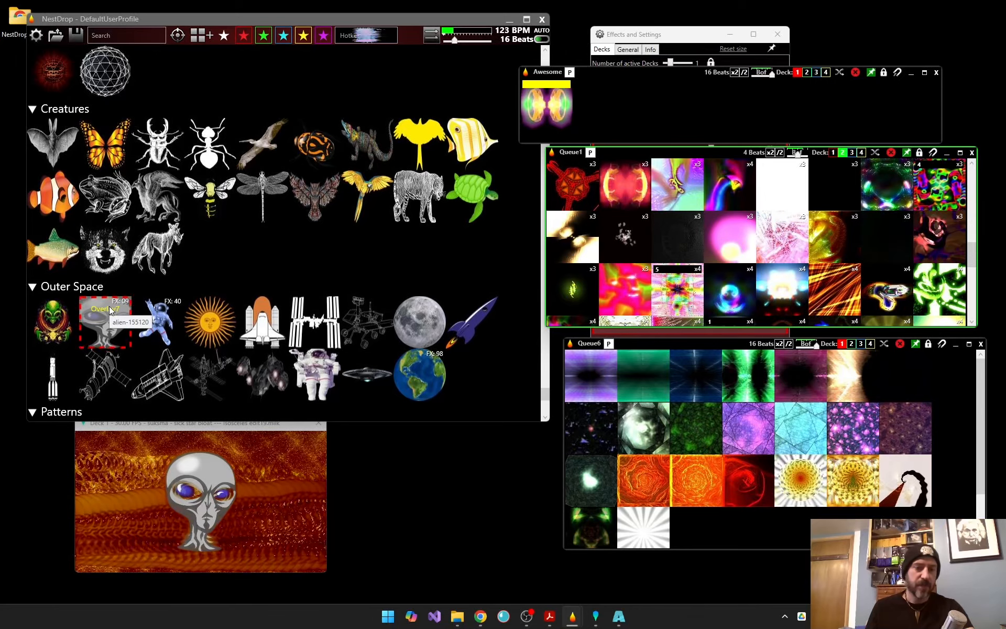
left_click(110, 310)
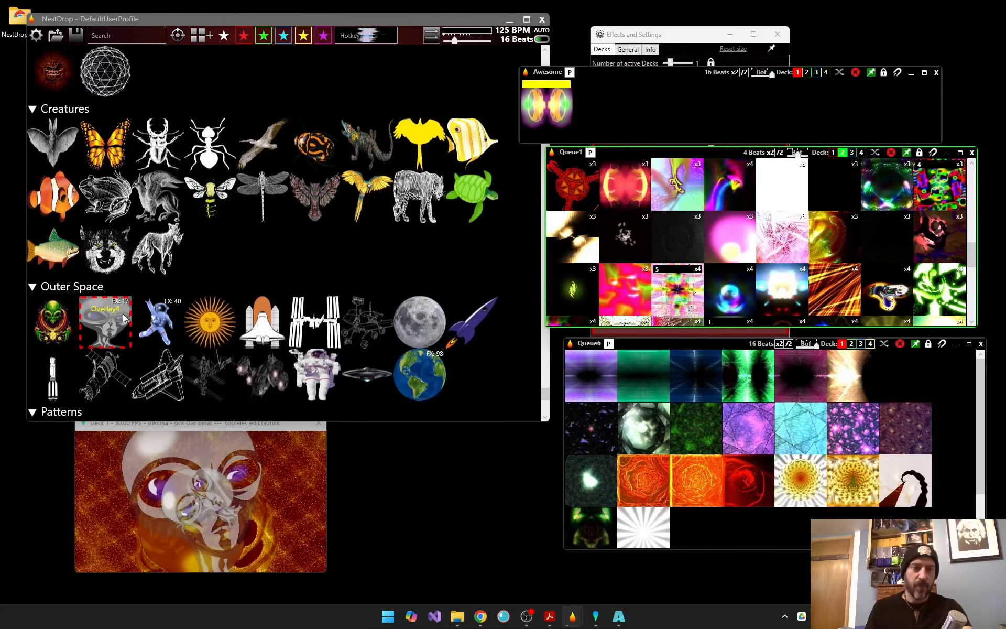
Remove the stacked alien head overlays from Deck 1
left_click(122, 314)
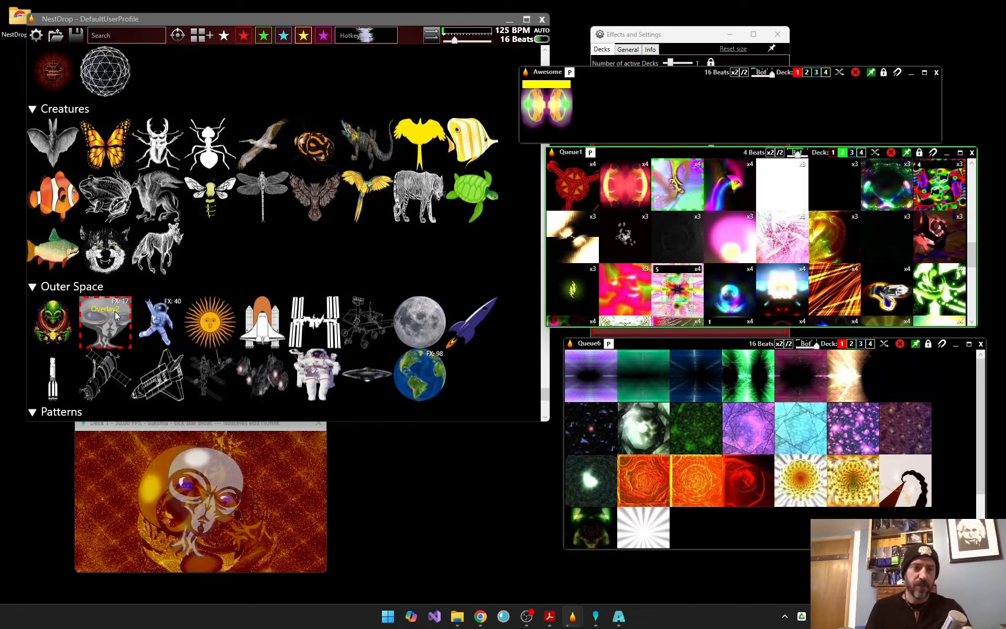
left_click(111, 314)
left_click(108, 313)
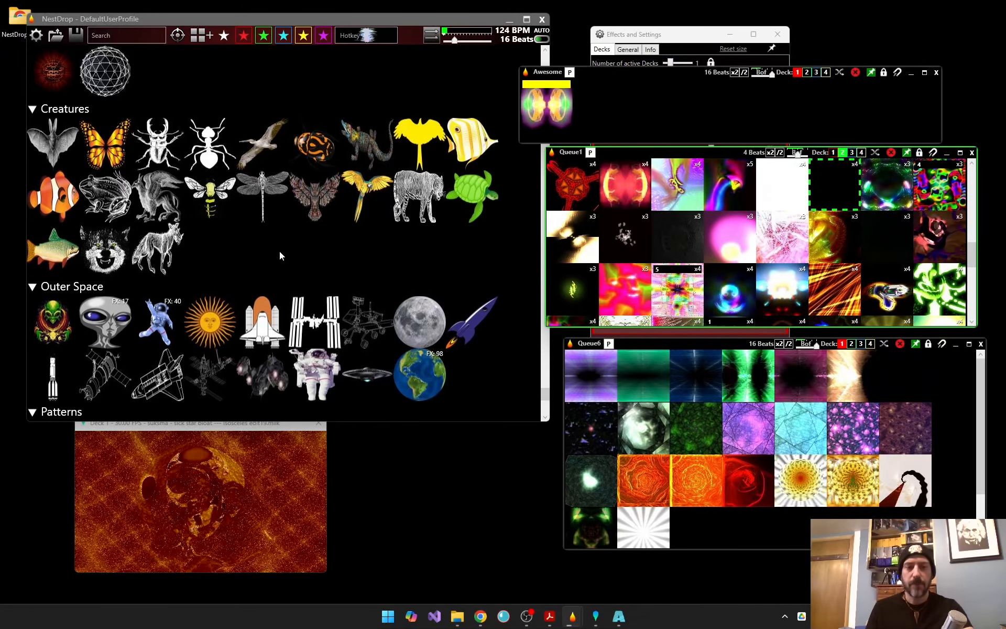
Create a queue of the Outer Space sprites as overlays for Deck 1 and place it directly above Queue6
left_click(200, 37)
left_click_drag(470, 269, 518, 361)
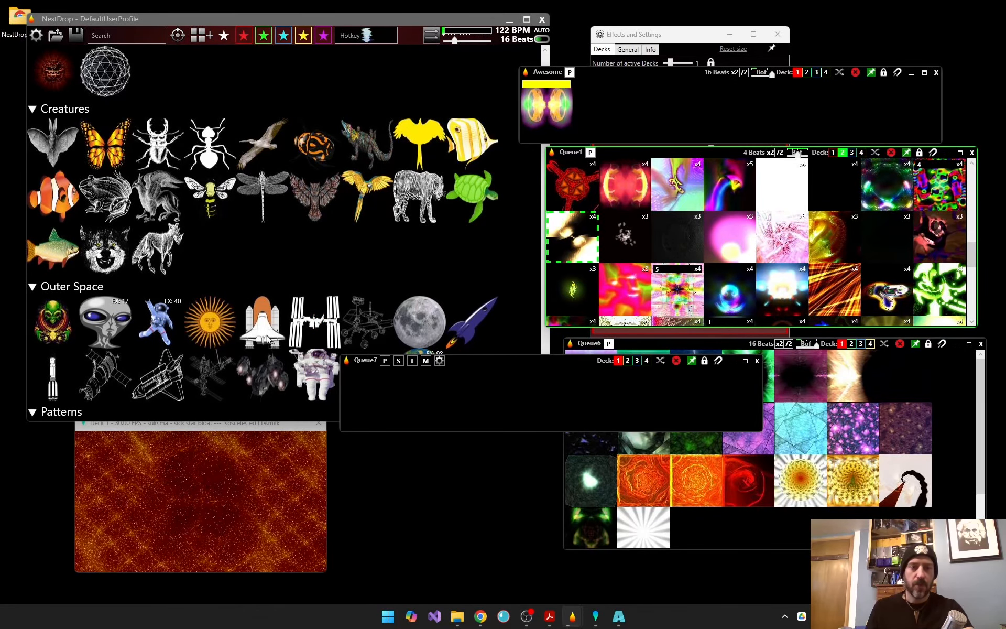
left_click_drag(409, 381, 442, 323)
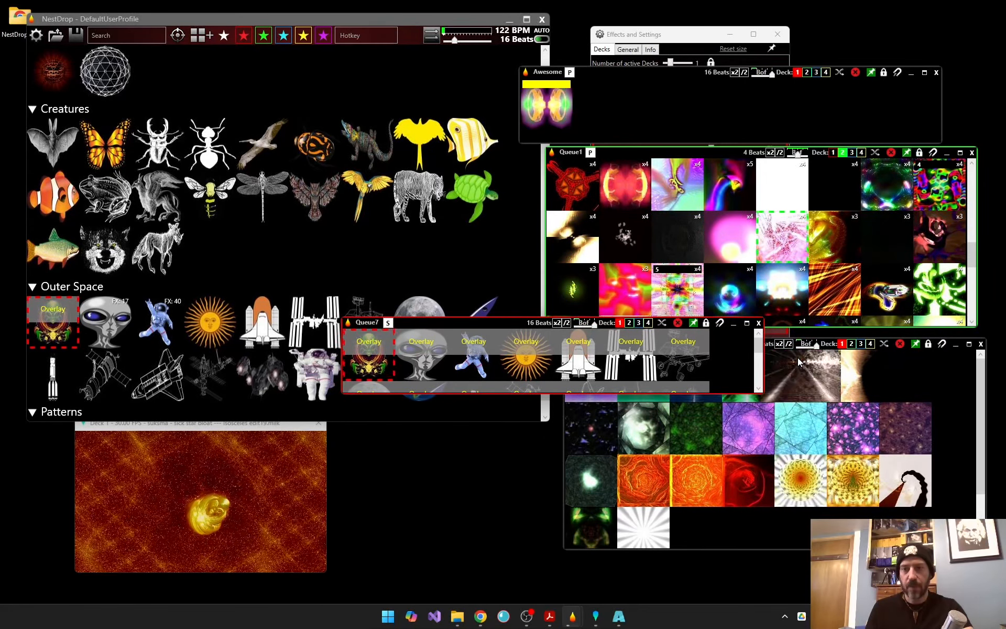
left_click(959, 422)
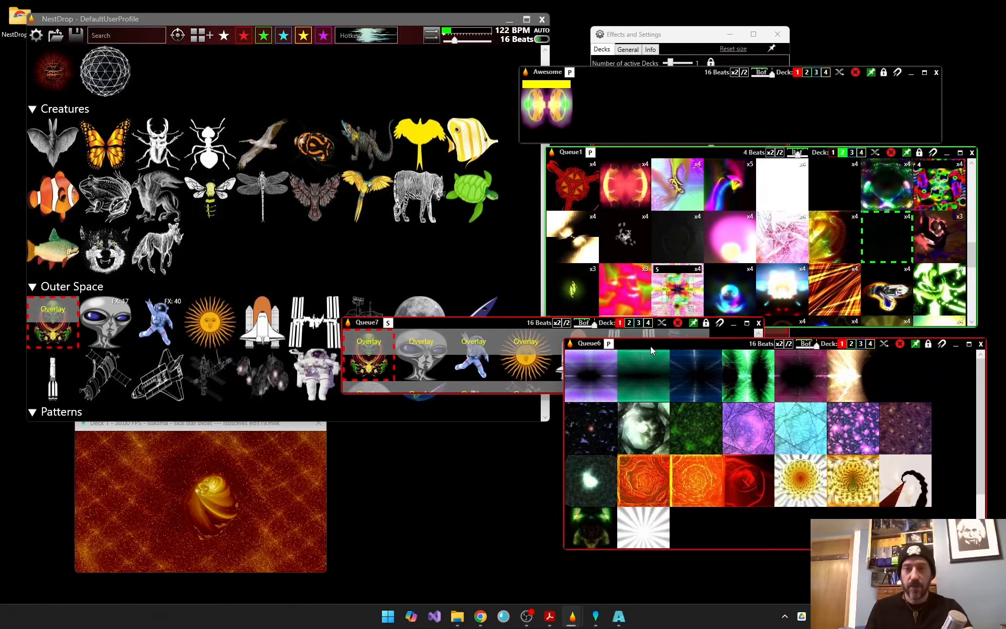
left_click_drag(458, 321, 681, 259)
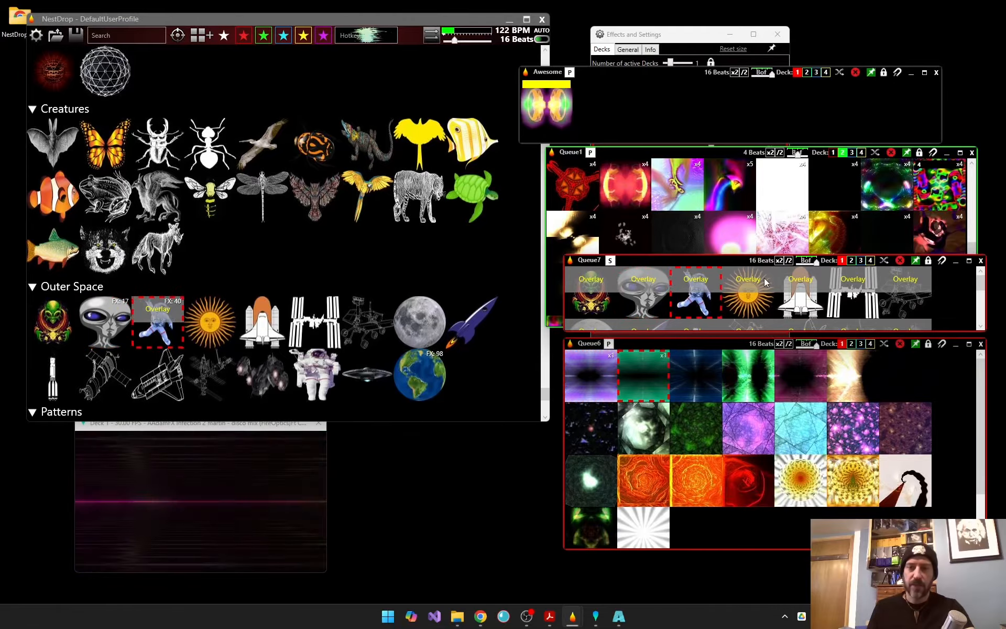
Switch all sprites in Queue7 between nested and overlay mode twice, finishing on overlay
left_click(609, 262)
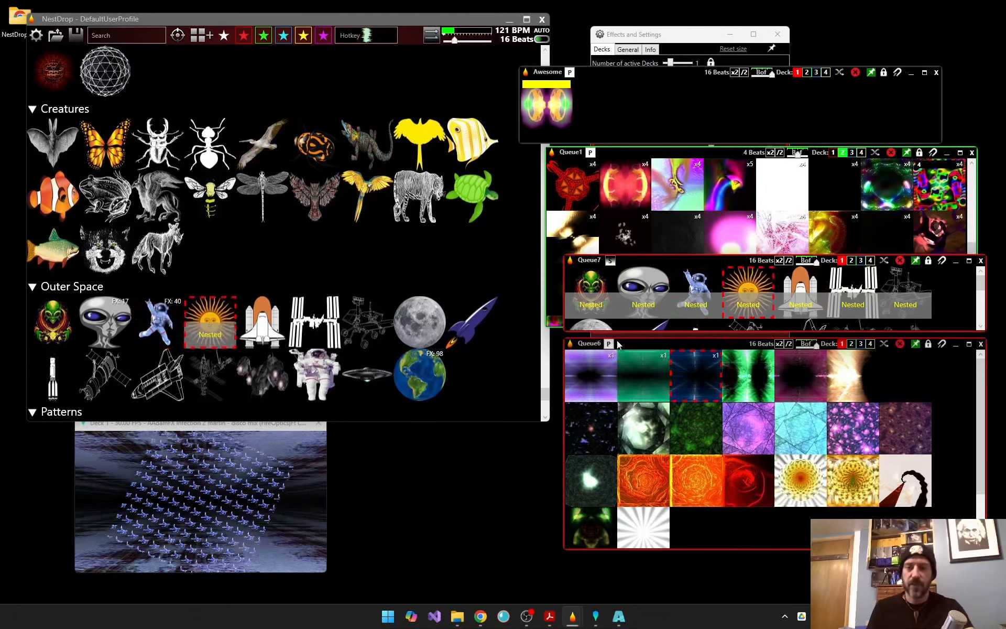
left_click(610, 262)
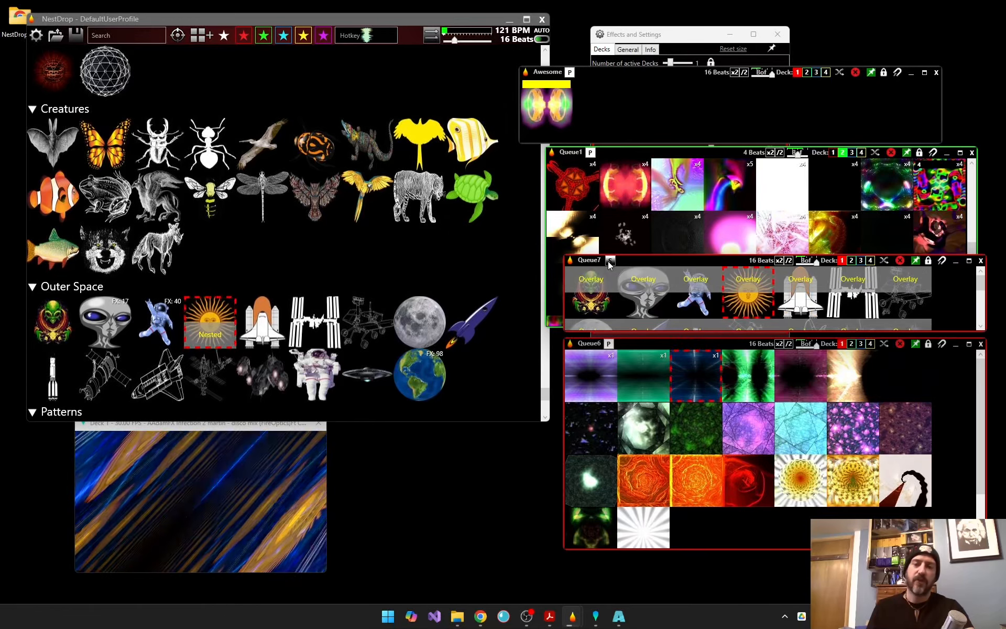
left_click(612, 261)
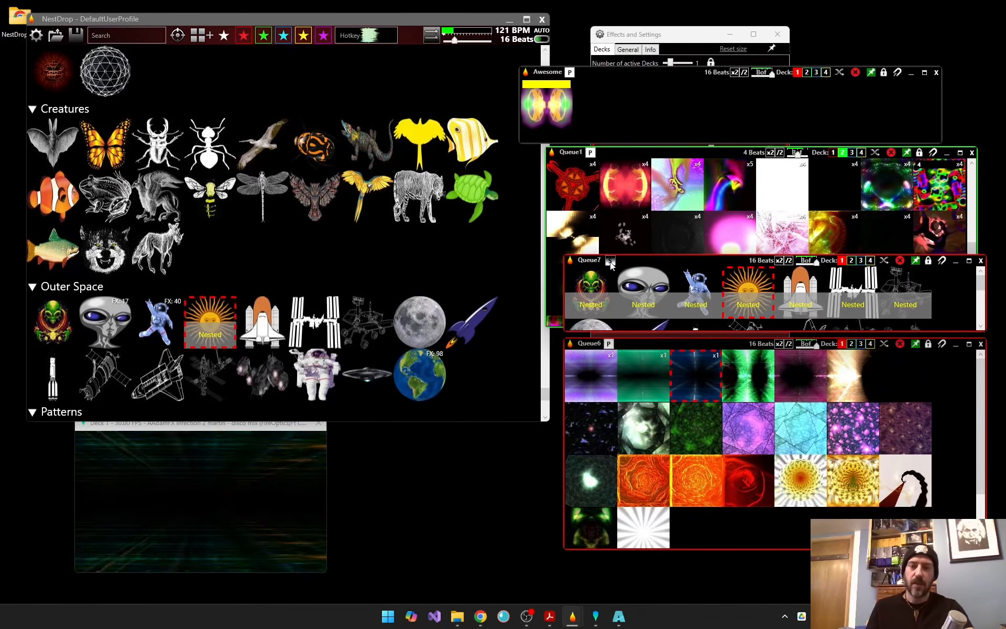
left_click(611, 262)
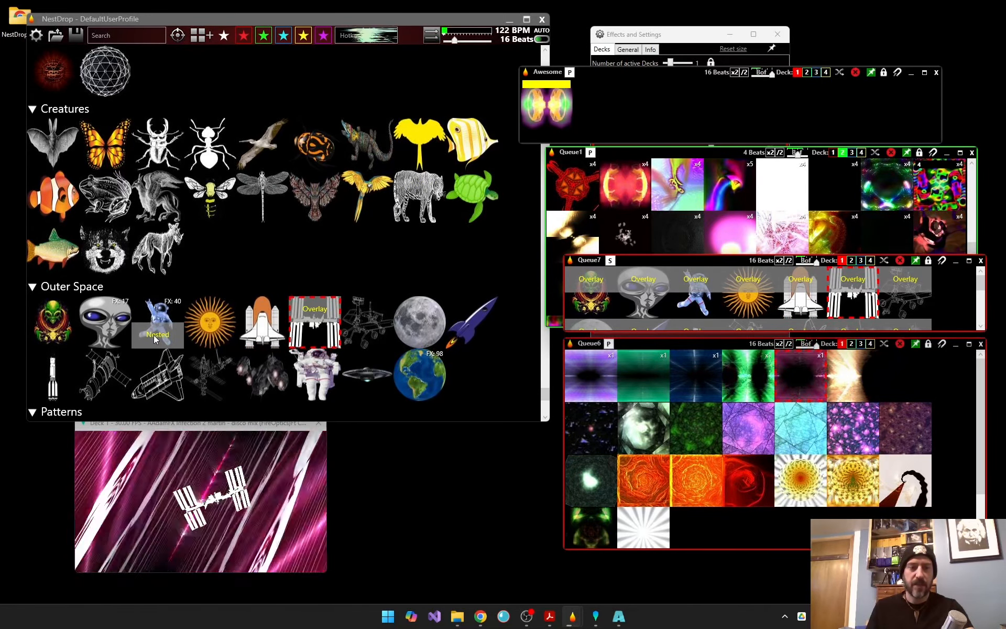
Add a nested astronaut sprite to Queue7, and switch the whole queue to nested and back to overlay
left_click_drag(676, 325, 678, 293)
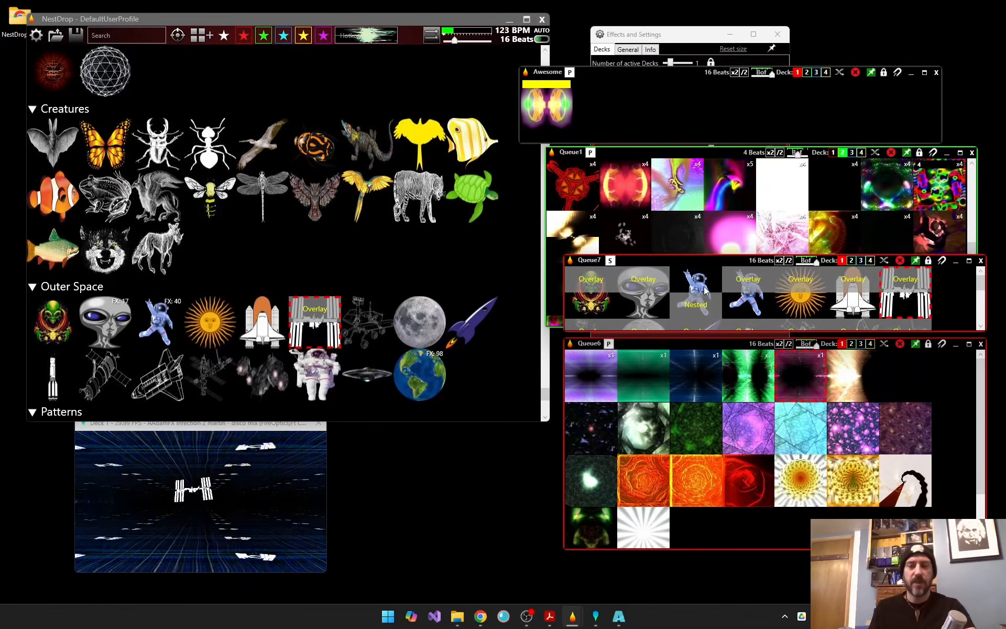
left_click(611, 261)
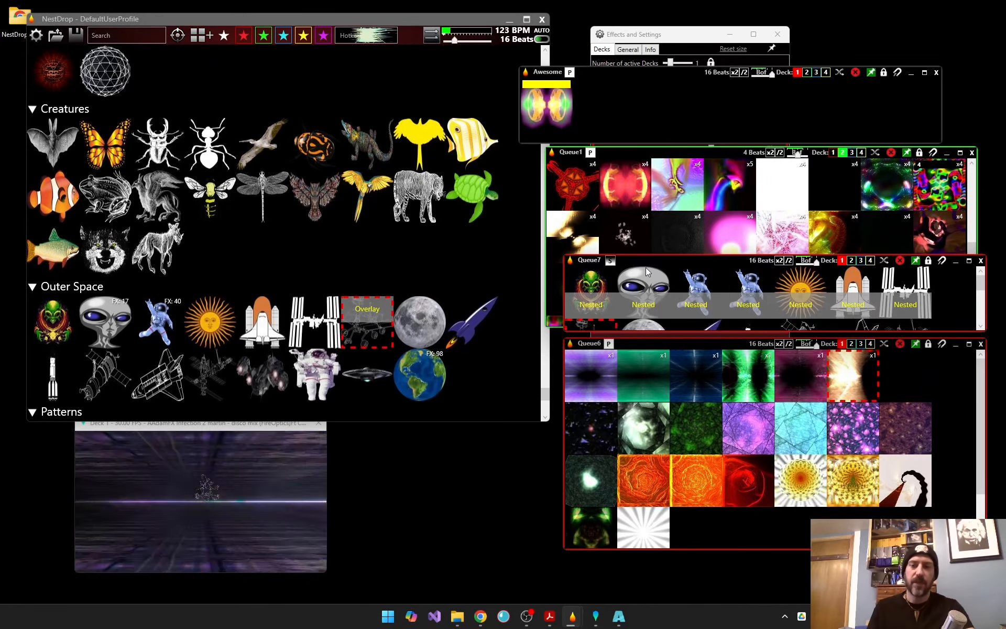
left_click(610, 261)
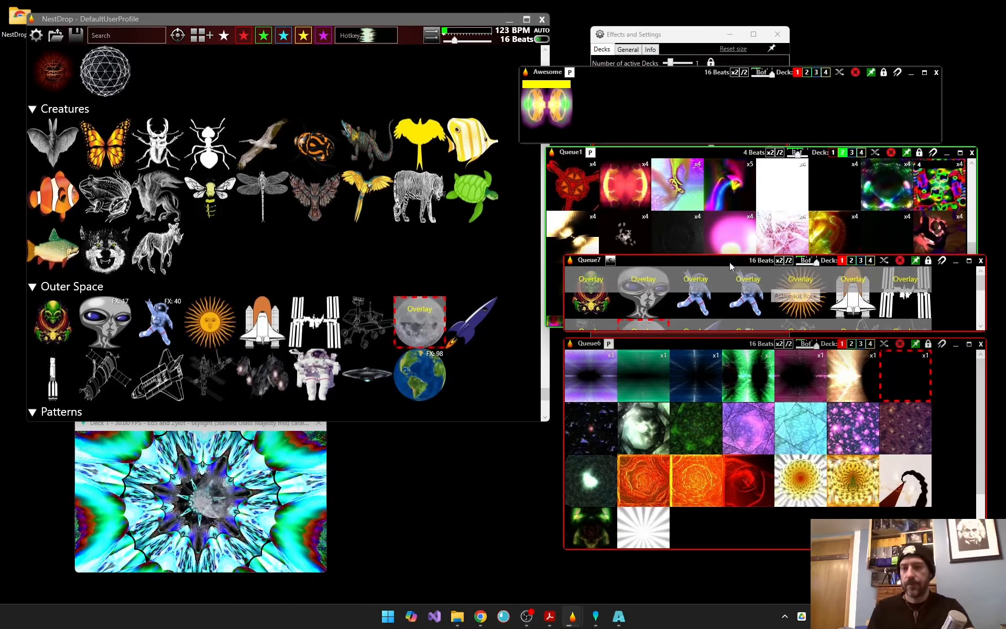
Shift Queue7 slightly upward and look through its sprites and the presets in Queue6
left_click_drag(683, 264, 683, 252)
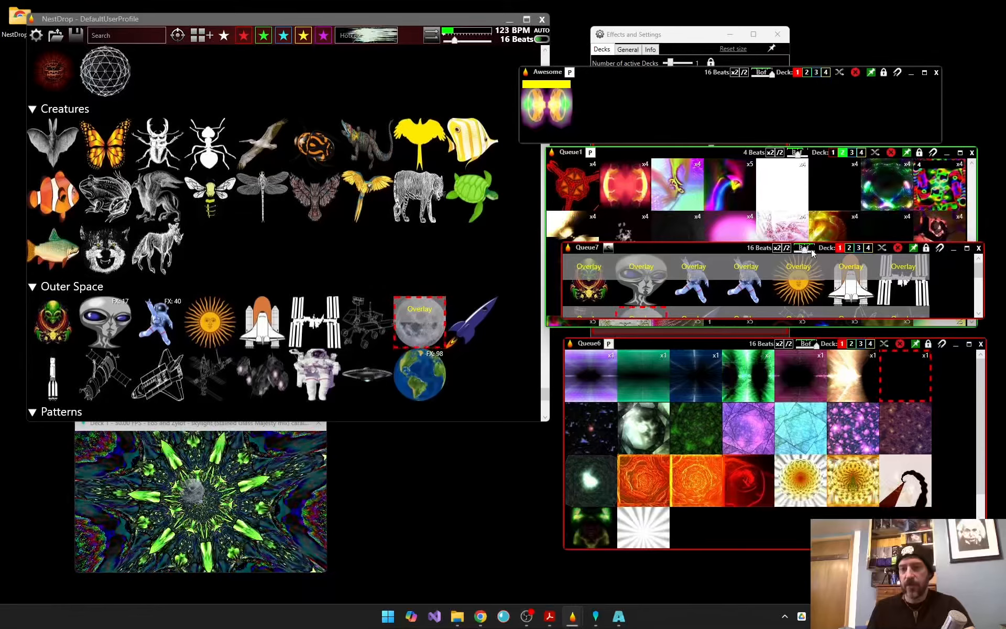
scroll(636, 304, "down", 2)
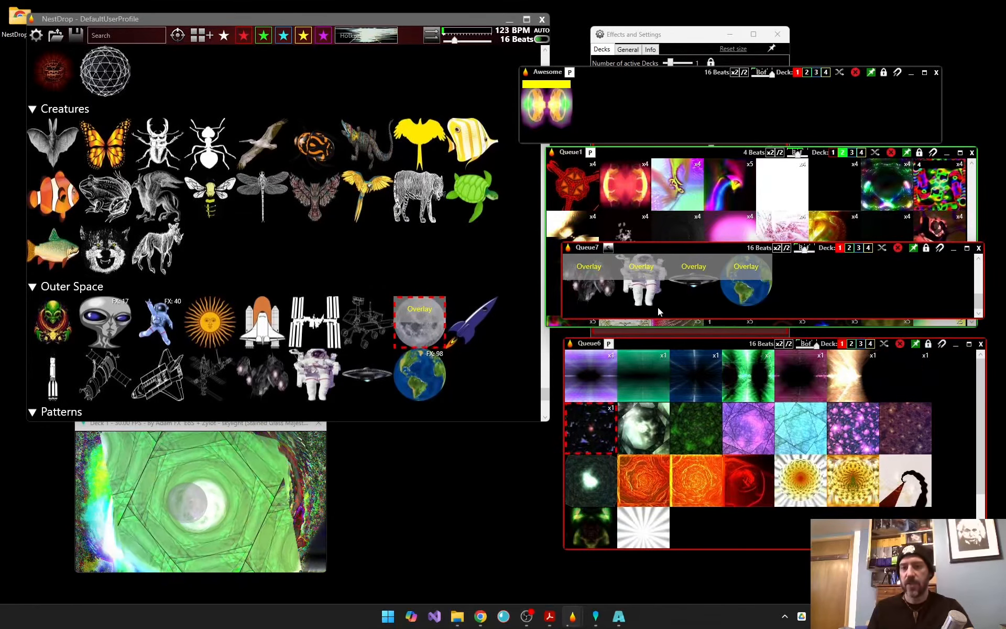
scroll(655, 283, "up", 2)
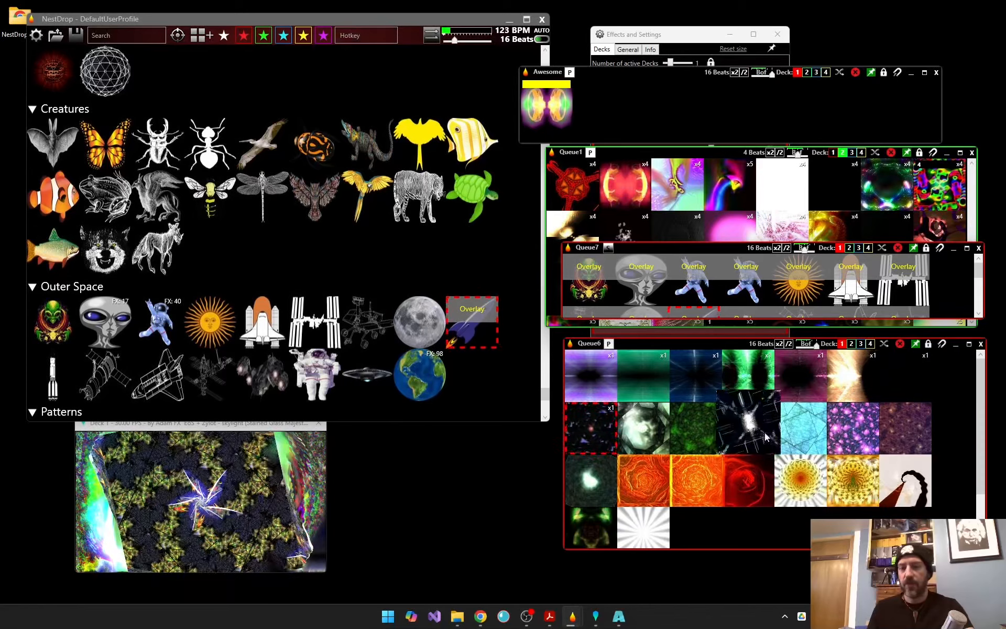
mouse_move(755, 466)
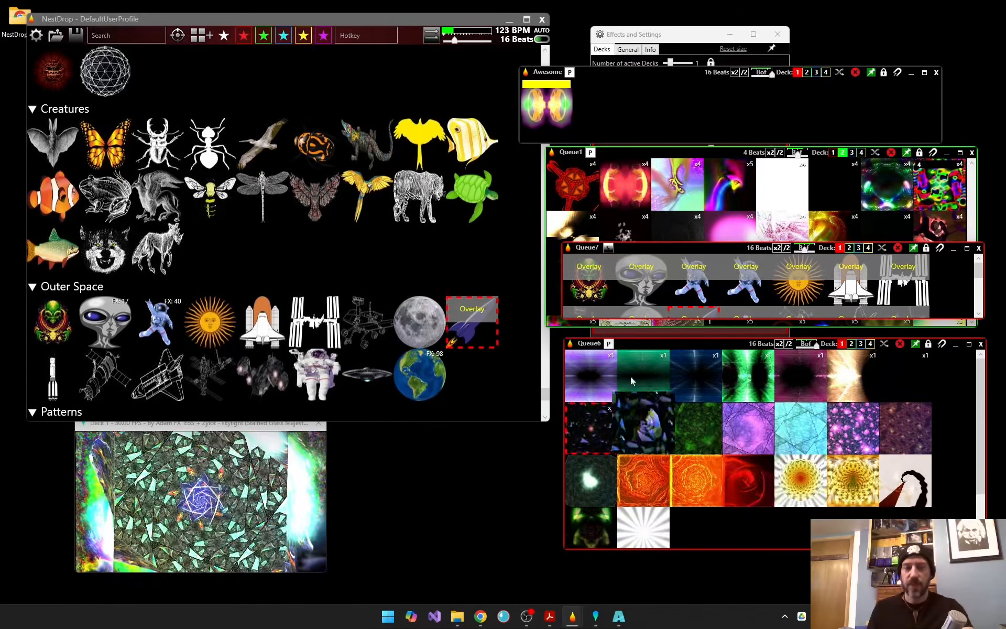
mouse_move(751, 357)
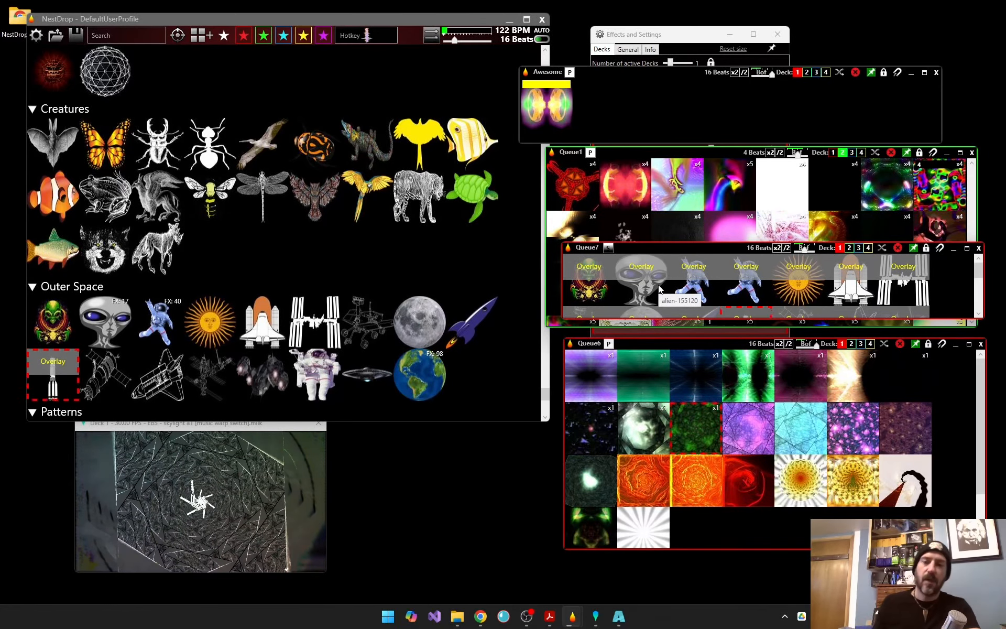
Close the Awesome queue and move the library window aside to uncover the desktop folders
left_click(681, 41)
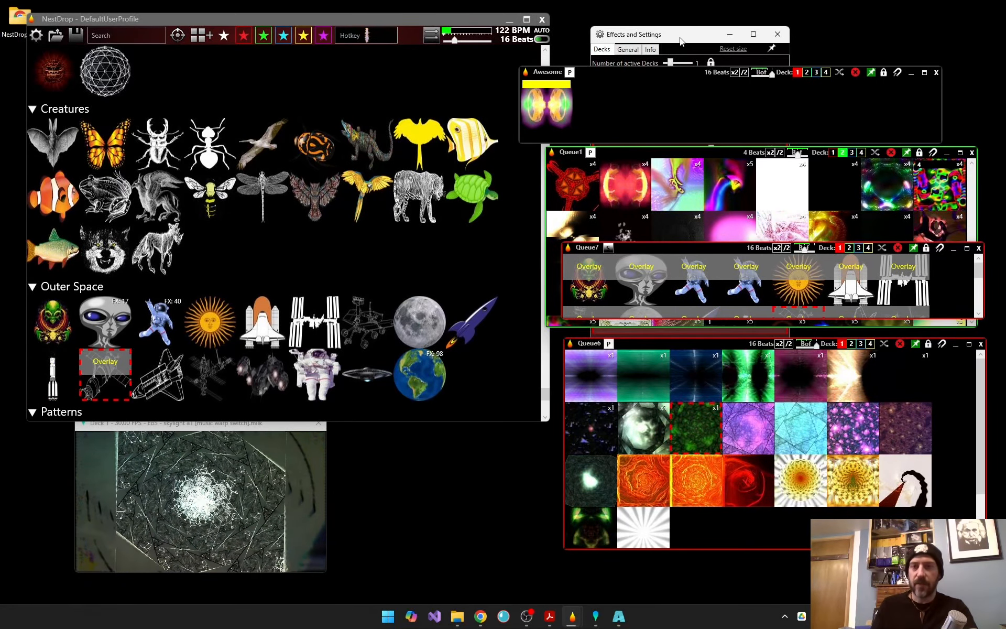
left_click(936, 73)
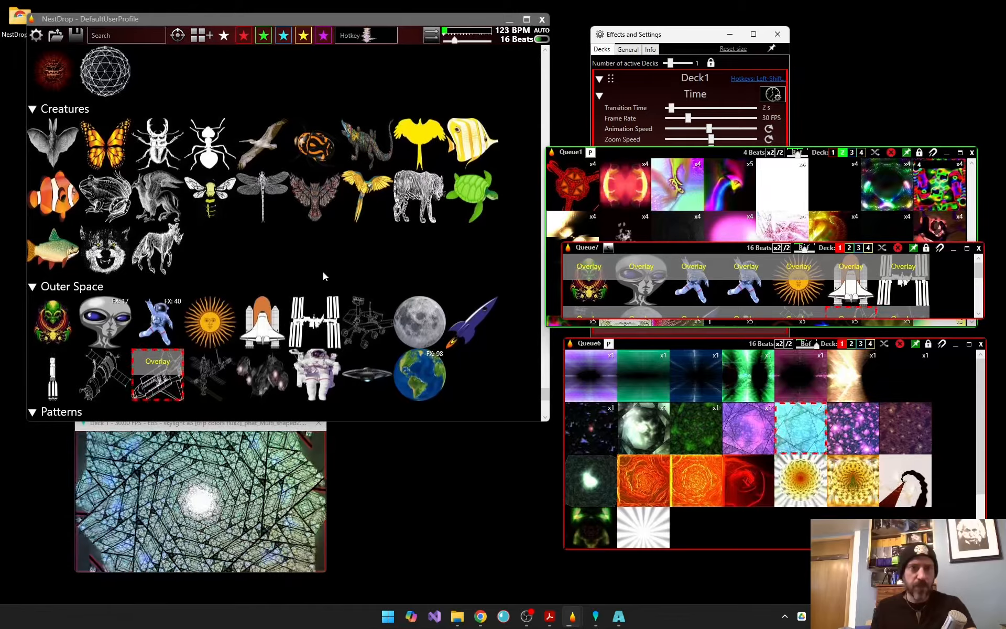
scroll(326, 273, "up", 20)
scroll(329, 275, "up", 20)
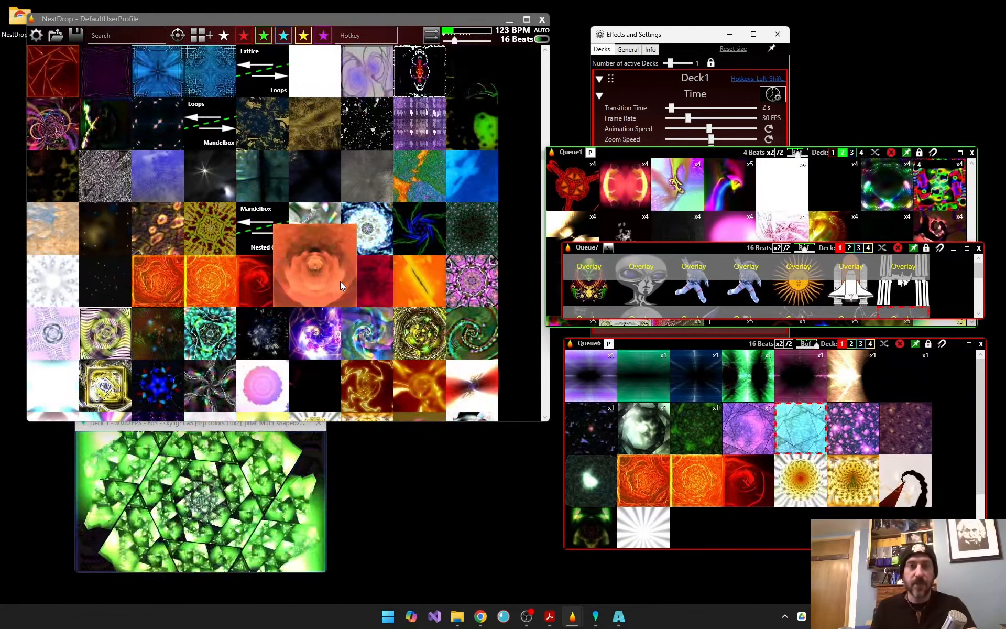
left_click_drag(208, 20, 392, 28)
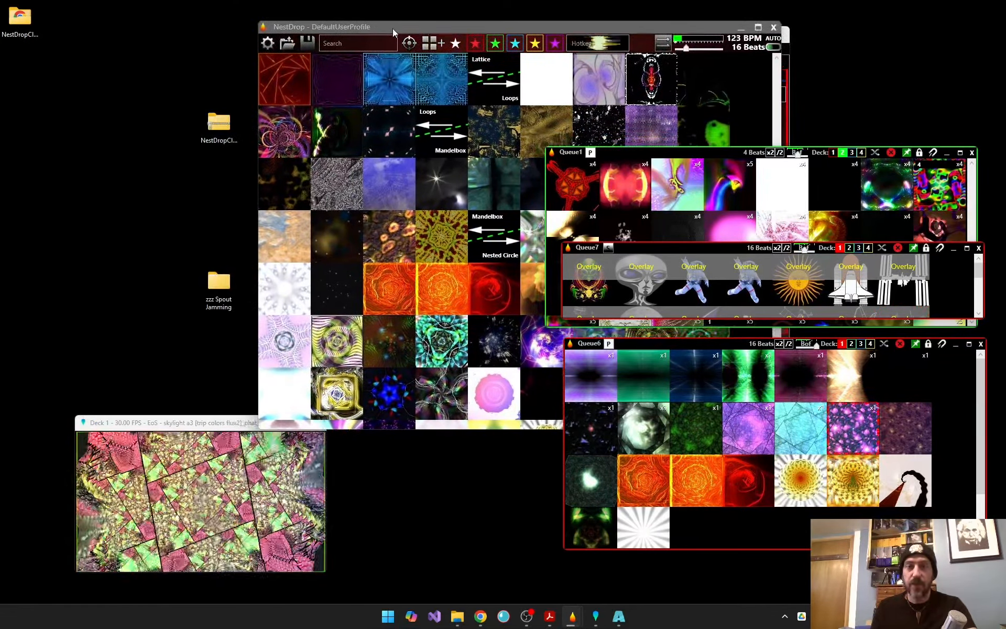
Move the zzz Spout Jamming folder to a clear spot on the desktop and check its subfolders in File Explorer
left_click_drag(226, 292, 190, 298)
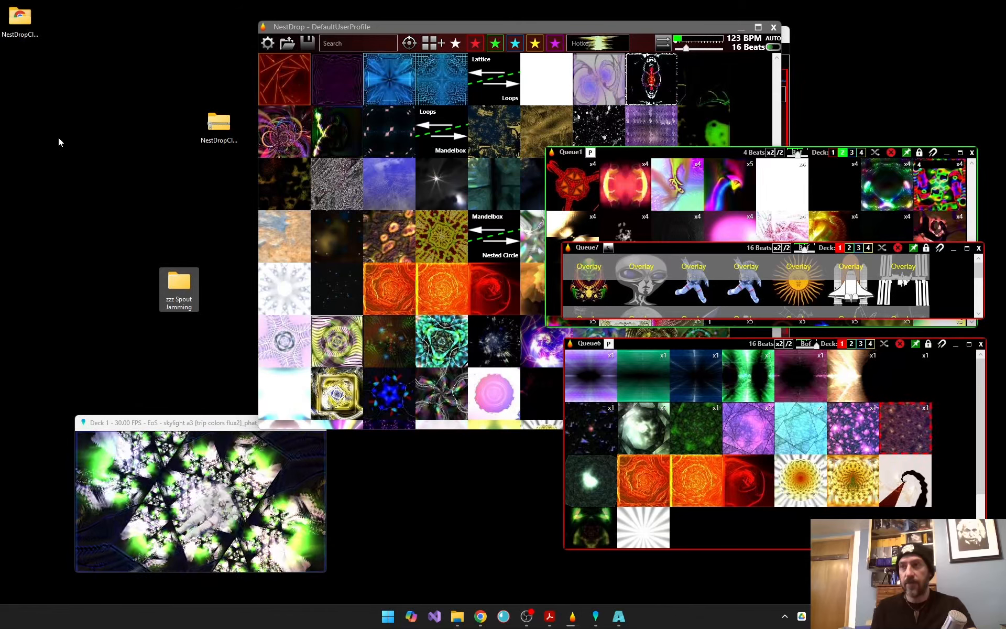
mouse_move(437, 182)
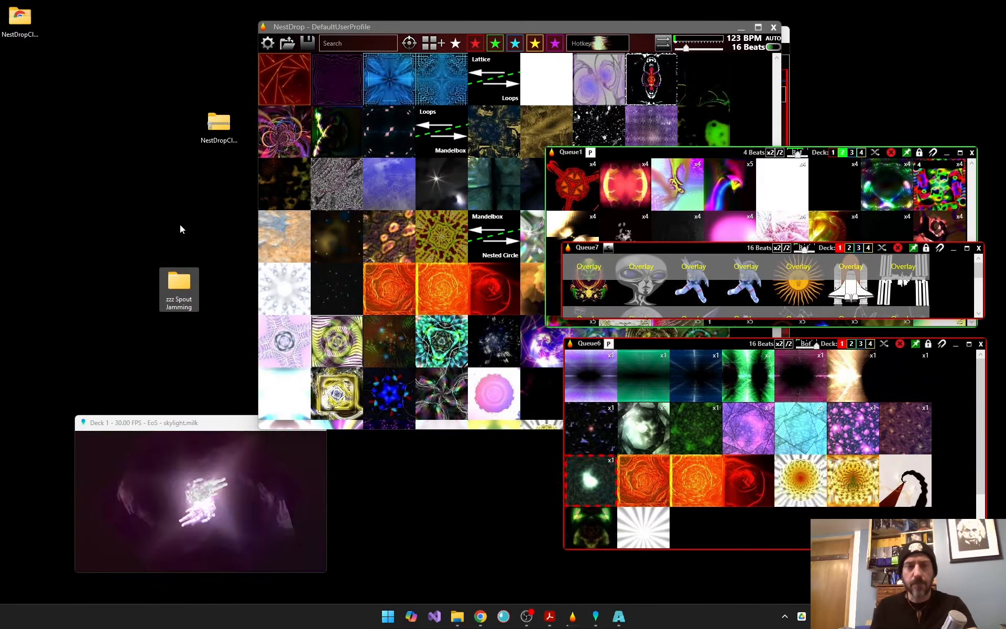
left_click_drag(175, 308, 144, 275)
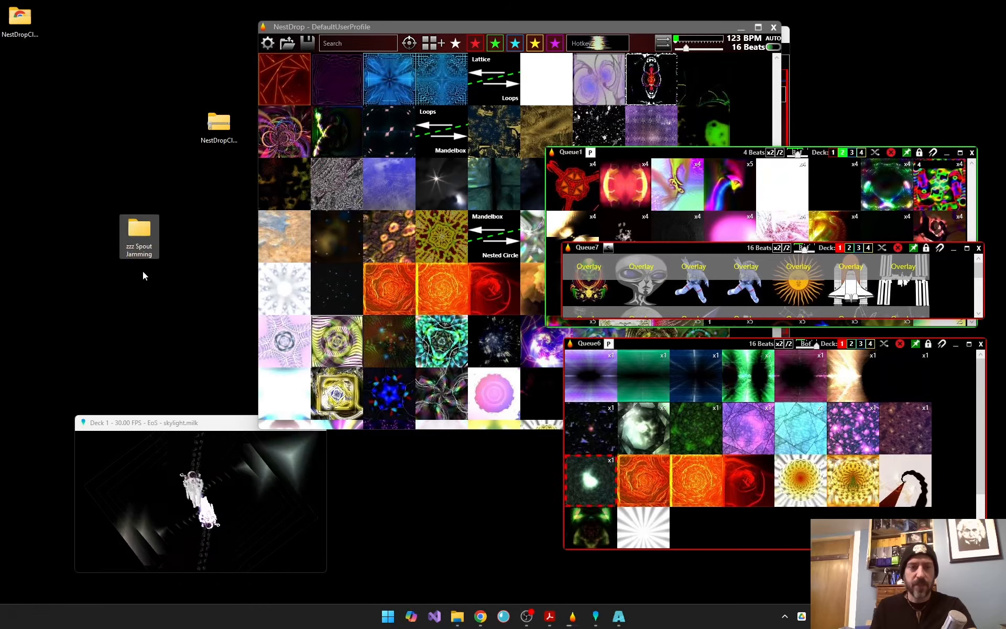
double_click(140, 250)
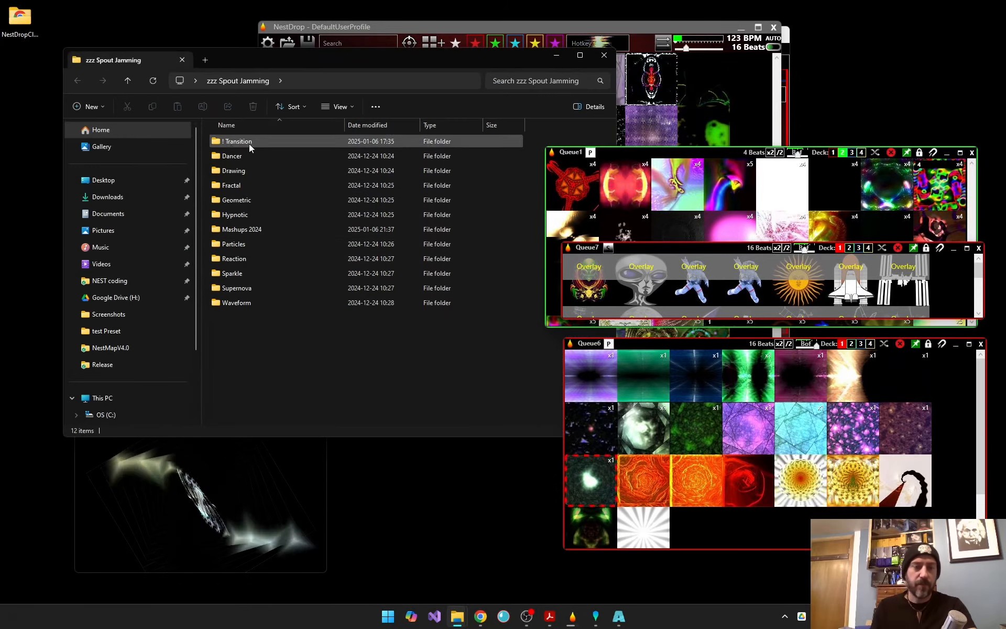
left_click(603, 56)
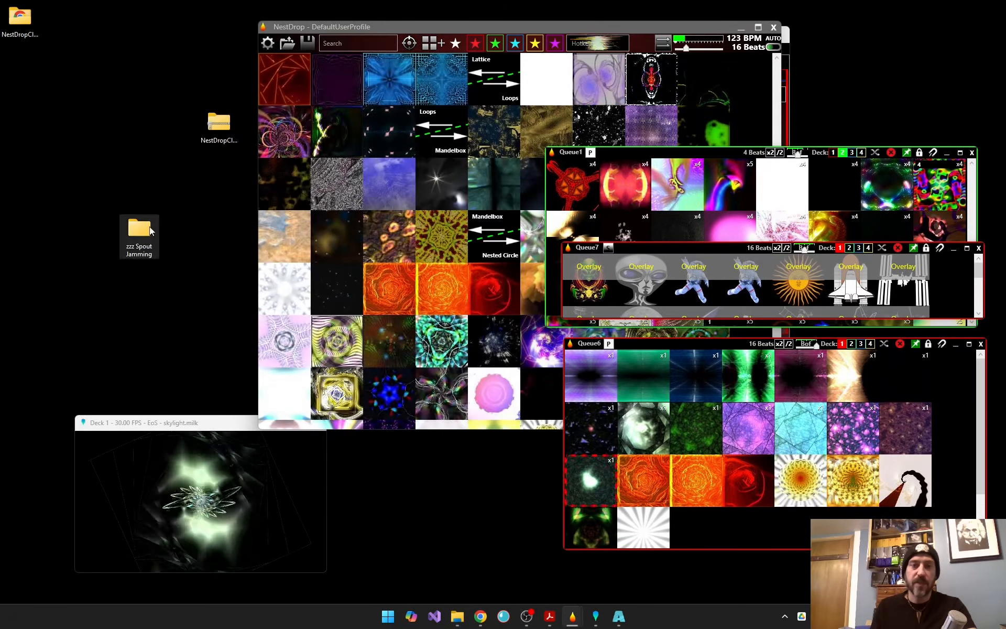
Create a new queue from the zzz Spout Jamming desktop folder and enlarge it to show several rows of presets
scroll(411, 244, "down", 10)
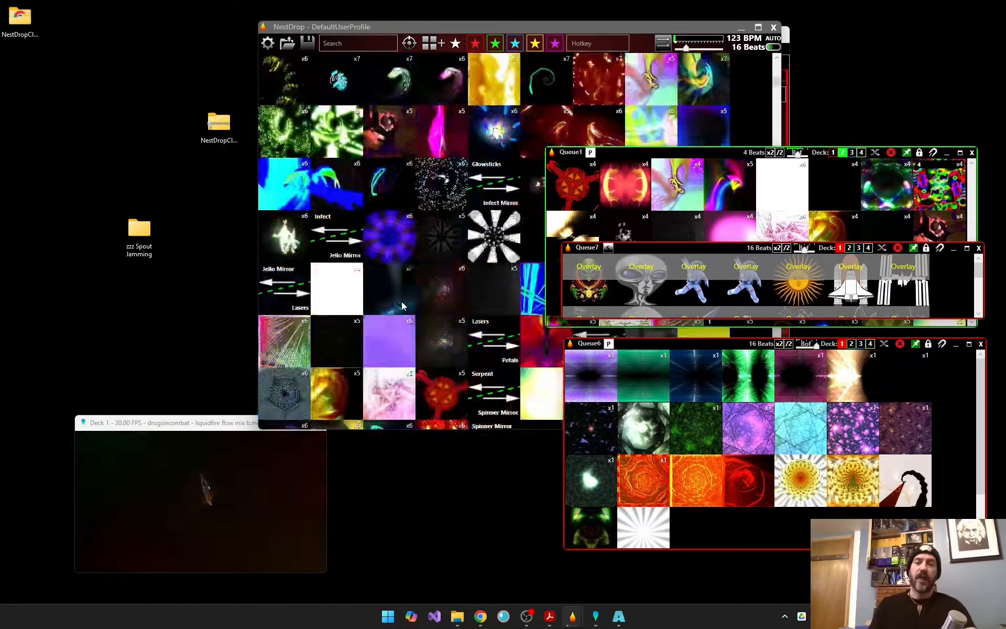
left_click(429, 47)
left_click_drag(403, 270, 193, 302)
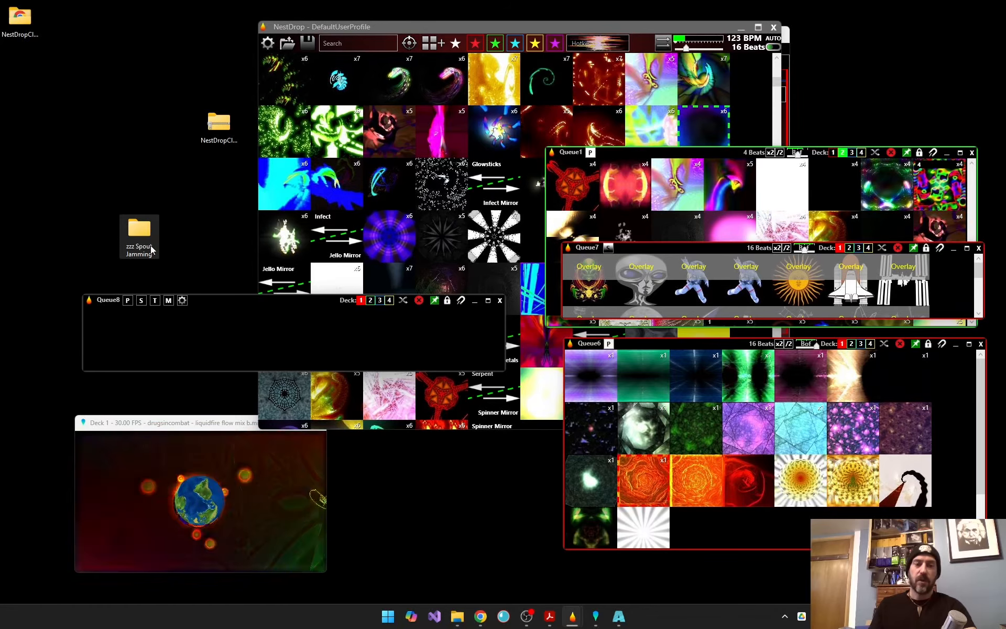
left_click_drag(151, 249, 195, 331)
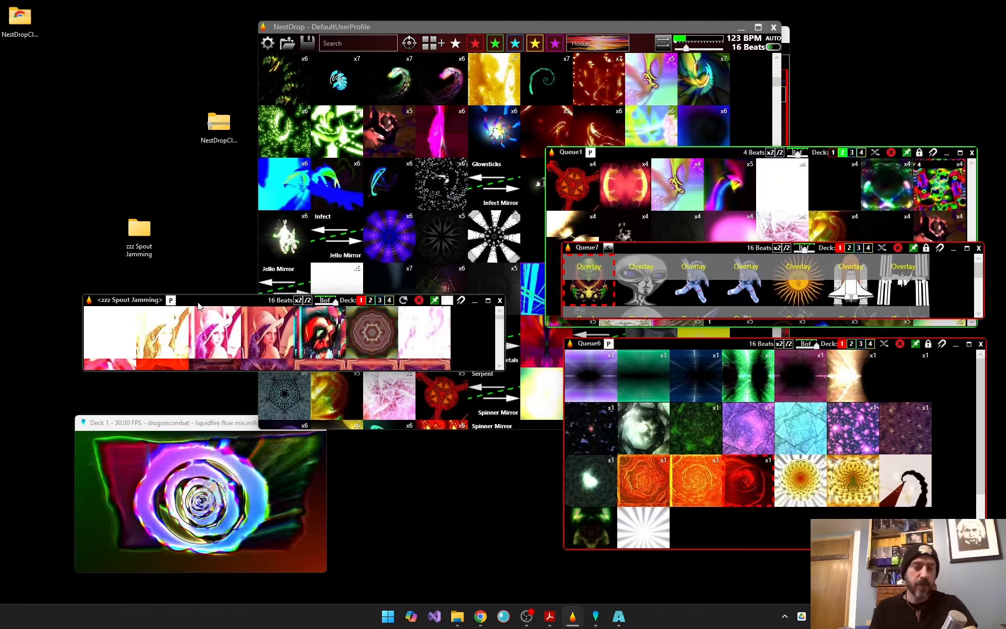
left_click_drag(197, 302, 197, 298)
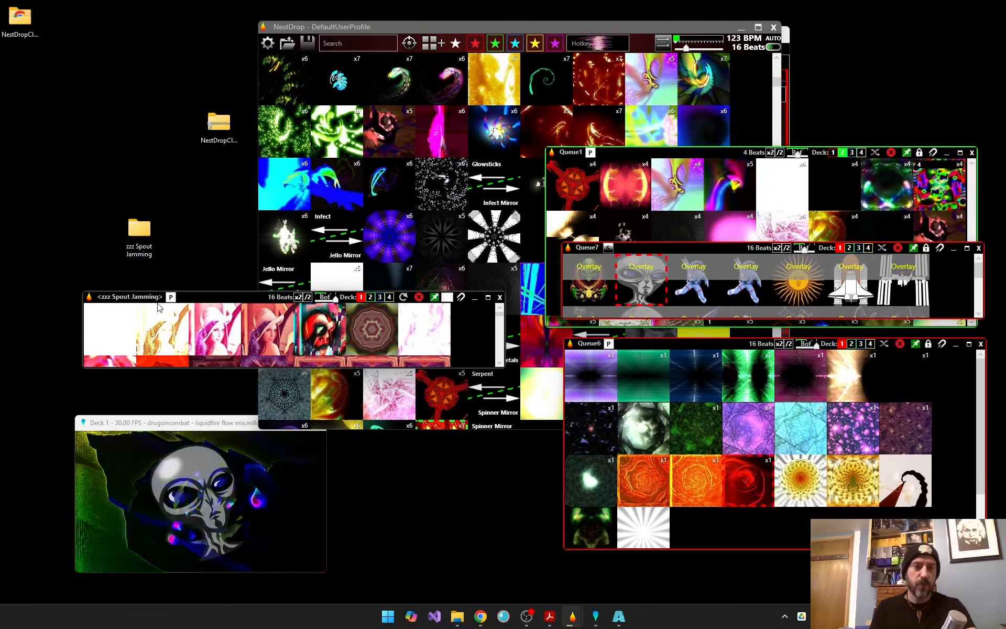
left_click_drag(208, 300, 231, 171)
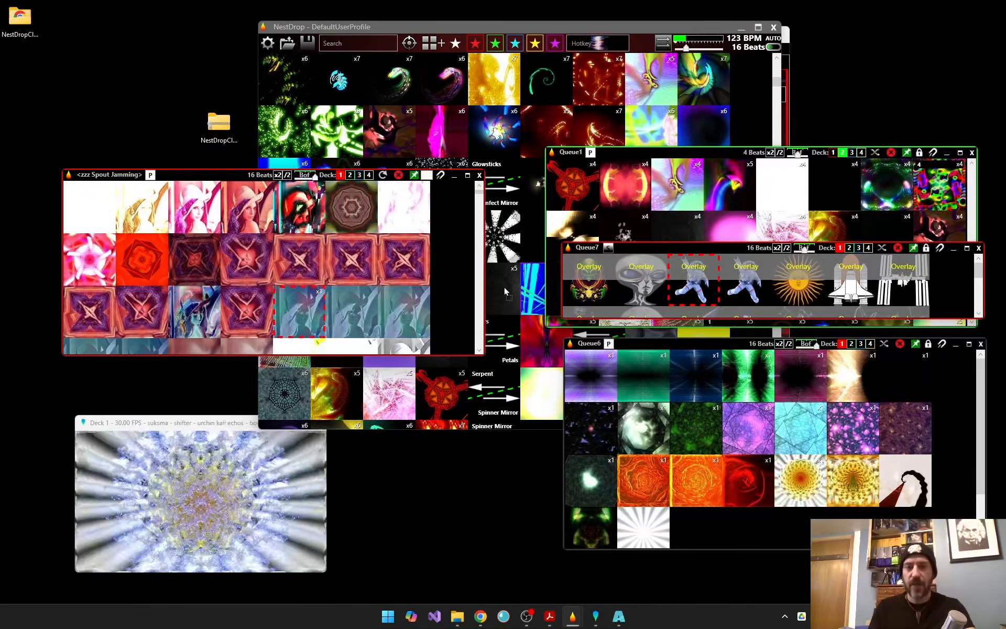
Move the zzz Spout Jamming queue aside to recheck its source folder's subfolders, and place it back above the Deck 1 preview
left_click_drag(505, 287, 451, 284)
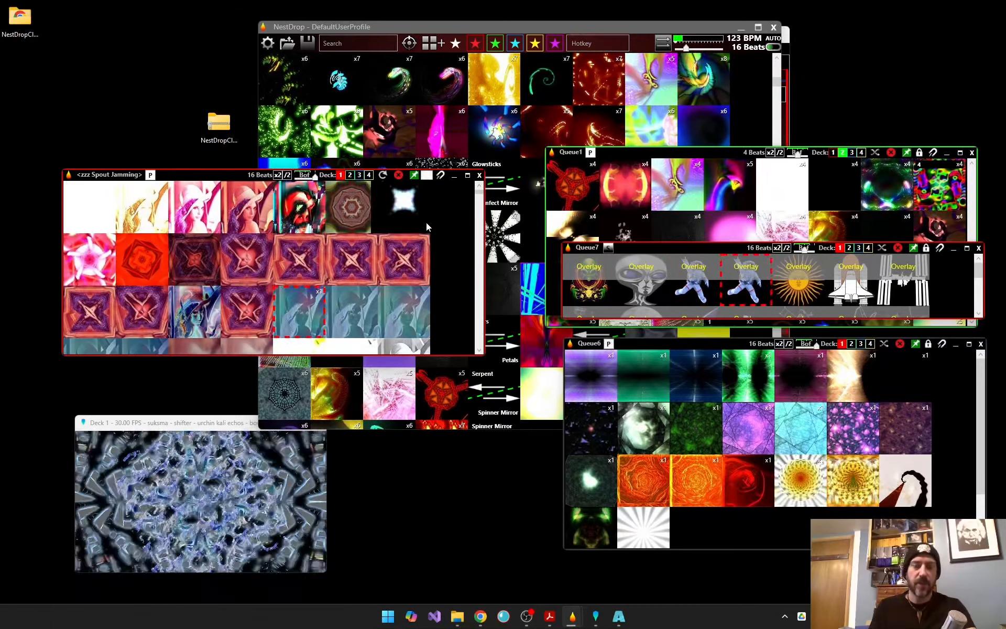
scroll(260, 266, "down", 3)
scroll(261, 265, "up", 3)
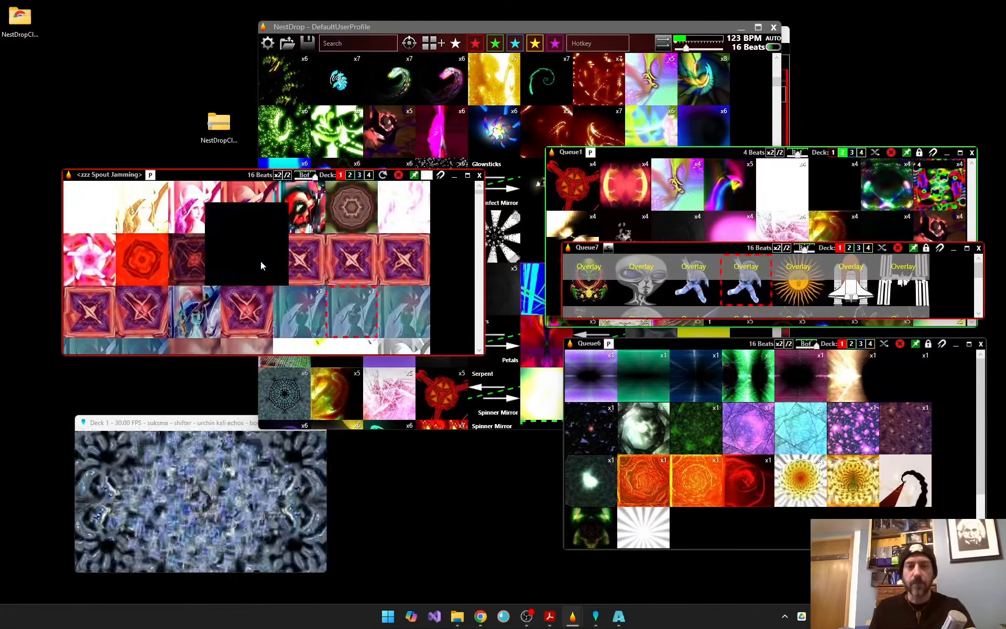
left_click_drag(212, 174, 171, 323)
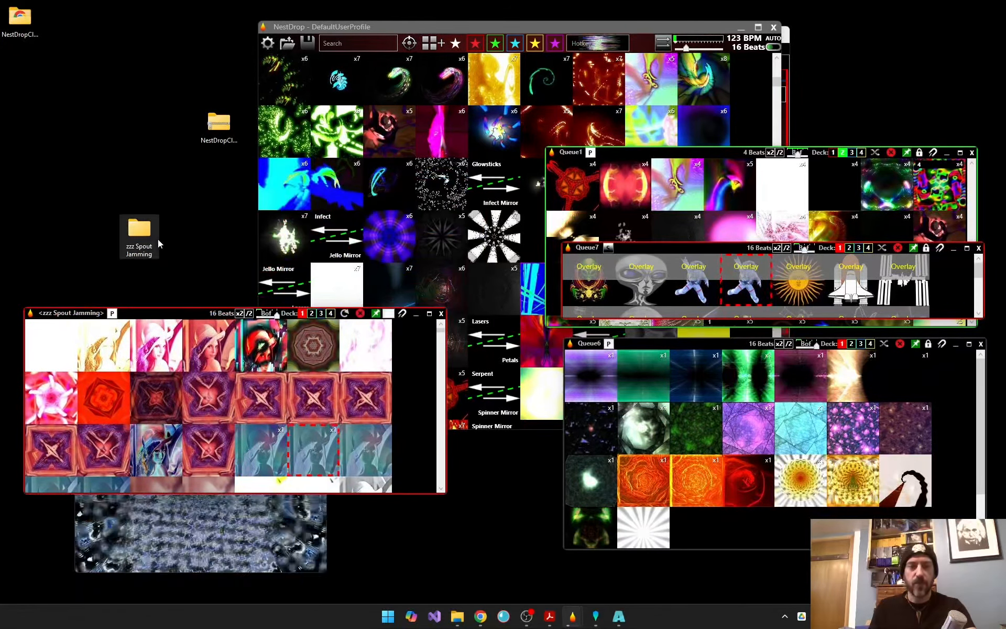
double_click(141, 245)
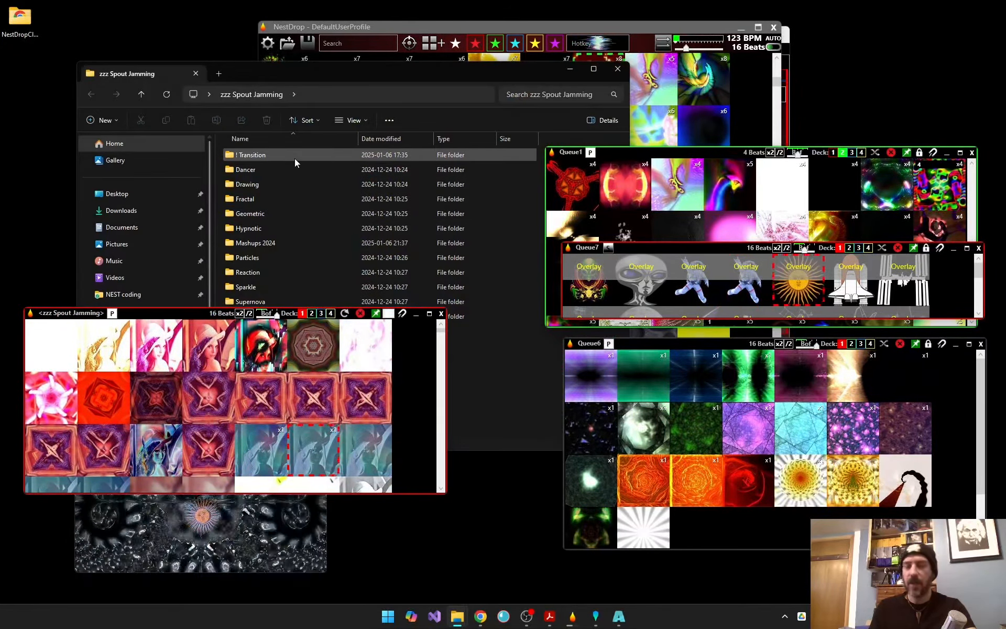
left_click(617, 71)
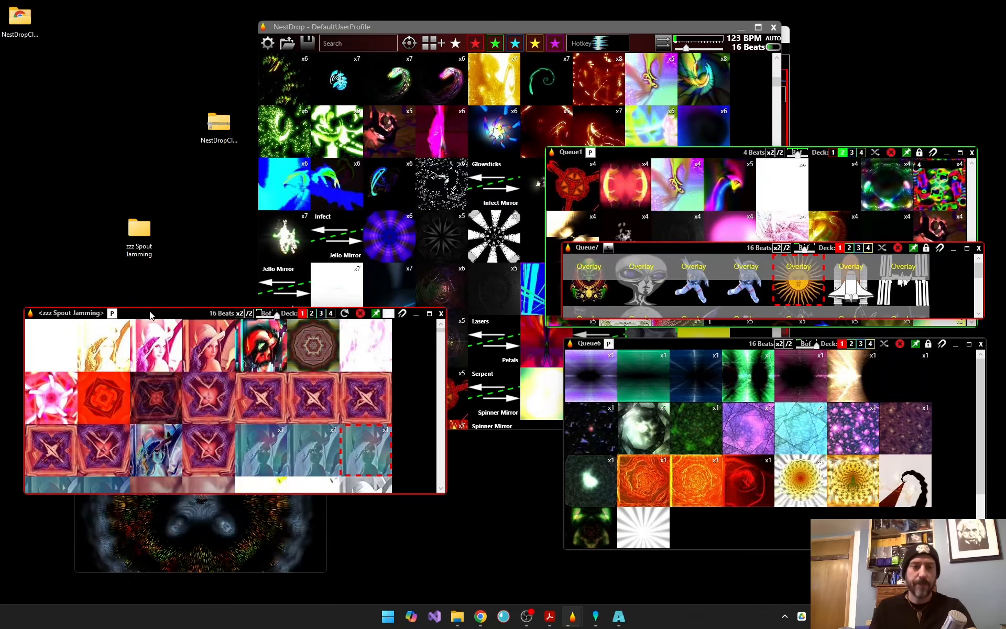
left_click_drag(149, 314, 174, 218)
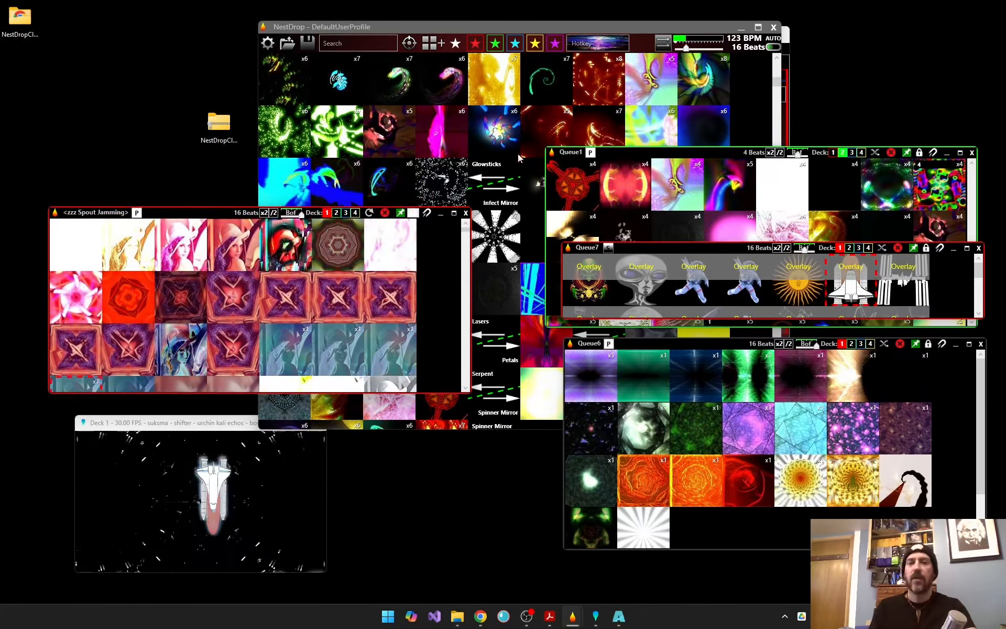
Create a new queue from the 2021_02_03 folder in Pictures and place it above the zzz Spout Jamming queue
left_click(431, 45)
left_click_drag(1005, 1, 251, 52)
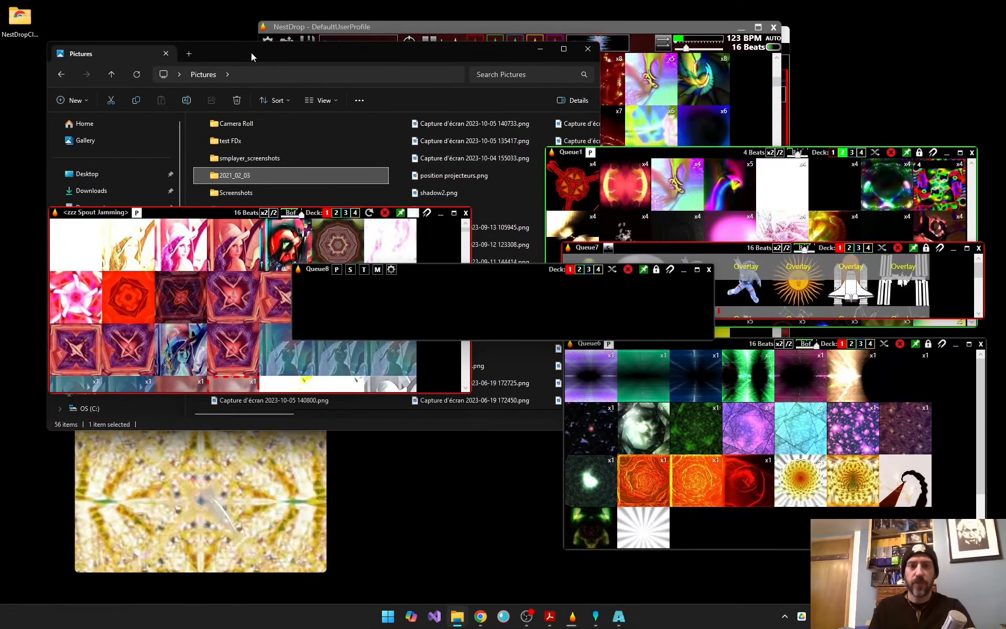
left_click_drag(223, 175, 411, 299)
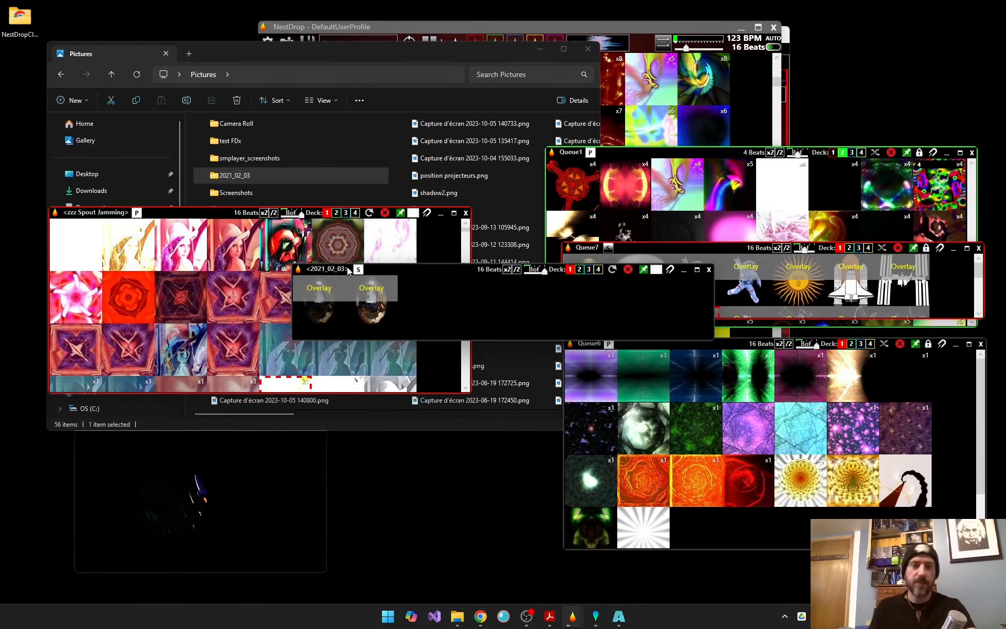
left_click_drag(424, 272, 185, 134)
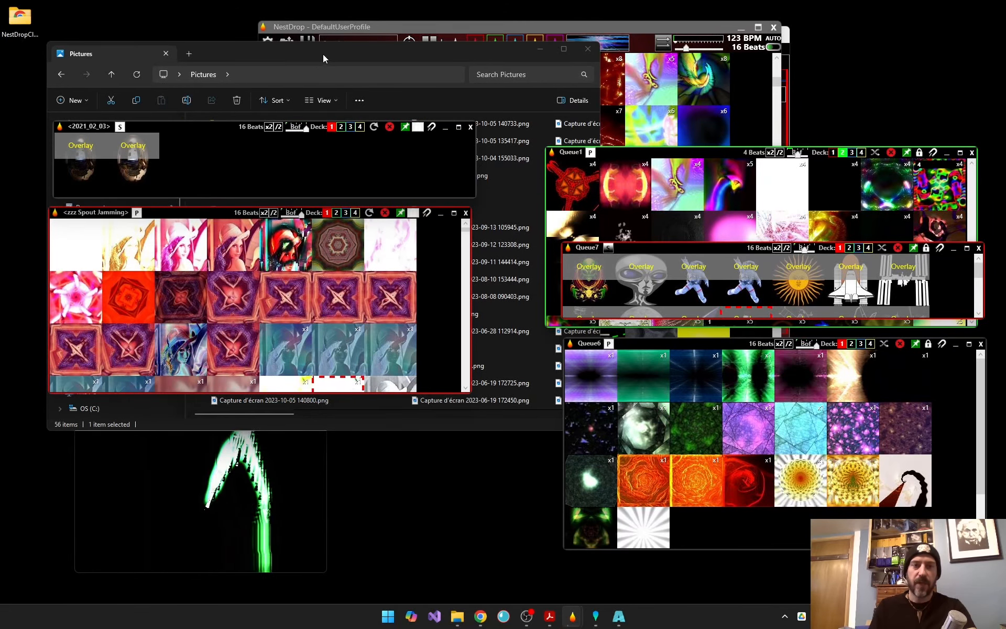
Open the 2021_02_03 folder in File Explorer and duplicate its second image within the folder
left_click_drag(323, 55, 541, 29)
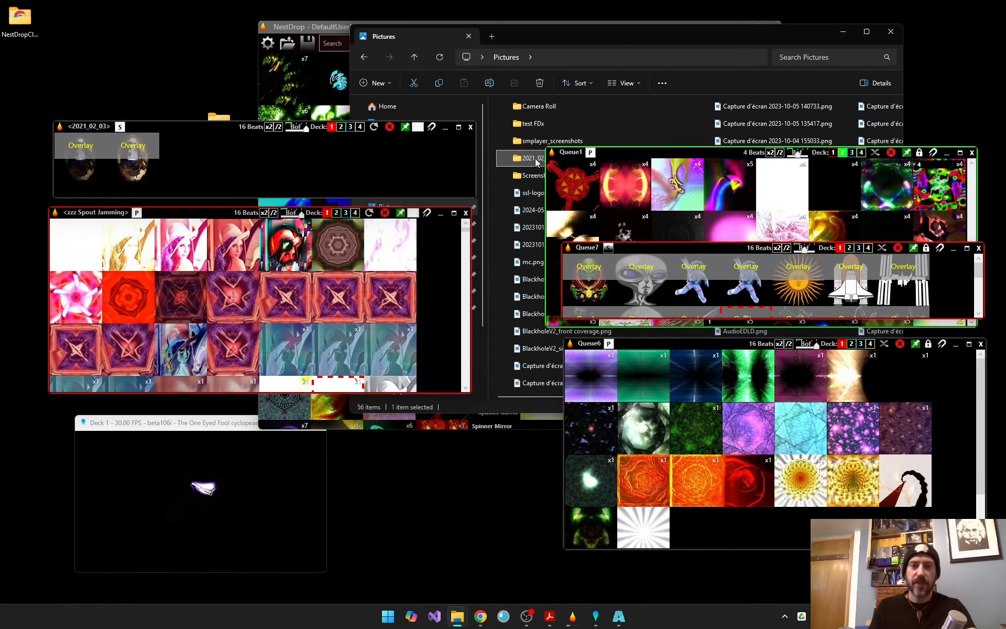
double_click(522, 158)
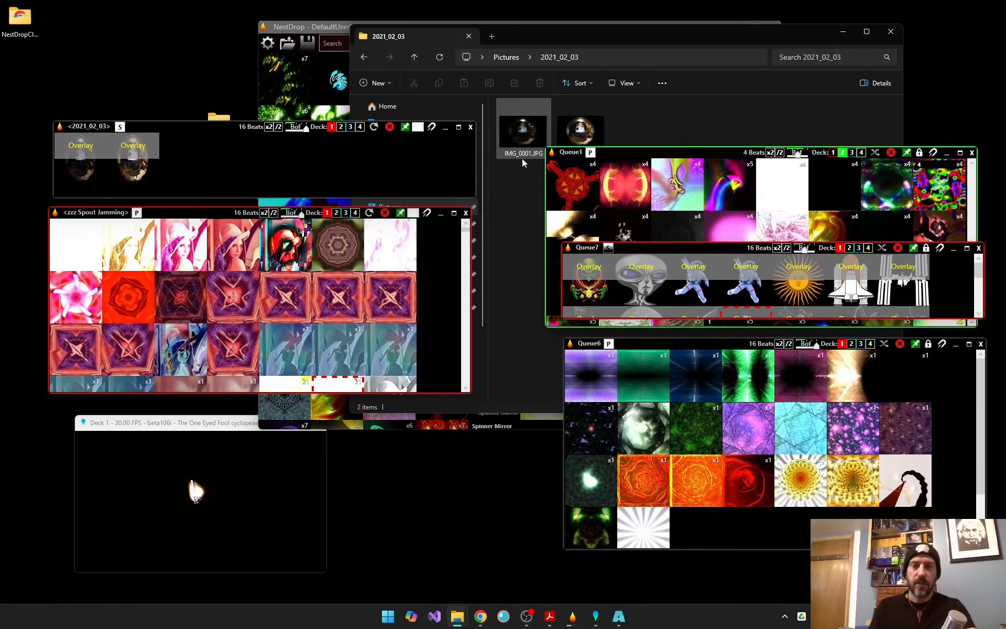
left_click(588, 127)
left_click(622, 138)
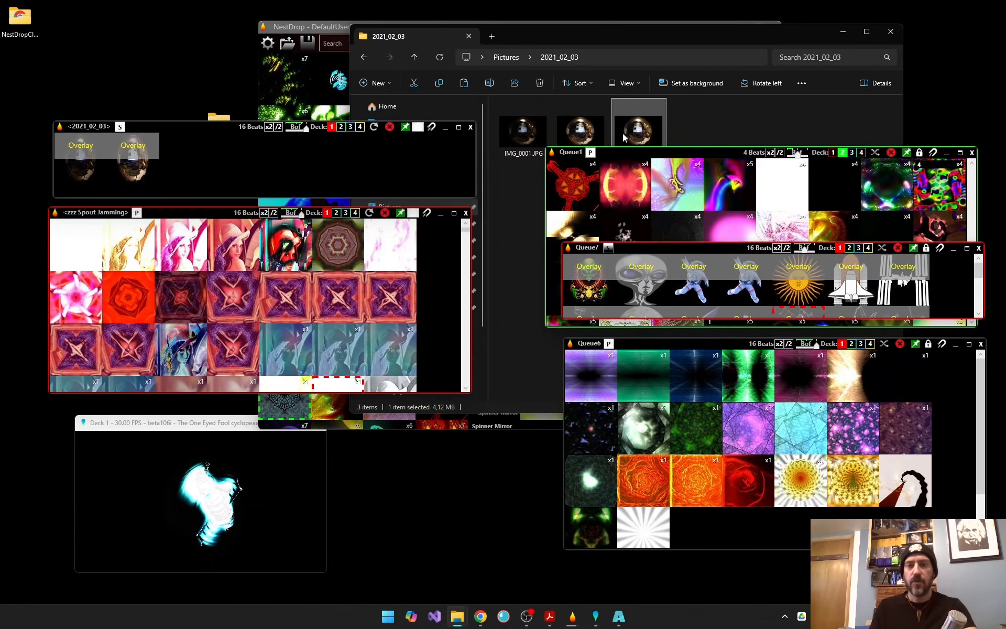
Refresh the 2021_02_03 queue to load the added image, and align it with the queue below while minimizing File Explorer
left_click(240, 164)
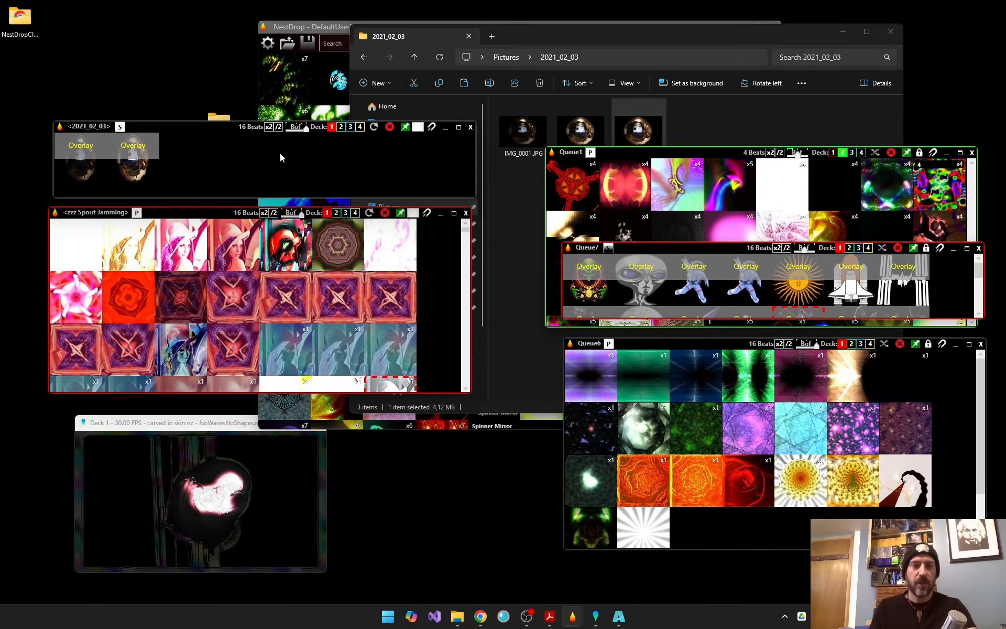
left_click(373, 128)
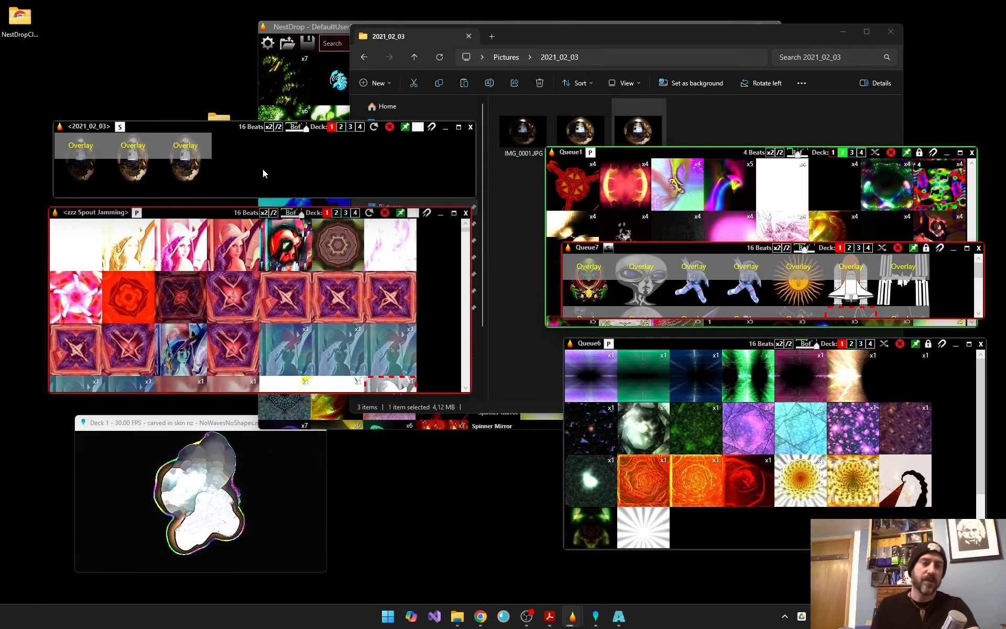
left_click_drag(190, 126, 184, 127)
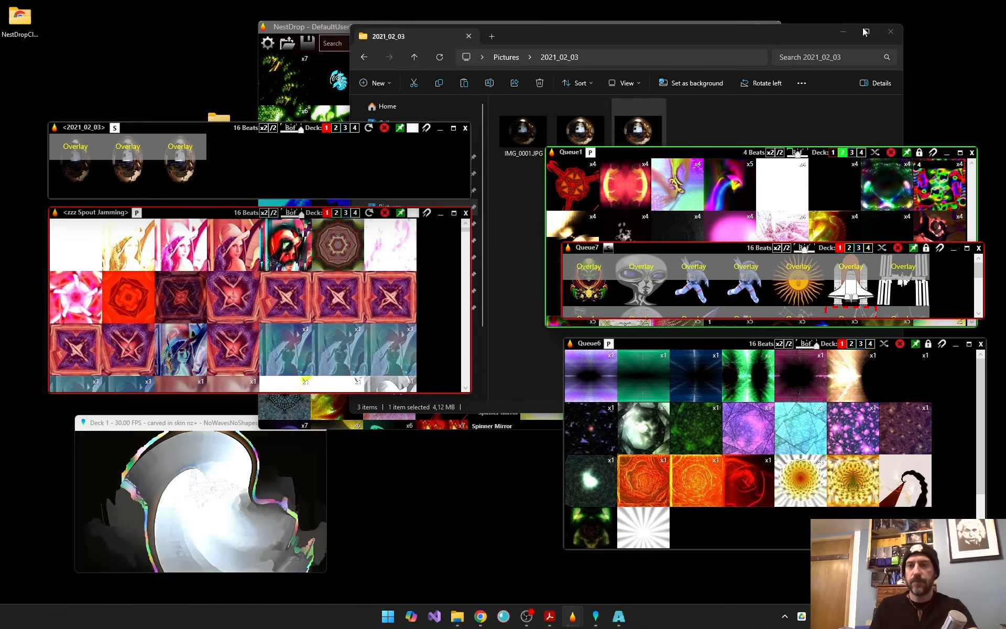
left_click(843, 32)
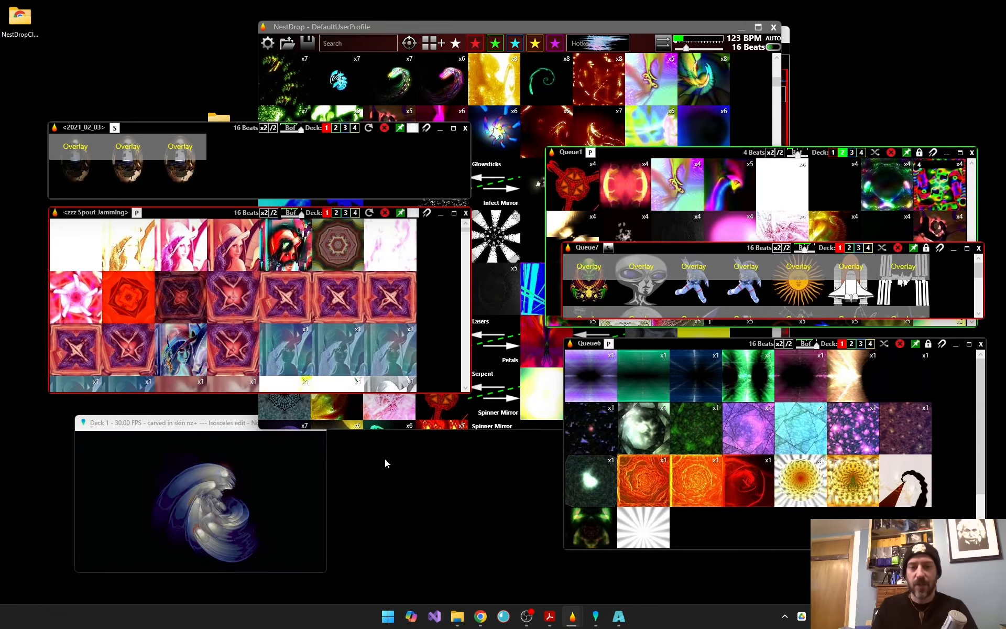
Switch to Resolume Avenue and shift its window to uncover more of it behind the queues
left_click(619, 617)
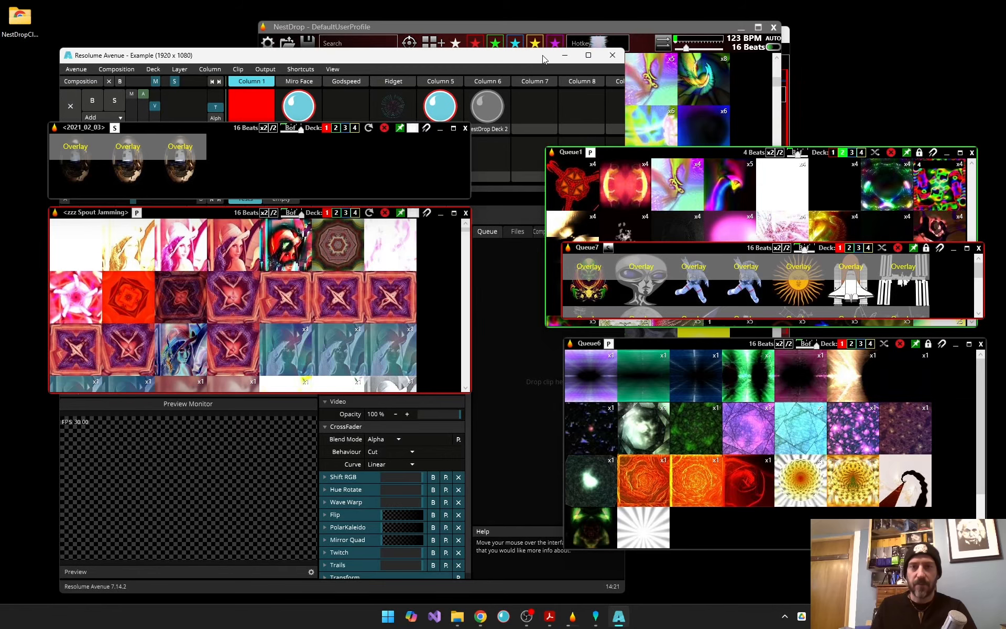
left_click_drag(502, 55, 614, 47)
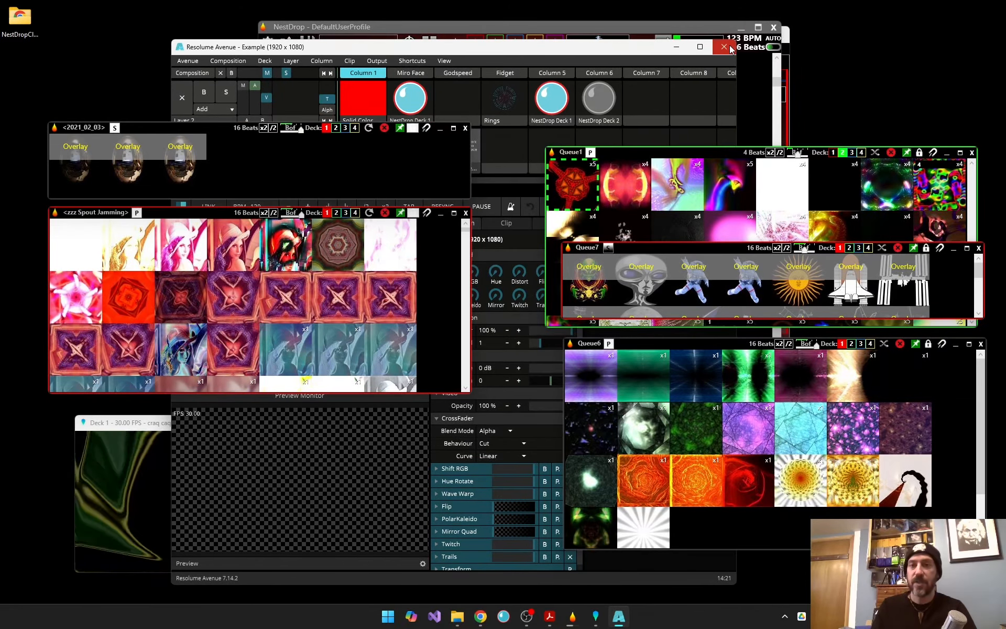